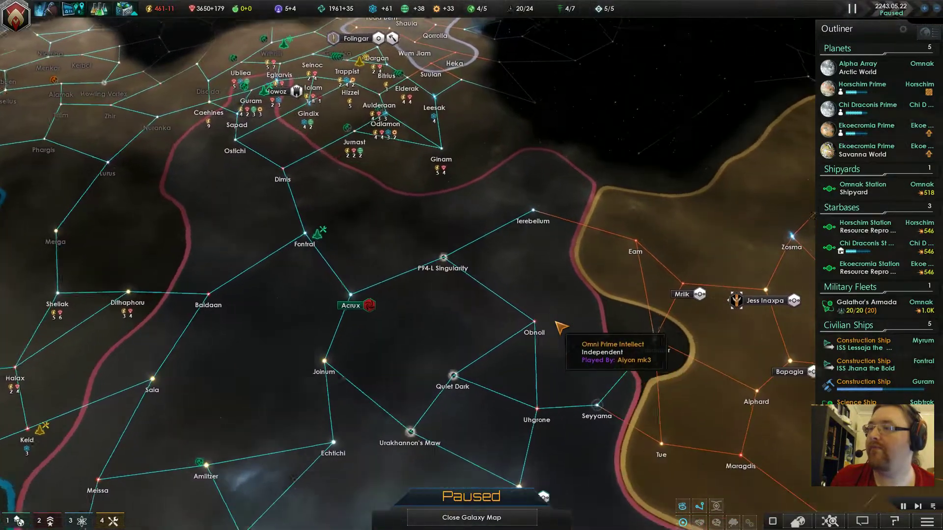
# Survey the galaxy map around Acrux, Terebellum, Ginam, Howoz, Omnak and Seyyama.
pyautogui.press('w')
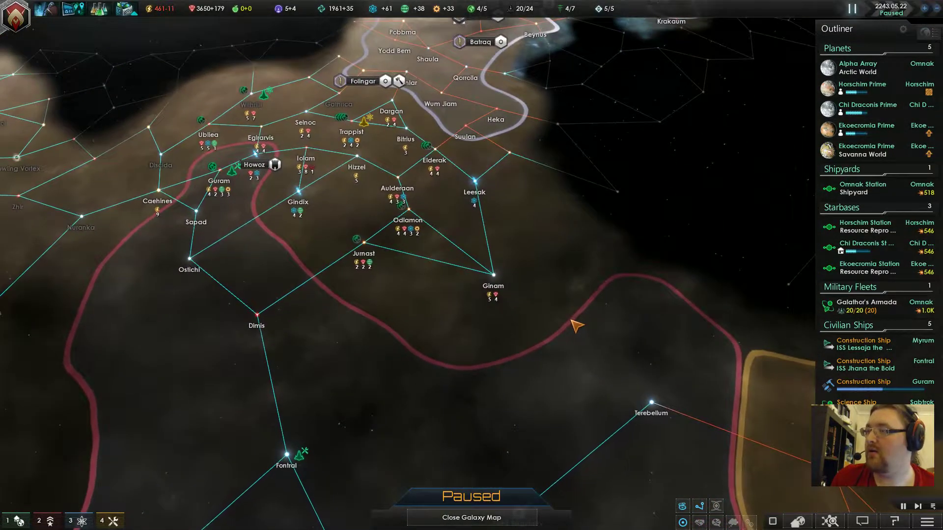
pyautogui.press('s')
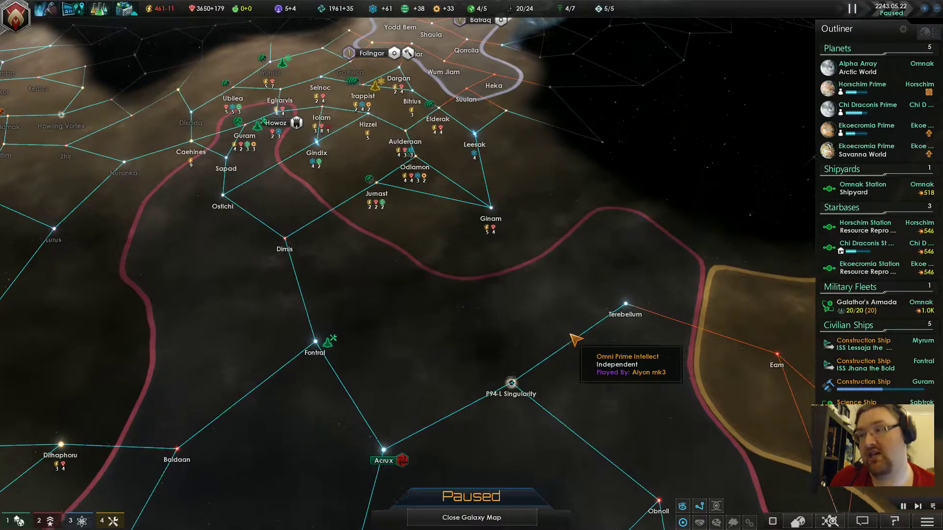
pyautogui.press('w')
pyautogui.scroll(2, 576, 355)
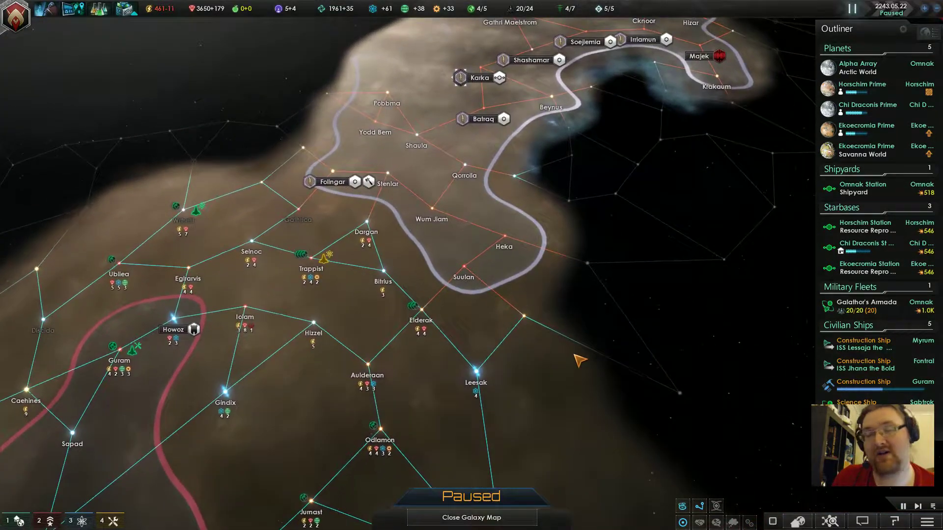
pyautogui.press('a')
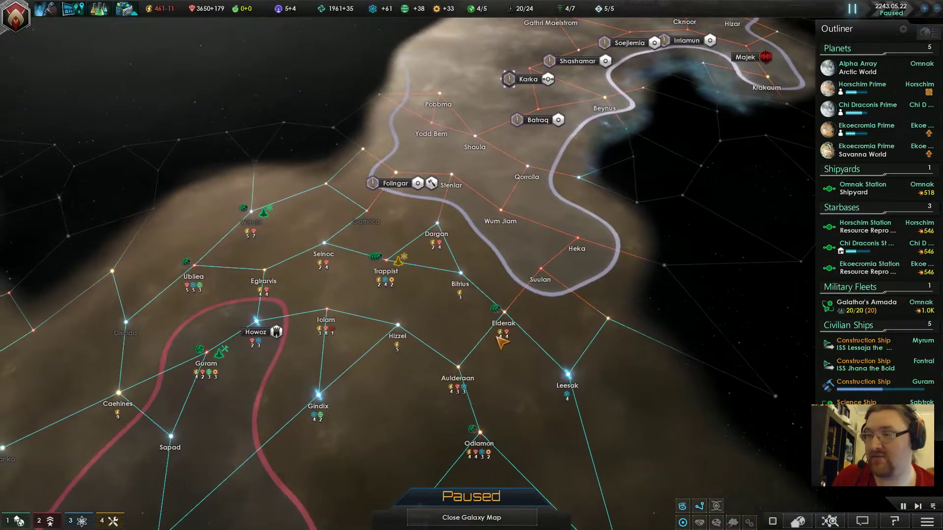
pyautogui.press('s')
pyautogui.press('s')
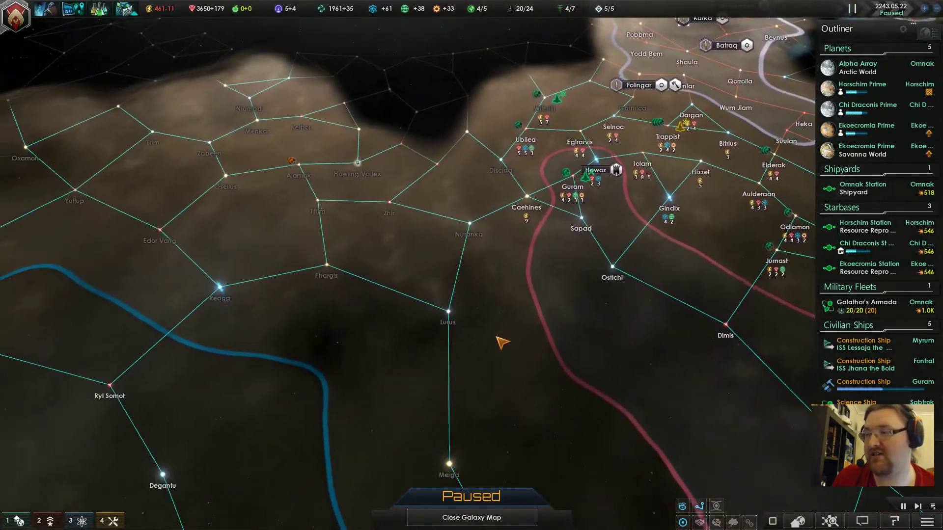
pyautogui.press('d')
pyautogui.press('s')
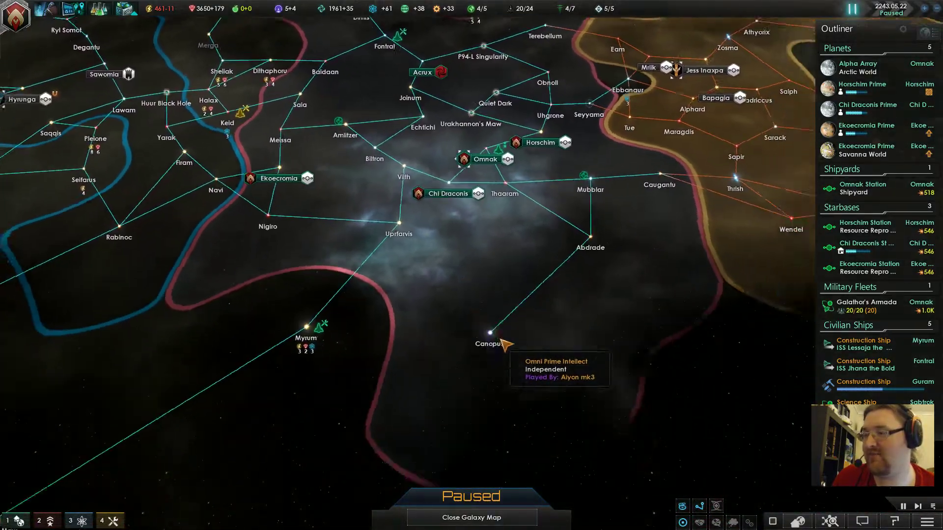
pyautogui.press('w')
pyautogui.scroll(3, 505, 345)
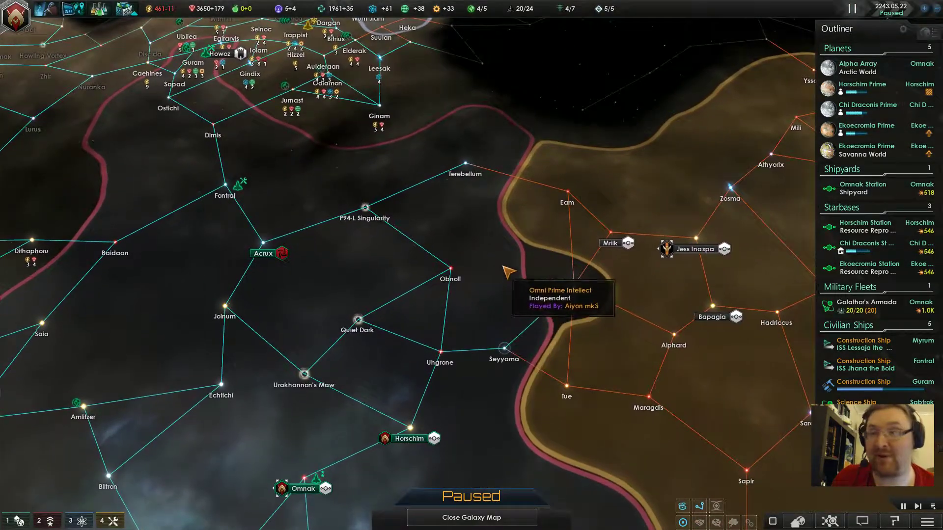
pyautogui.press('w')
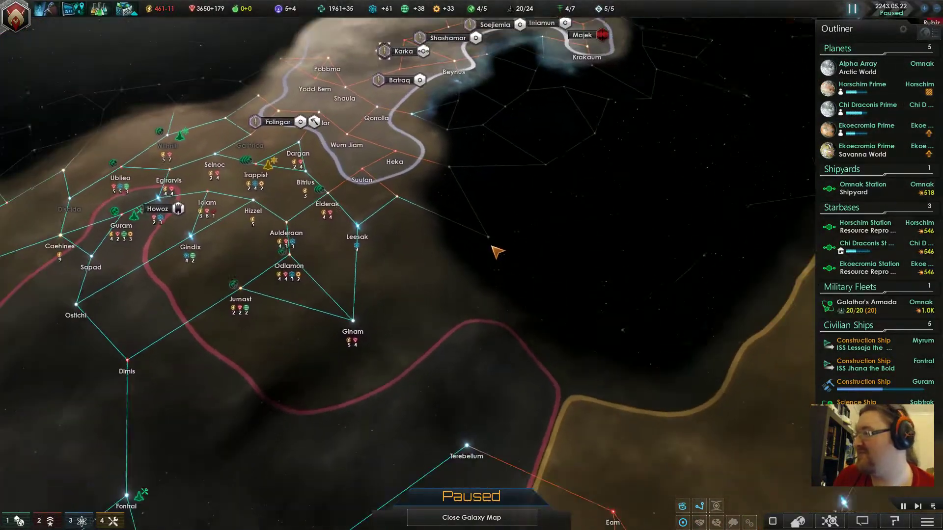
pyautogui.scroll(-3, 495, 241)
pyautogui.press('s')
pyautogui.press('a')
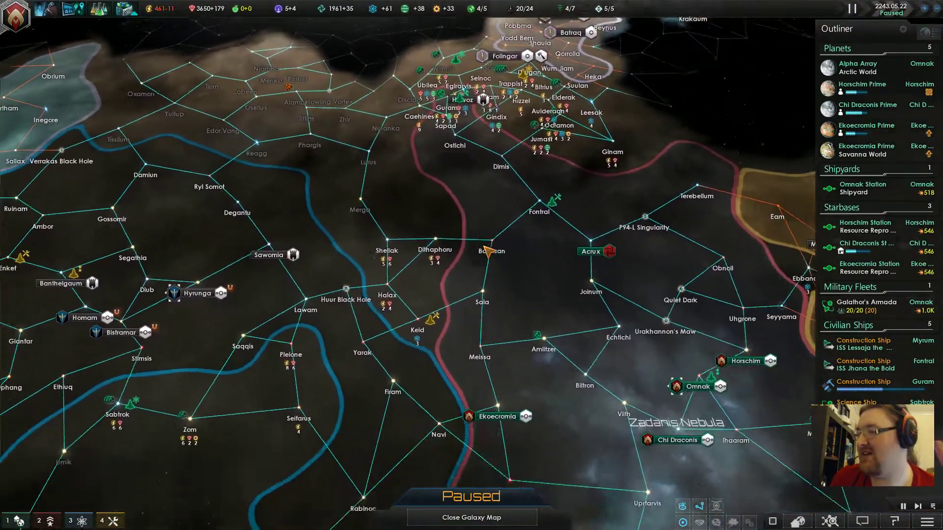
pyautogui.scroll(2, 428, 337)
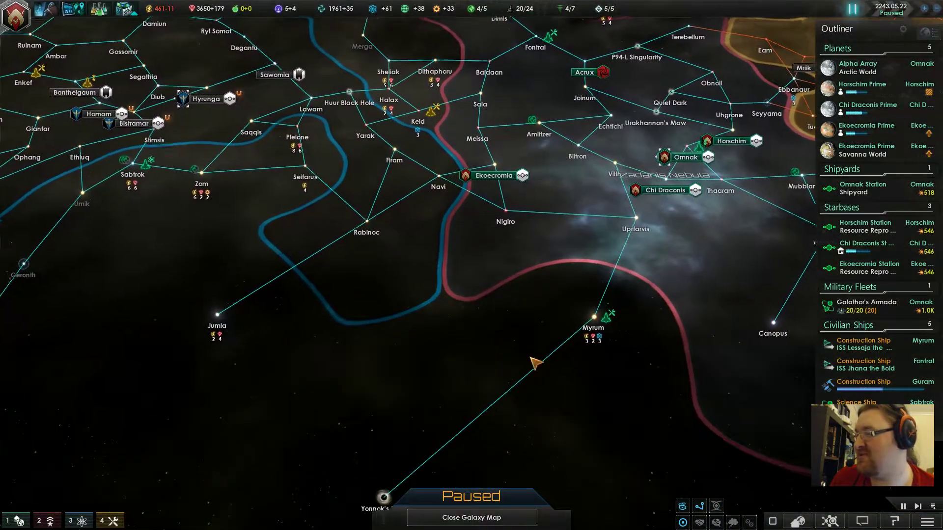
pyautogui.scroll(-1, 427, 331)
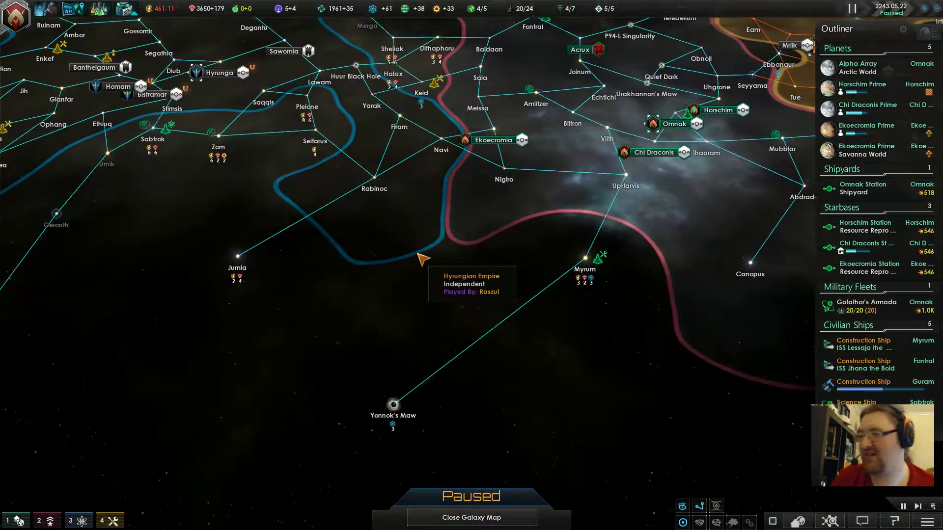
# Centre the map on the Omnak home system and unpause the game.
pyautogui.click(858, 67)
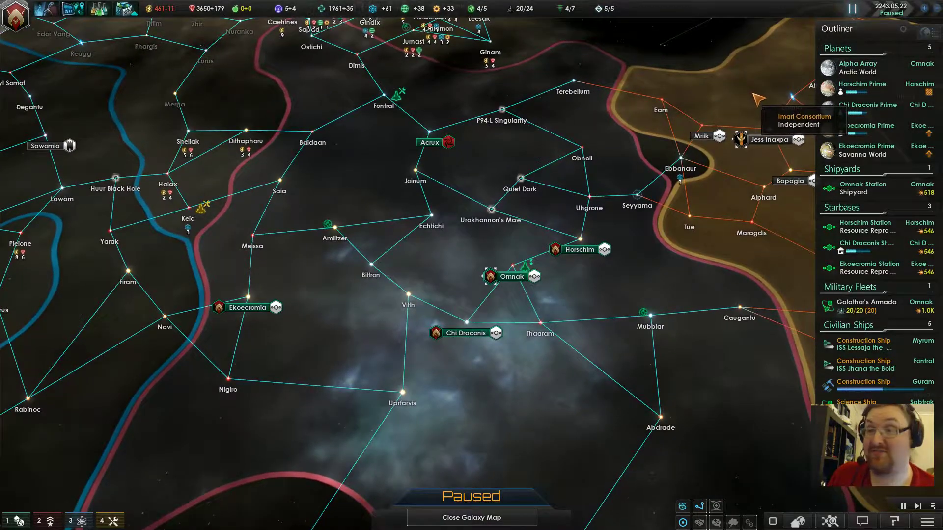
pyautogui.click(859, 16)
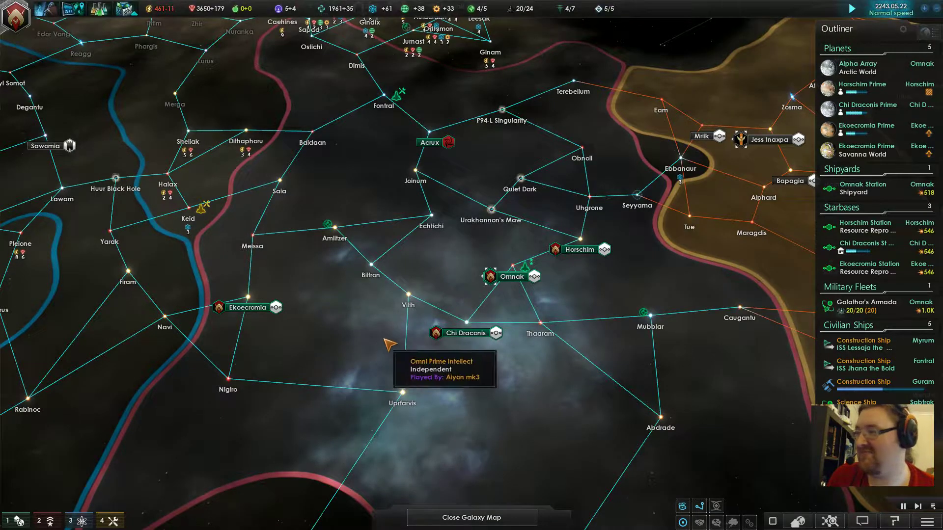
pyautogui.scroll(2, 365, 346)
pyautogui.press('w')
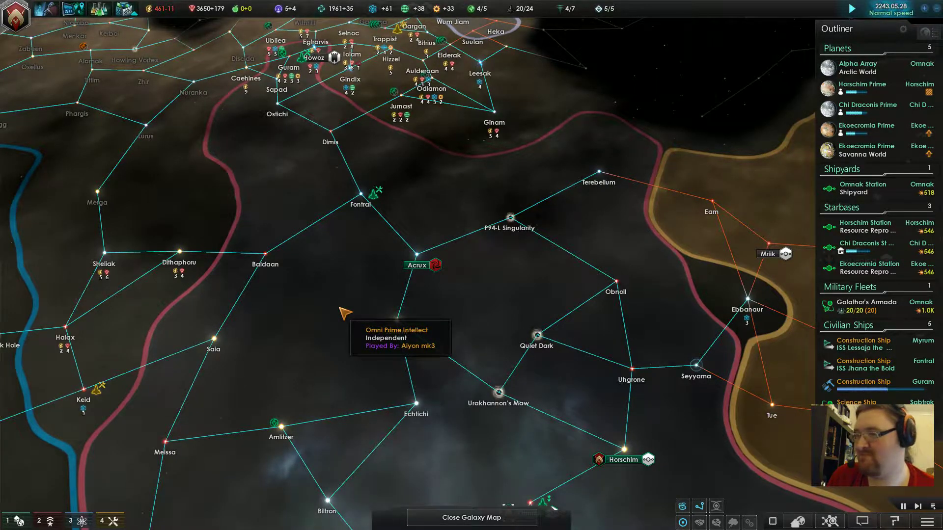
pyautogui.press('w')
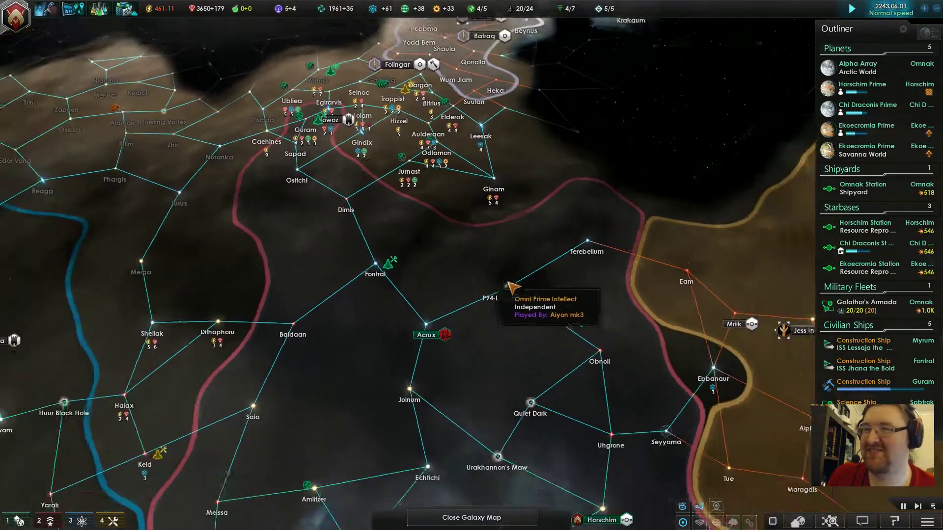
pyautogui.scroll(-2, 511, 287)
# Put an Omni pop on Ekoecromia Prime's empty savanna tile and queue Power Plant I there.
pyautogui.click(862, 150)
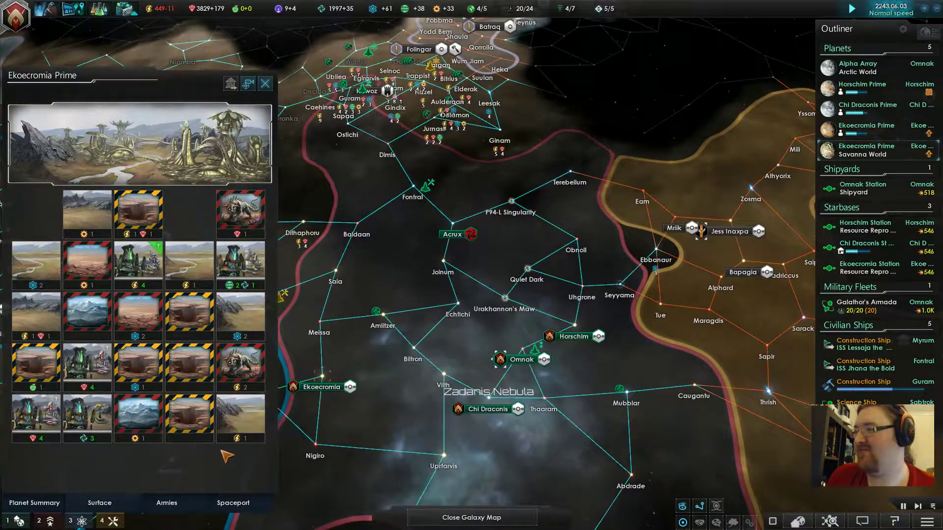
pyautogui.click(248, 431)
pyautogui.click(434, 150)
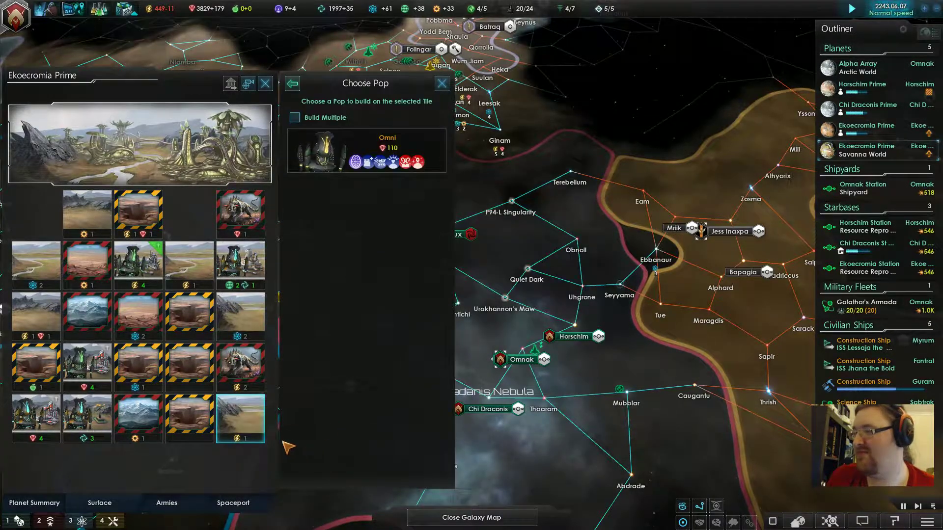
pyautogui.click(321, 151)
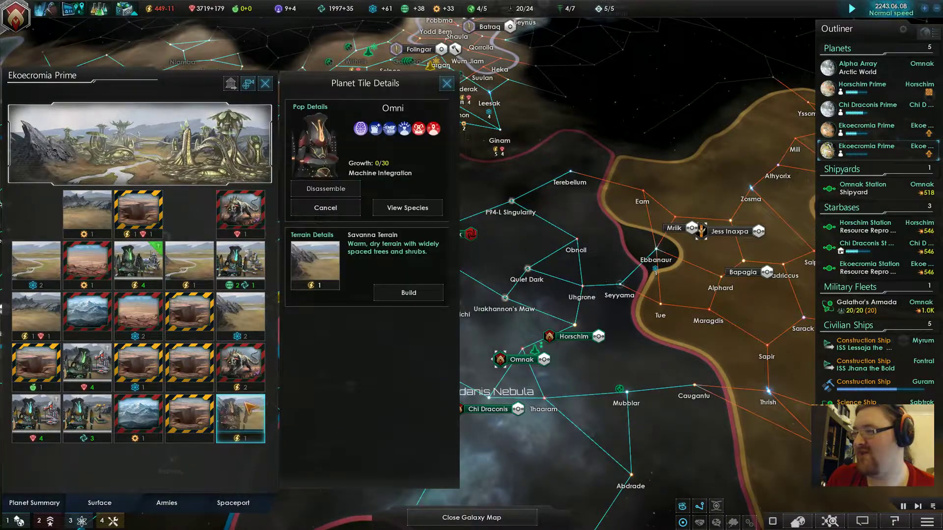
pyautogui.click(409, 293)
pyautogui.click(354, 210)
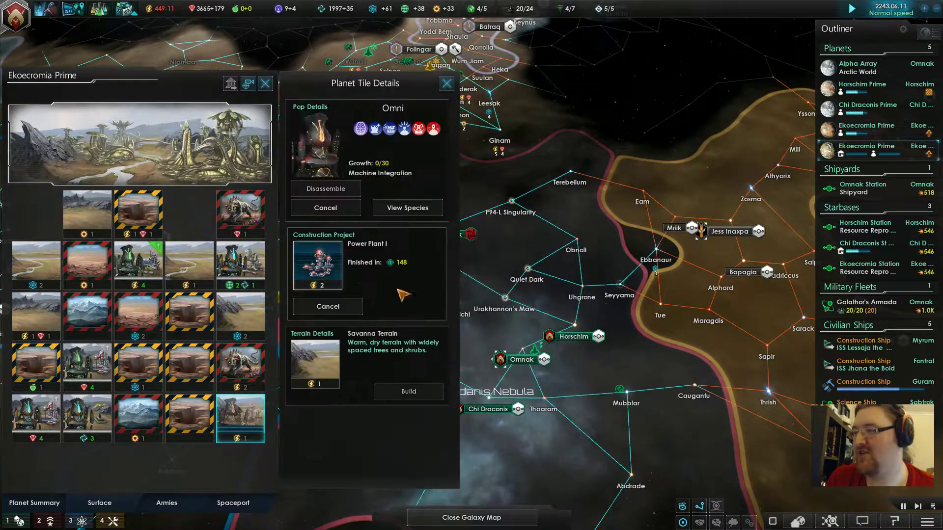
pyautogui.press('Escape')
# Check on construction ship ISS Bathun the Champion, which is building the Egirarvis starbase.
pyautogui.press('w')
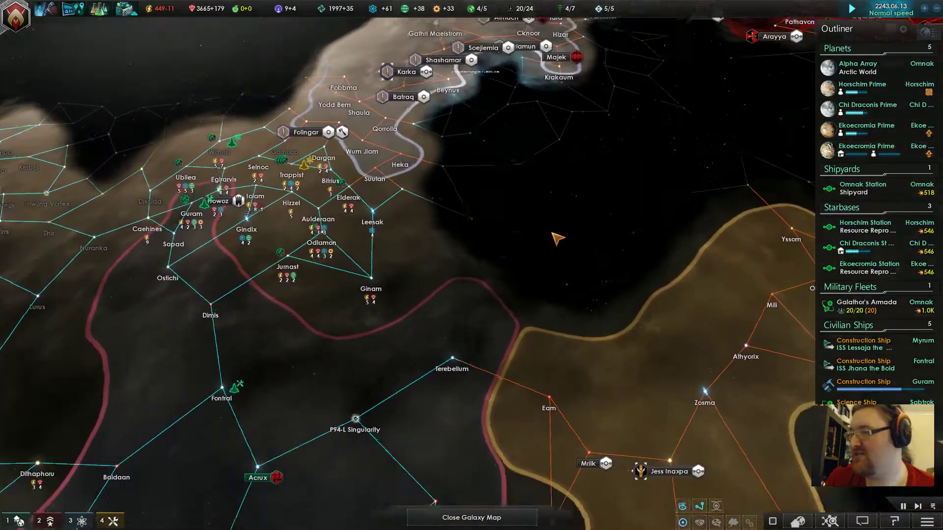
pyautogui.scroll(2, 453, 314)
pyautogui.scroll(-2, 451, 318)
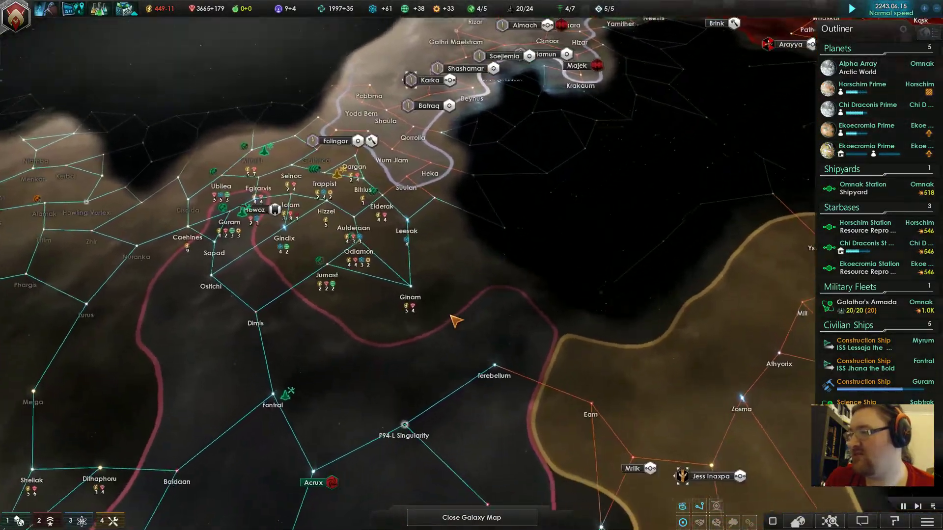
pyautogui.scroll(3, 450, 321)
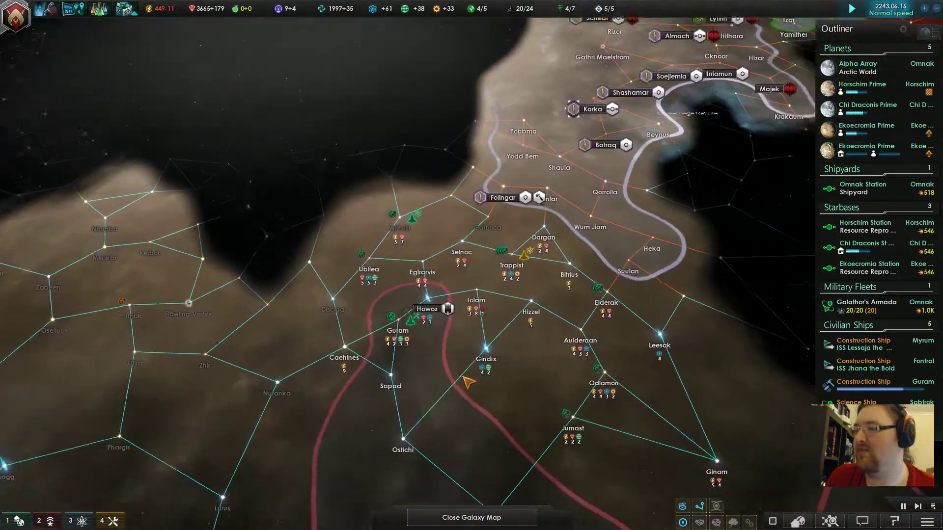
pyautogui.scroll(1, 465, 382)
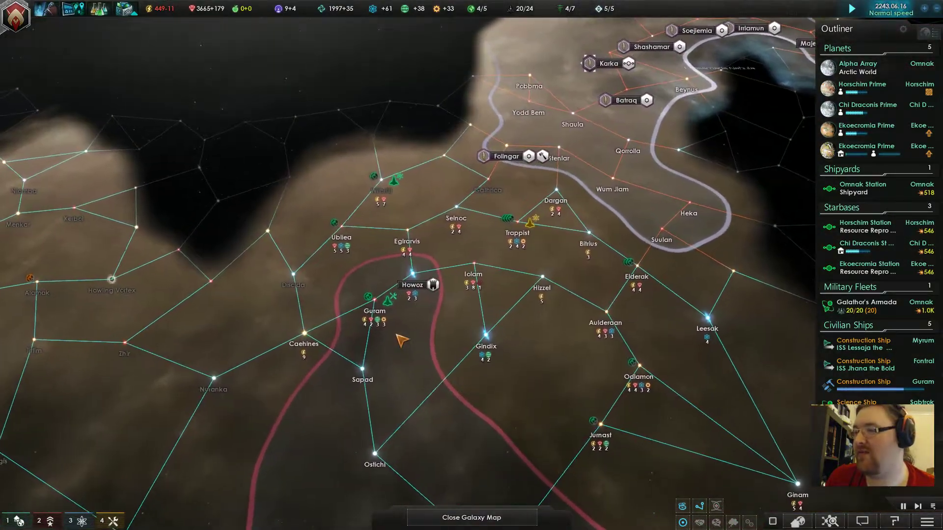
pyautogui.click(395, 304)
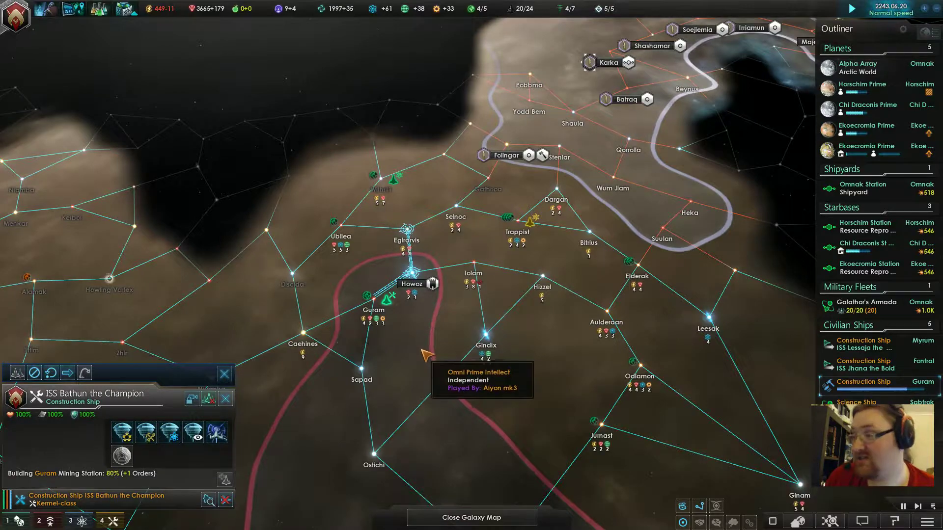
pyautogui.press('w')
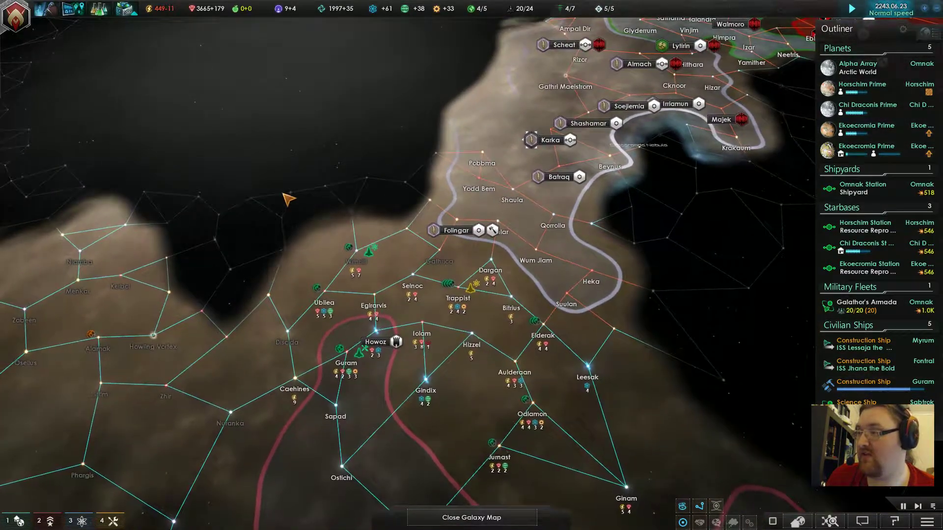
pyautogui.scroll(-3, 284, 196)
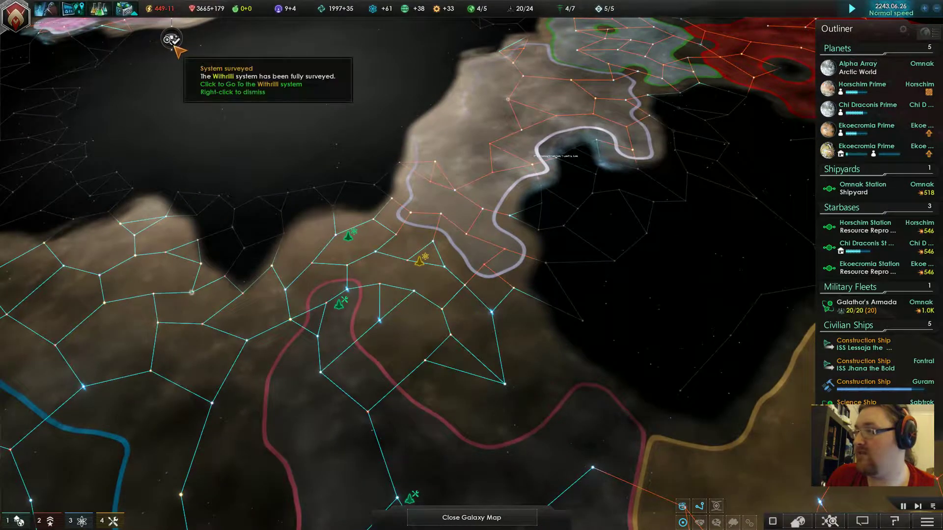
pyautogui.press('s')
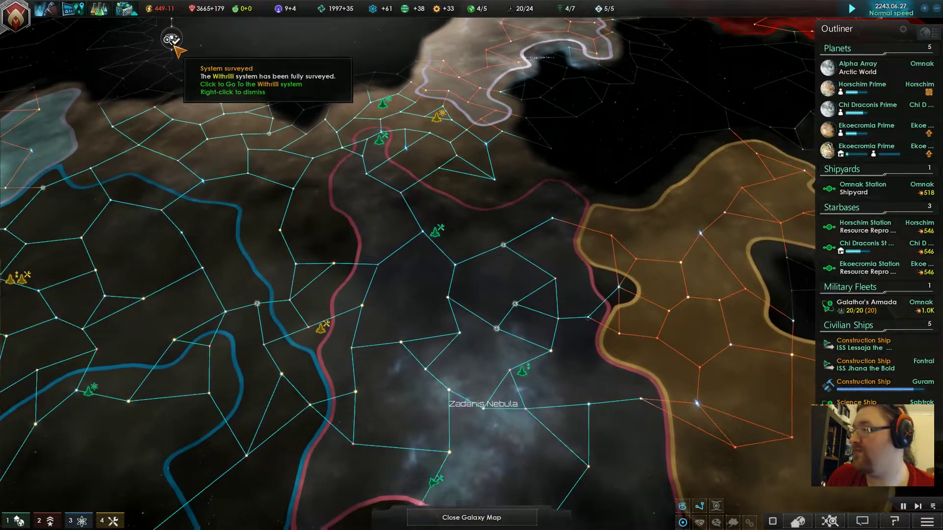
pyautogui.scroll(3, 432, 386)
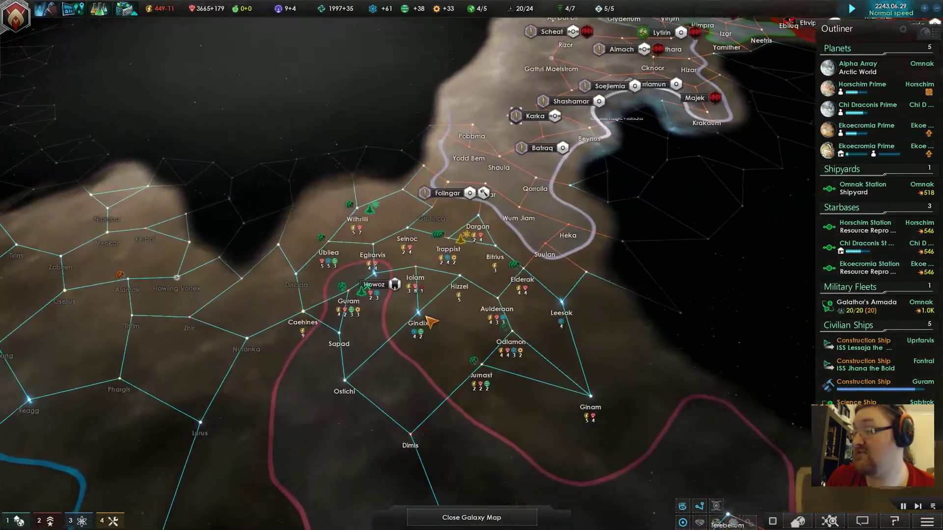
pyautogui.scroll(2, 427, 320)
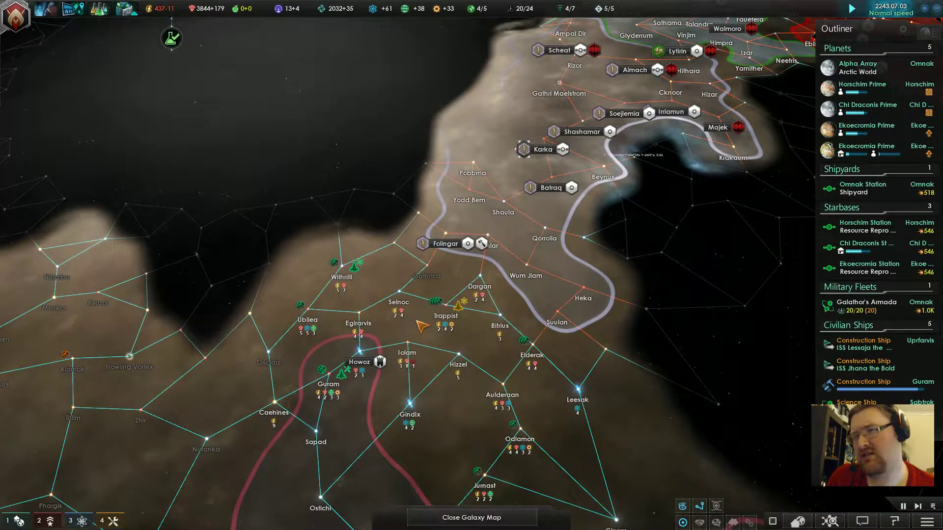
pyautogui.scroll(2, 385, 339)
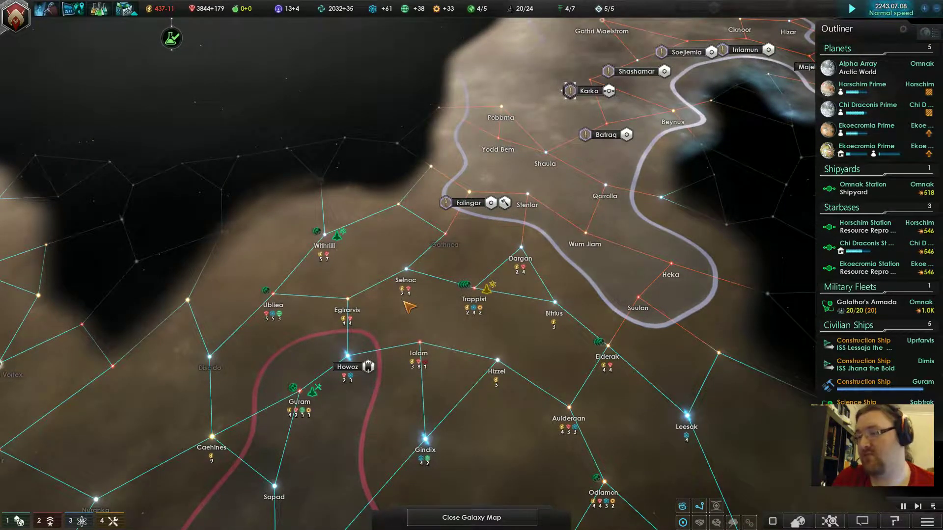
pyautogui.scroll(-2, 410, 308)
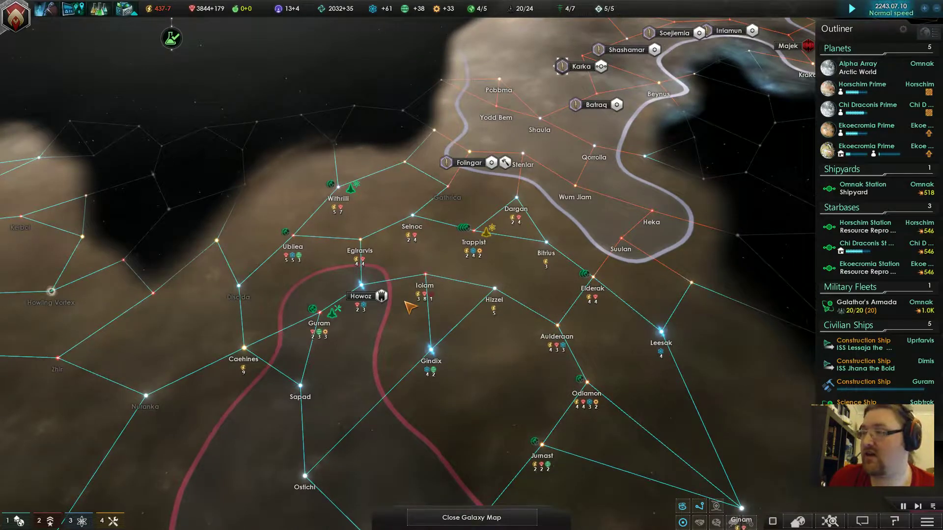
pyautogui.scroll(2, 405, 302)
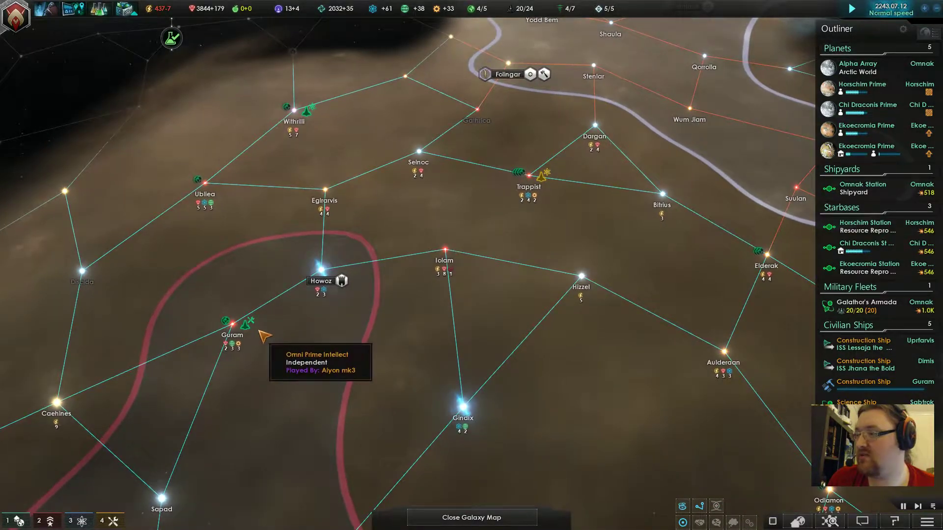
pyautogui.click(253, 329)
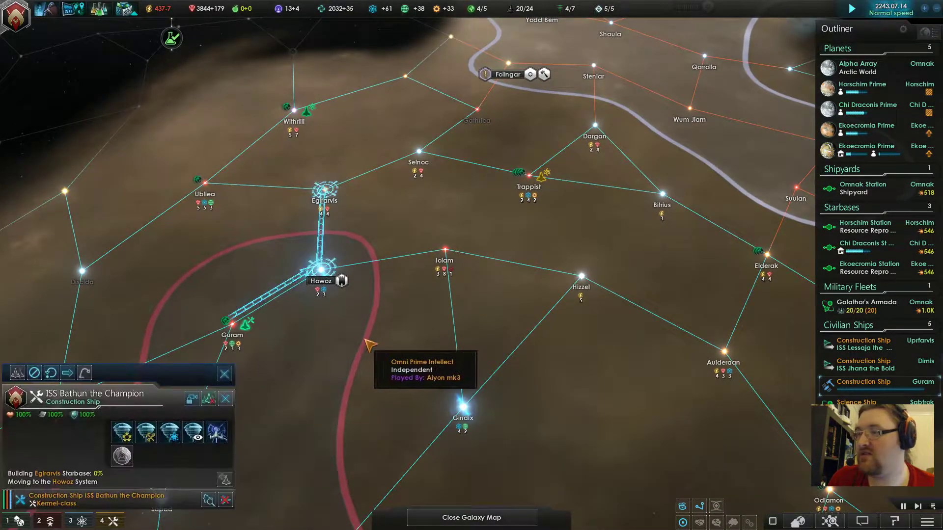
pyautogui.scroll(-2, 383, 346)
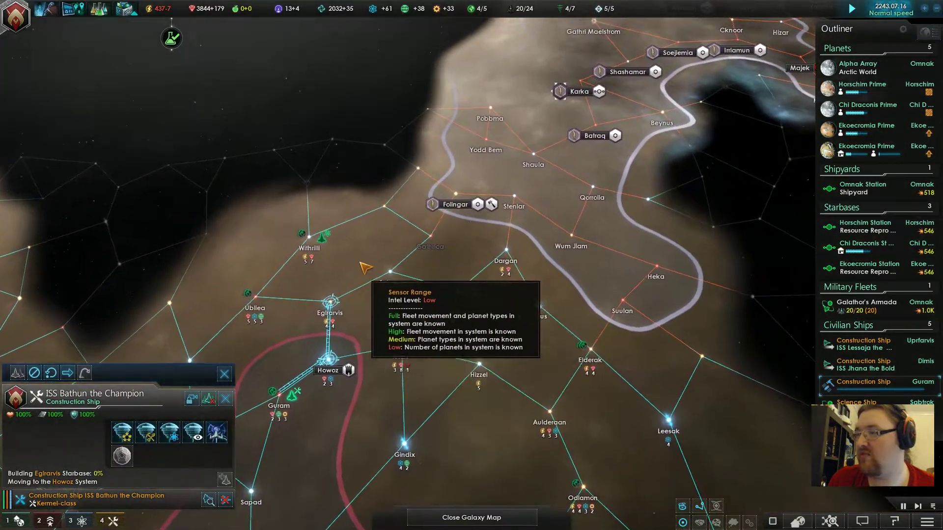
pyautogui.click(345, 258)
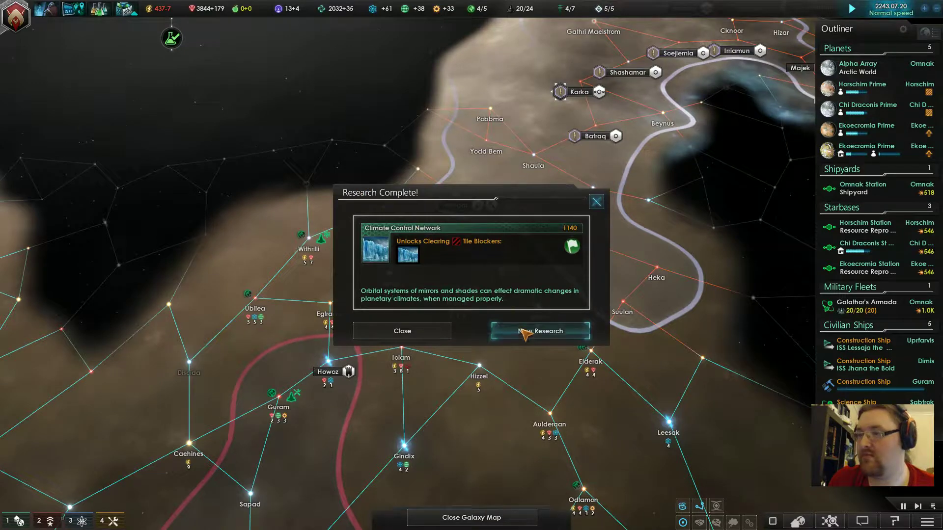
# Choose Doctrine: Space Combat from the new Society research options.
pyautogui.click(525, 333)
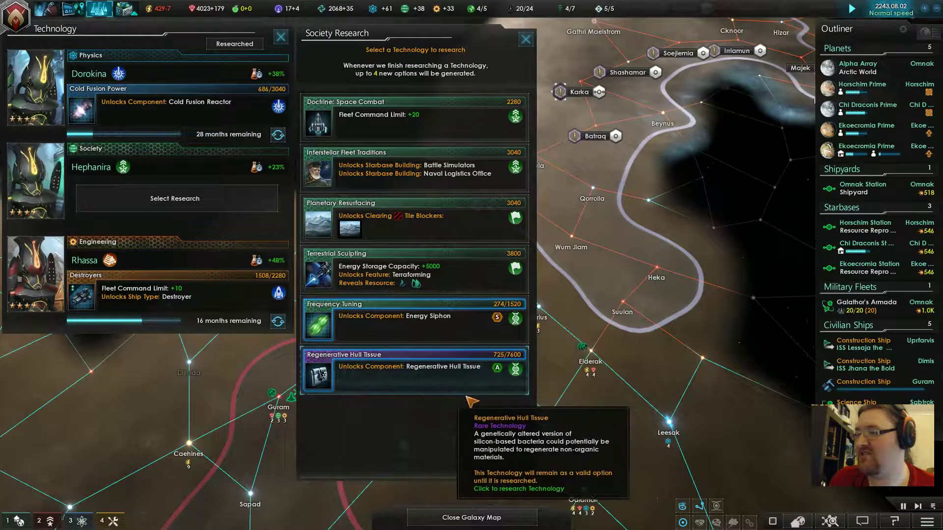
pyautogui.press('a')
pyautogui.press('s')
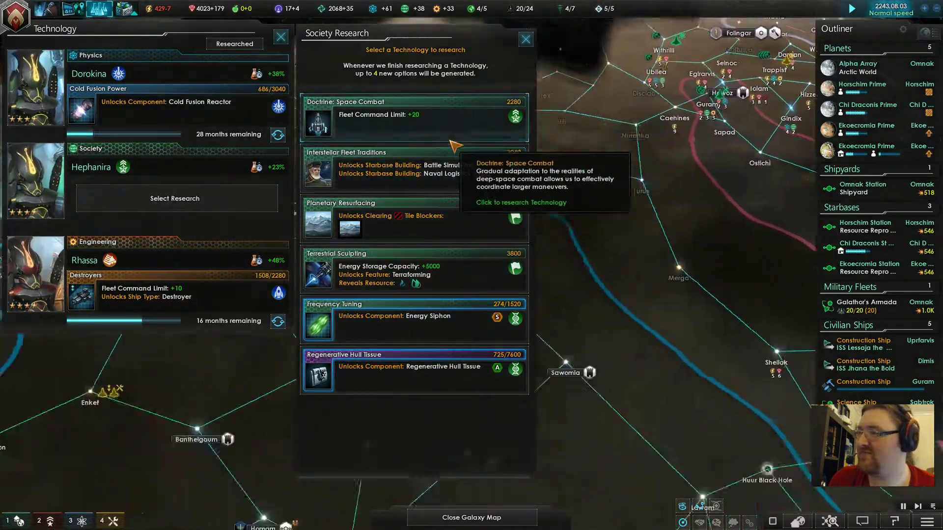
pyautogui.click(451, 137)
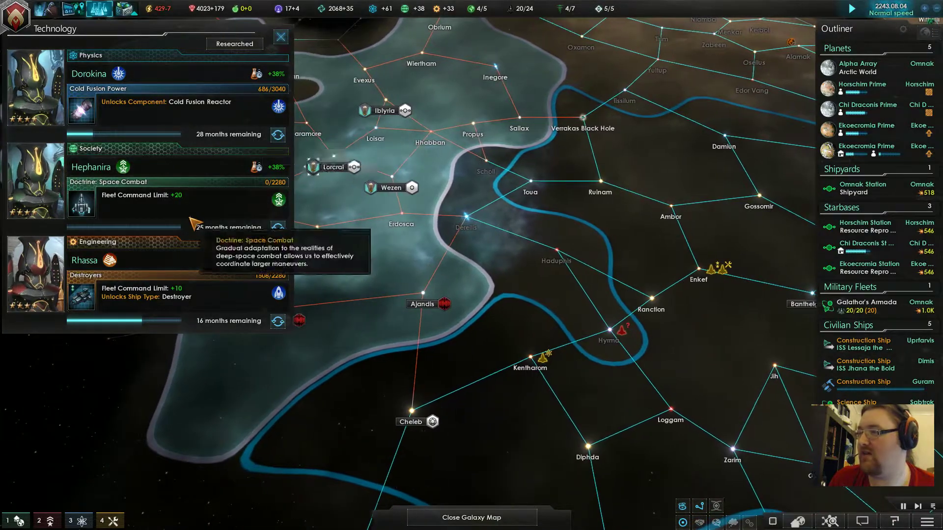
pyautogui.click(280, 37)
pyautogui.scroll(-1, 525, 281)
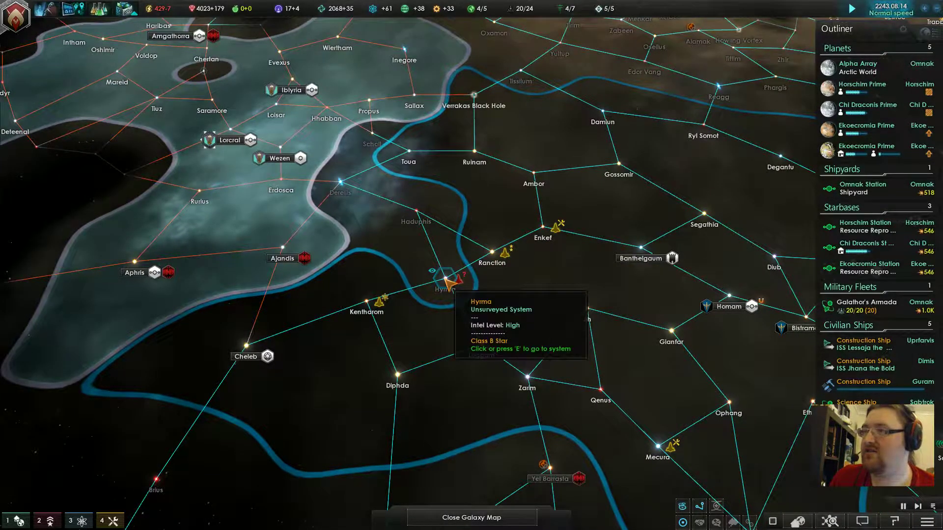
# Inspect the alien vessel beside Hyrma's star, then bring up Horschim Prime's surface.
pyautogui.click(448, 280)
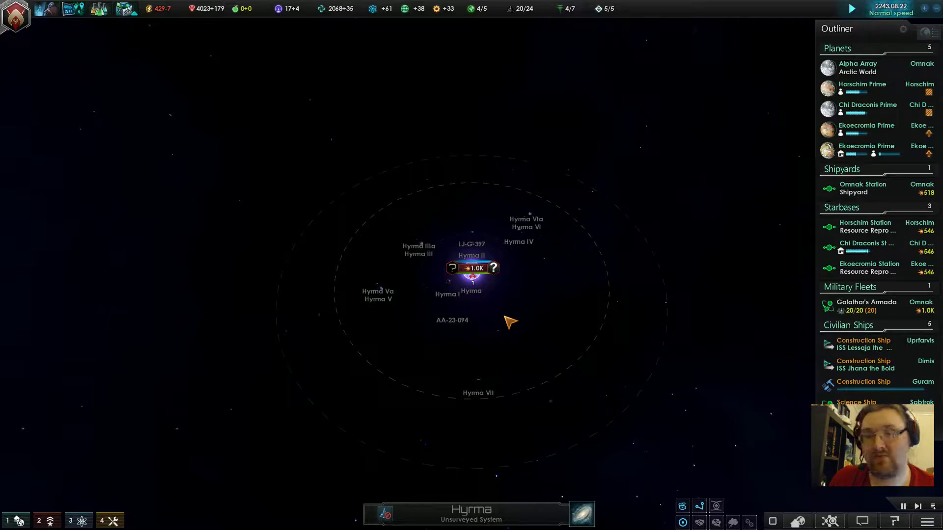
pyautogui.scroll(5, 511, 322)
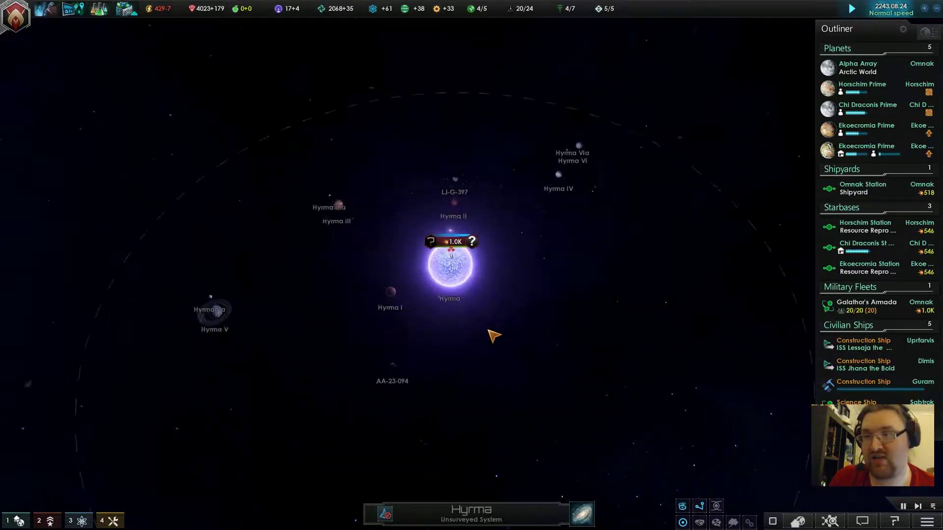
pyautogui.scroll(3, 488, 325)
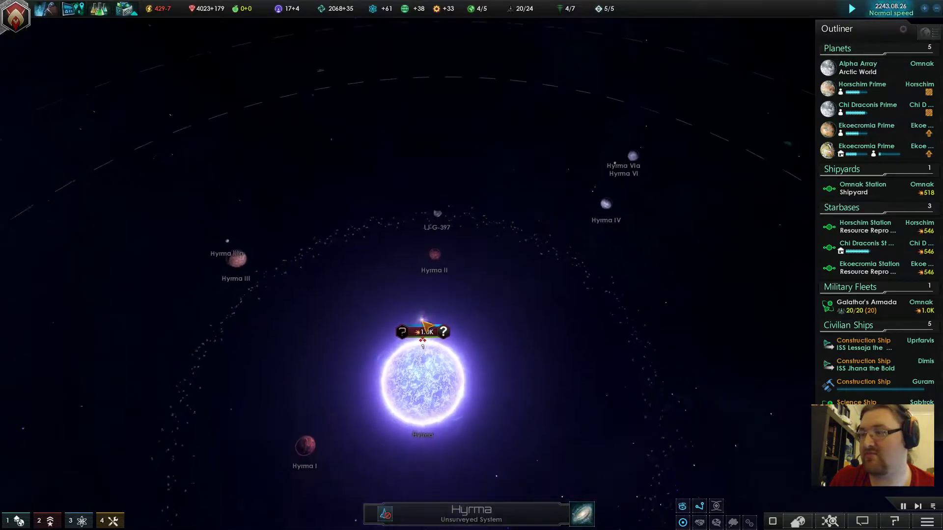
pyautogui.scroll(3, 456, 314)
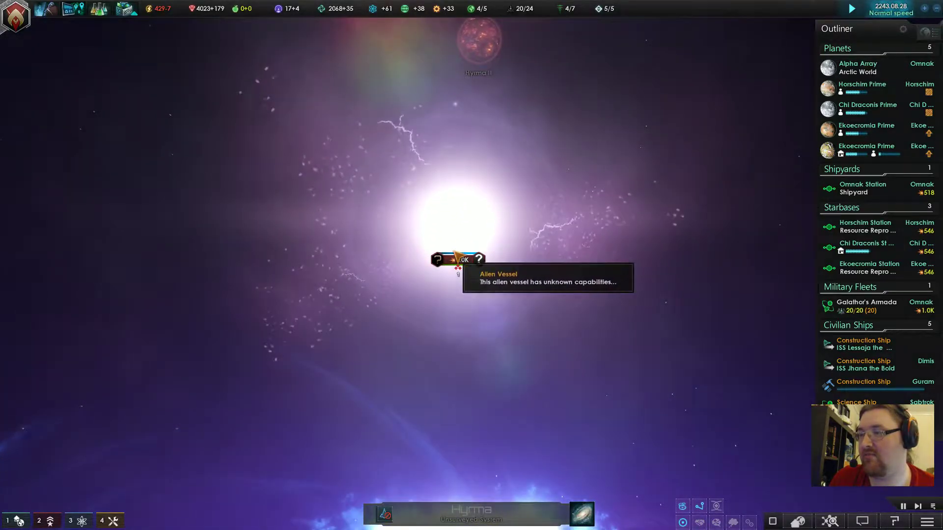
pyautogui.click(460, 251)
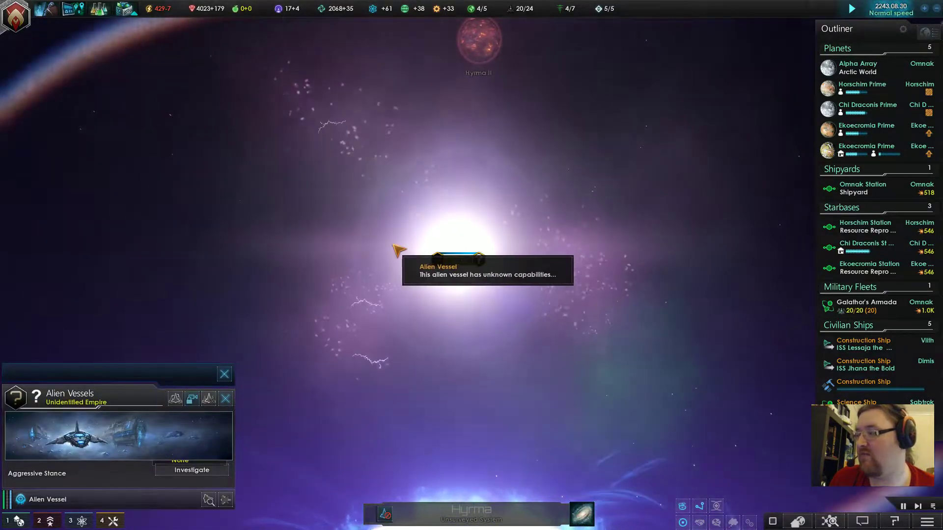
pyautogui.scroll(-2, 332, 317)
pyautogui.scroll(-3, 321, 325)
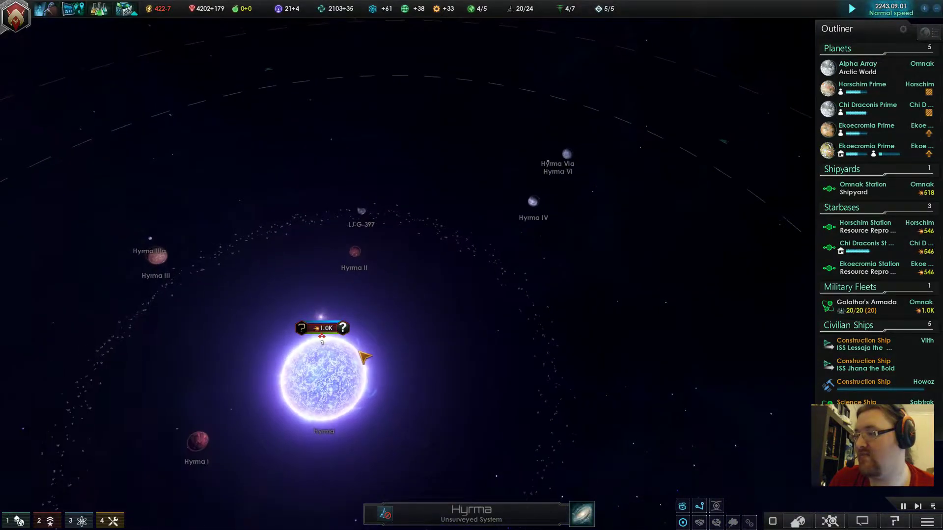
pyautogui.scroll(-1, 324, 318)
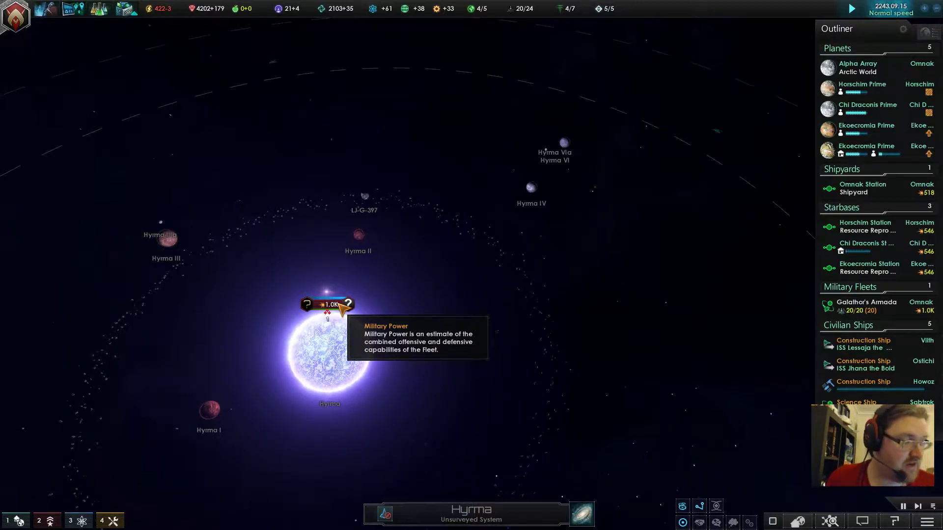
pyautogui.scroll(-2, 515, 339)
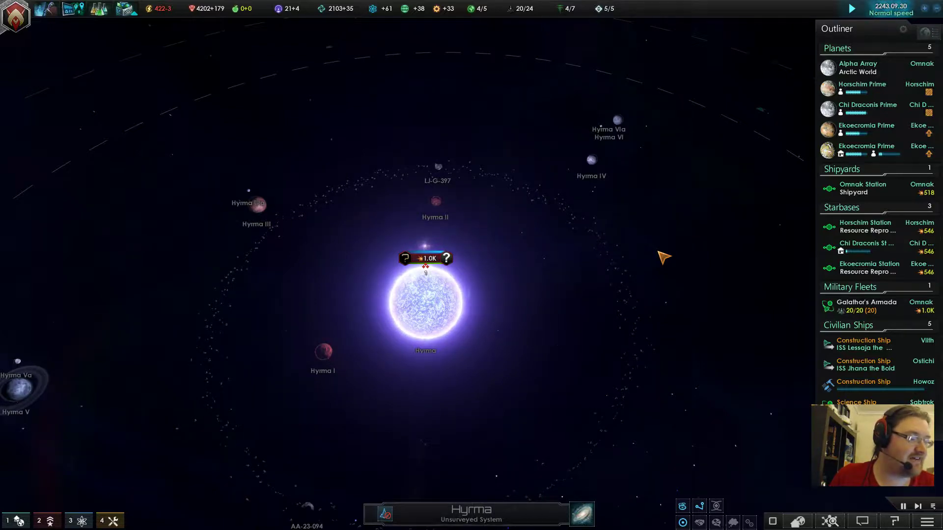
pyautogui.click(861, 87)
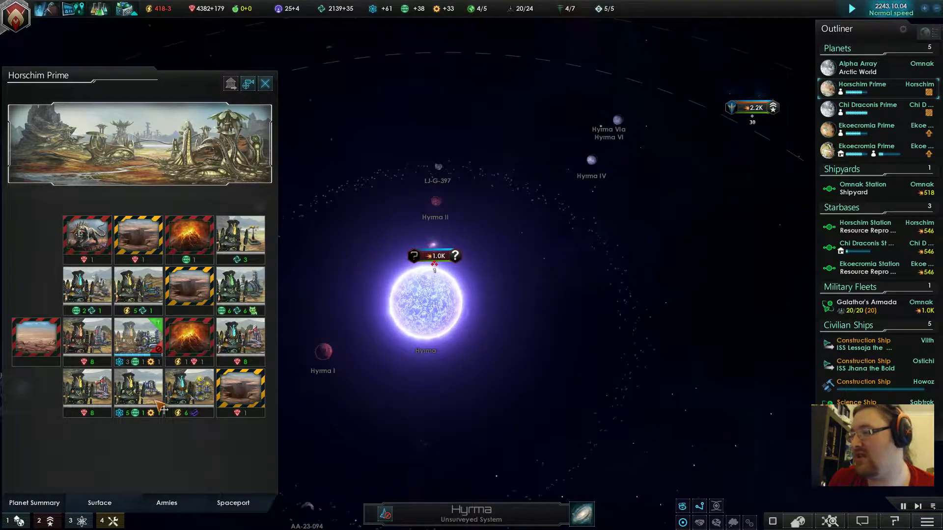
# Queue a Betharian Power Plant to replace Horschim Prime's Power Plant II.
pyautogui.click(189, 388)
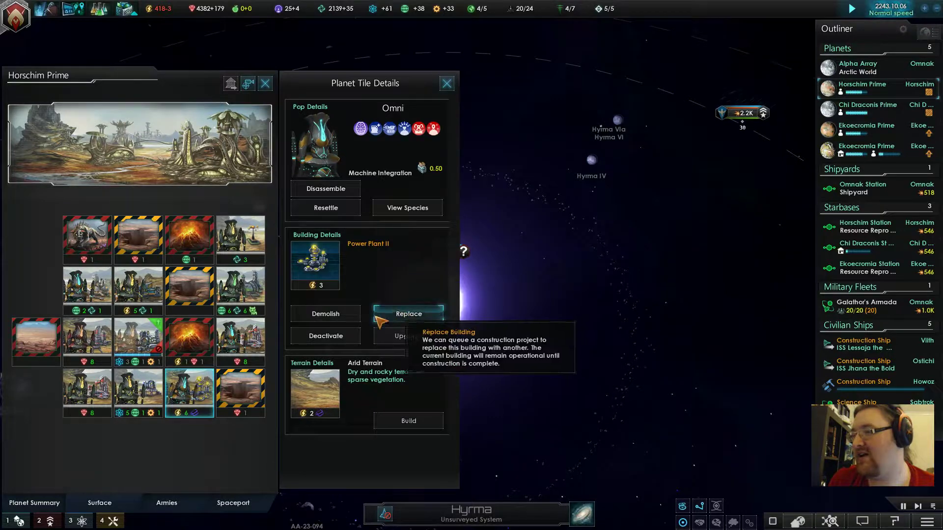
pyautogui.click(408, 314)
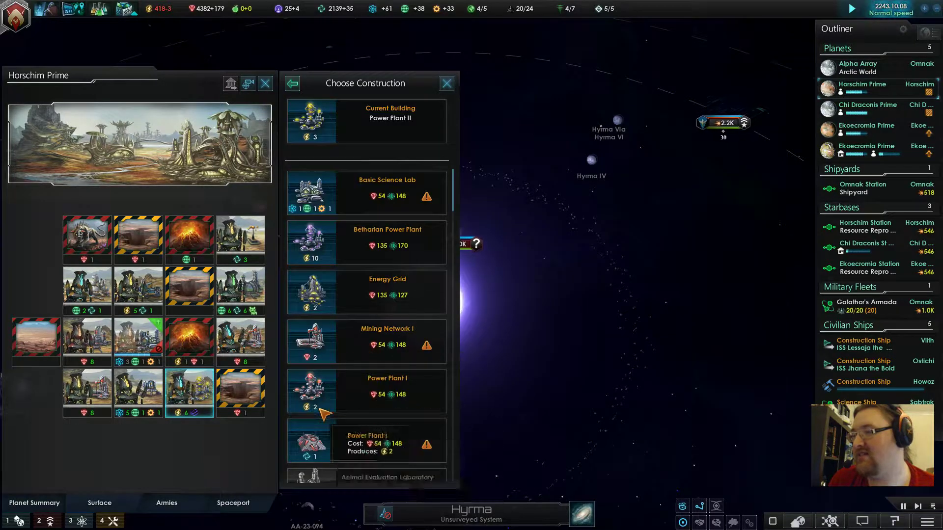
pyautogui.click(376, 243)
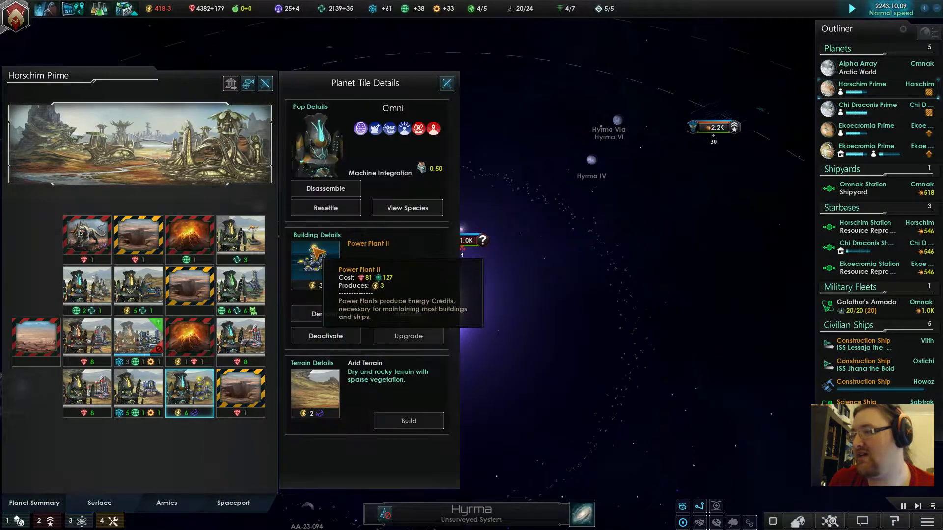
# Review Chi Draconis Prime and both Ekoecromia Prime surfaces, then close the planet view.
pyautogui.click(880, 109)
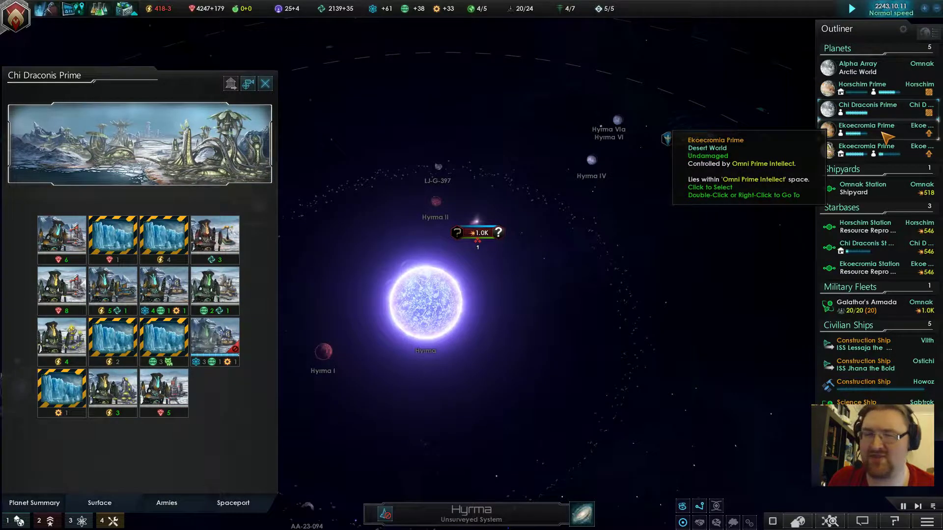
pyautogui.click(884, 134)
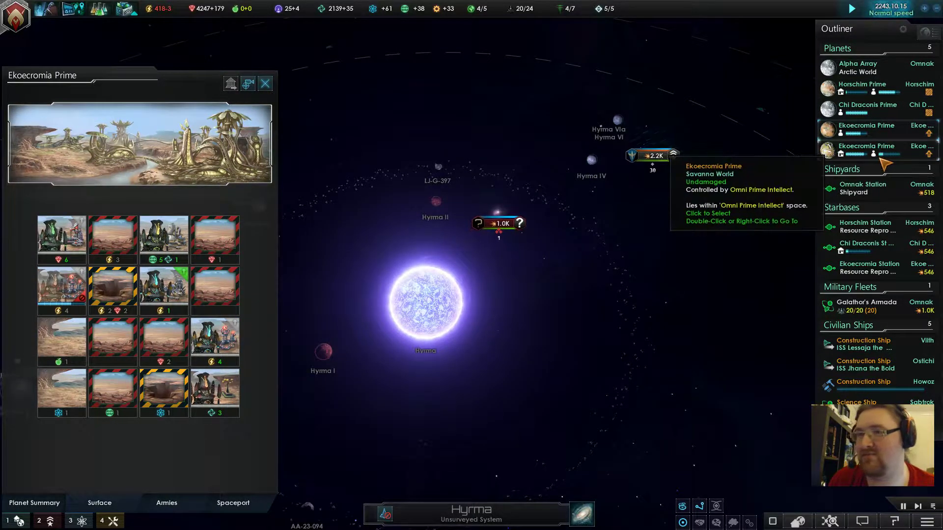
pyautogui.click(876, 150)
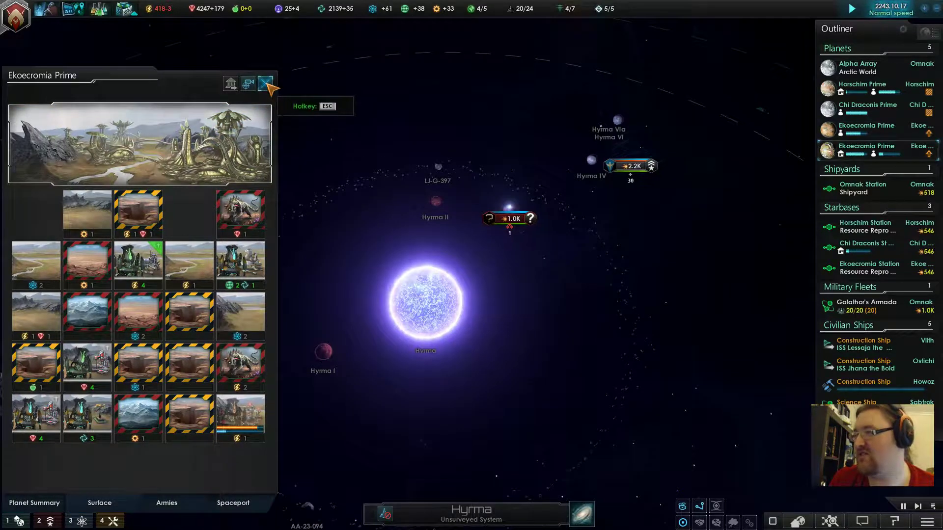
pyautogui.click(267, 84)
pyautogui.scroll(3, 488, 320)
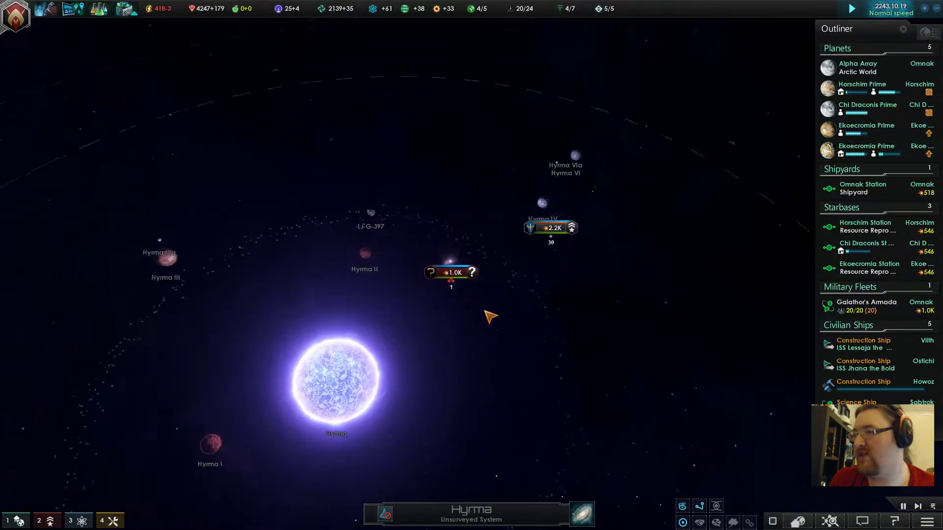
pyautogui.scroll(3, 478, 322)
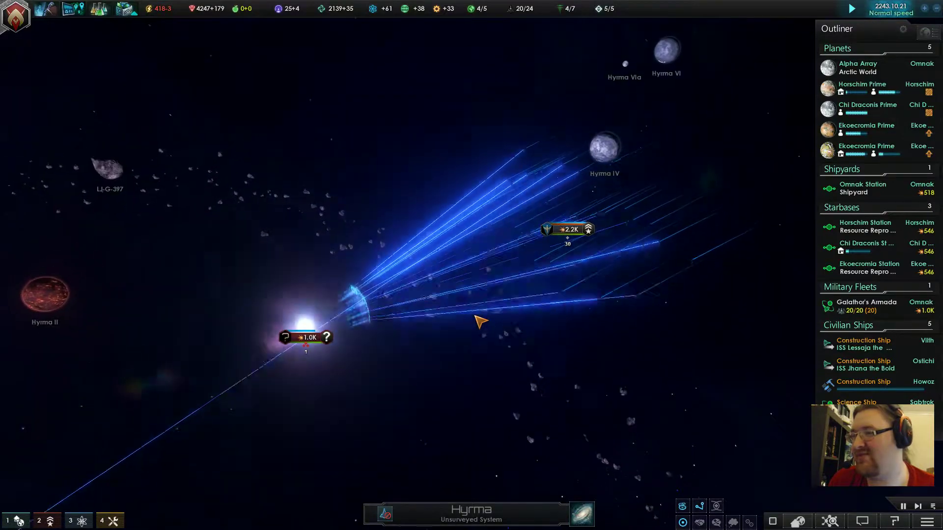
pyautogui.scroll(2, 478, 322)
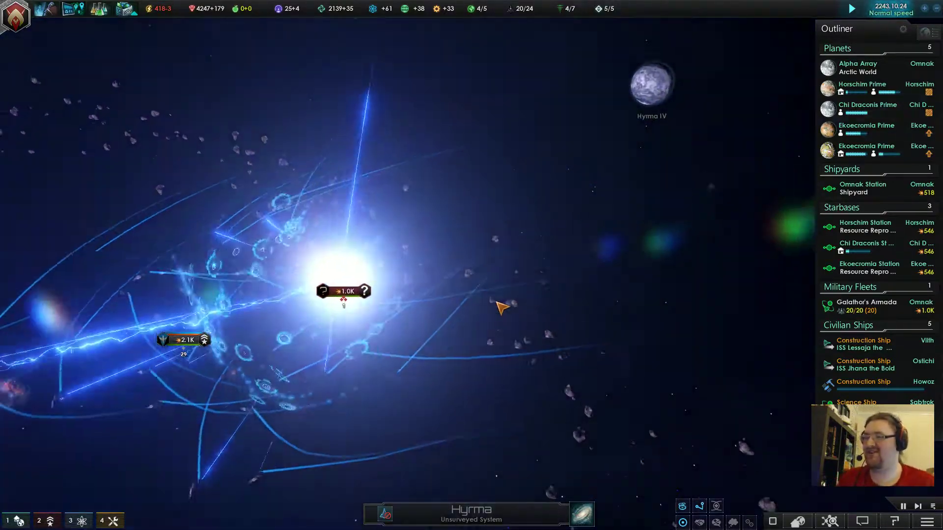
# Pan across the fleet's battle with the Hyrma alien vessel, then return to the galaxy map.
pyautogui.press('a')
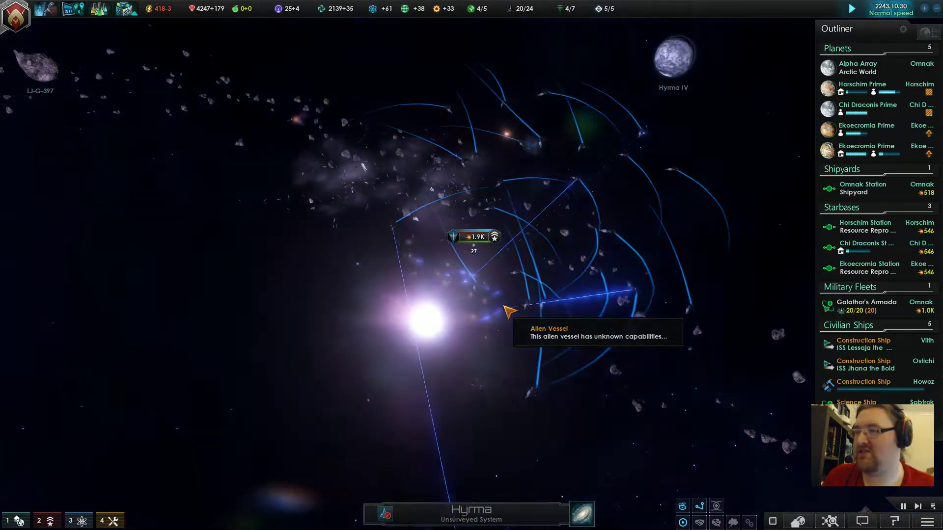
pyautogui.scroll(-3, 501, 320)
pyautogui.scroll(-3, 489, 320)
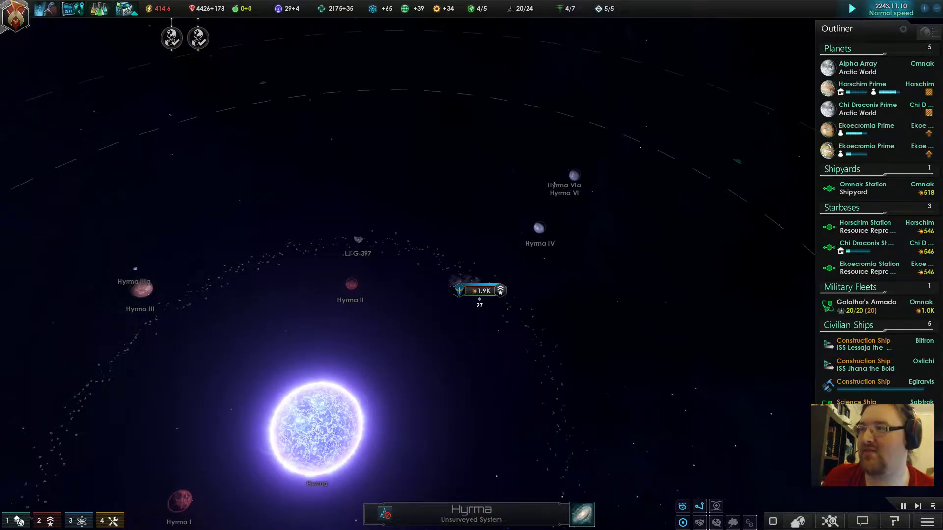
pyautogui.scroll(1, 201, 43)
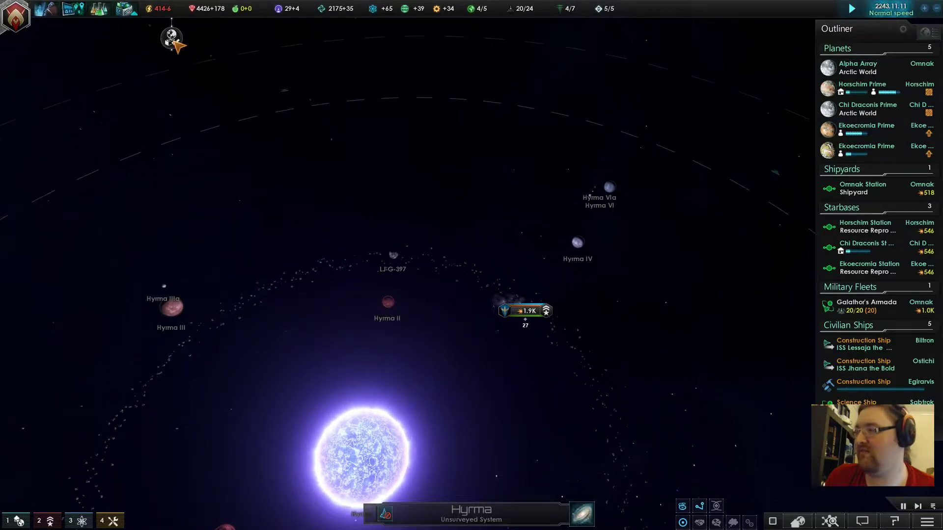
pyautogui.scroll(2, 427, 310)
pyautogui.scroll(2, 459, 312)
pyautogui.scroll(2, 493, 322)
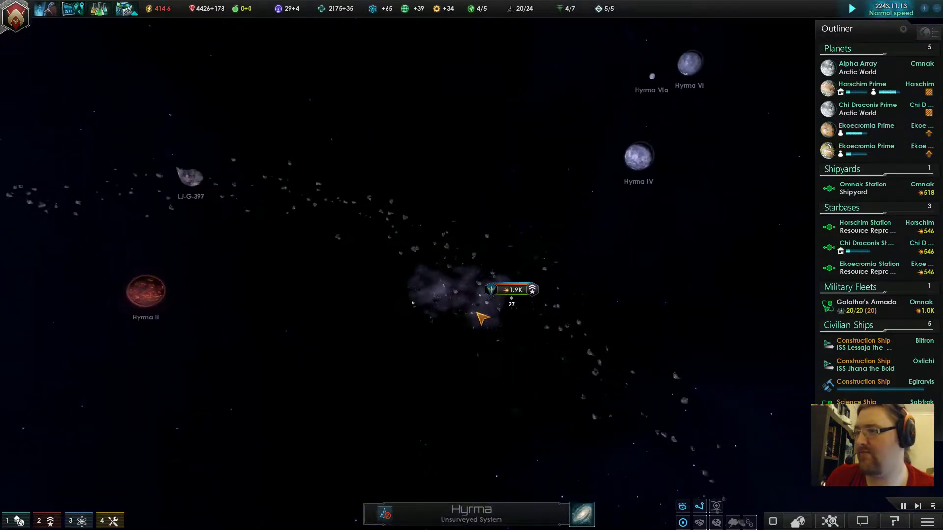
pyautogui.scroll(-5, 488, 332)
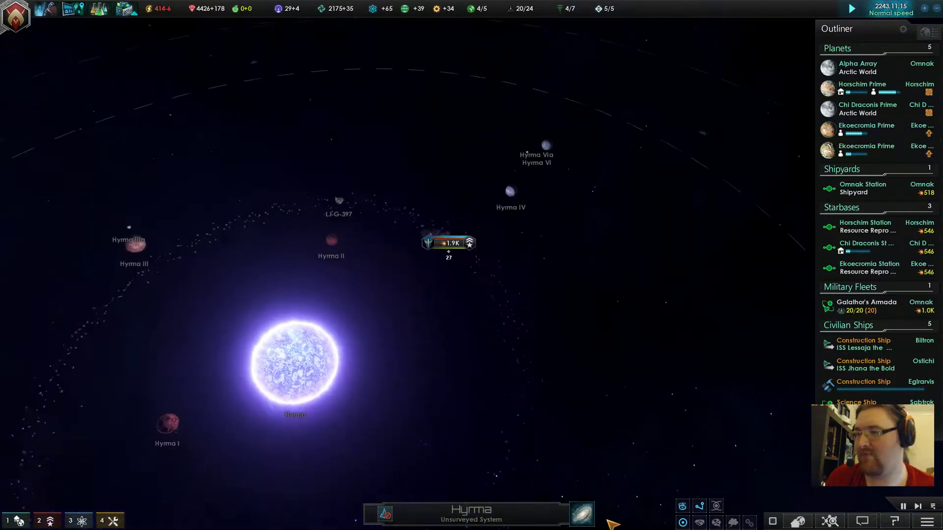
pyautogui.click(581, 513)
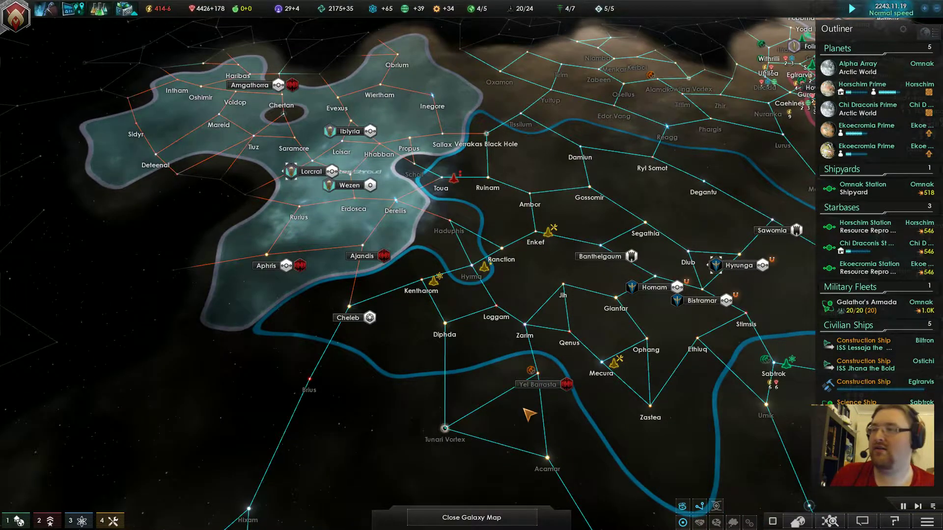
# Open the Imari Consortium's 20-year research agreement exchange offer.
pyautogui.press('w')
pyautogui.press('d')
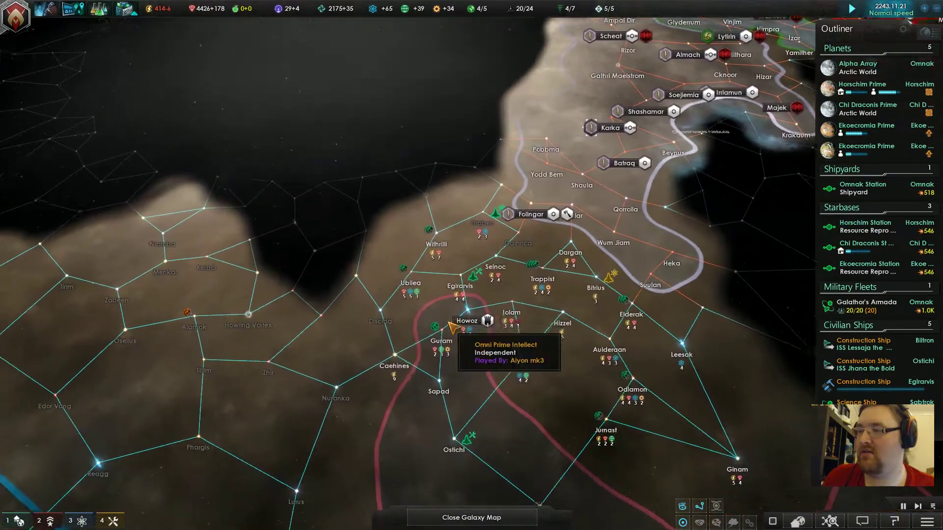
pyautogui.scroll(3, 452, 325)
pyautogui.click(443, 238)
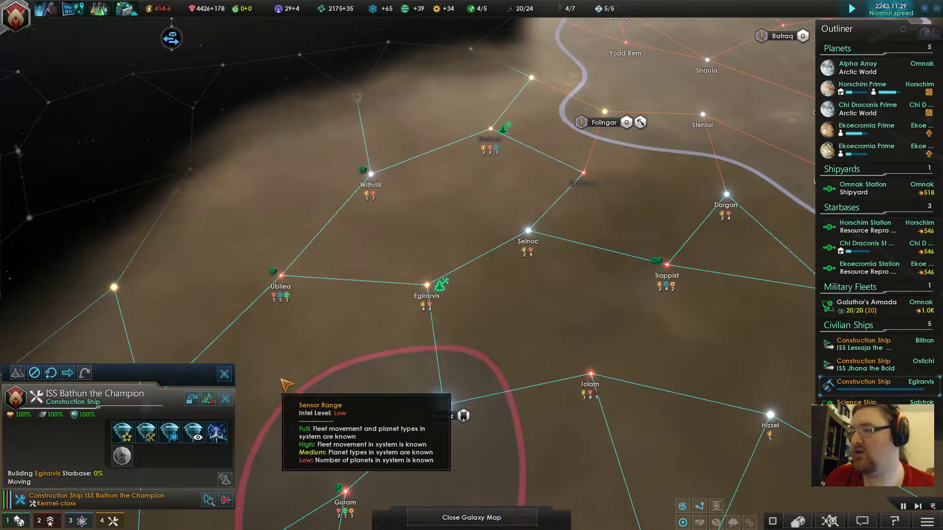
pyautogui.click(576, 341)
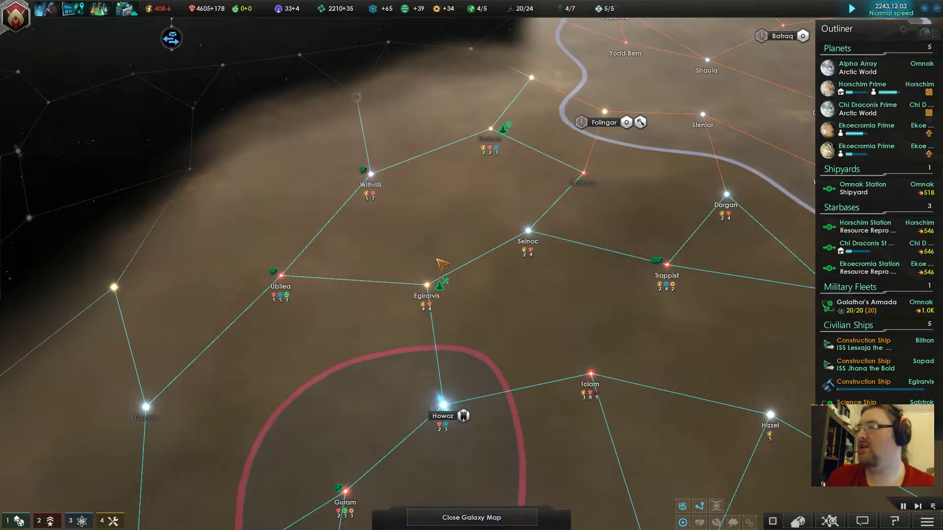
pyautogui.click(172, 41)
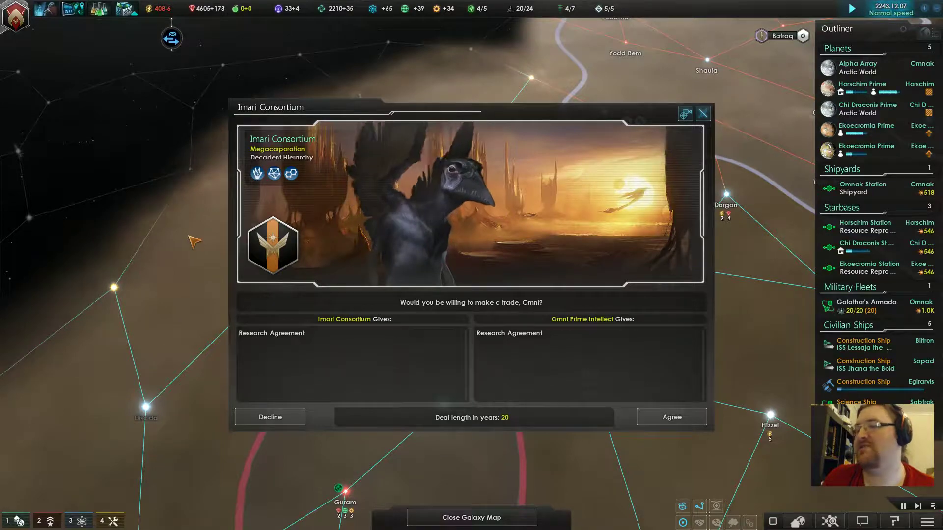
pyautogui.scroll(-3, 185, 212)
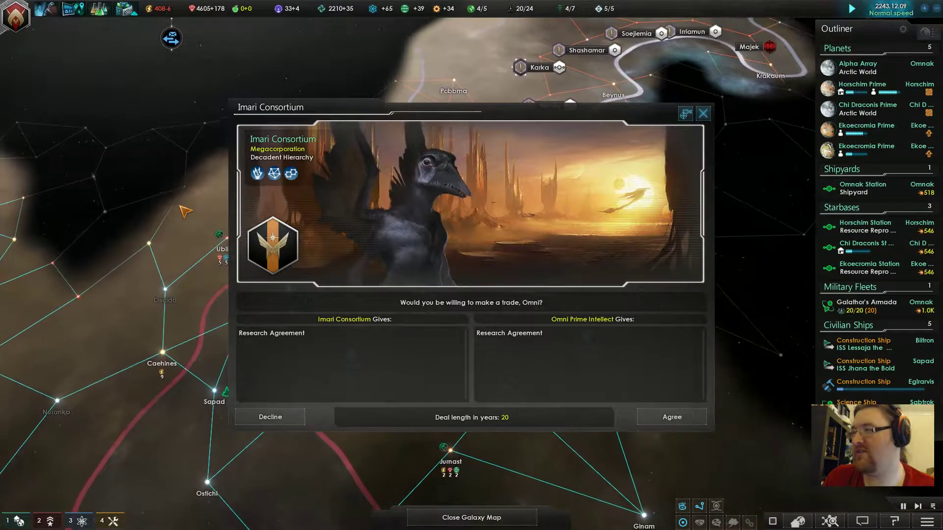
pyautogui.scroll(-5, 183, 211)
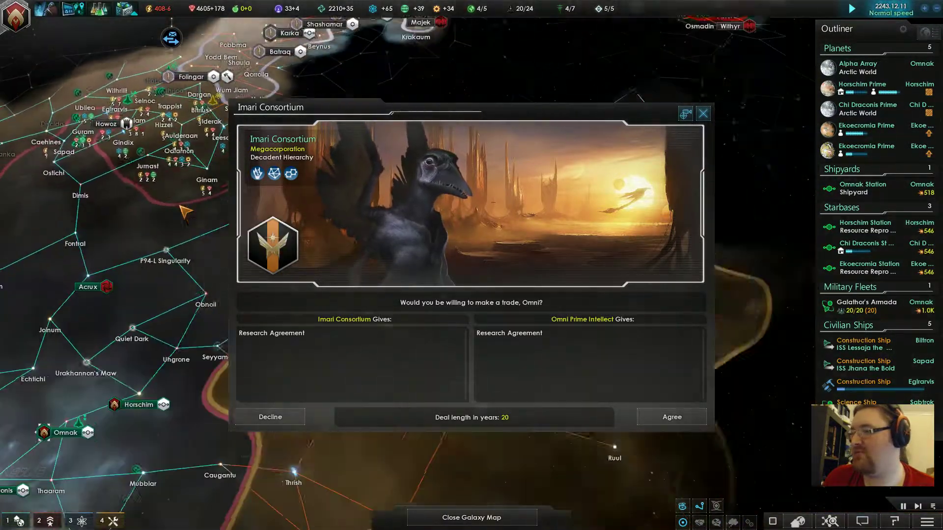
pyautogui.scroll(-5, 183, 212)
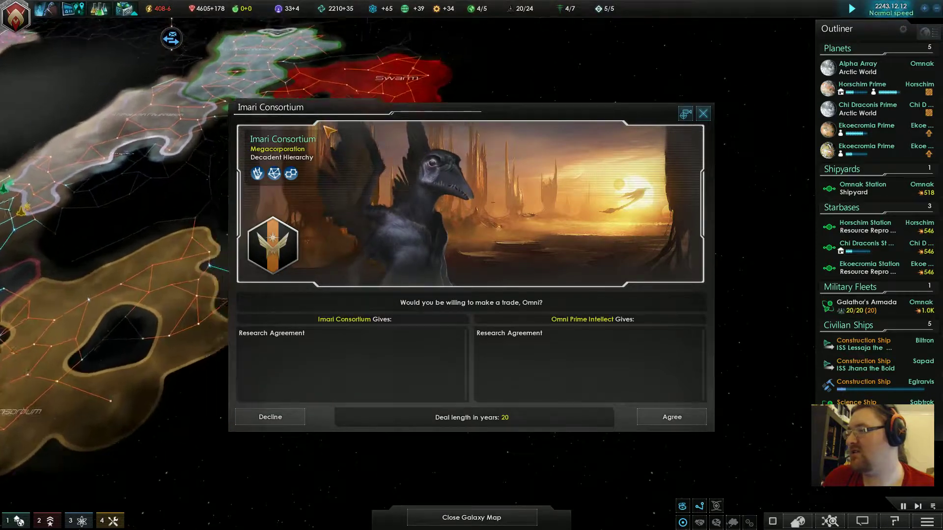
# Acknowledge contact with the Panaxala Irenic Alliance and send the greeting protocol.
pyautogui.moveTo(366, 110); pyautogui.dragTo(428, 39)
pyautogui.scroll(3, 206, 233)
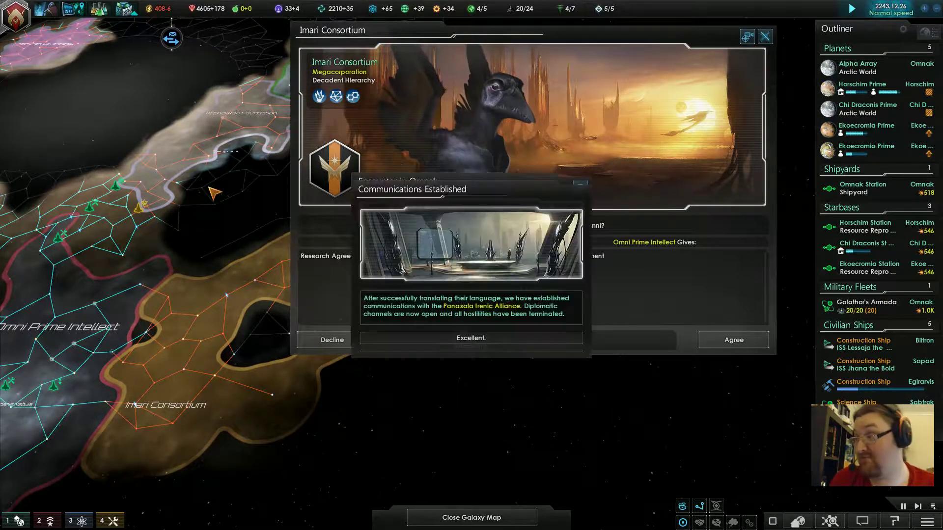
pyautogui.scroll(5, 206, 233)
pyautogui.scroll(-3, 182, 325)
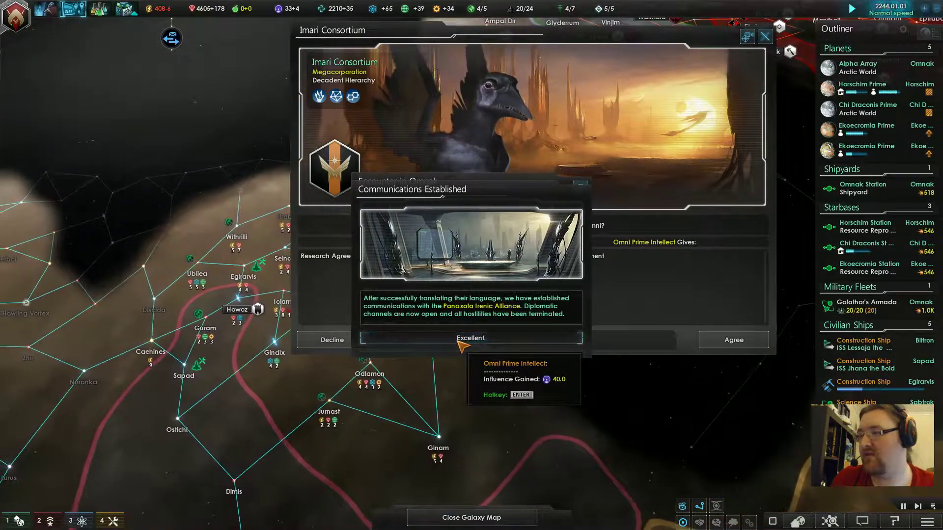
pyautogui.click(460, 341)
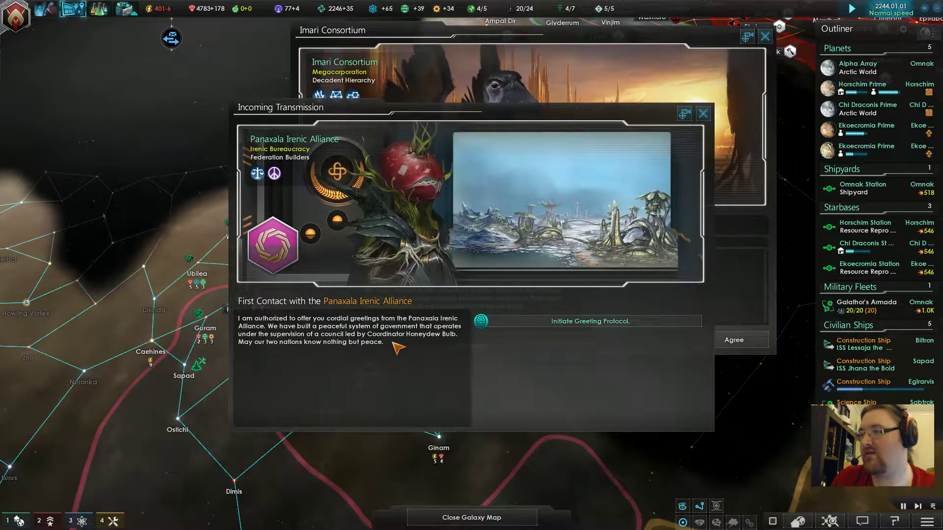
pyautogui.click(556, 327)
pyautogui.click(458, 341)
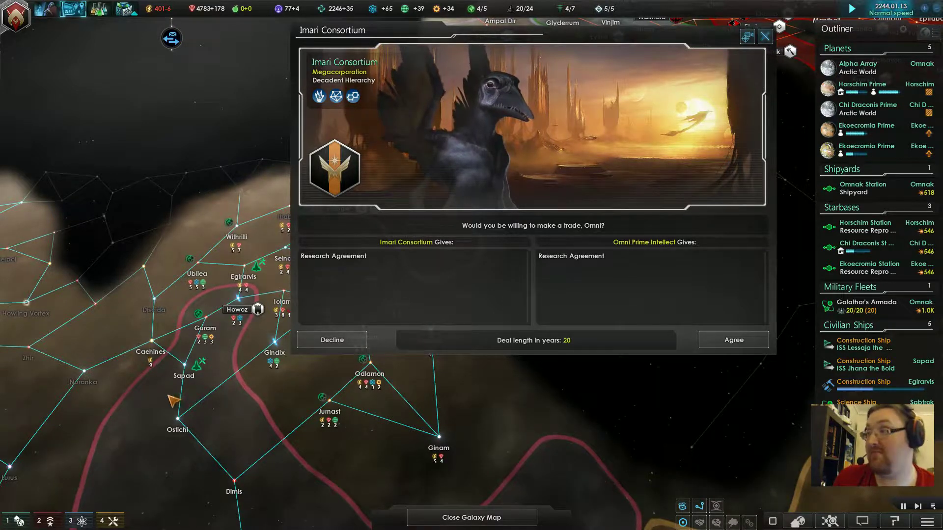
pyautogui.scroll(2, 192, 264)
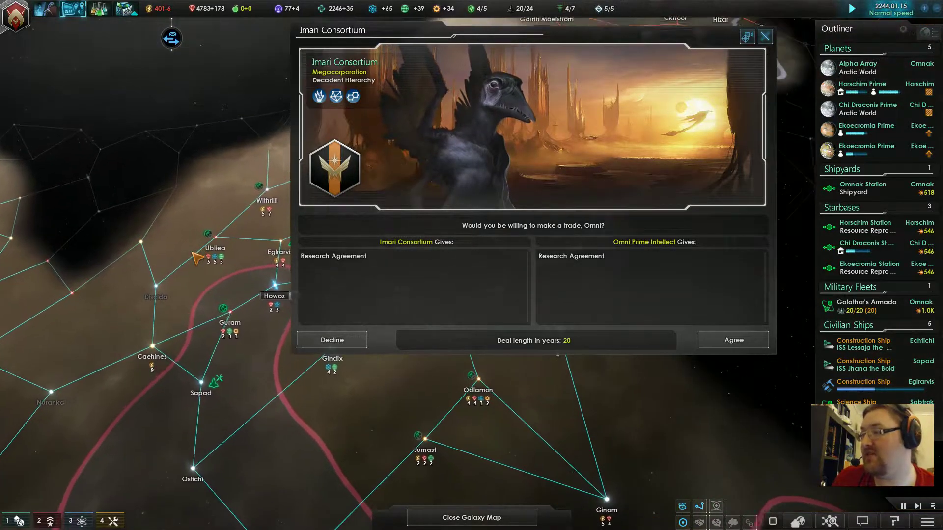
pyautogui.scroll(-2, 193, 263)
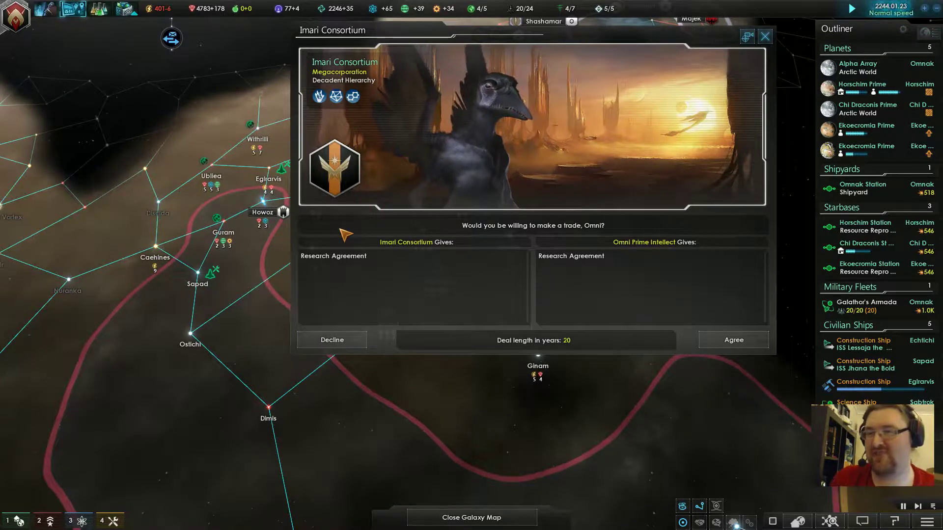
pyautogui.scroll(2, 345, 235)
# Order ISS Jhana the Bold to build mining stations in the Guram system.
pyautogui.moveTo(406, 37); pyautogui.dragTo(425, 52)
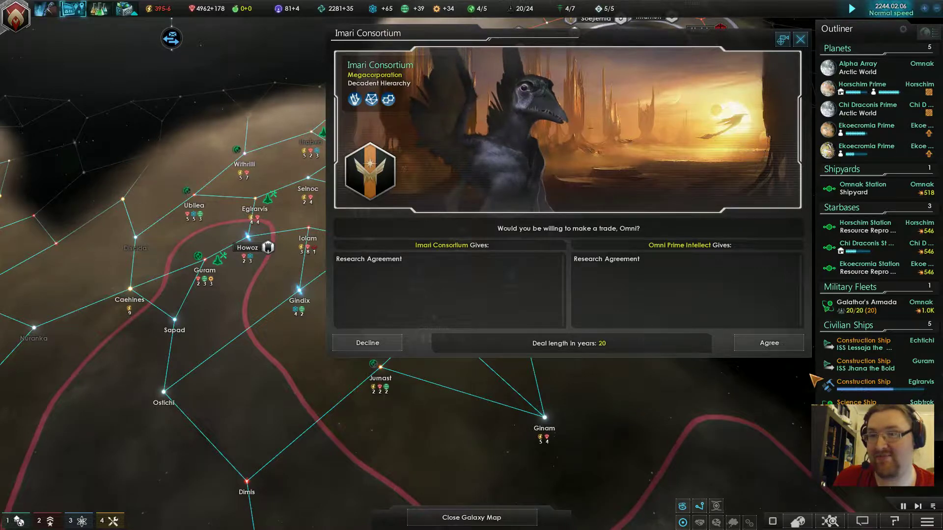
pyautogui.moveTo(924, 310)
pyautogui.press('a')
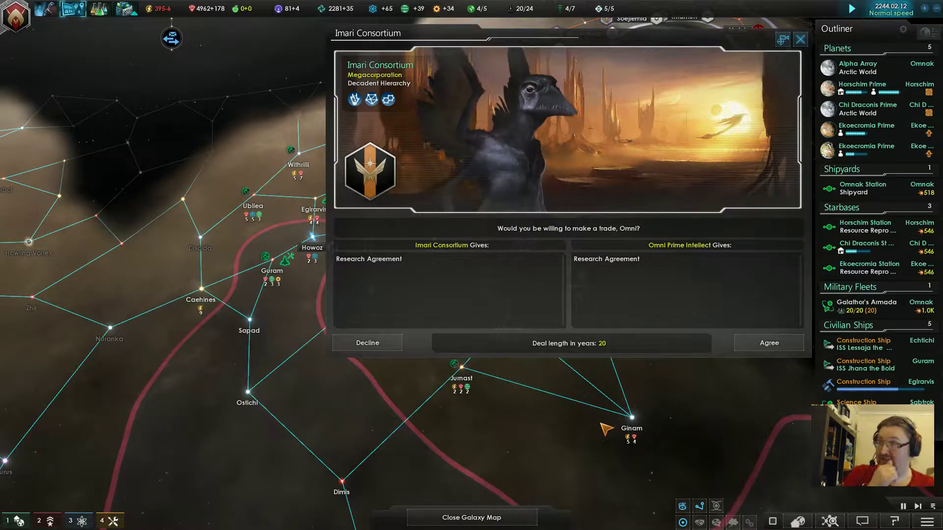
pyautogui.scroll(3, 258, 346)
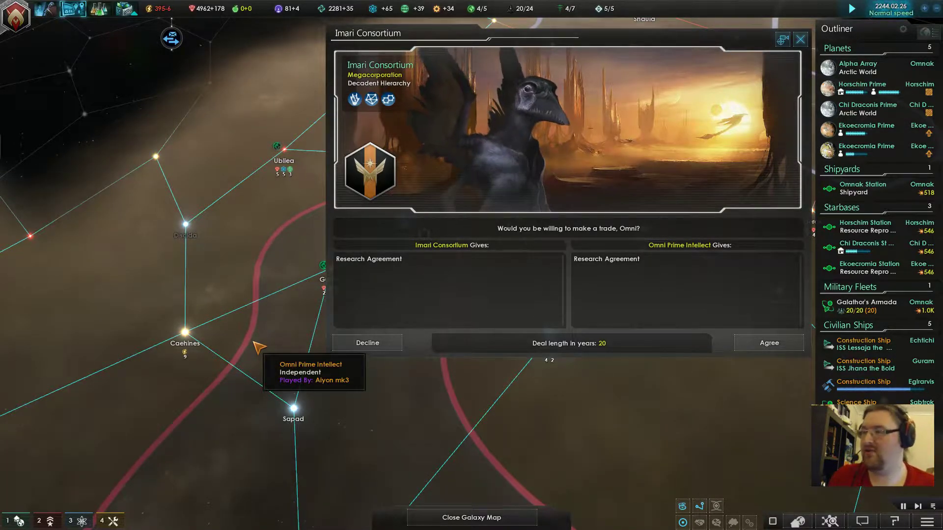
pyautogui.press('4')
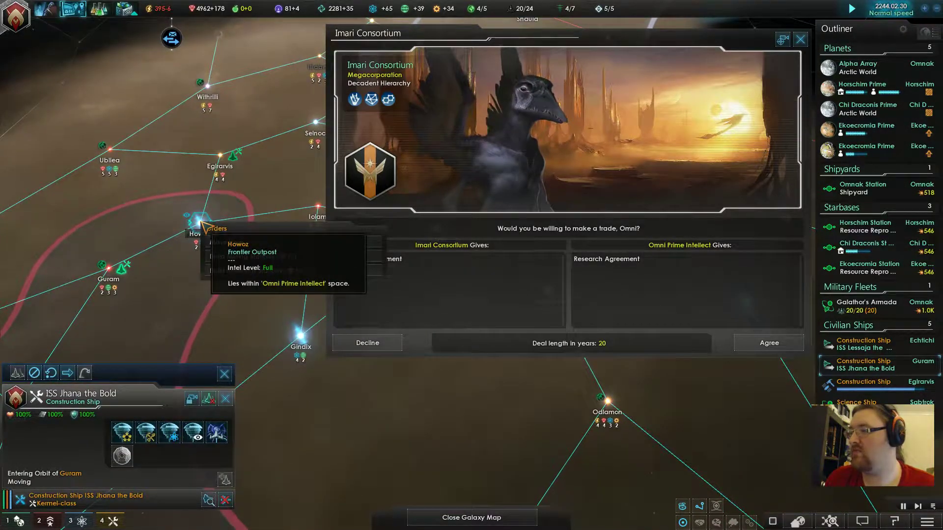
pyautogui.click(236, 267)
pyautogui.scroll(-3, 227, 295)
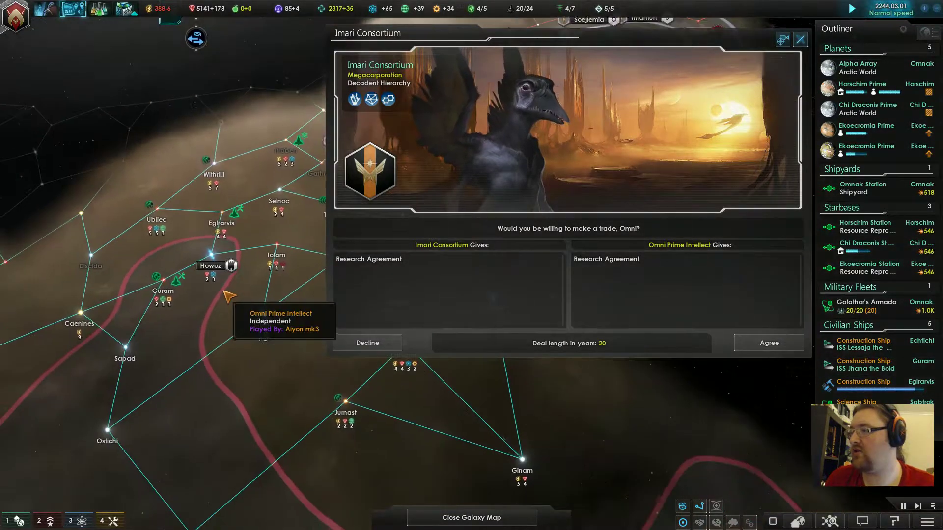
pyautogui.press('4')
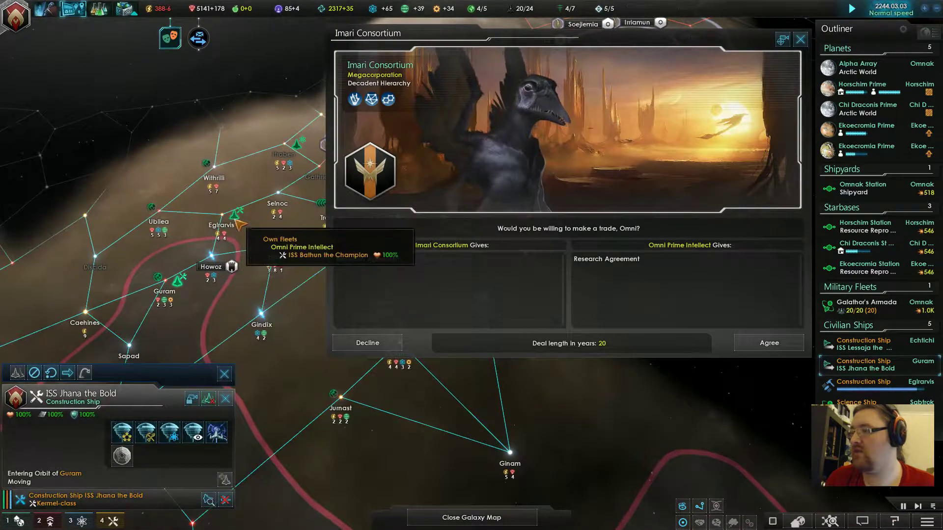
pyautogui.rightClick(178, 284)
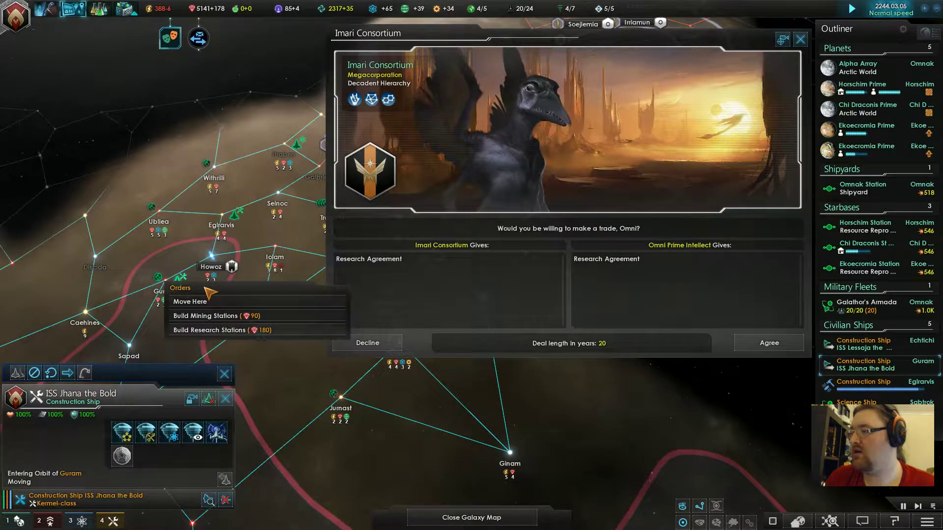
pyautogui.click(214, 315)
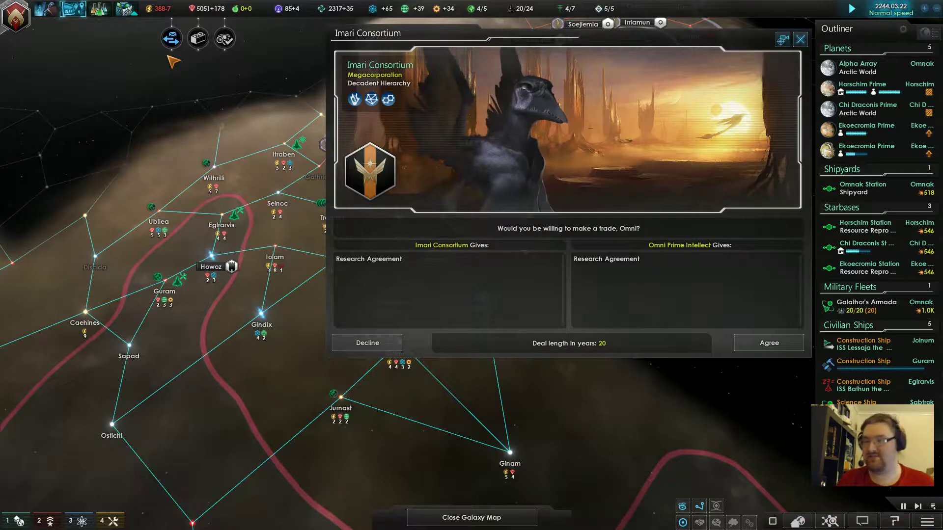
pyautogui.click(862, 306)
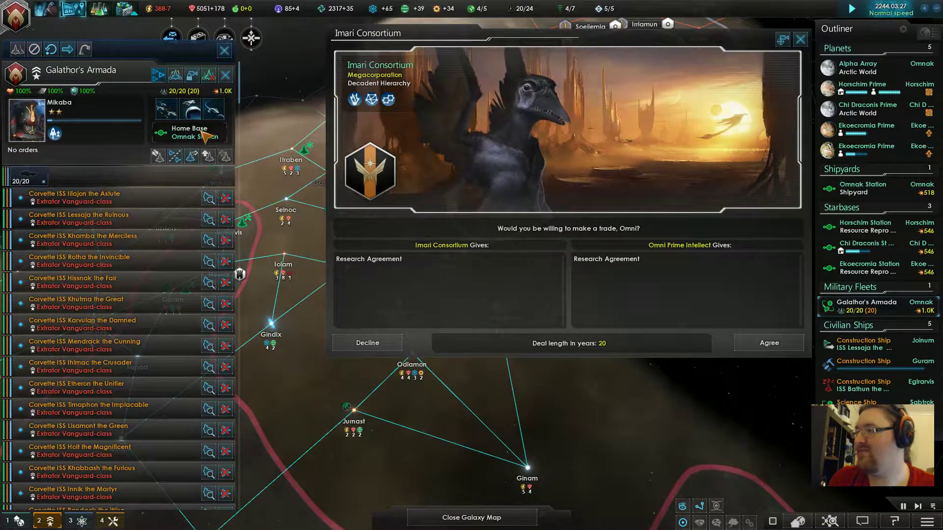
pyautogui.click(857, 305)
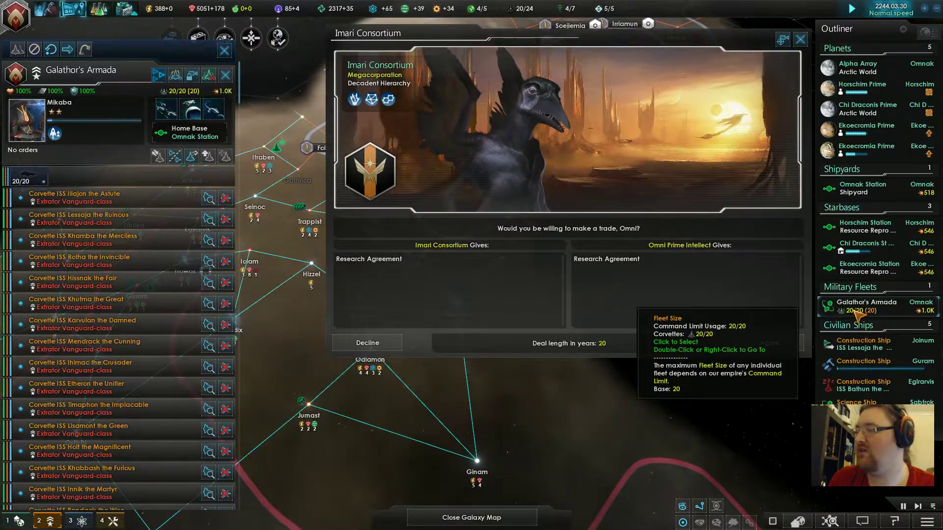
pyautogui.press('Escape')
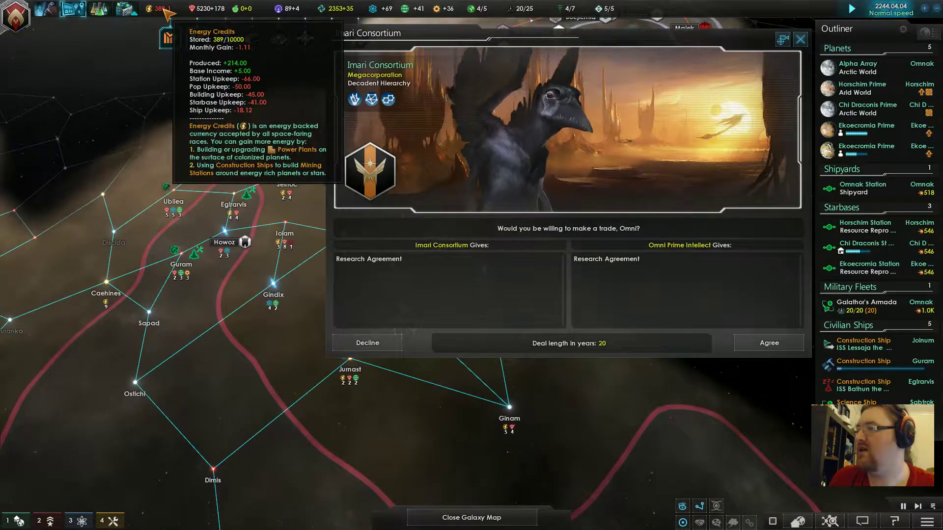
# Pan the galaxy map east and south to Imari Consortium space around Jess Inaxpa.
pyautogui.press('d')
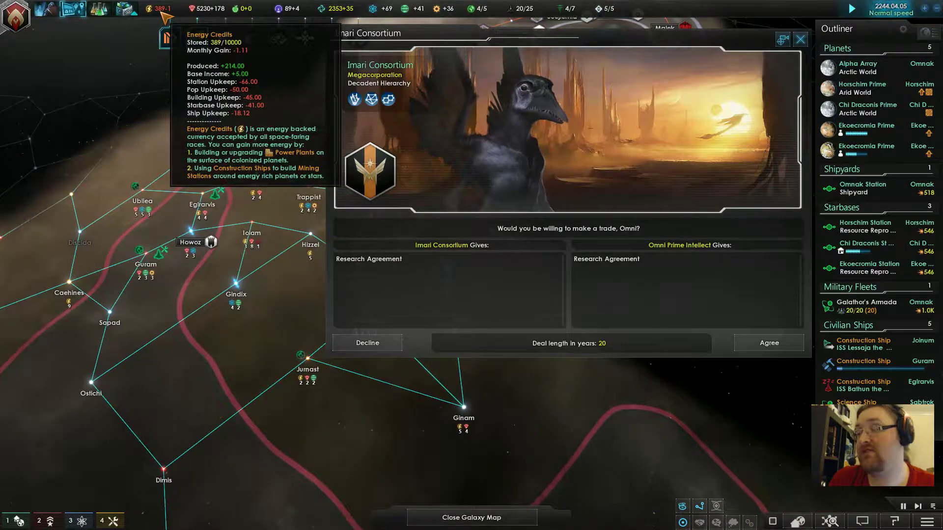
pyautogui.press('d')
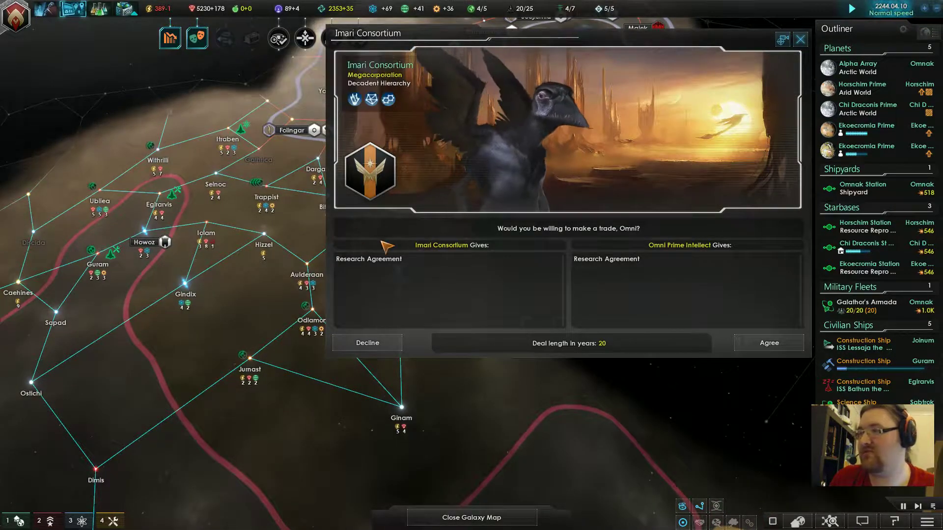
pyautogui.press('d')
pyautogui.press('s')
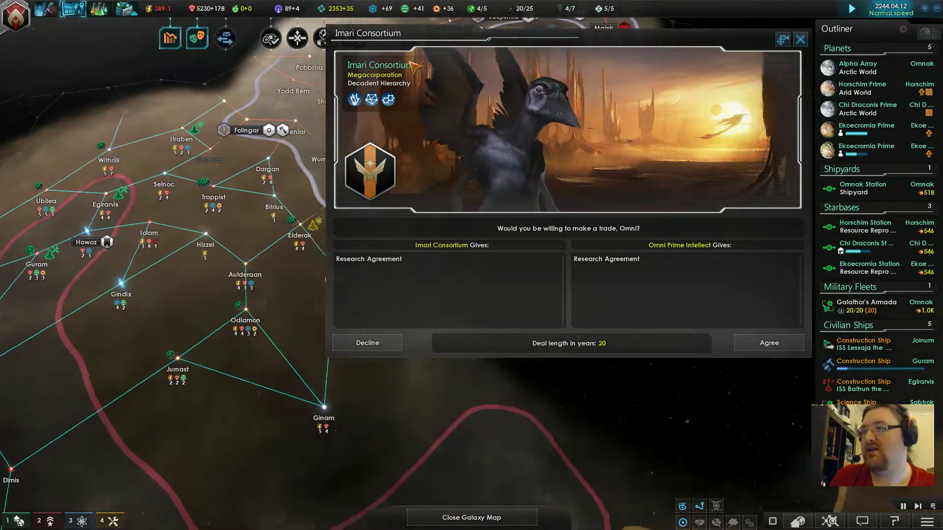
# Pan across Imari space, dismiss the Imari trade offer and enter the Bapagia system.
pyautogui.press('d')
pyautogui.press('s')
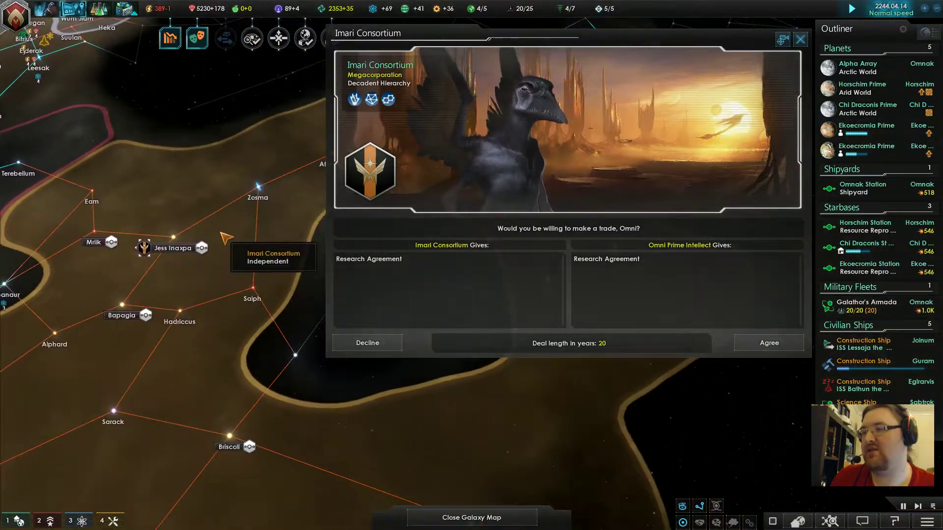
pyautogui.press('a')
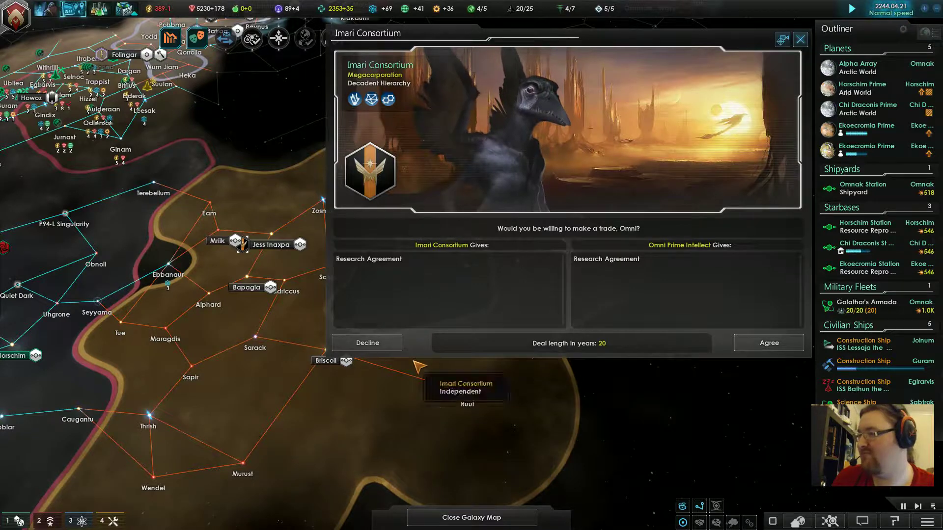
pyautogui.click(371, 342)
pyautogui.press('a')
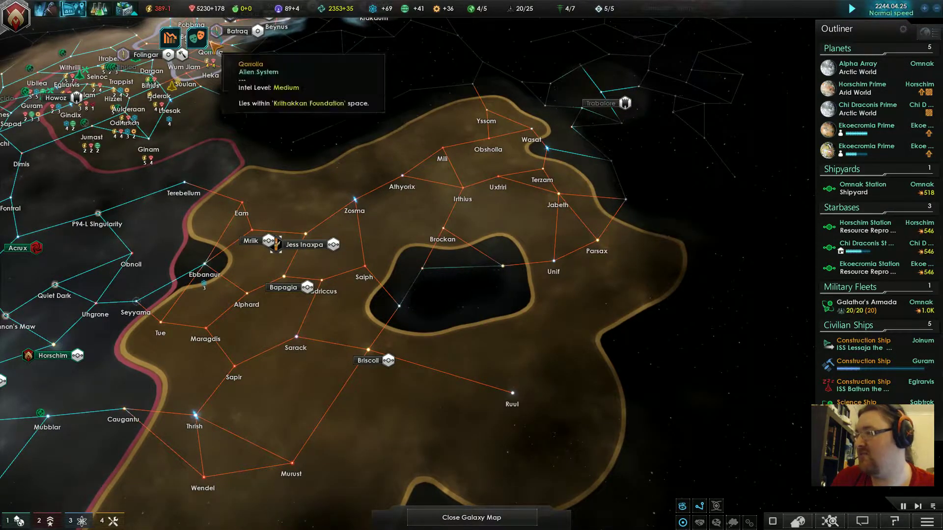
pyautogui.scroll(2, 295, 295)
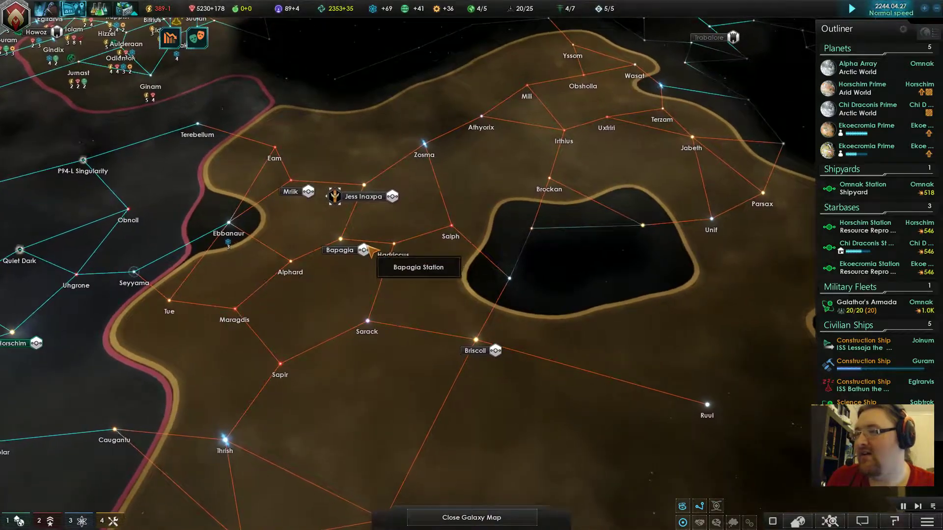
pyautogui.scroll(-1, 381, 295)
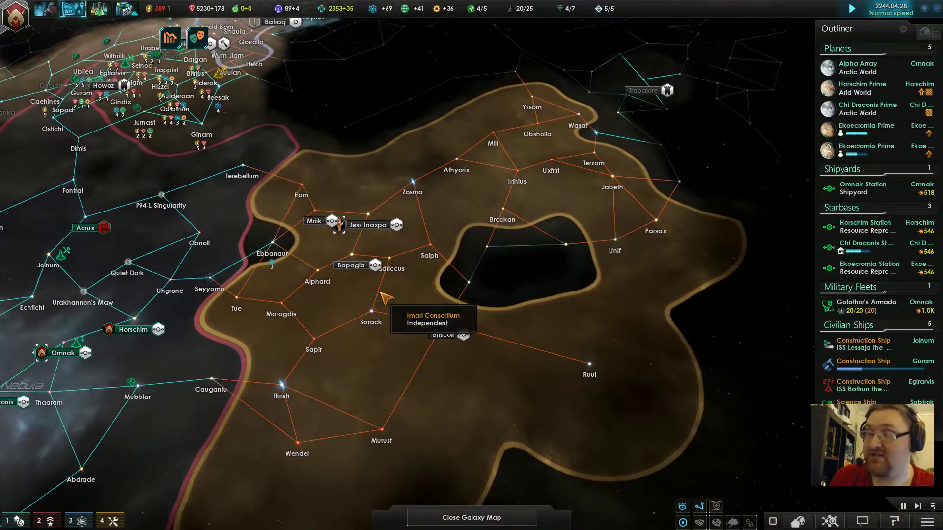
pyautogui.click(363, 273)
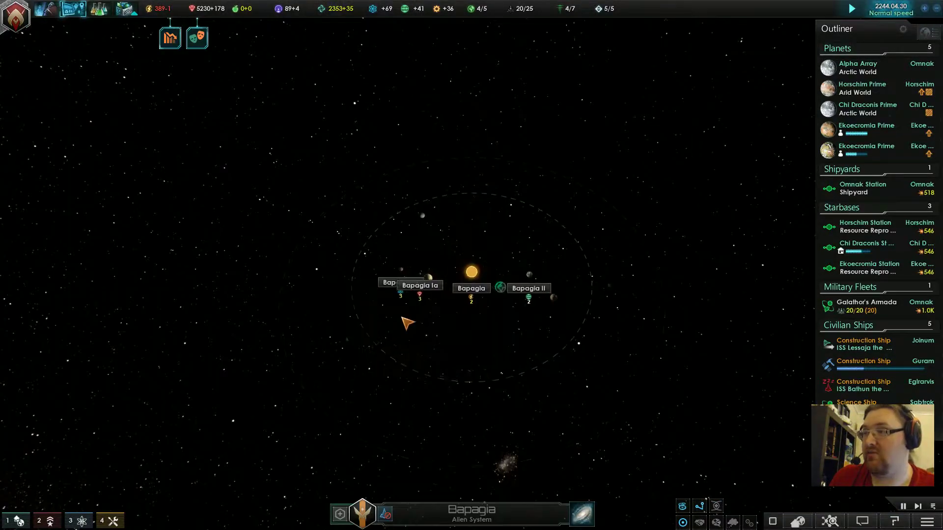
pyautogui.scroll(-3, 419, 259)
pyautogui.scroll(-2, 419, 259)
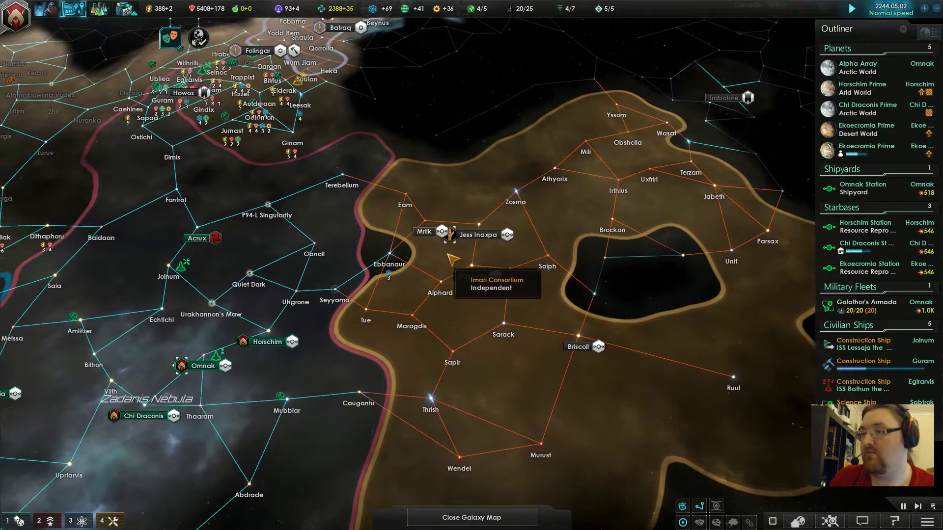
# Break and confirm ending the non-aggression pact in the Imari Consortium diplomacy screen.
pyautogui.click(453, 237)
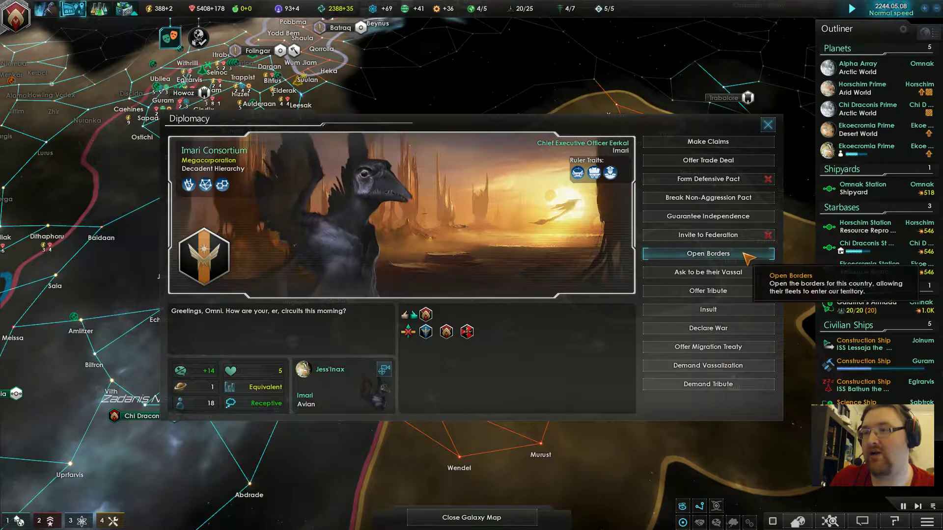
pyautogui.click(721, 197)
pyautogui.click(714, 405)
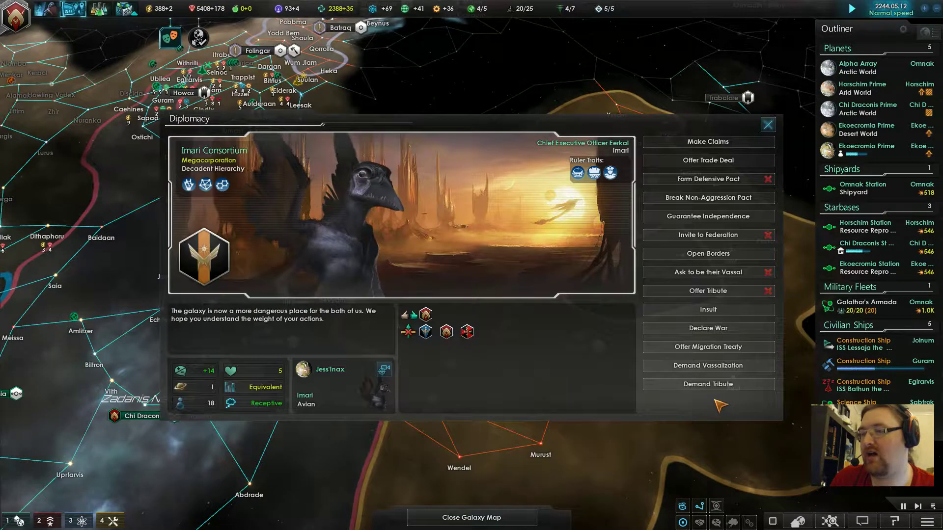
pyautogui.click(769, 126)
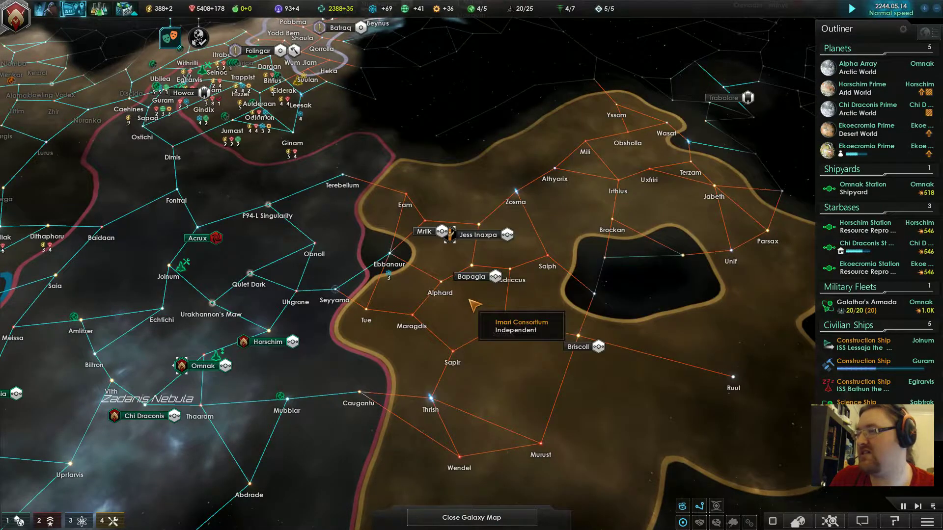
pyautogui.press('a')
pyautogui.scroll(-5, 370, 230)
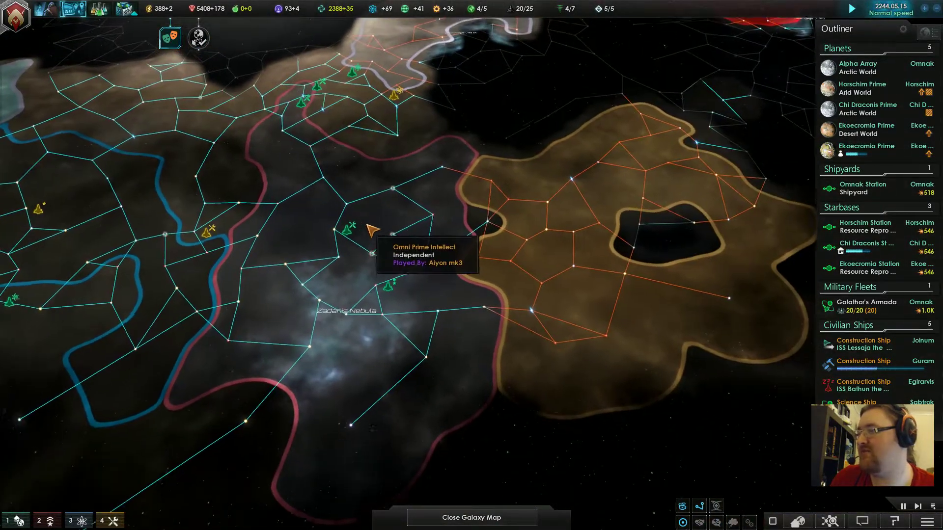
pyautogui.scroll(2, 370, 231)
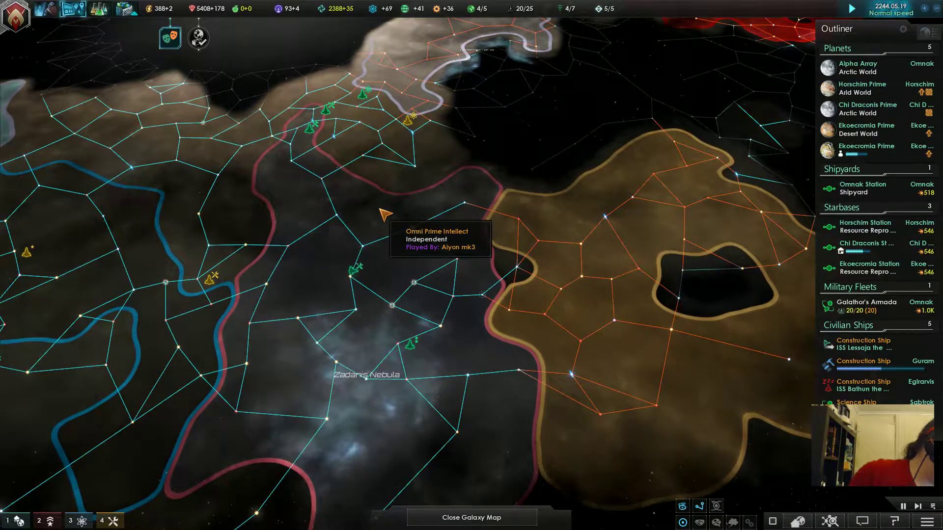
pyautogui.scroll(3, 384, 213)
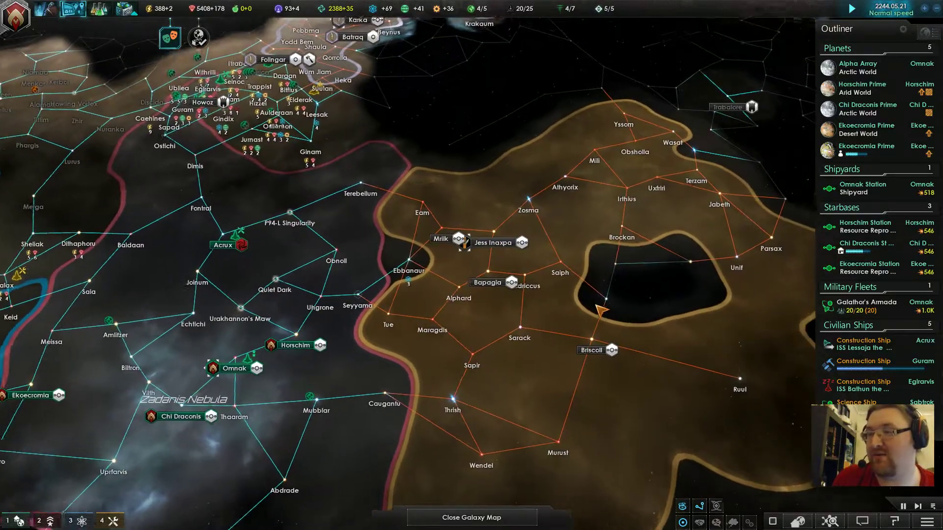
# Reopen and close Imari Consortium diplomacy, then shift the map westward.
pyautogui.click(457, 238)
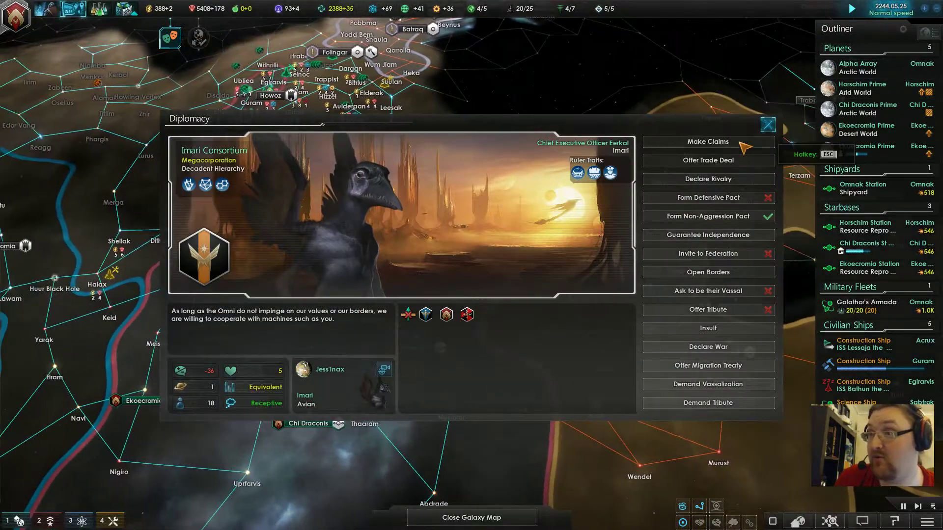
pyautogui.click(767, 126)
pyautogui.press('a')
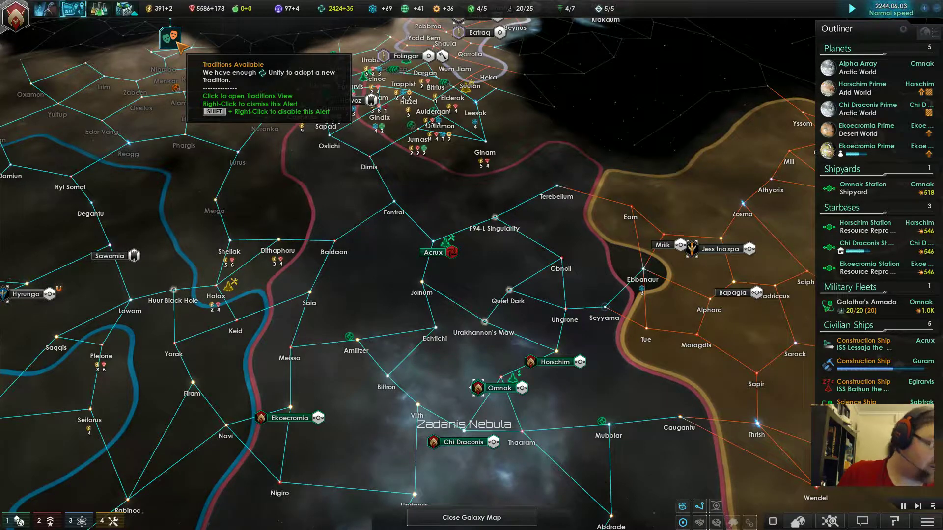
# Adopt Self-Preservation Protocols under Synchronicity from the available traditions.
pyautogui.click(171, 39)
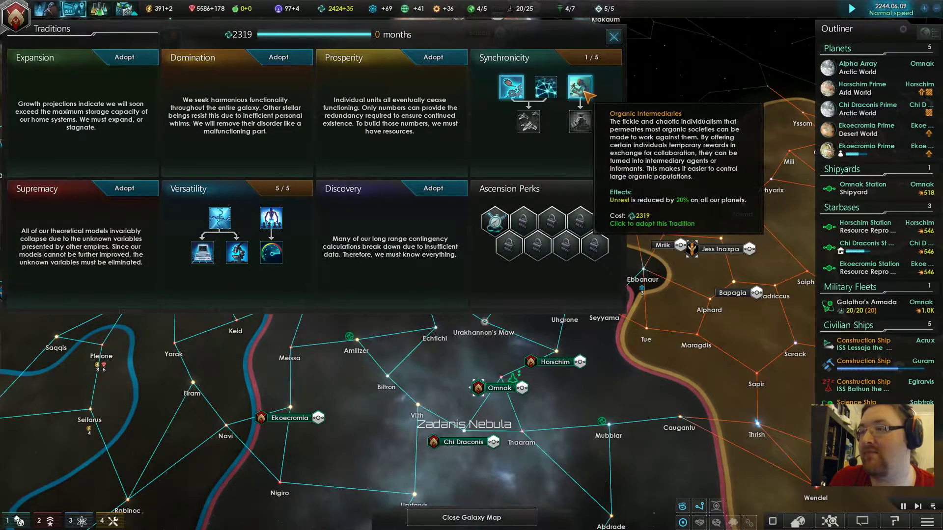
pyautogui.click(545, 87)
pyautogui.click(530, 289)
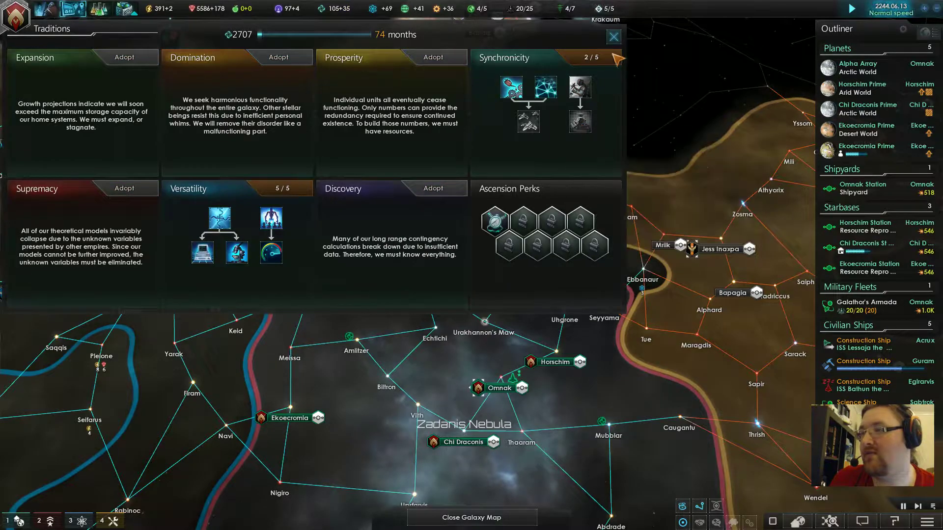
pyautogui.click(614, 36)
pyautogui.scroll(-5, 472, 265)
pyautogui.scroll(5, 426, 266)
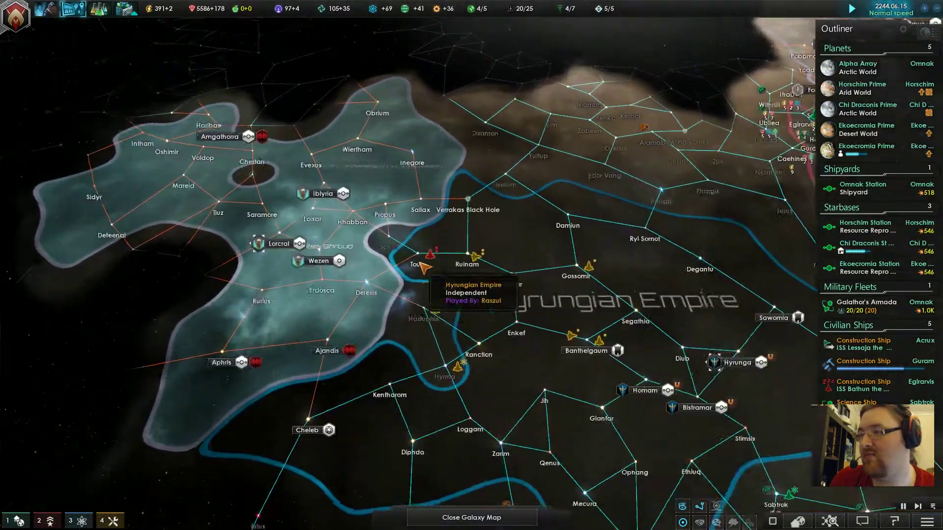
pyautogui.scroll(2, 424, 397)
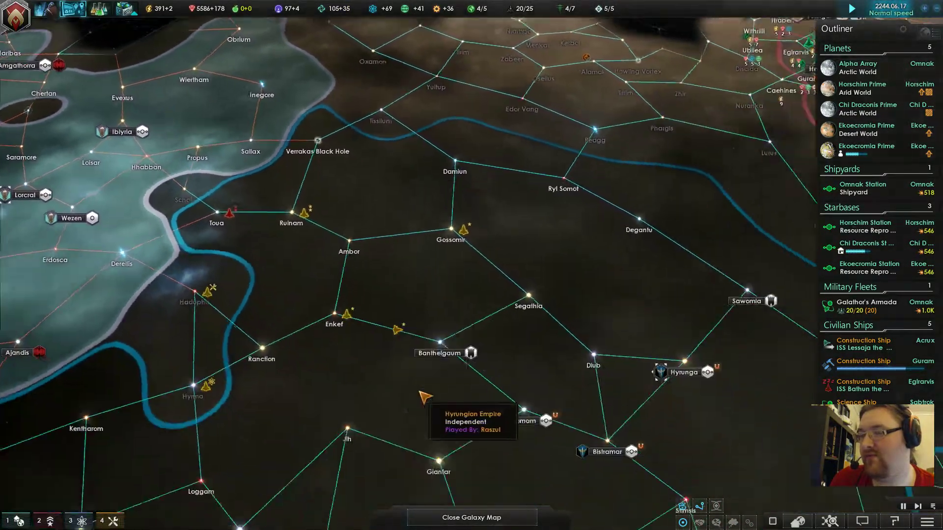
# Pan the map across the Hyrungian Empire and back over the northern home systems.
pyautogui.press('d')
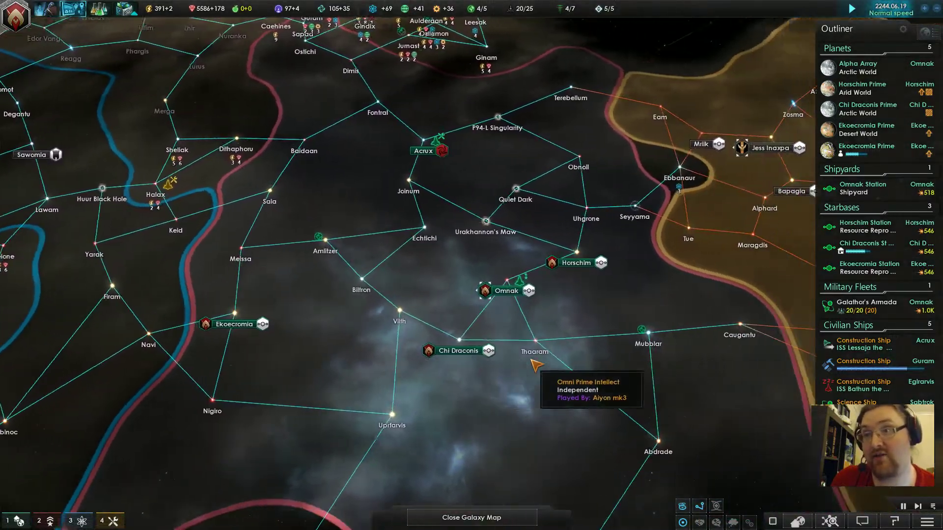
pyautogui.press('d')
pyautogui.scroll(-1, 535, 363)
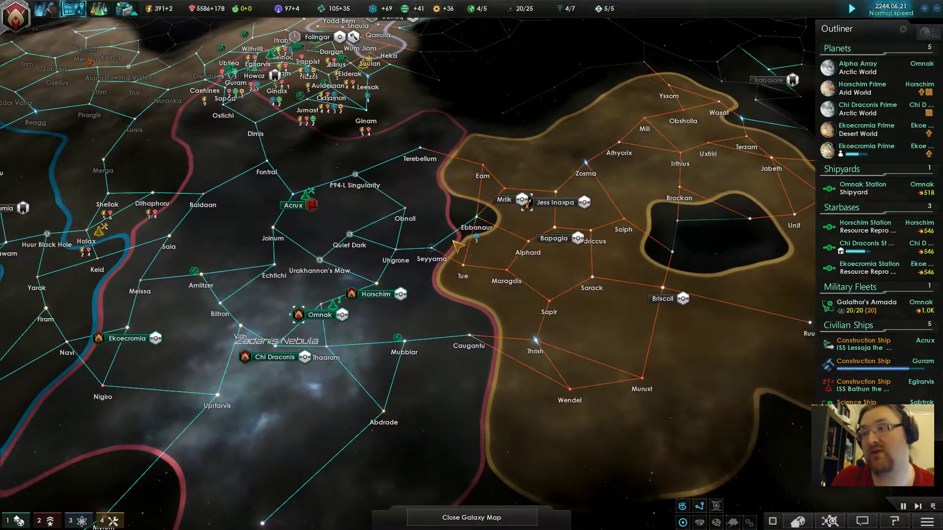
pyautogui.scroll(-3, 571, 318)
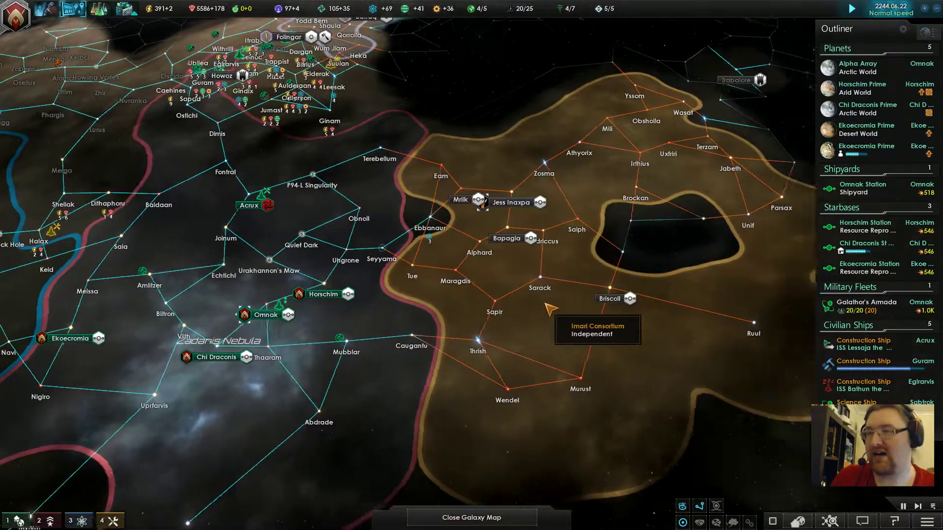
pyautogui.press('a')
pyautogui.scroll(2, 471, 263)
pyautogui.scroll(3, 473, 264)
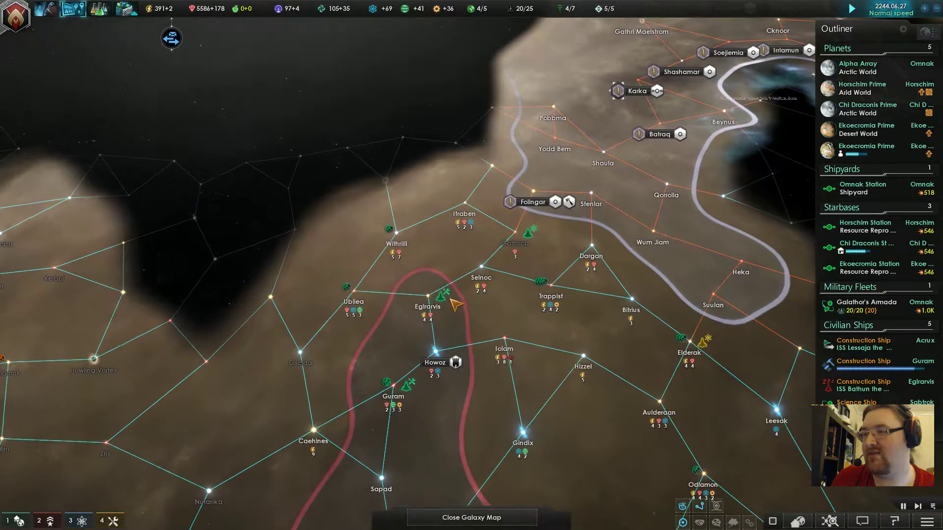
# Order ISS Bathun the Champion to build an outpost starbase at the nearby system.
pyautogui.click(444, 299)
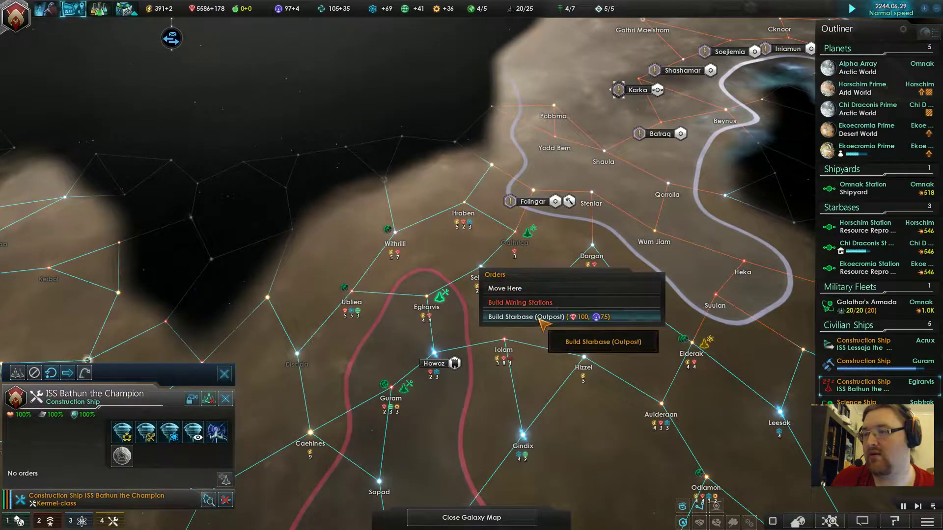
pyautogui.click(543, 317)
pyautogui.click(511, 322)
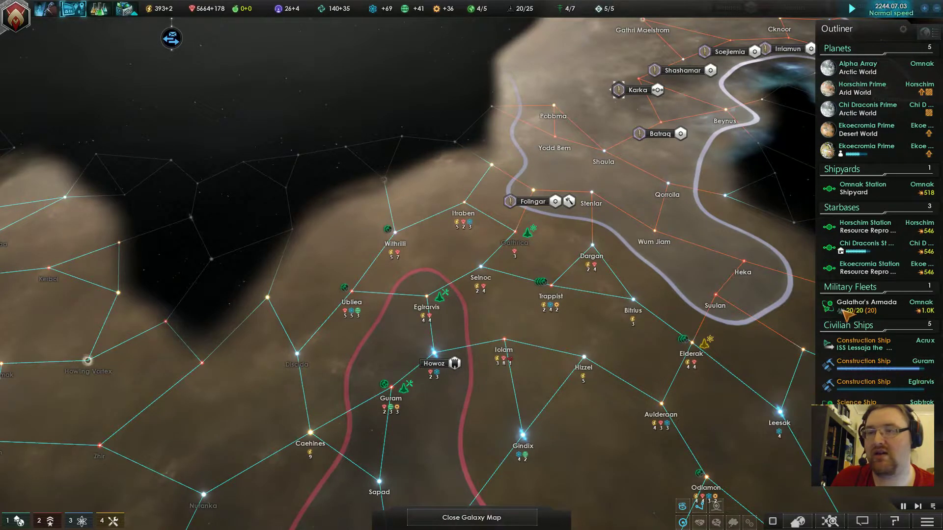
# Review the Ekoecromia and Chi Draconis starbase details.
pyautogui.click(869, 266)
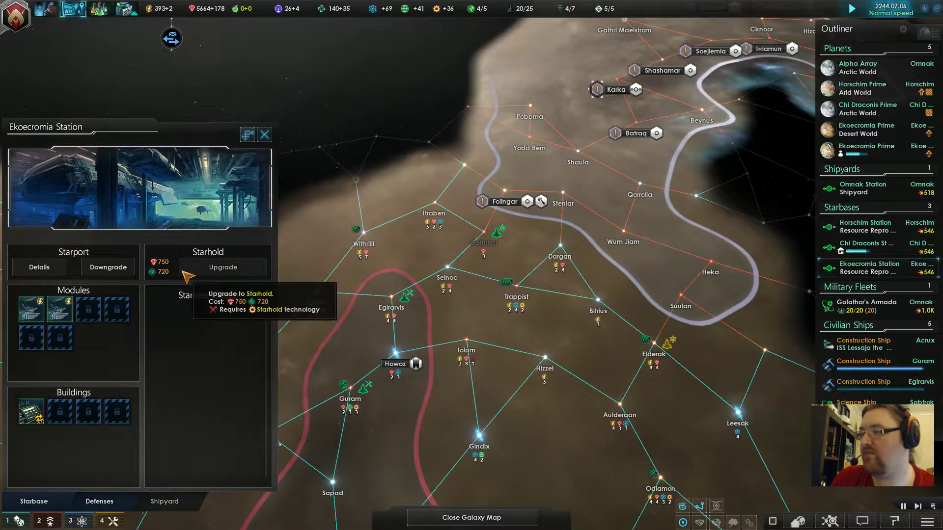
pyautogui.click(870, 249)
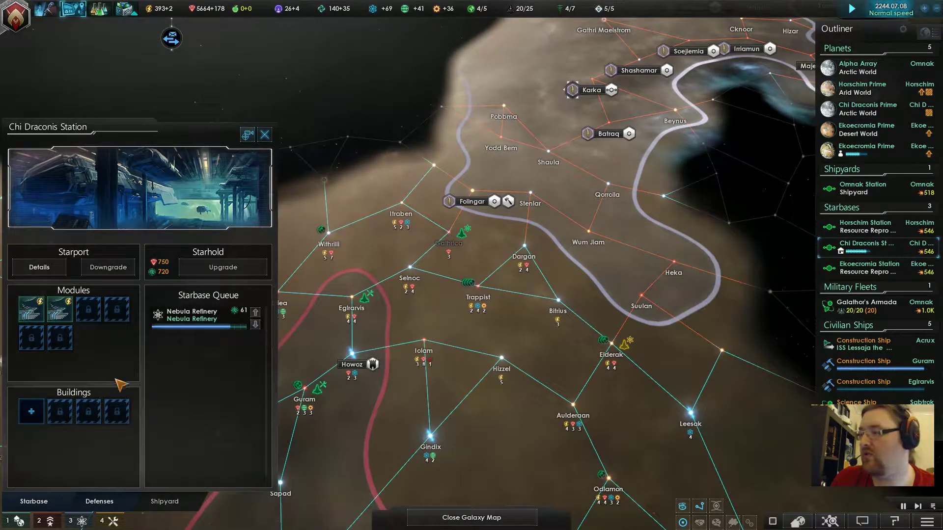
pyautogui.click(269, 138)
# Select ISS Jhana the Bold and handle its orders at Egiravis.
pyautogui.click(866, 303)
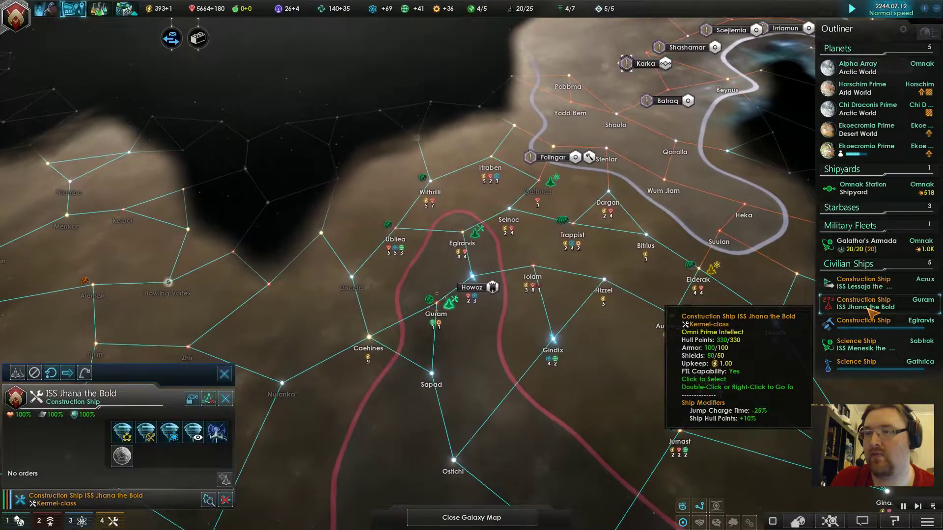
pyautogui.click(471, 347)
pyautogui.scroll(4, 448, 333)
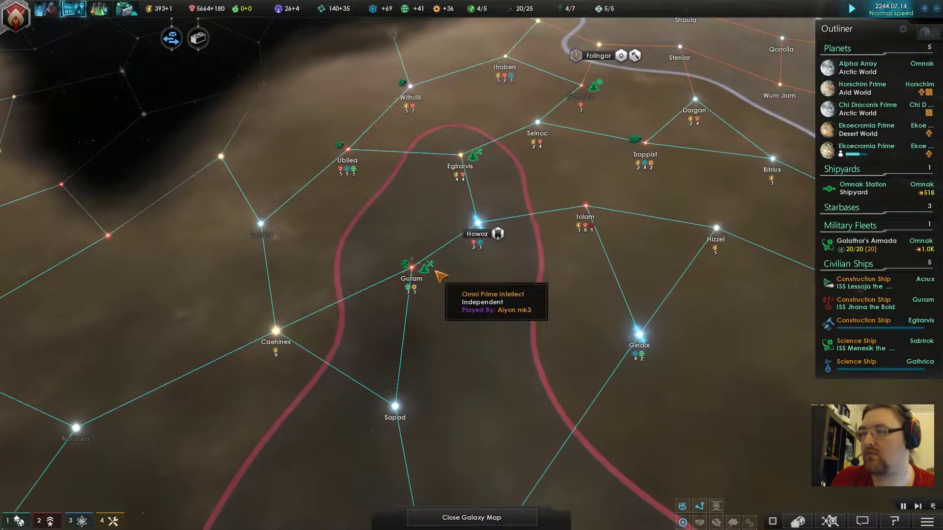
pyautogui.click(435, 269)
pyautogui.scroll(2, 472, 283)
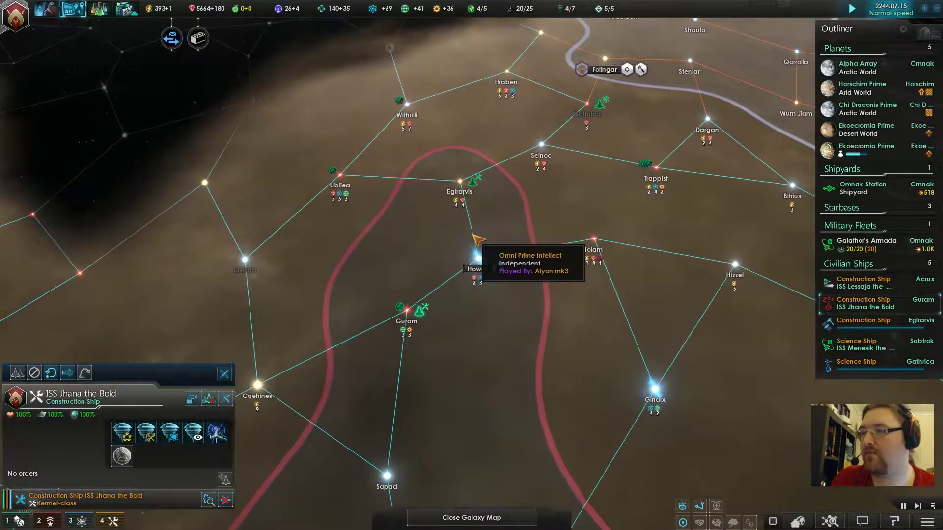
pyautogui.rightClick(462, 182)
pyautogui.click(516, 202)
pyautogui.click(407, 267)
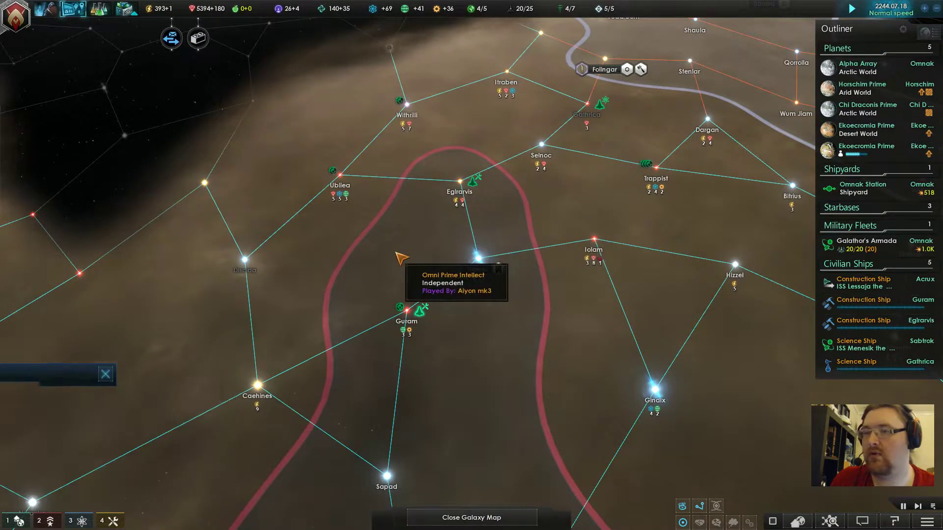
# Send science ship ISS Menesik the Blessed to survey Umik, then Geronth and Bintu.
pyautogui.doubleClick(880, 347)
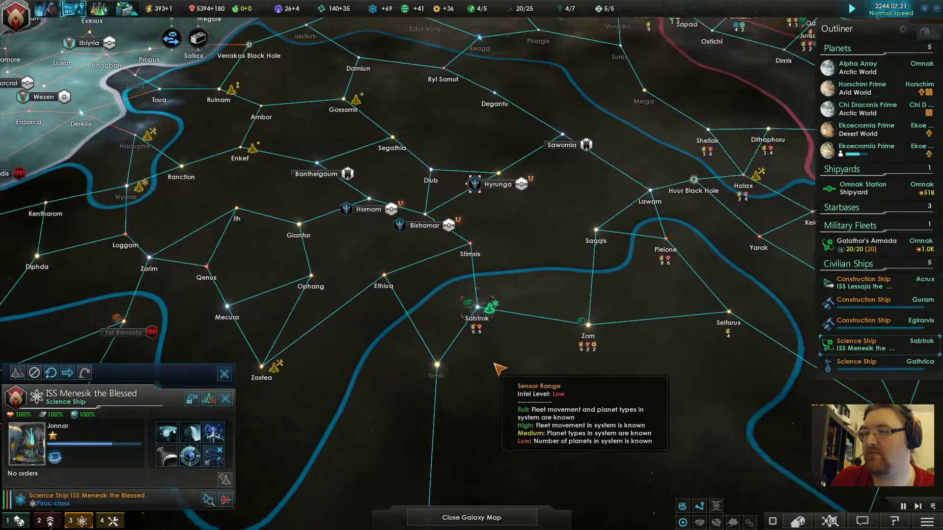
pyautogui.scroll(-2, 500, 368)
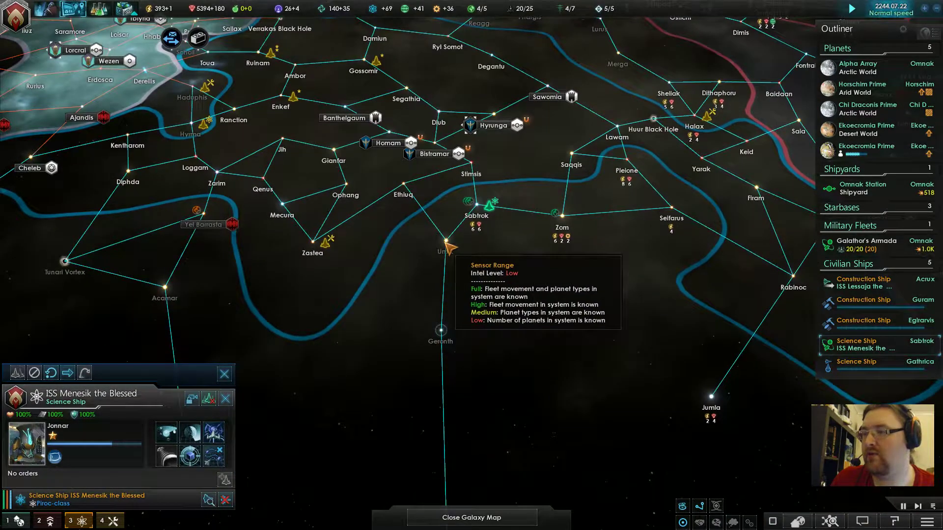
pyautogui.rightClick(446, 247)
pyautogui.click(484, 273)
pyautogui.scroll(-1, 464, 288)
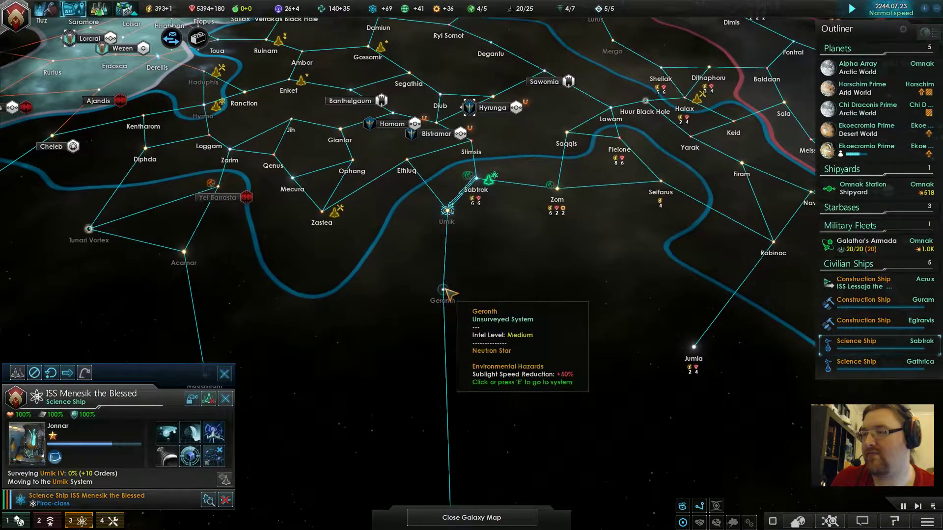
pyautogui.rightClick(445, 293)
pyautogui.click(474, 326)
pyautogui.scroll(-1, 473, 339)
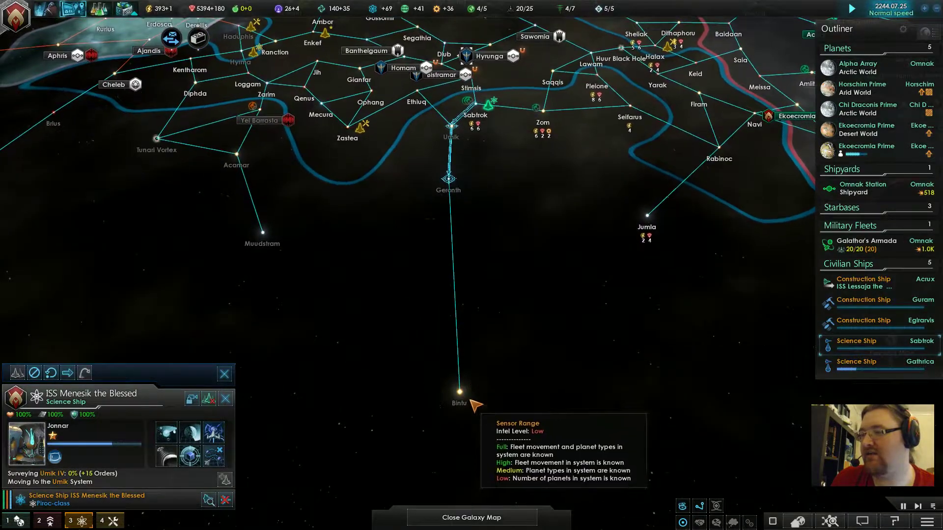
pyautogui.rightClick(459, 391)
pyautogui.click(488, 407)
# Deselect the ship, pan toward Ekoecromia and open the Panaxala Irenic Alliance trade offer.
pyautogui.press('d')
pyautogui.press('w')
pyautogui.scroll(2, 545, 311)
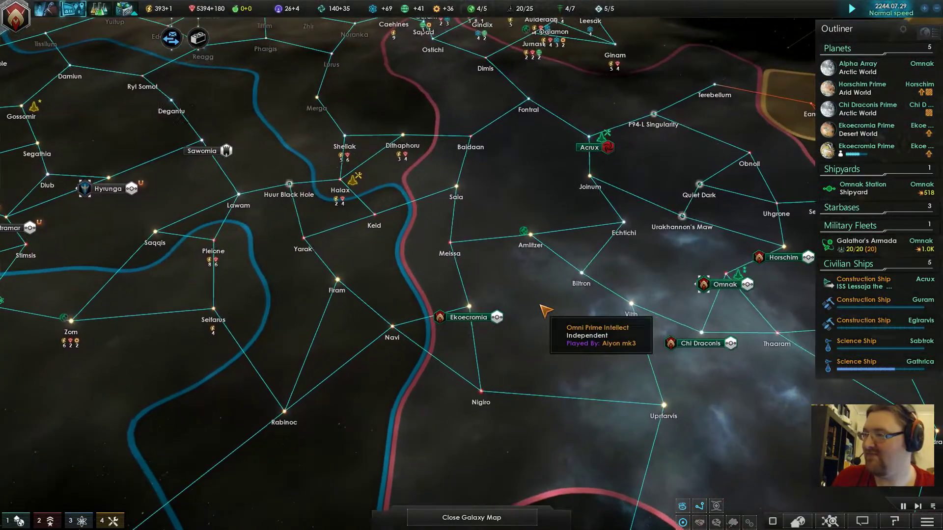
pyautogui.scroll(2, 545, 310)
pyautogui.click(172, 39)
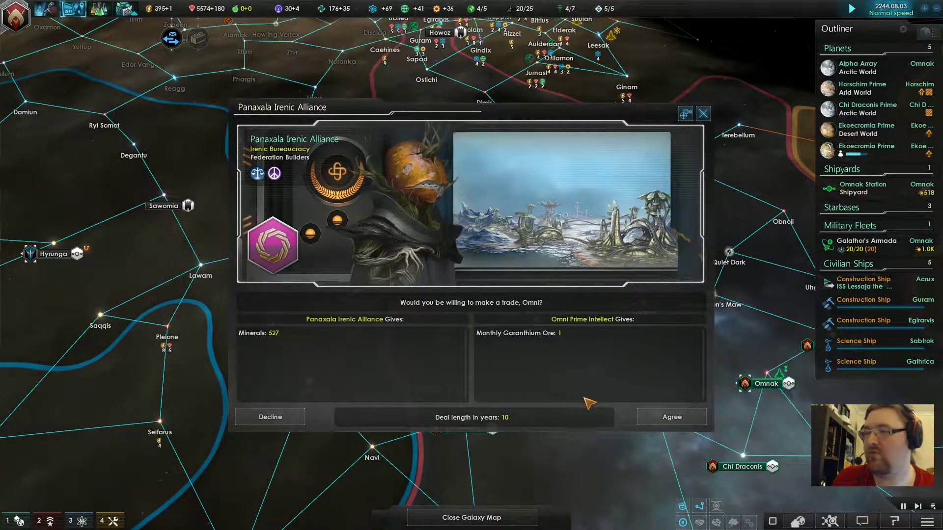
pyautogui.moveTo(520, 333)
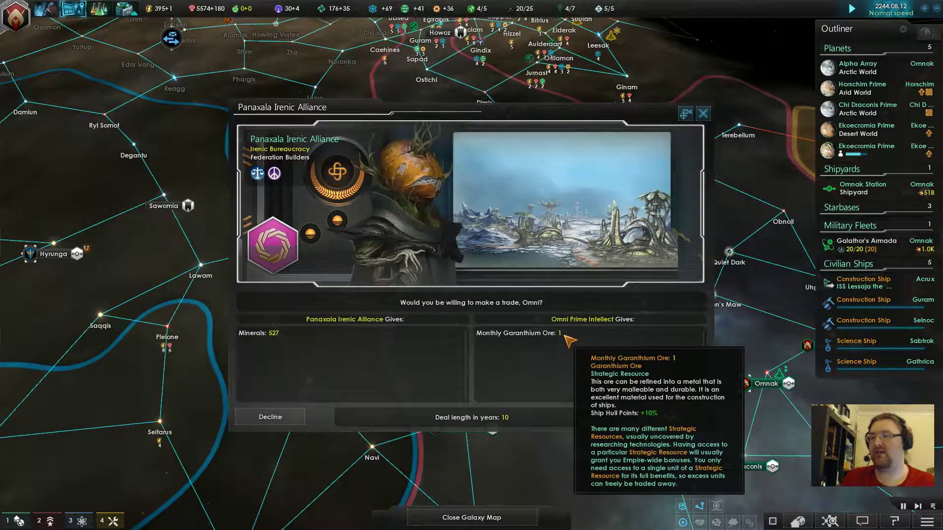
# Decline the Panaxala trade offer and pan north toward Howoz and the northeast systems.
pyautogui.click(269, 417)
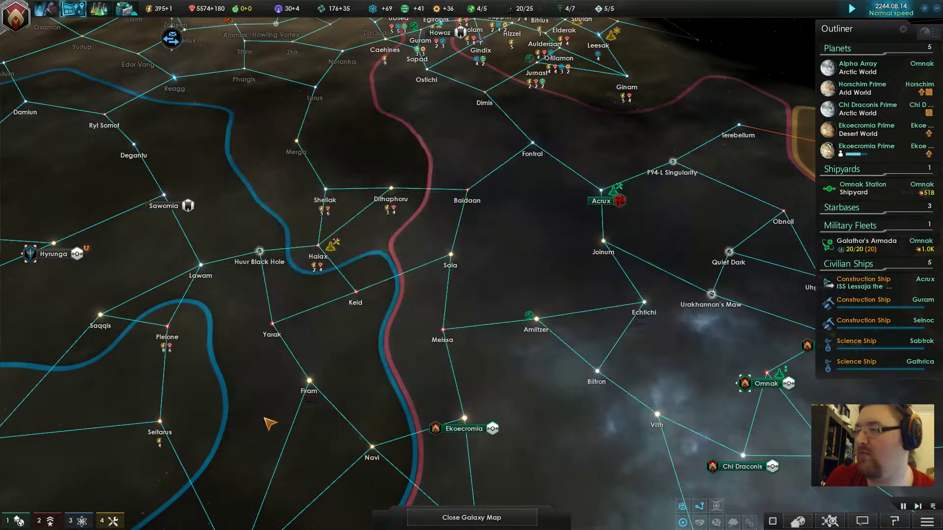
pyautogui.scroll(1, 306, 409)
pyautogui.press('w')
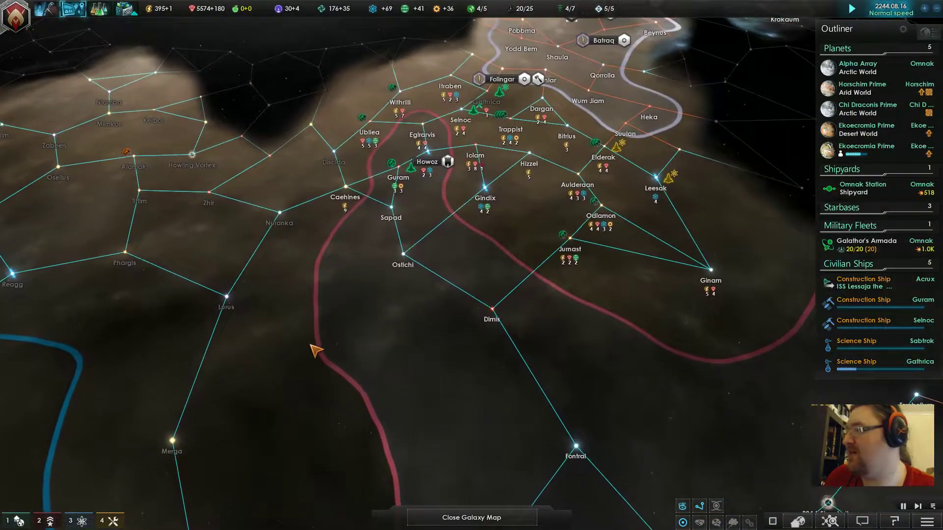
pyautogui.press('w')
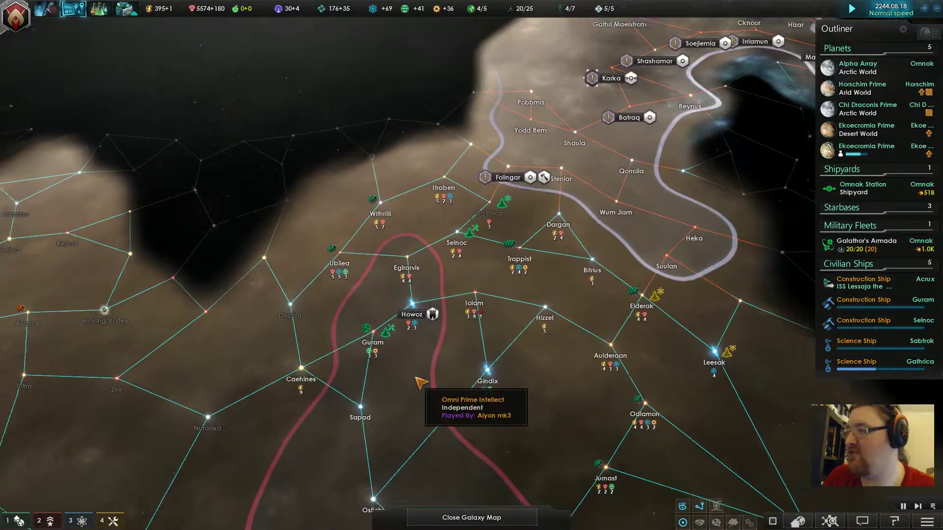
pyautogui.scroll(3, 428, 368)
pyautogui.press('d')
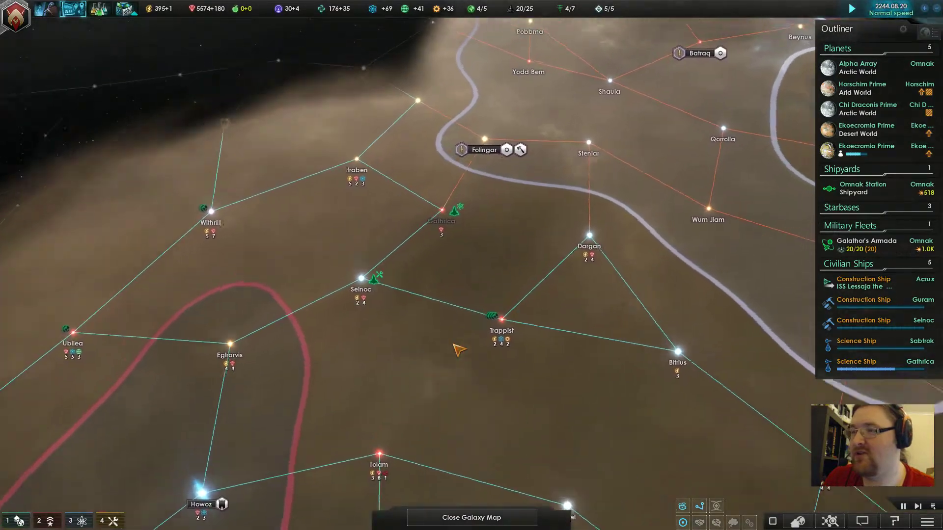
pyautogui.scroll(-2, 458, 349)
pyautogui.scroll(-2, 459, 350)
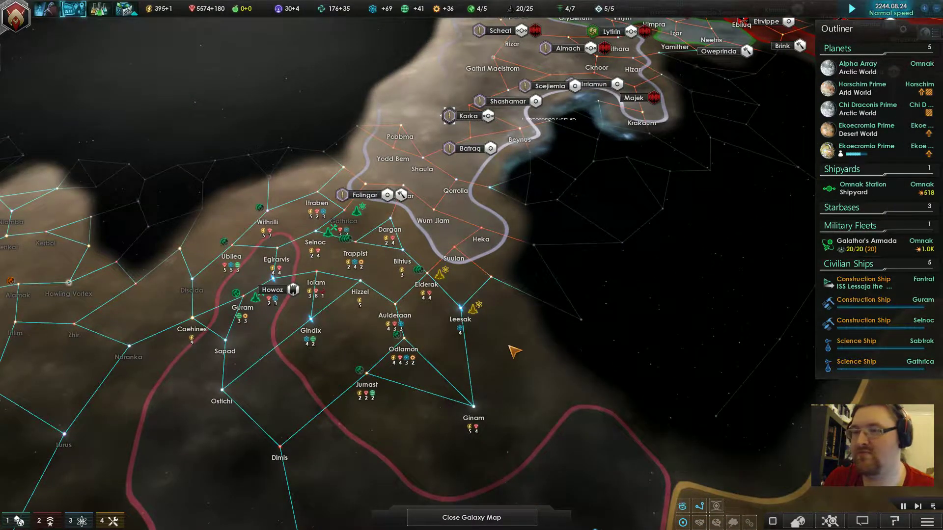
pyautogui.scroll(3, 518, 352)
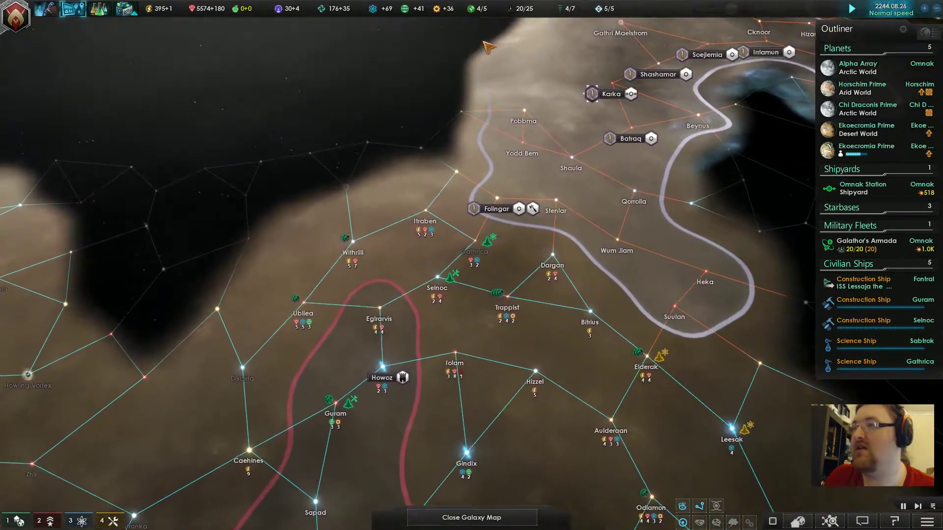
pyautogui.scroll(-2, 486, 46)
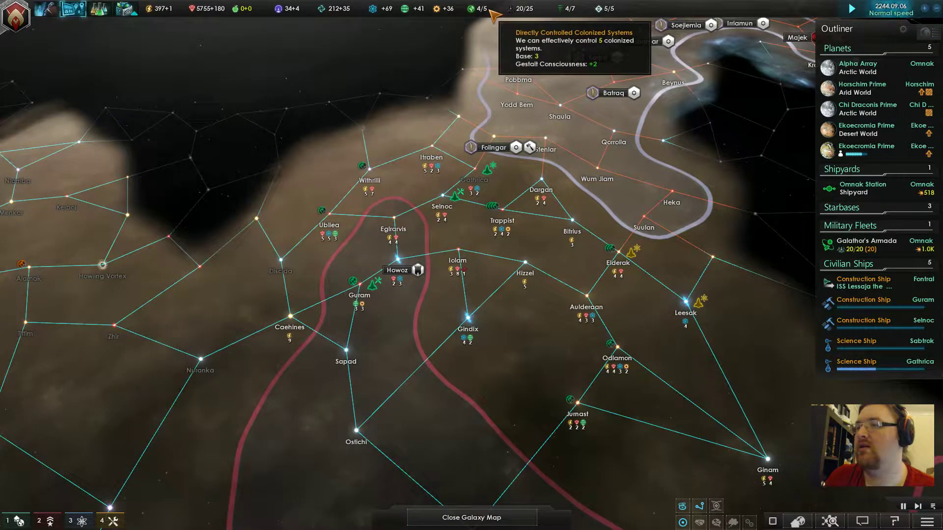
pyautogui.moveTo(170, 39)
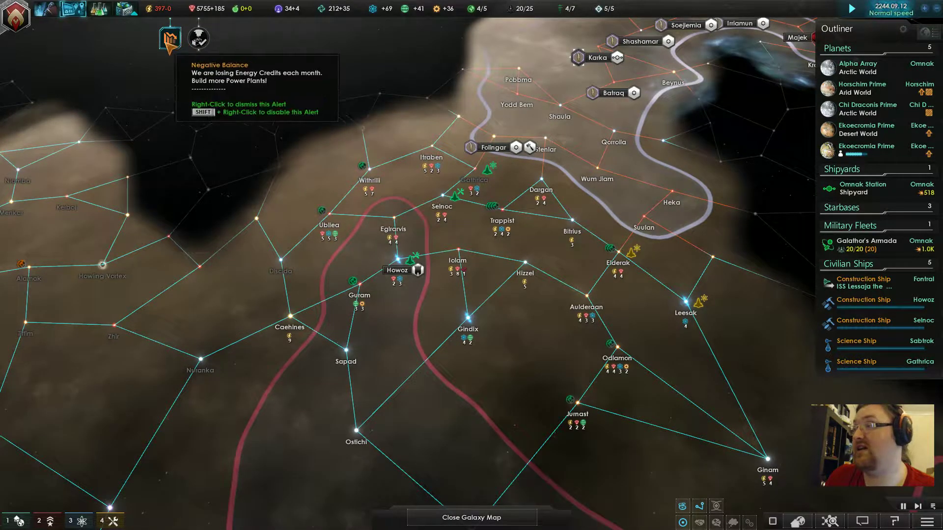
# Dismiss the Negative Balance alert and upgrade Ekoecromia Prime's Deployment Post.
pyautogui.rightClick(171, 43)
pyautogui.scroll(-5, 322, 101)
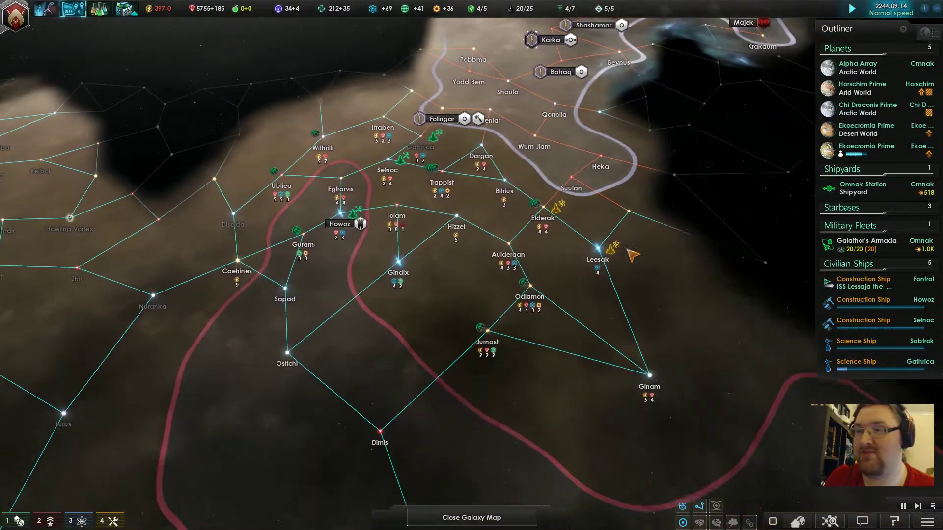
pyautogui.click(867, 146)
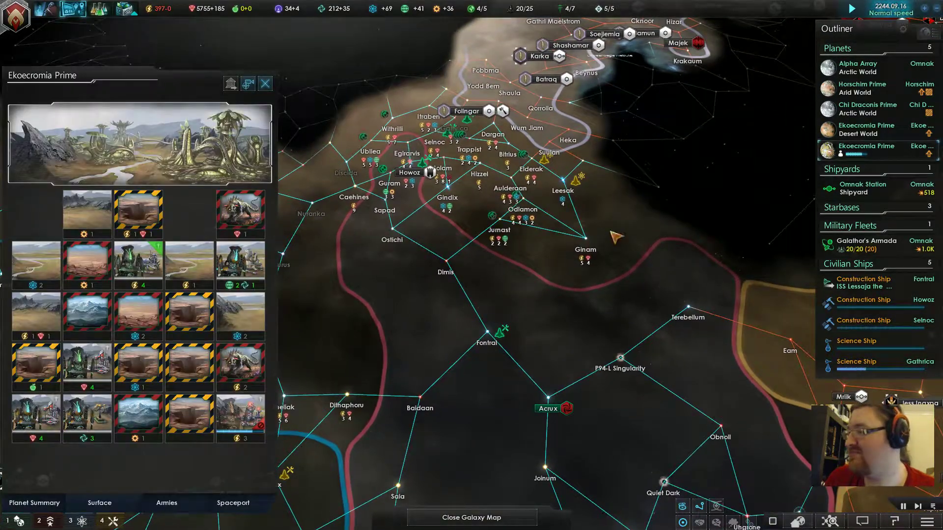
pyautogui.click(858, 127)
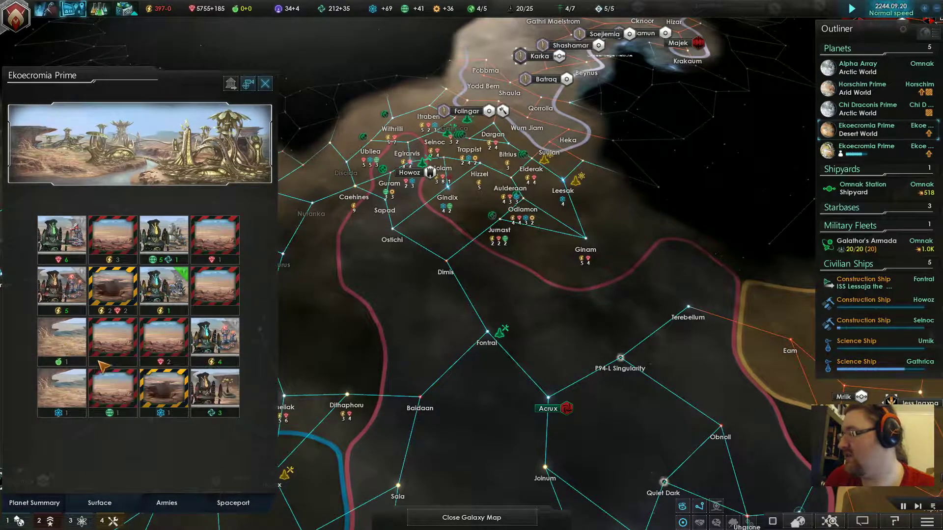
pyautogui.click(57, 353)
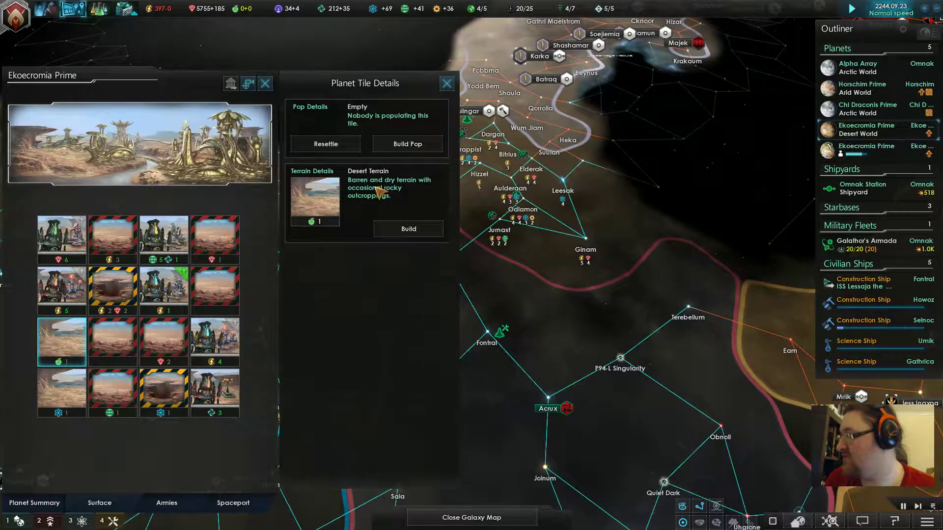
pyautogui.click(190, 278)
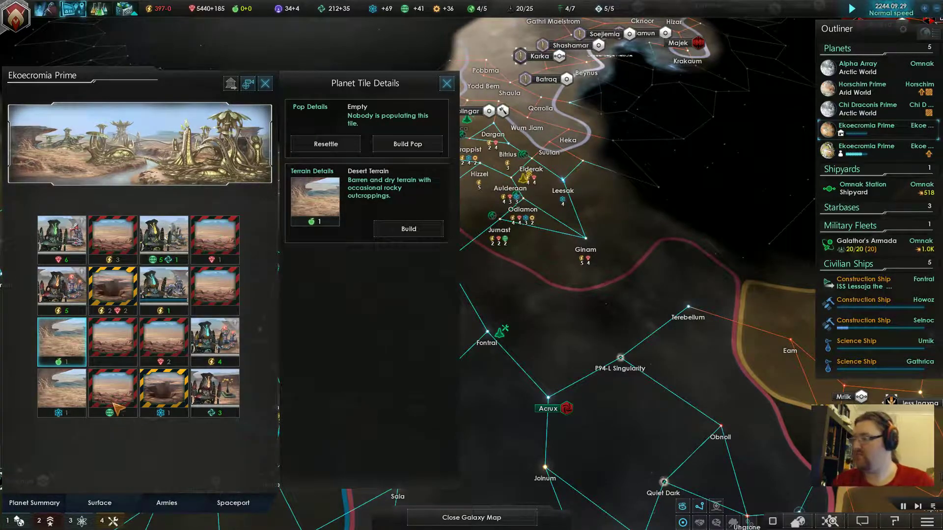
pyautogui.click(62, 389)
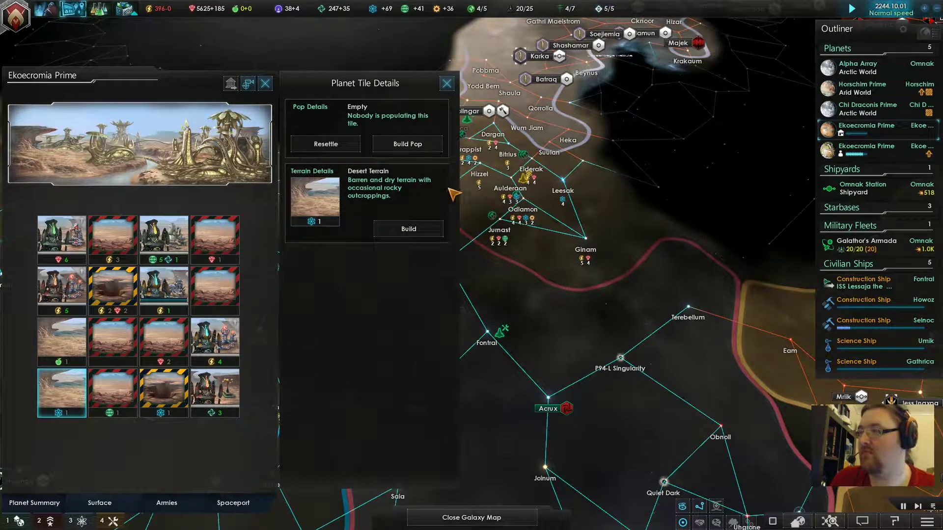
# Start clearing the Massive Glacier tile on Chi Draconis Prime.
pyautogui.click(886, 117)
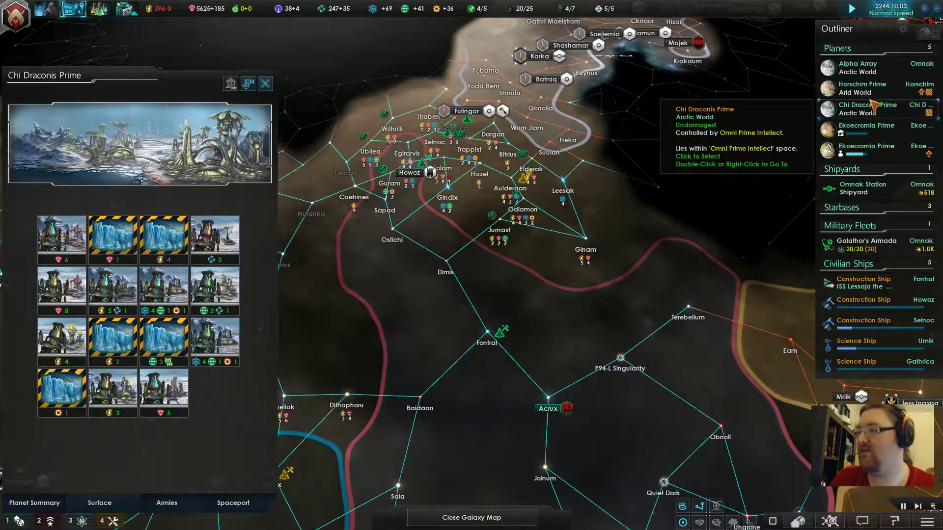
pyautogui.click(880, 91)
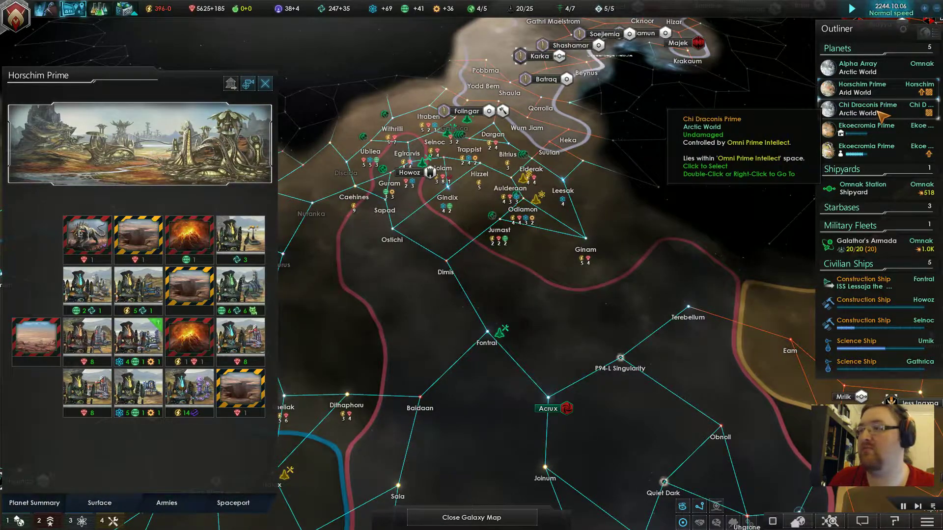
pyautogui.click(881, 110)
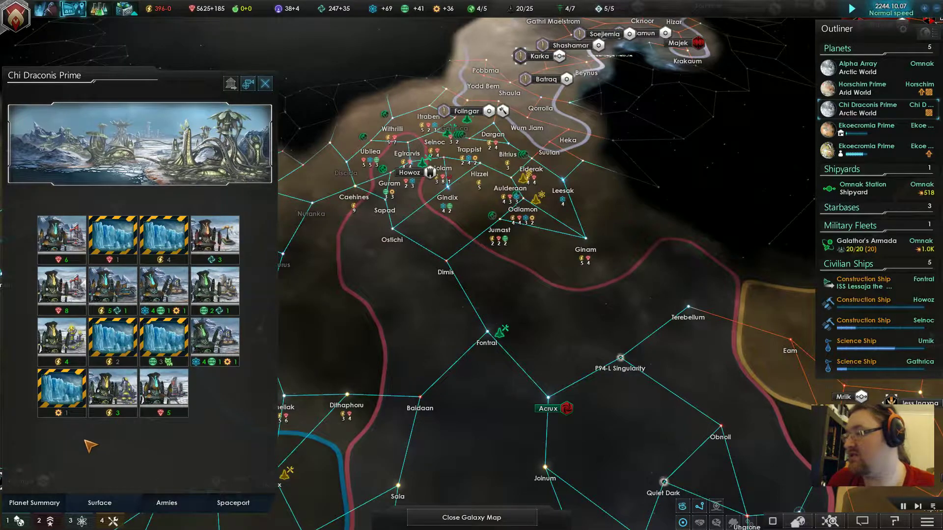
pyautogui.click(113, 340)
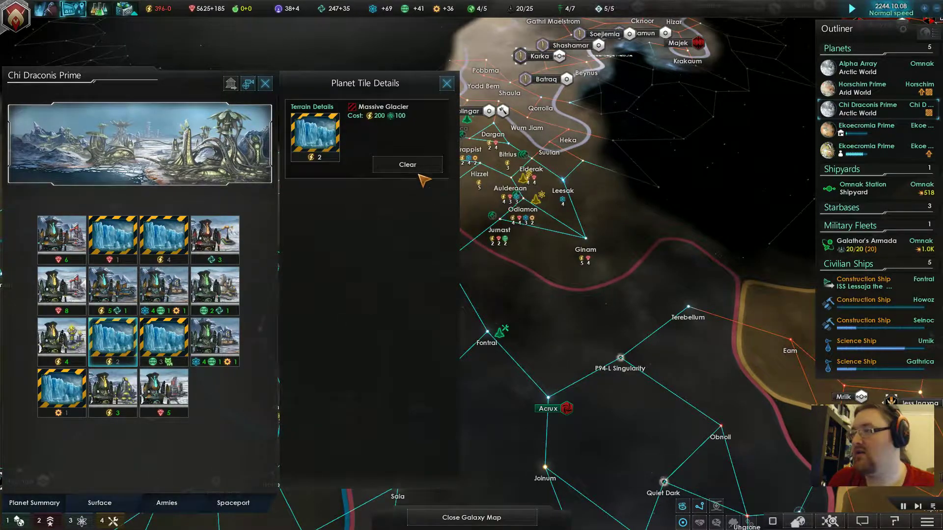
pyautogui.click(398, 164)
# Inspect Horschim Prime's Physics Lab I tile, then check Galathor's Armada fleet details.
pyautogui.click(861, 88)
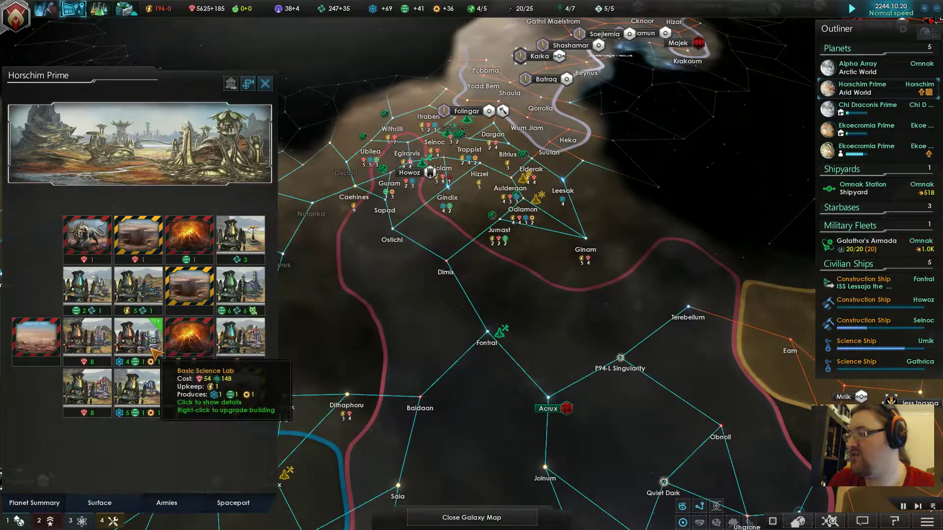
pyautogui.click(120, 413)
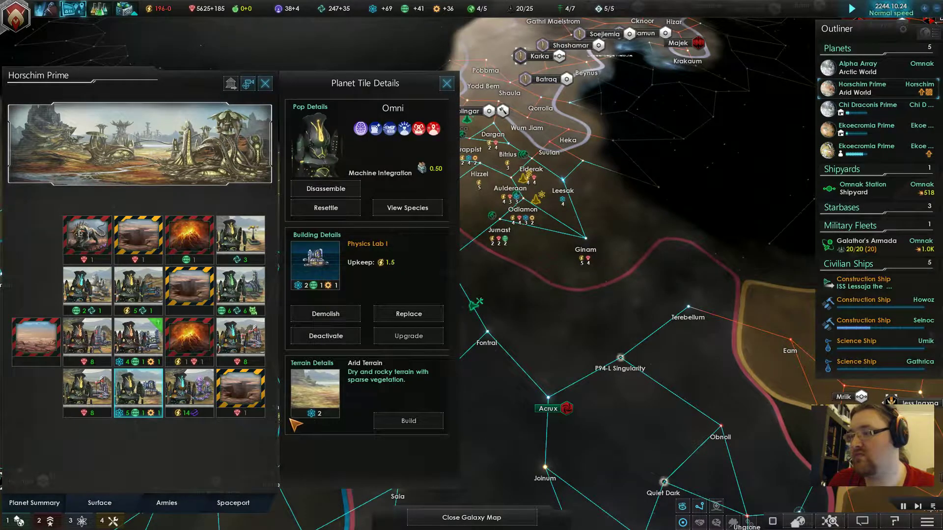
pyautogui.click(487, 327)
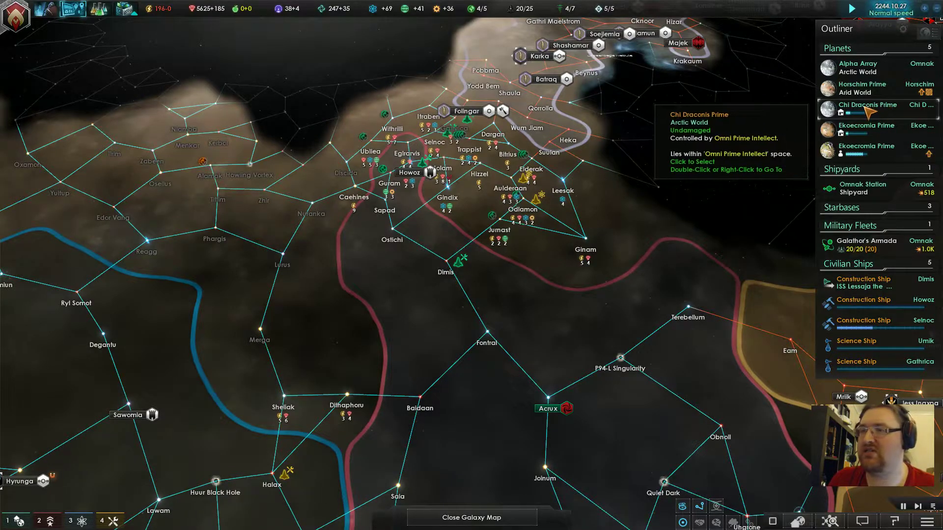
pyautogui.scroll(3, 479, 376)
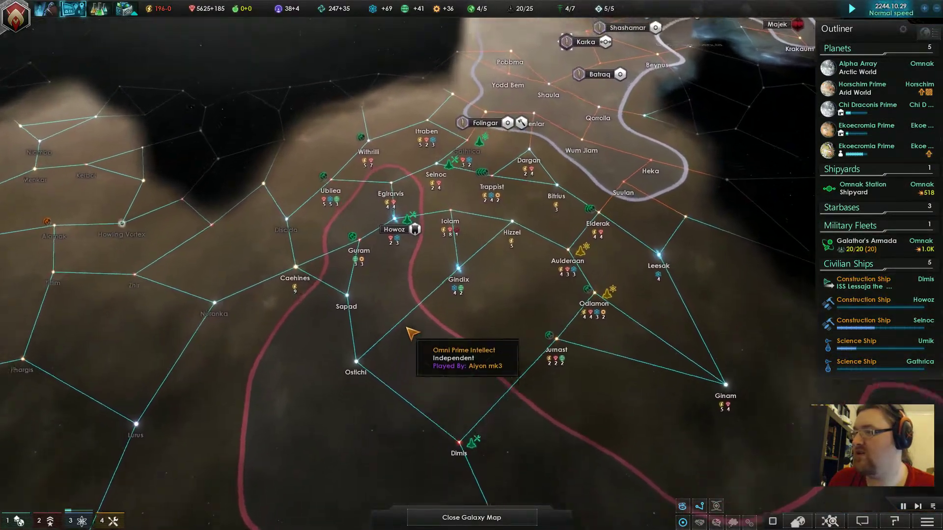
pyautogui.press('w')
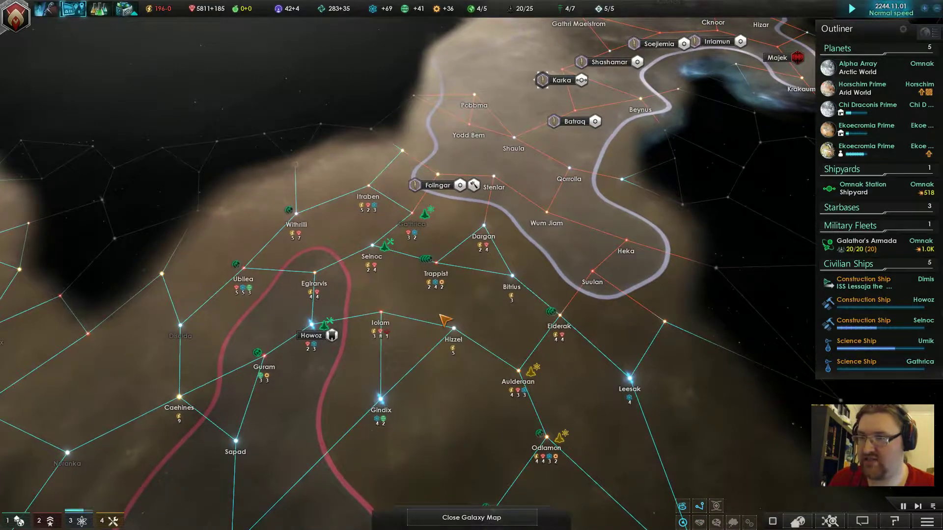
pyautogui.scroll(-2, 445, 316)
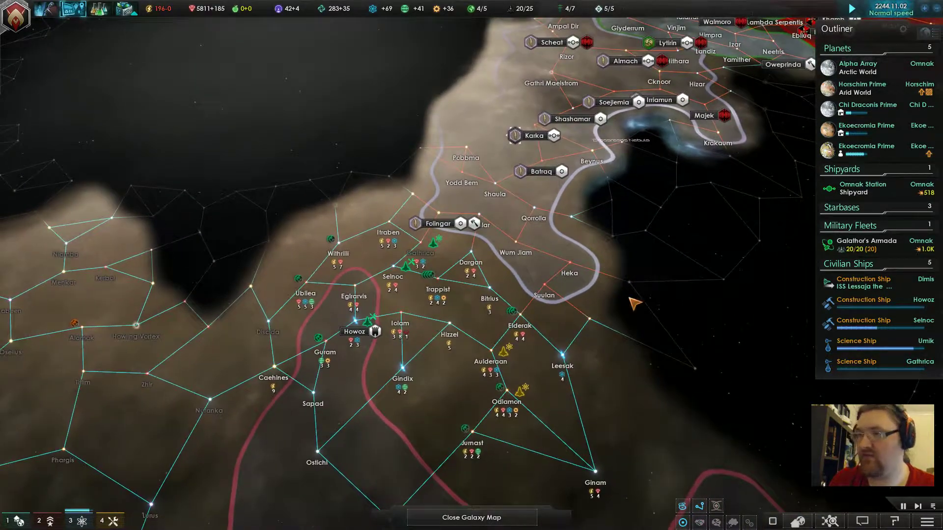
pyautogui.click(866, 241)
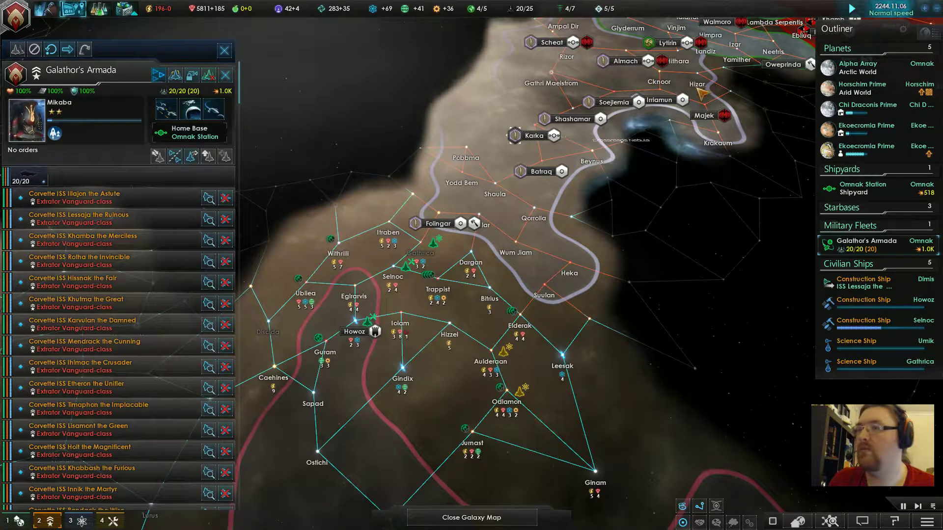
pyautogui.click(285, 149)
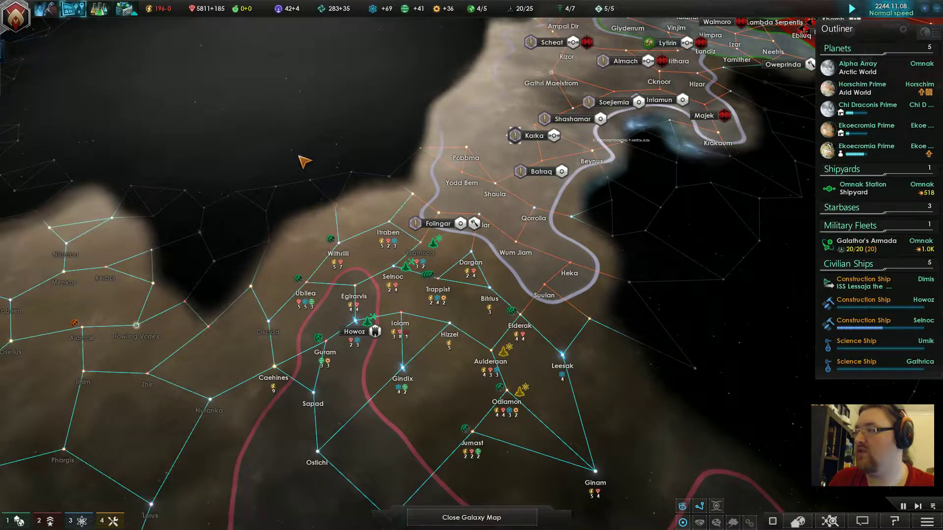
pyautogui.scroll(-3, 510, 171)
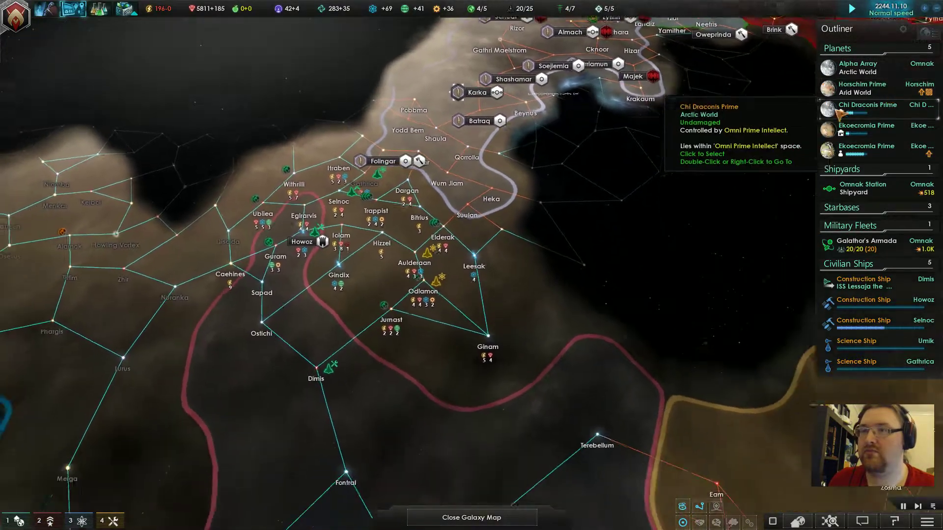
pyautogui.scroll(-2, 573, 315)
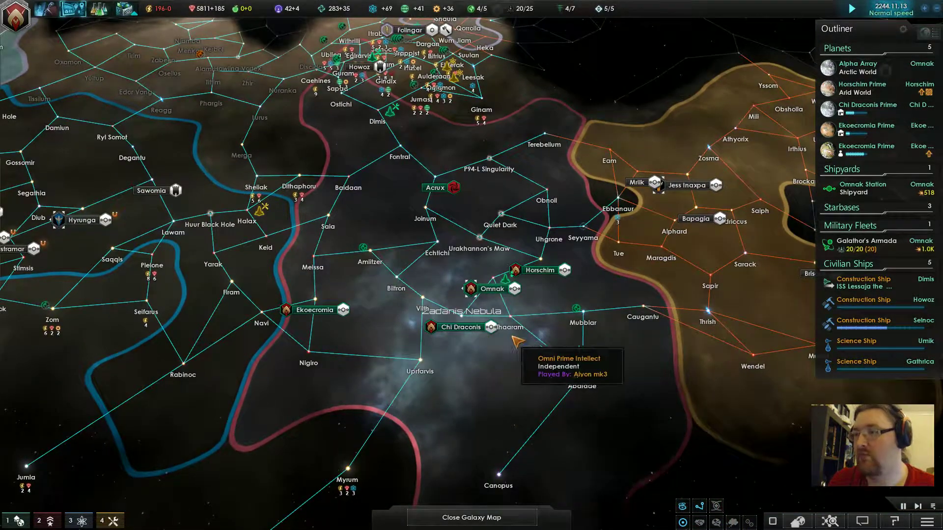
# Open Acrux Station and queue its upgrade to a Starport for 300 minerals.
pyautogui.click(437, 180)
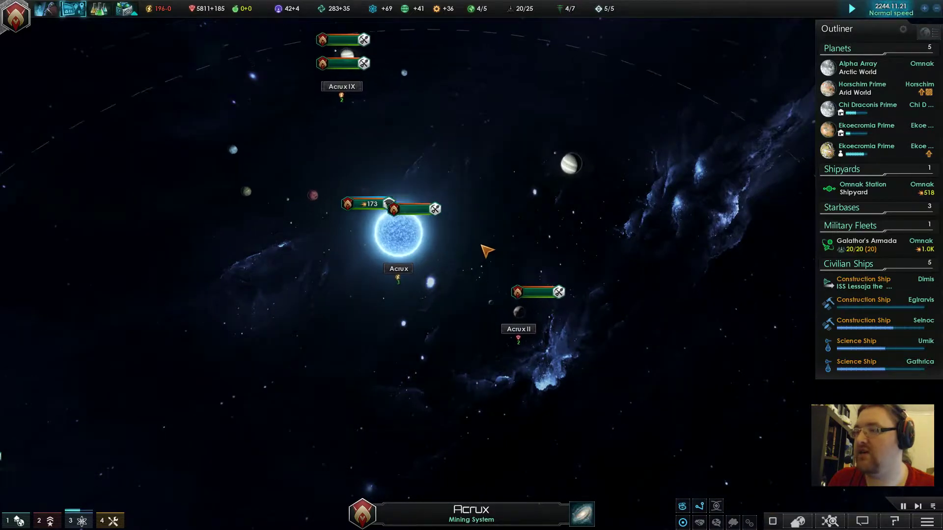
pyautogui.scroll(2, 501, 269)
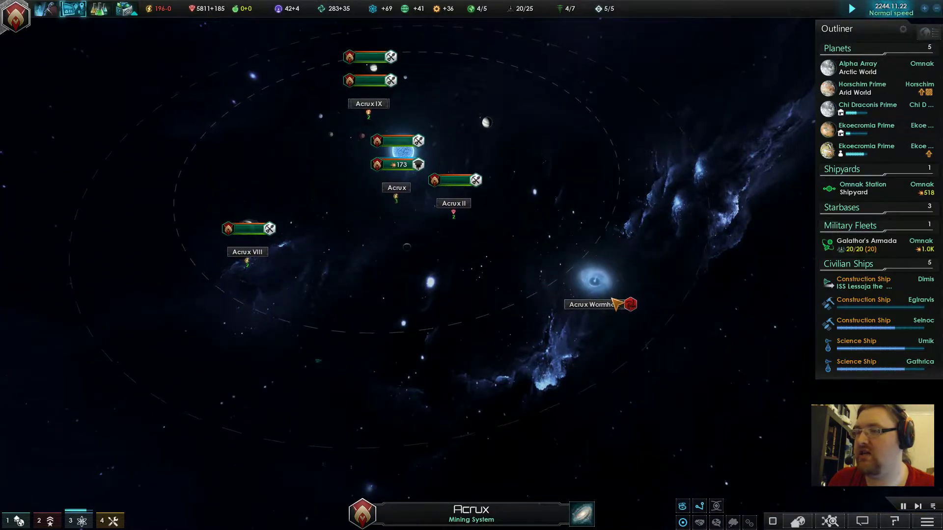
pyautogui.scroll(3, 560, 306)
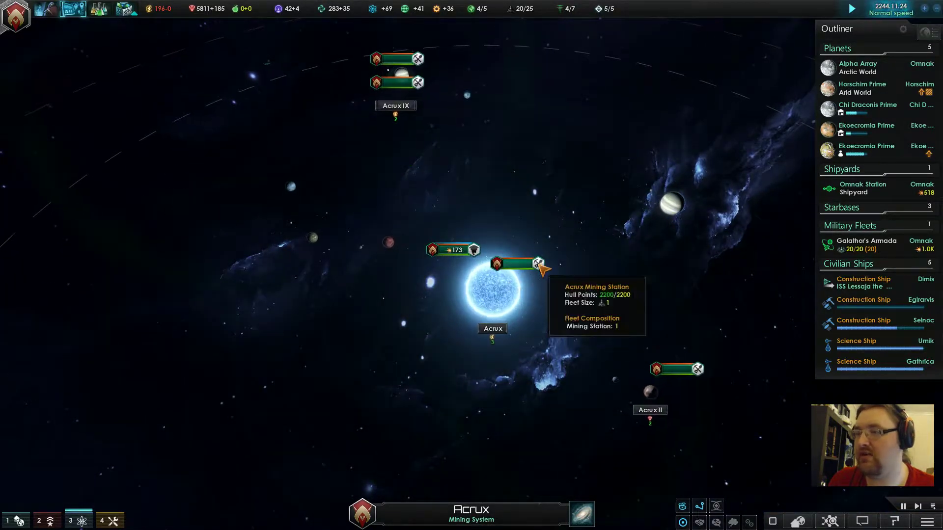
pyautogui.click(466, 253)
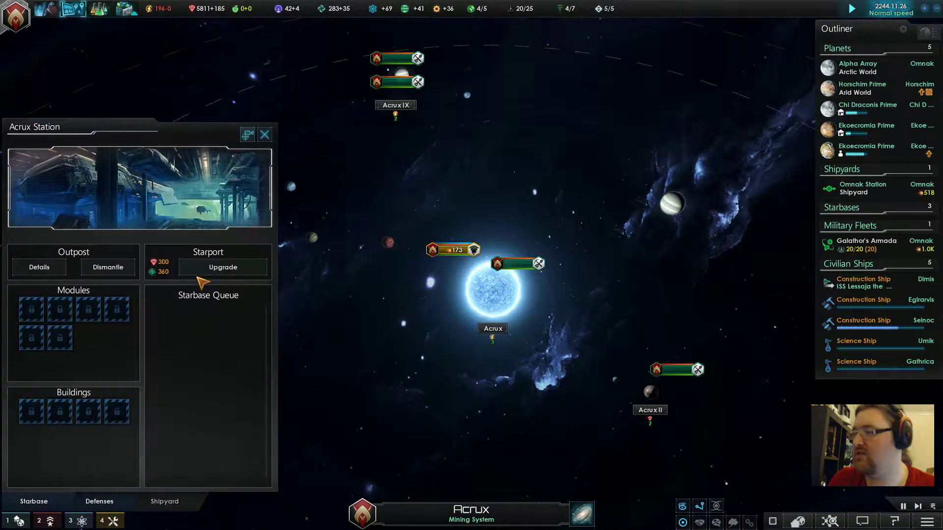
pyautogui.click(582, 514)
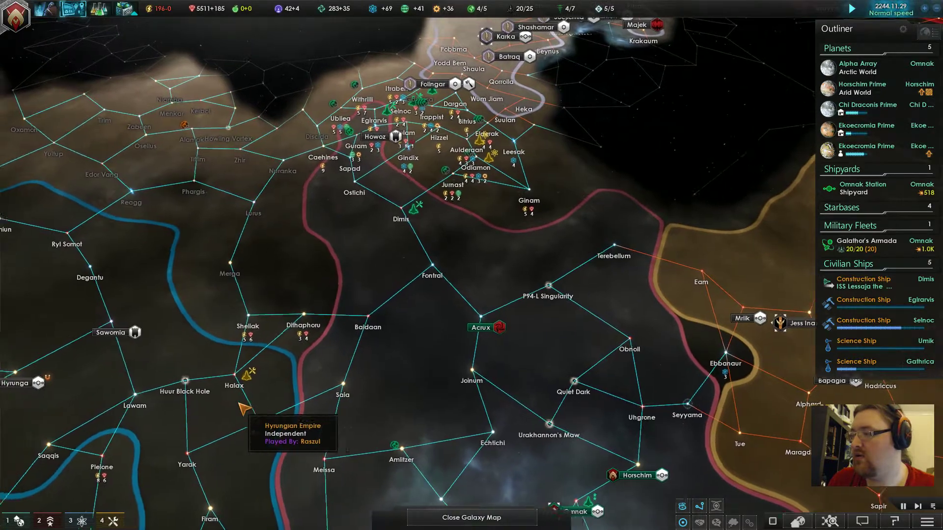
pyautogui.scroll(3, 243, 407)
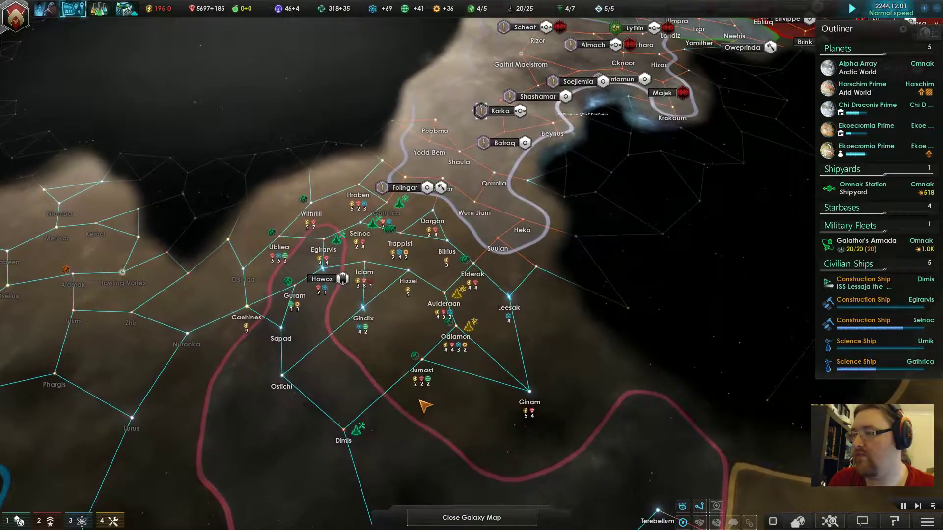
pyautogui.scroll(2, 424, 408)
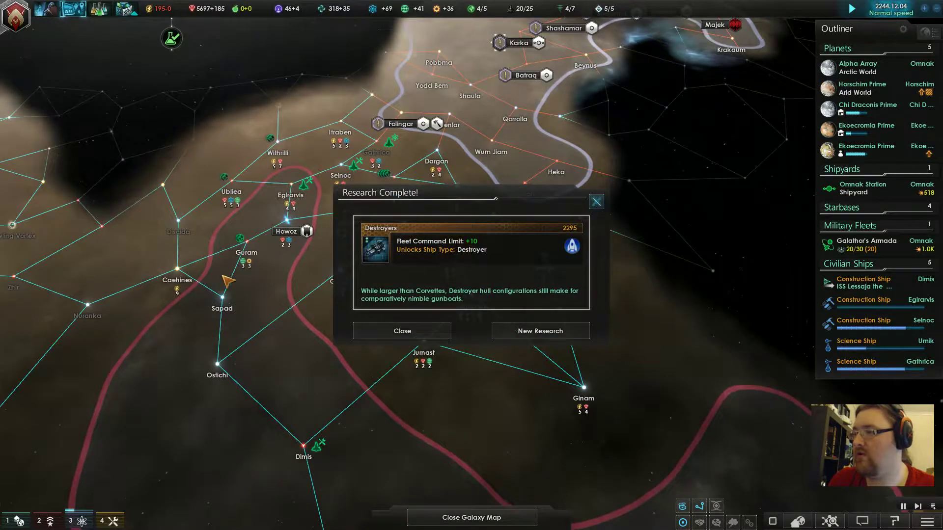
pyautogui.scroll(-3, 221, 281)
pyautogui.scroll(3, 535, 327)
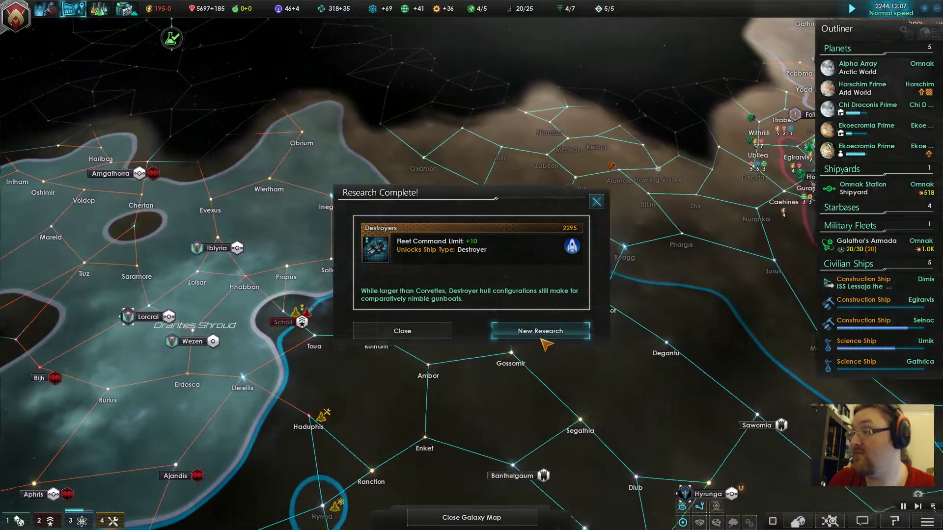
# Pick Starhold as the next engineering research after Destroyers, then reopen the technology overview.
pyautogui.click(541, 338)
pyautogui.moveTo(453, 302)
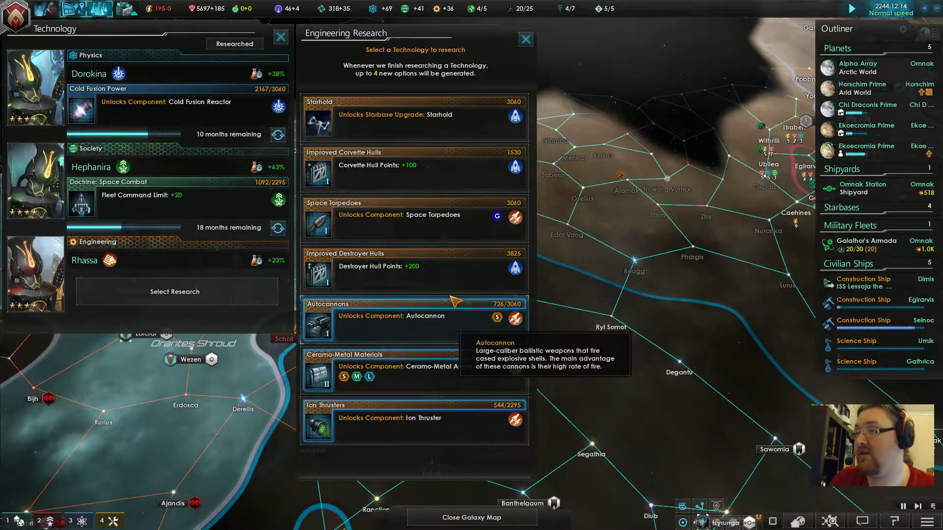
pyautogui.click(479, 118)
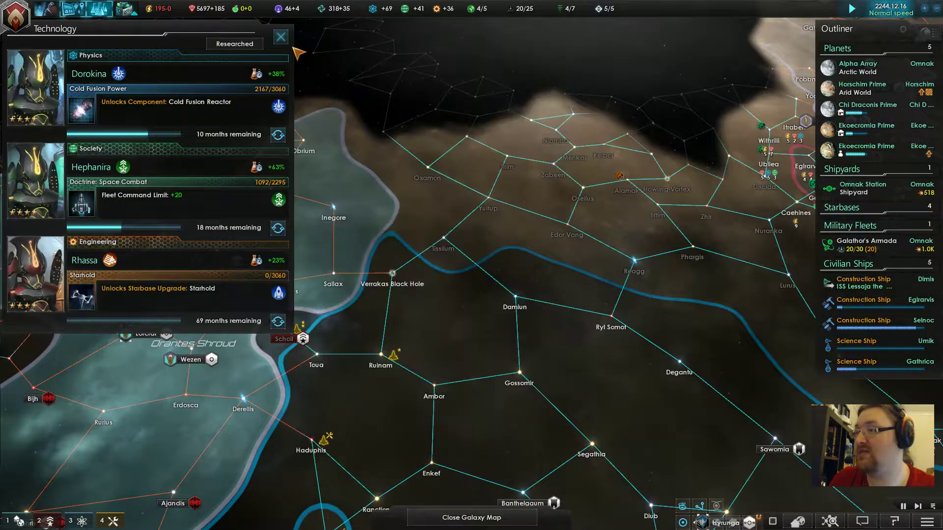
pyautogui.click(281, 37)
pyautogui.moveTo(341, 512); pyautogui.dragTo(365, 365)
pyautogui.scroll(2, 376, 332)
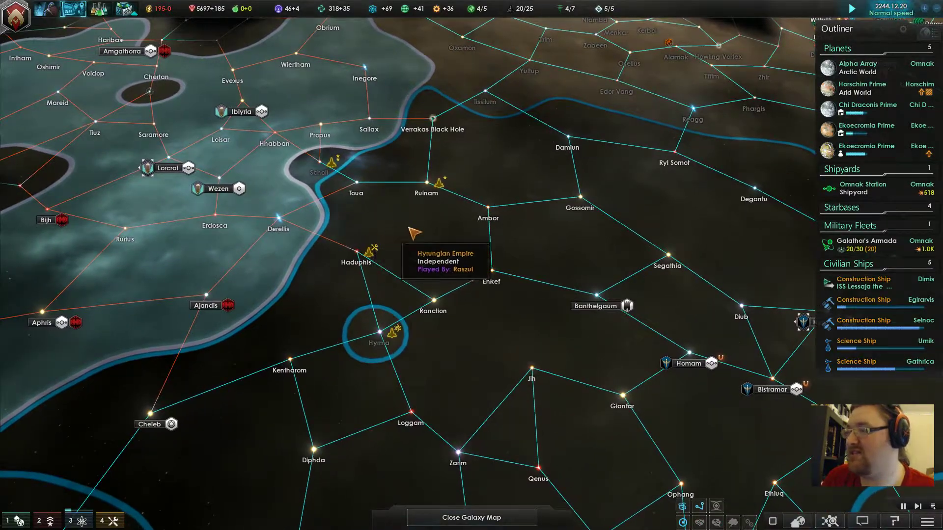
pyautogui.scroll(-3, 415, 233)
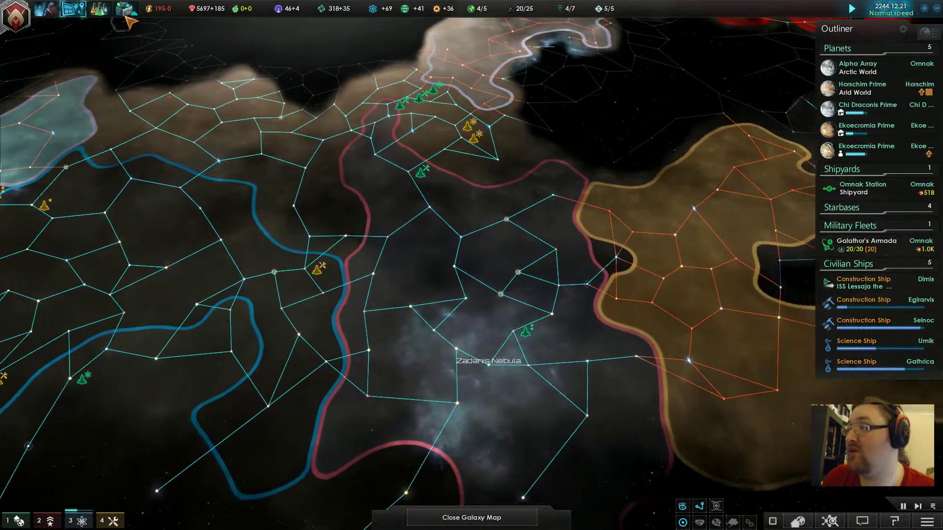
pyautogui.click(110, 9)
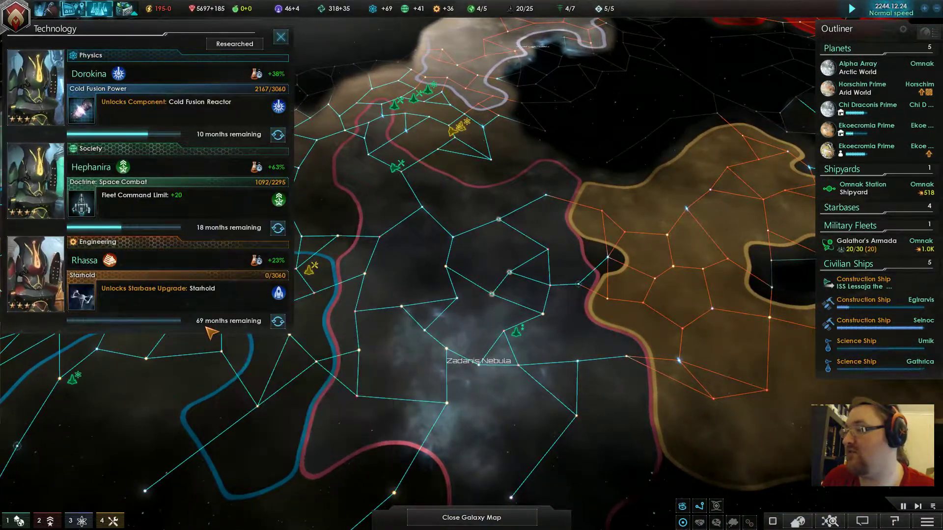
# Close the technology overview and move ISS Bathun the Champion to Trappist.
pyautogui.click(280, 36)
pyautogui.scroll(2, 371, 133)
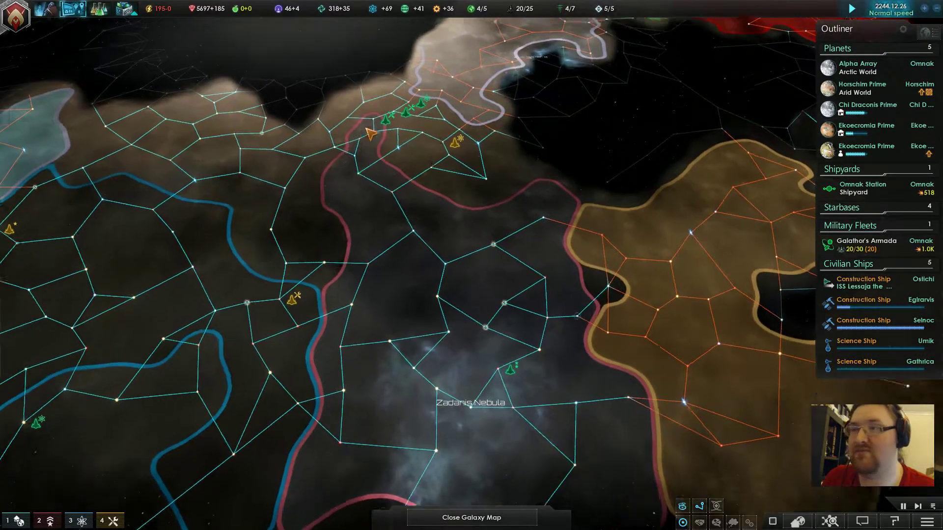
pyautogui.scroll(2, 378, 154)
pyautogui.scroll(3, 449, 358)
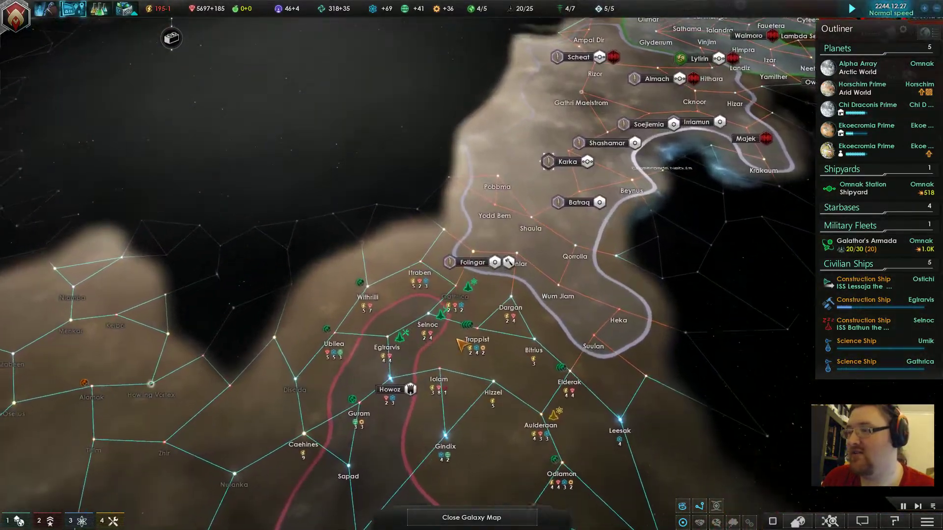
pyautogui.scroll(5, 462, 346)
pyautogui.click(519, 326)
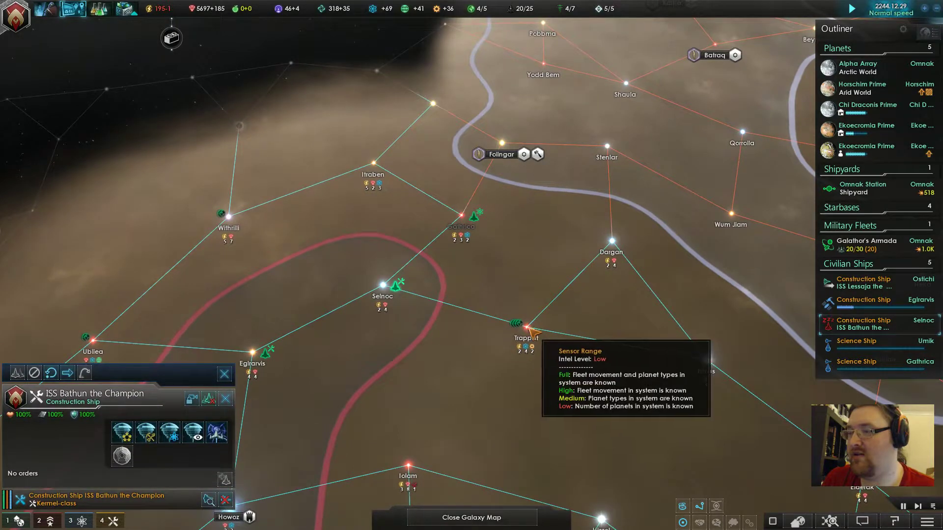
pyautogui.rightClick(526, 328)
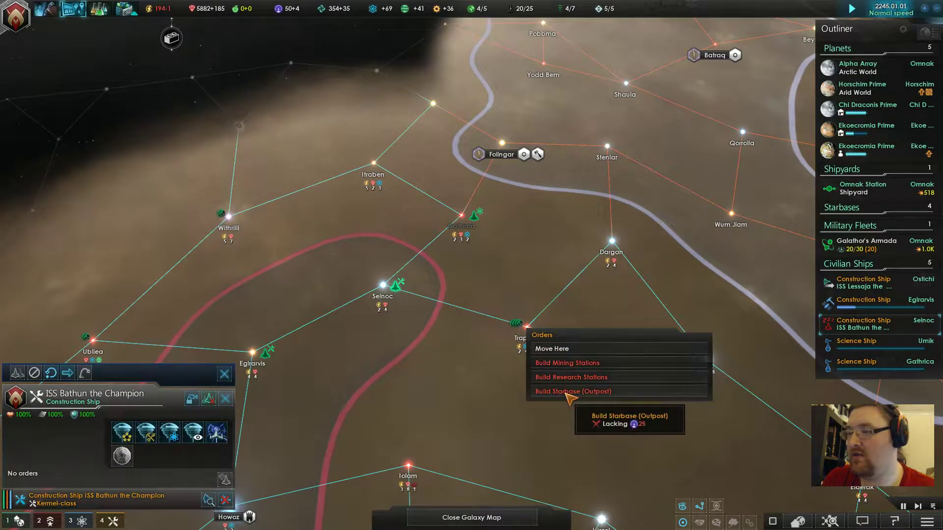
pyautogui.click(497, 400)
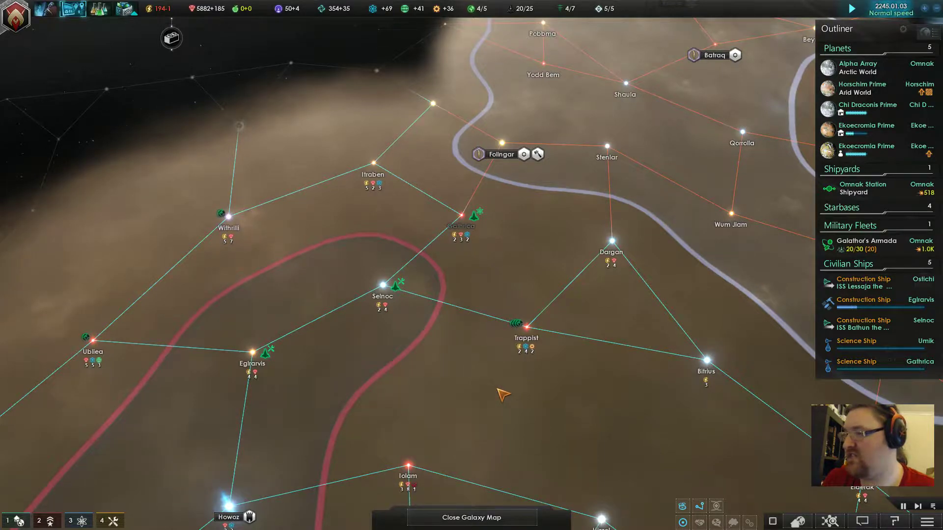
pyautogui.scroll(-2, 504, 390)
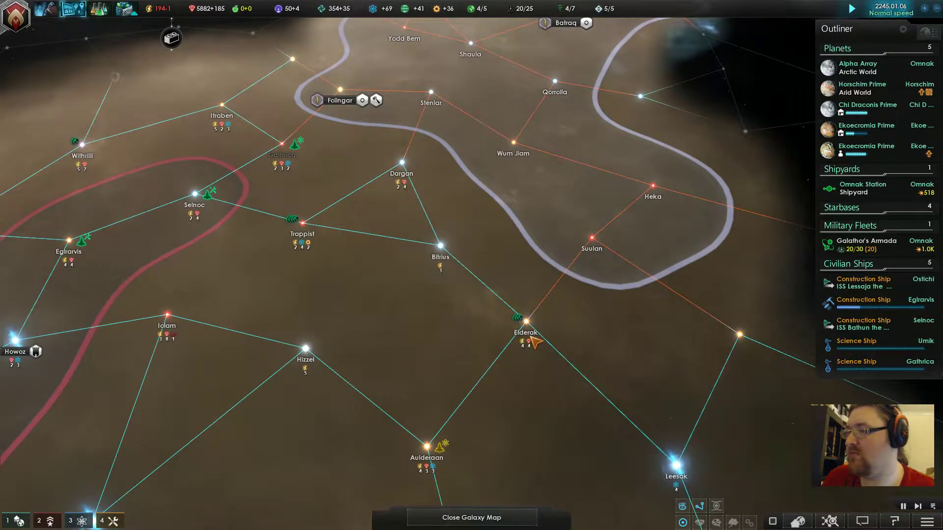
pyautogui.scroll(-3, 534, 340)
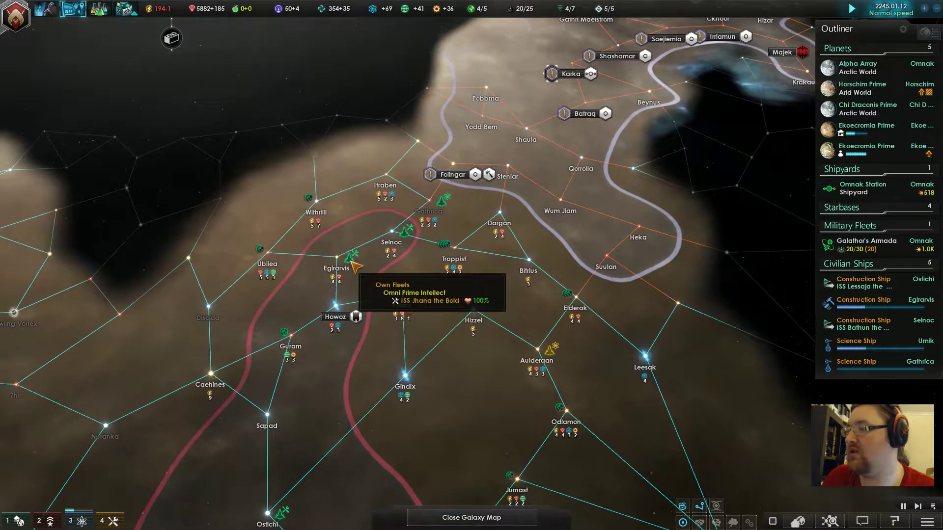
# Check construction ships ISS Jhana the Bold and ISS Lessaja, then view the home systems.
pyautogui.click(350, 258)
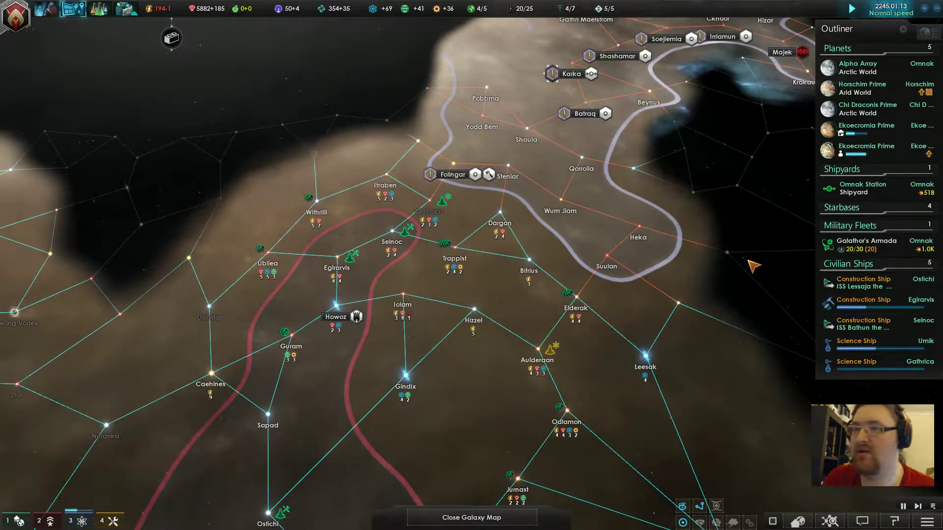
pyautogui.click(863, 301)
pyautogui.click(863, 327)
pyautogui.doubleClick(864, 284)
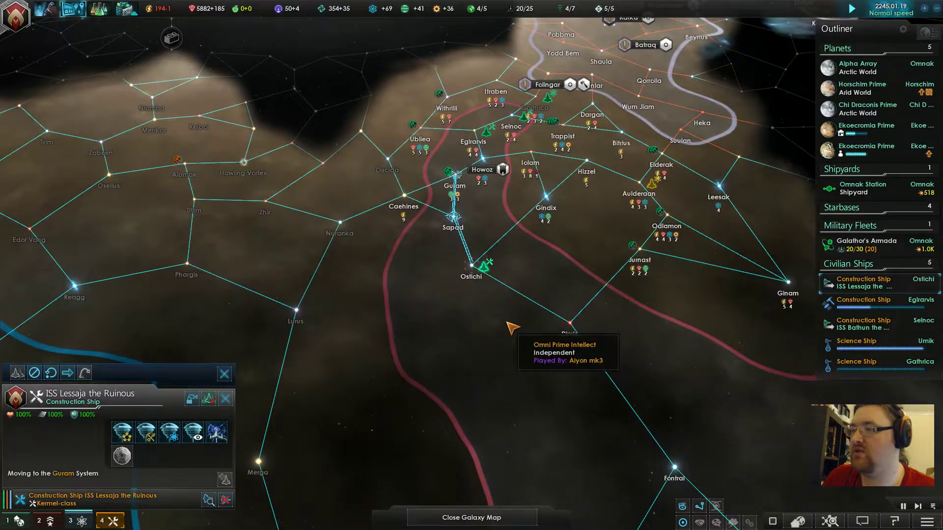
pyautogui.scroll(3, 510, 327)
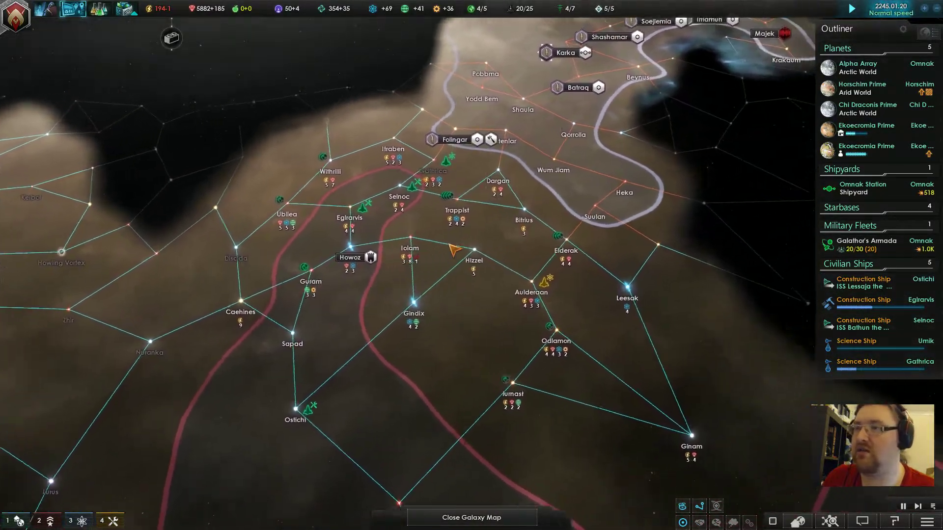
pyautogui.press('d')
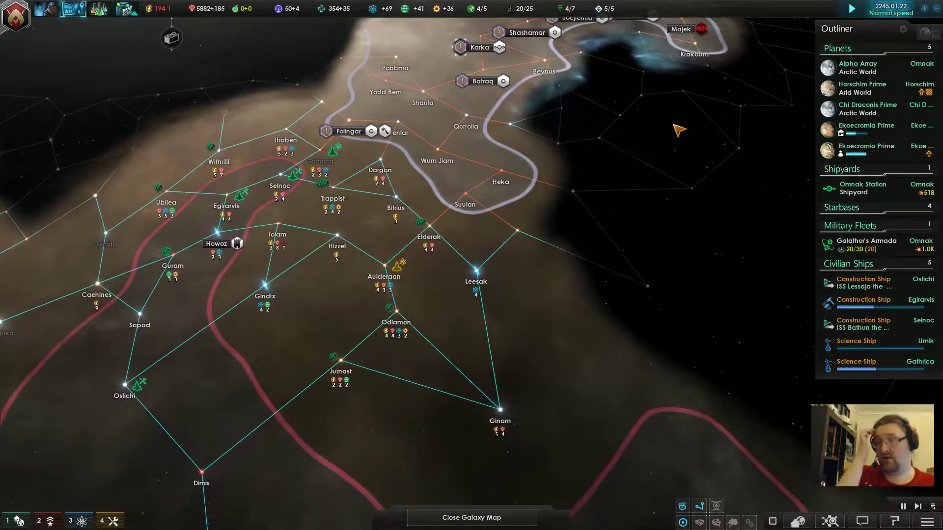
pyautogui.press('s')
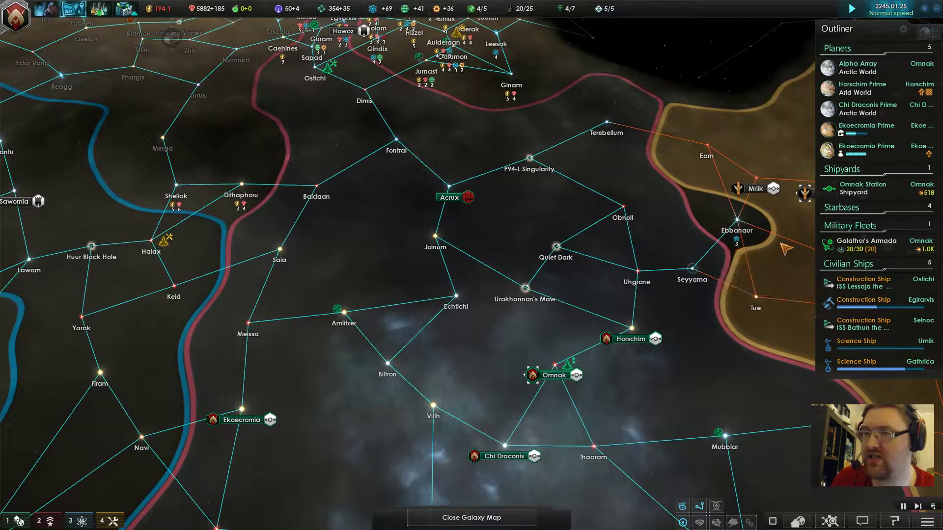
# Set Galathor's Armada to a 25-corvette target with retrofit designs, then reopen its details.
pyautogui.click(876, 248)
pyautogui.moveTo(175, 76)
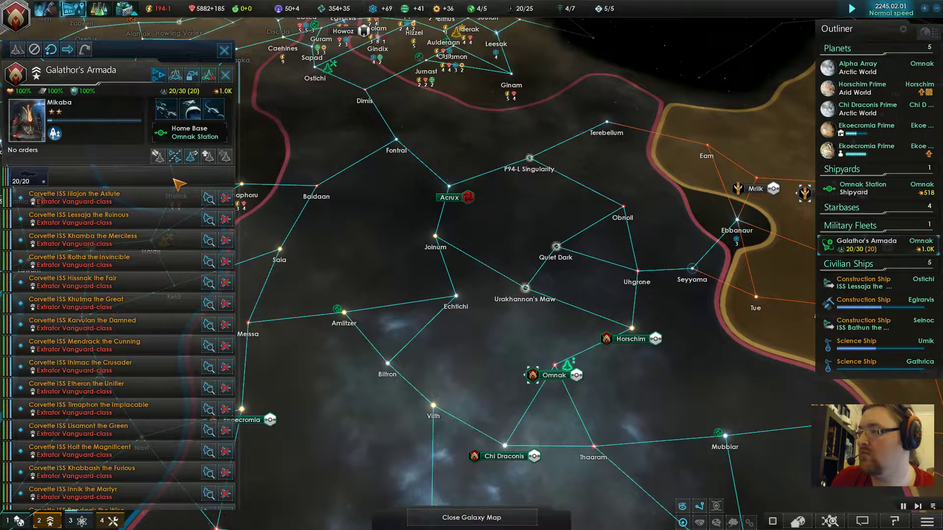
pyautogui.click(175, 77)
pyautogui.moveTo(398, 236)
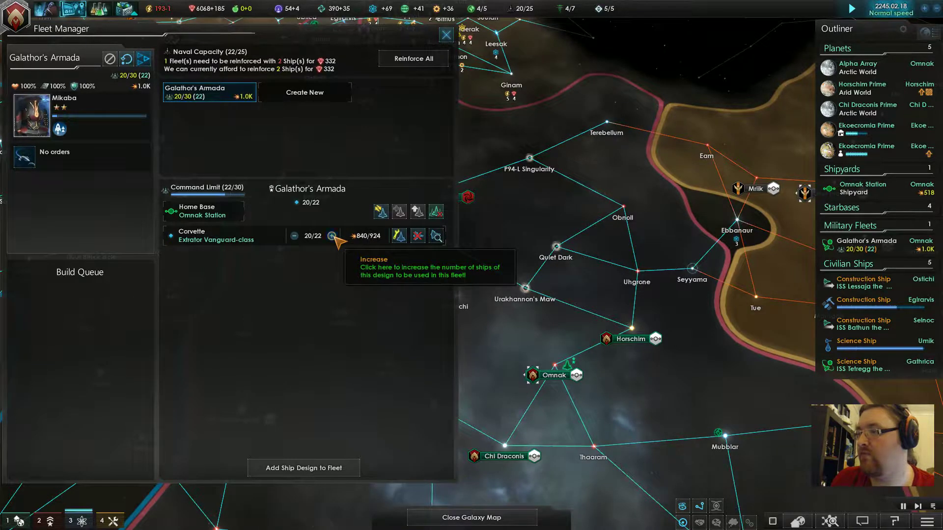
pyautogui.click(399, 236)
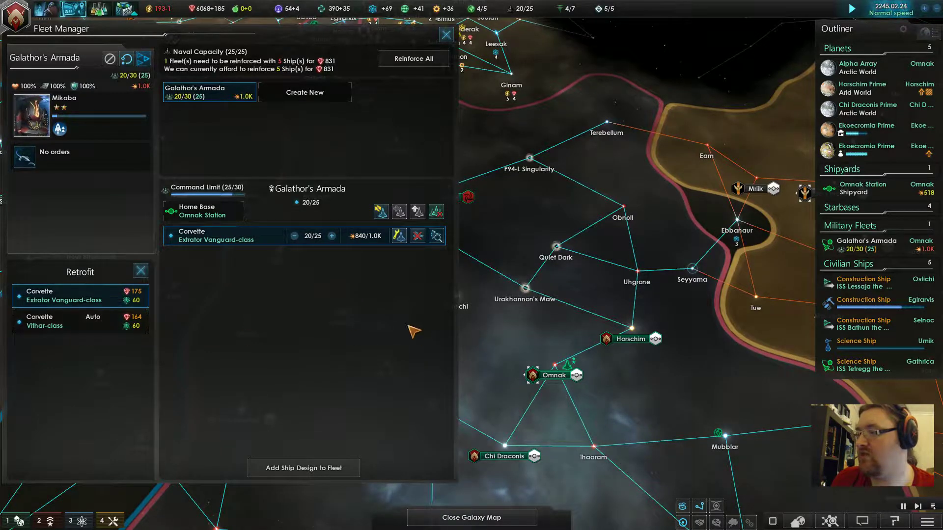
pyautogui.click(446, 34)
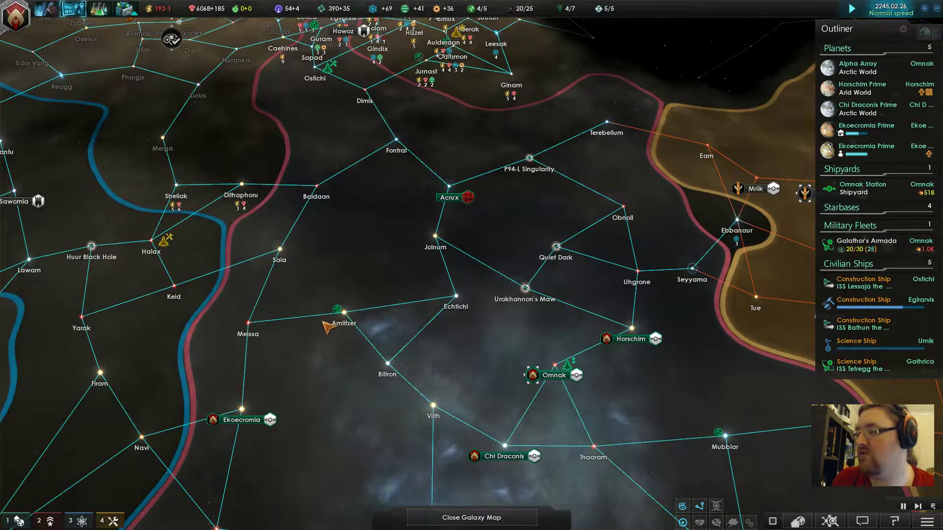
pyautogui.click(848, 246)
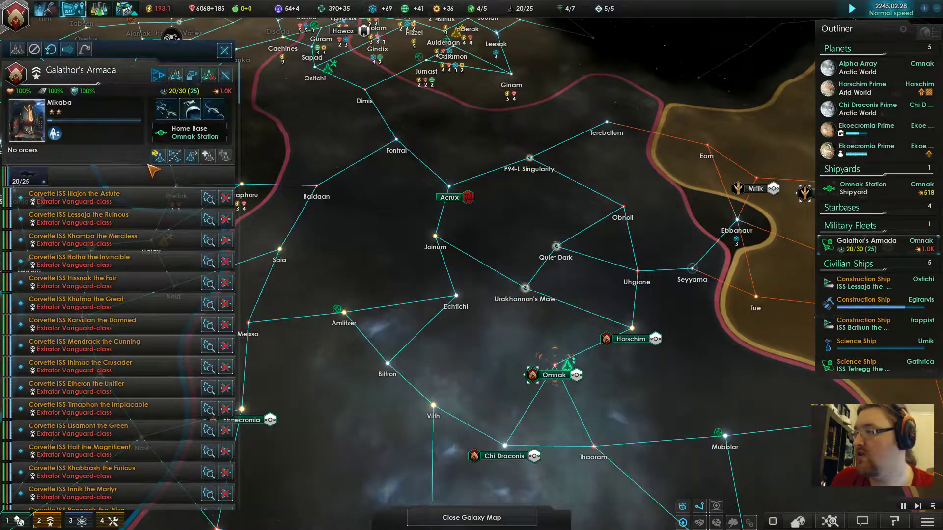
# On Chi Draconis Prime, give the empty arctic tile an Omni pop and Power Plant I.
pyautogui.press('Escape')
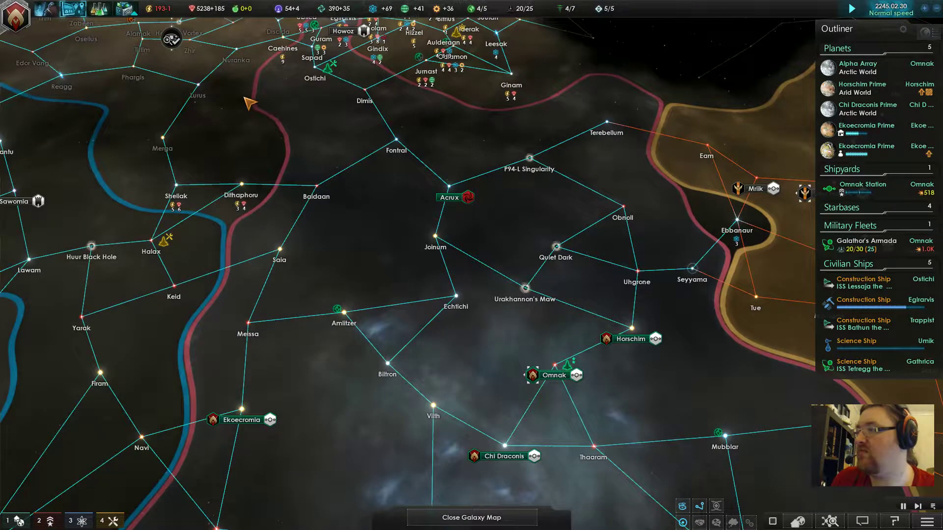
pyautogui.scroll(3, 354, 194)
pyautogui.scroll(3, 358, 242)
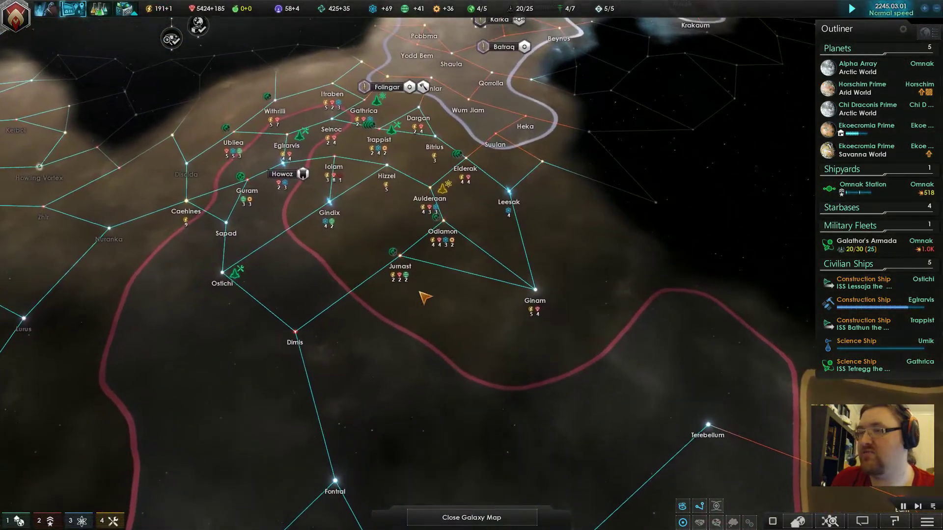
pyautogui.scroll(-3, 448, 295)
pyautogui.scroll(2, 458, 230)
pyautogui.scroll(3, 462, 233)
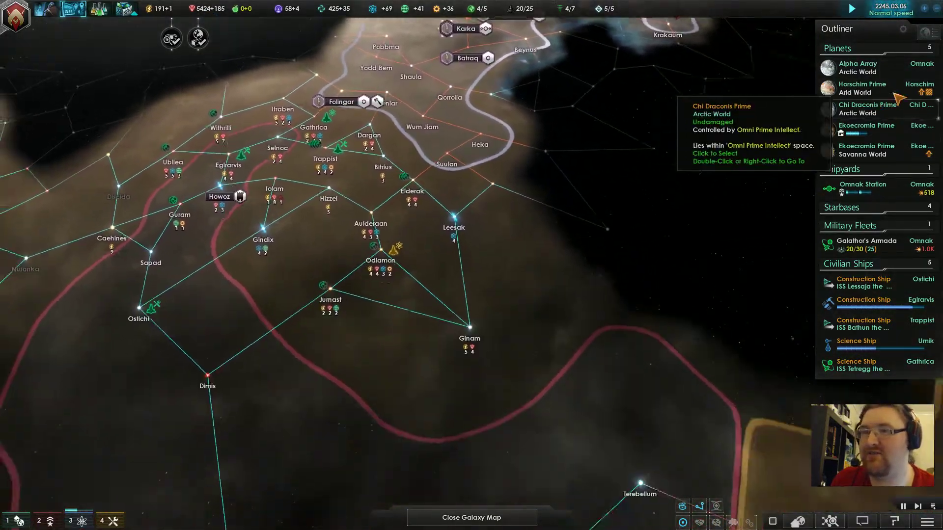
pyautogui.click(862, 87)
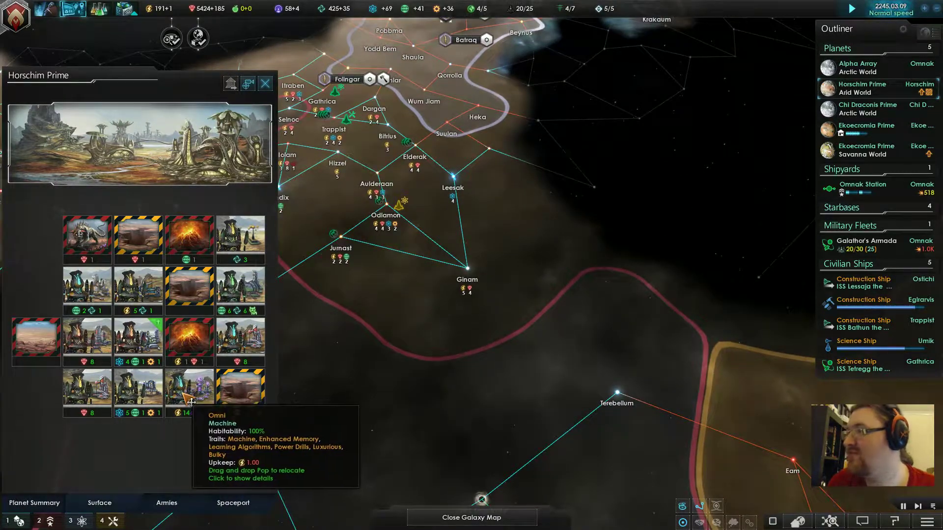
pyautogui.click(877, 112)
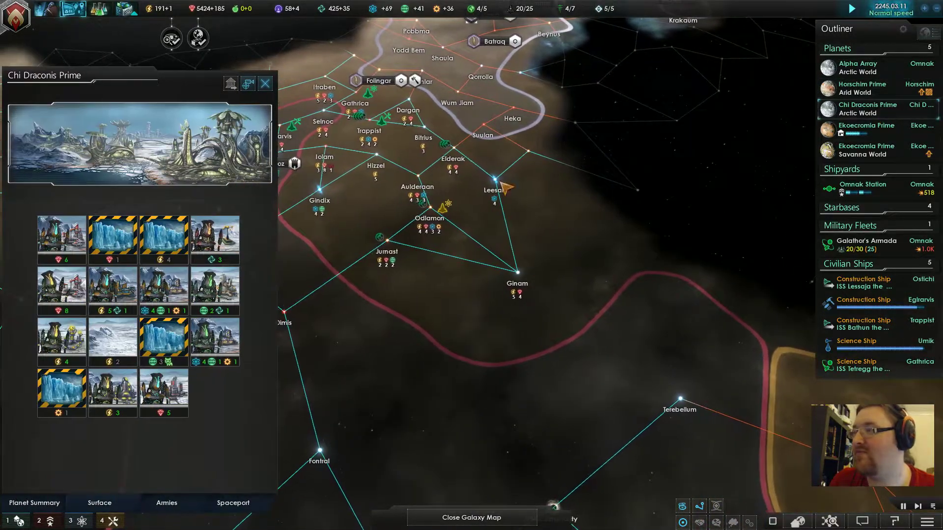
pyautogui.click(128, 359)
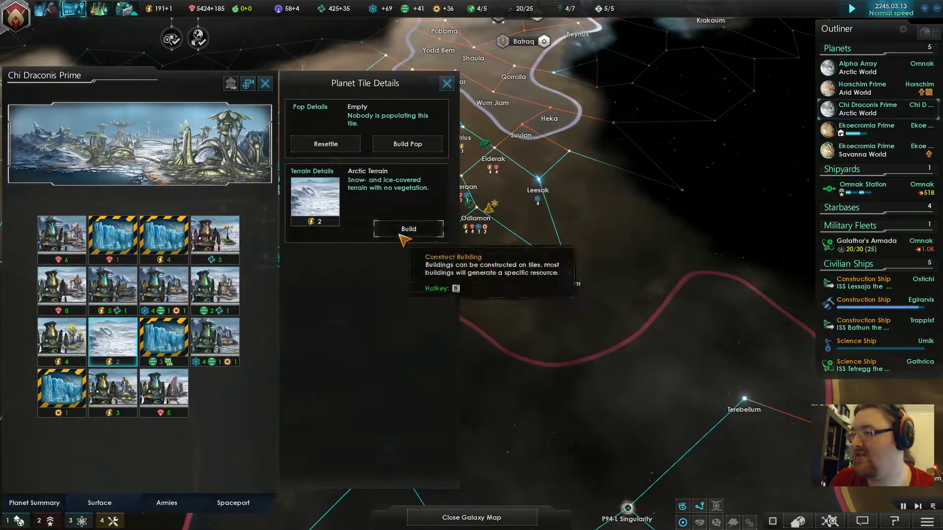
pyautogui.click(409, 287)
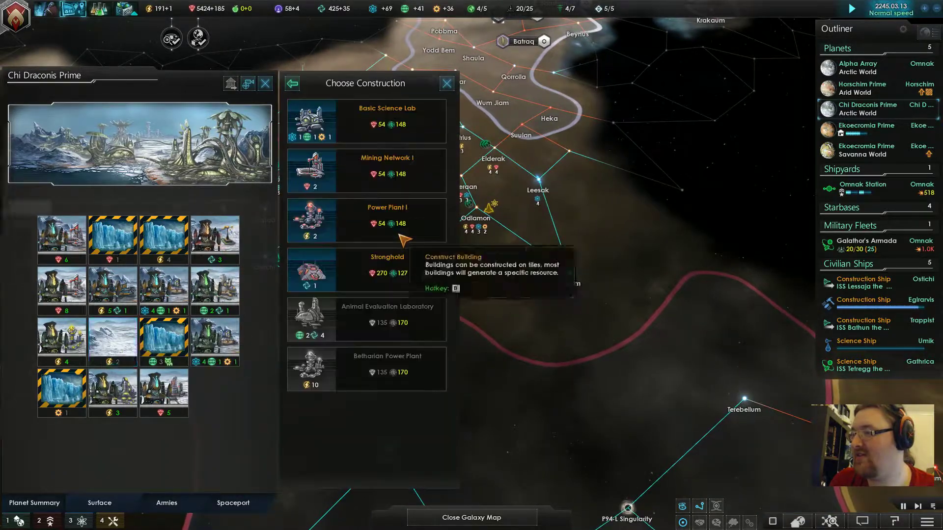
pyautogui.click(327, 224)
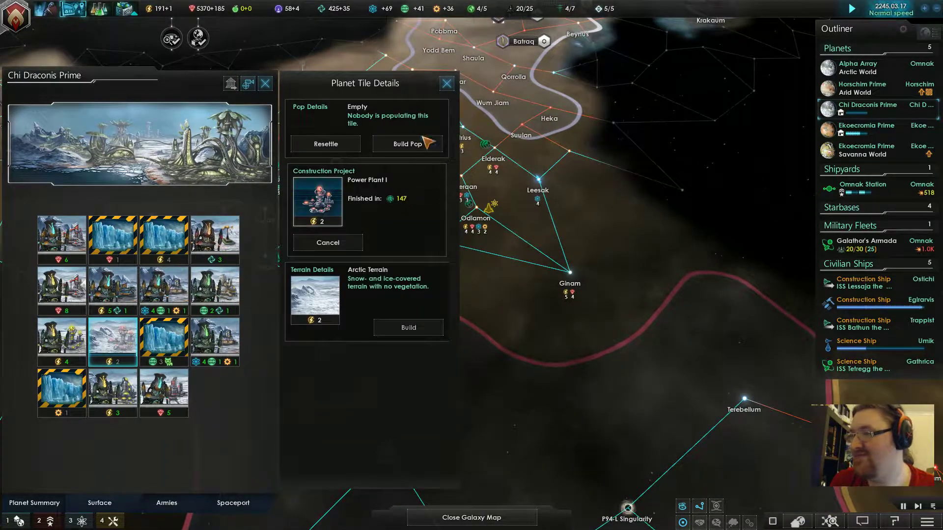
pyautogui.click(407, 143)
pyautogui.click(383, 148)
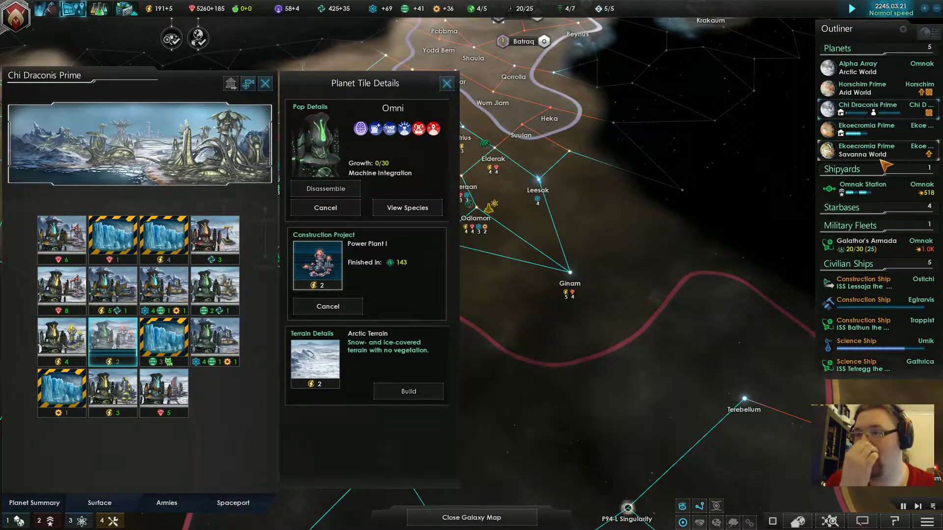
# On Ekoecromia Prime, upgrade the Deployment Post and add Omni pop plus Power Plant I.
pyautogui.click(862, 150)
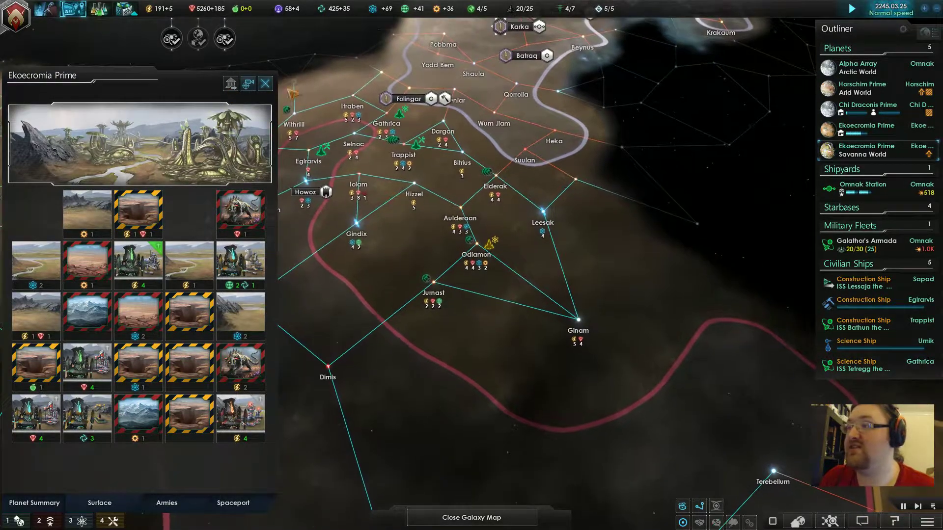
pyautogui.scroll(3, 346, 214)
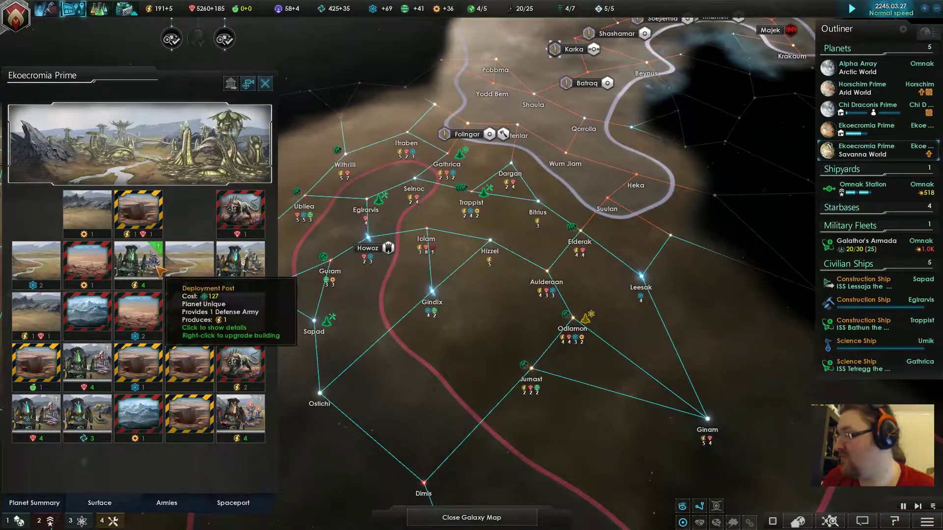
pyautogui.click(155, 246)
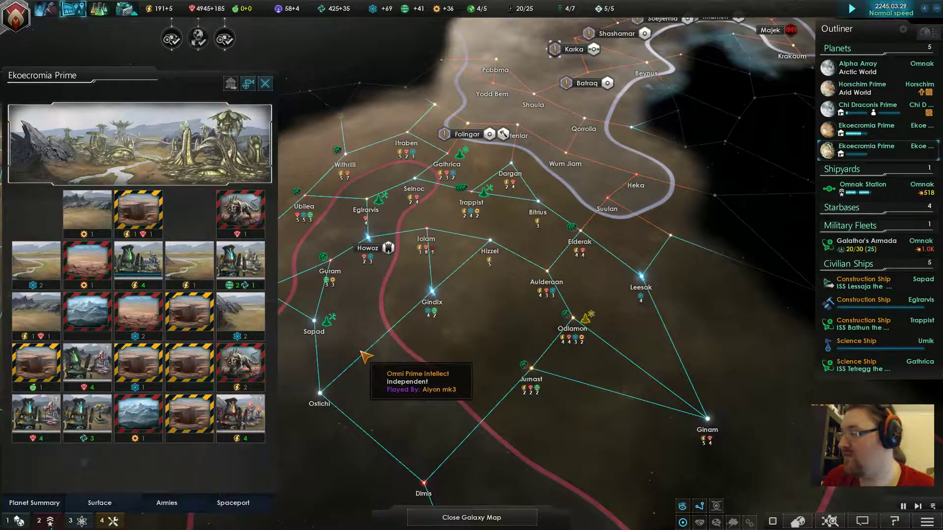
pyautogui.click(170, 261)
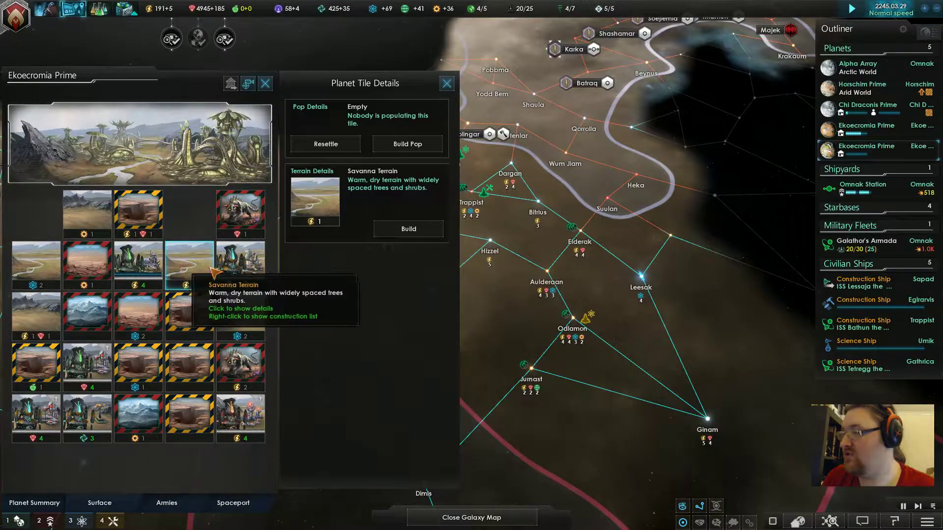
pyautogui.click(406, 147)
pyautogui.click(324, 168)
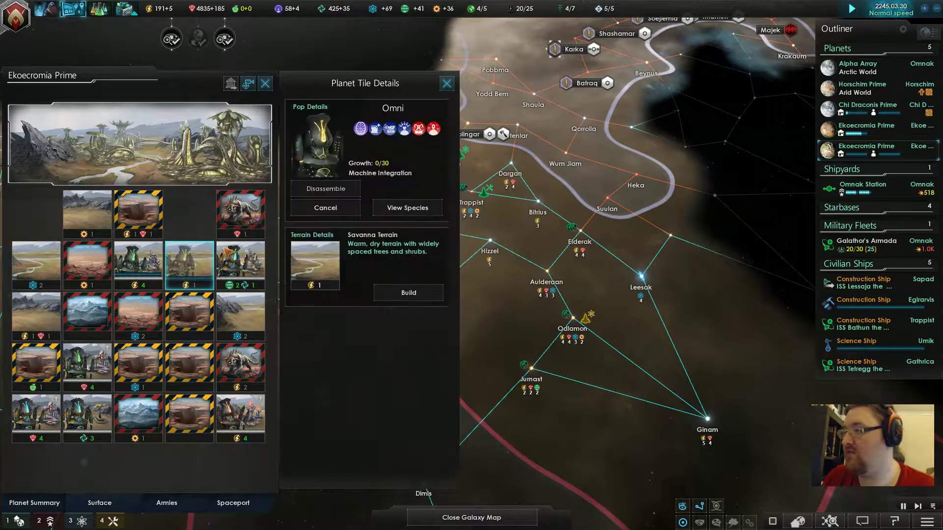
pyautogui.click(407, 293)
pyautogui.click(347, 254)
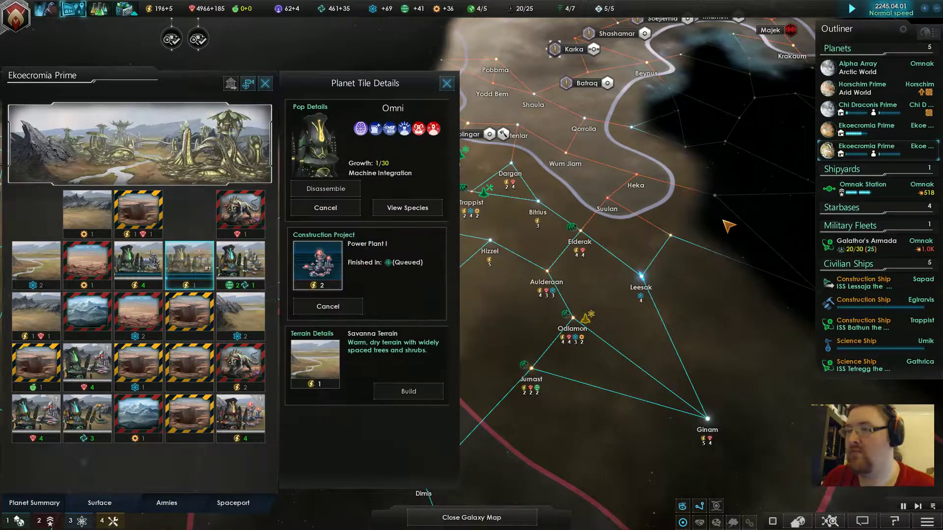
# Inspect Horschim Prime's Deep Sinkhole tile and return to the galaxy map.
pyautogui.click(862, 87)
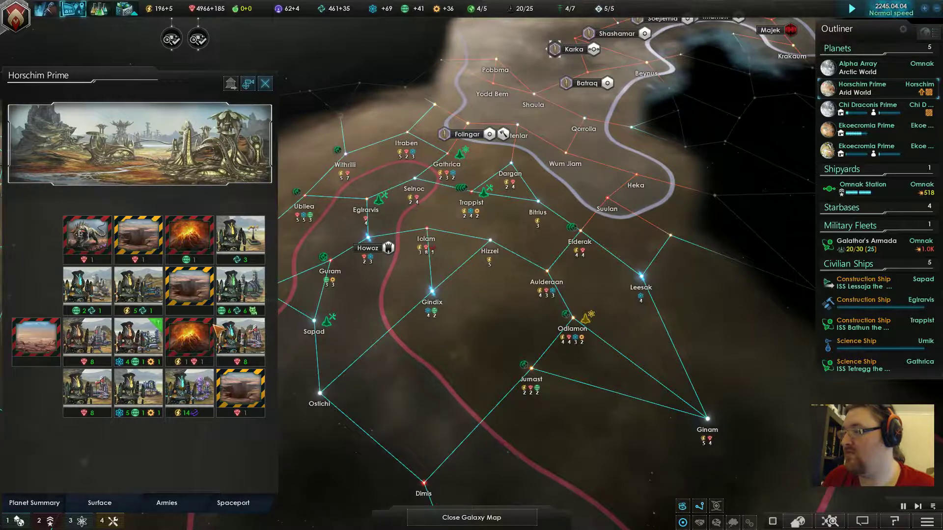
pyautogui.click(202, 300)
pyautogui.press('Escape')
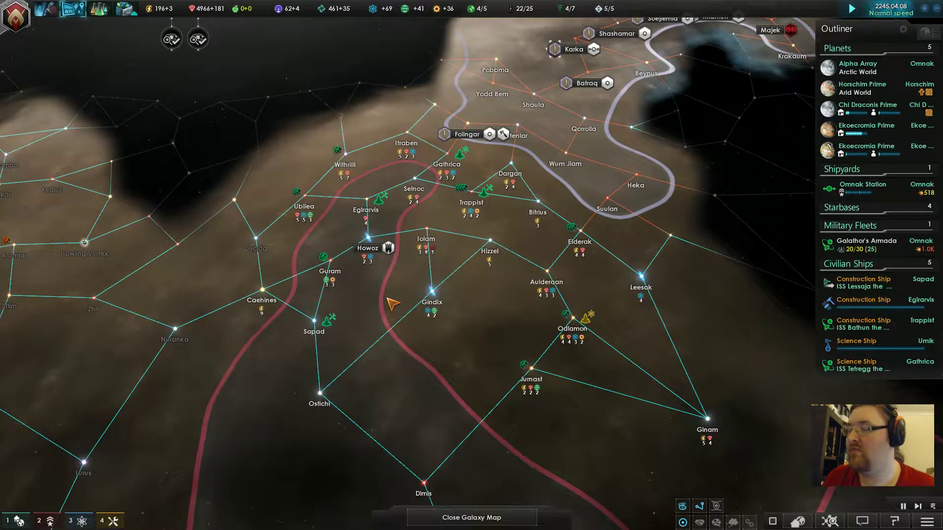
pyautogui.scroll(-10, 347, 462)
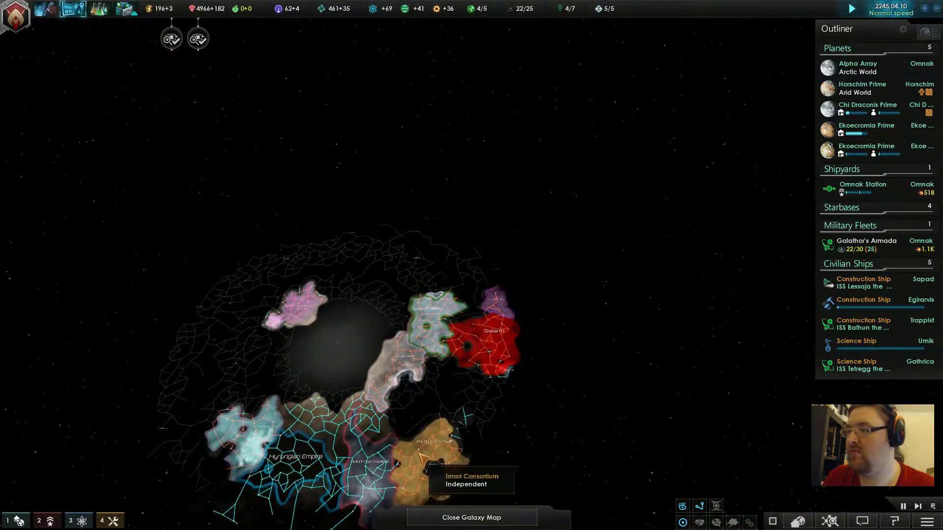
pyautogui.scroll(5, 414, 432)
pyautogui.scroll(5, 382, 268)
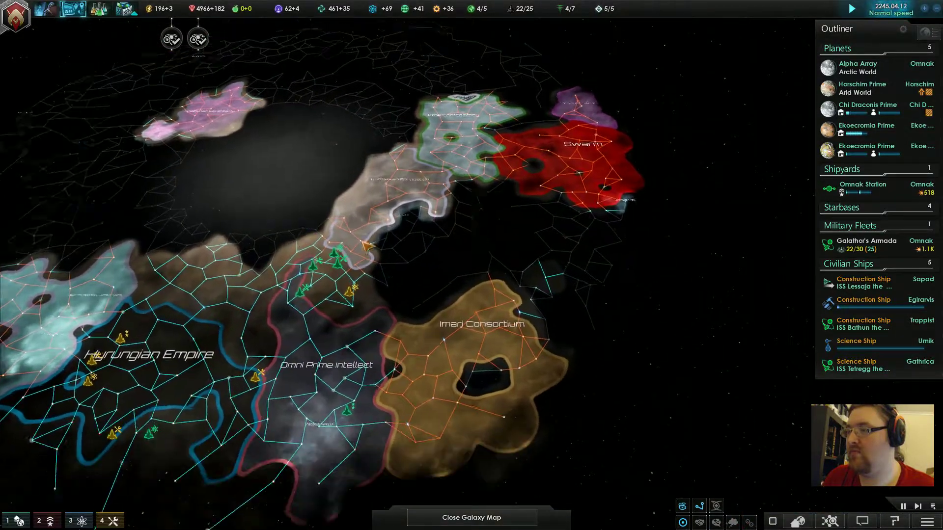
pyautogui.scroll(3, 382, 266)
pyautogui.scroll(3, 353, 317)
pyautogui.scroll(2, 368, 323)
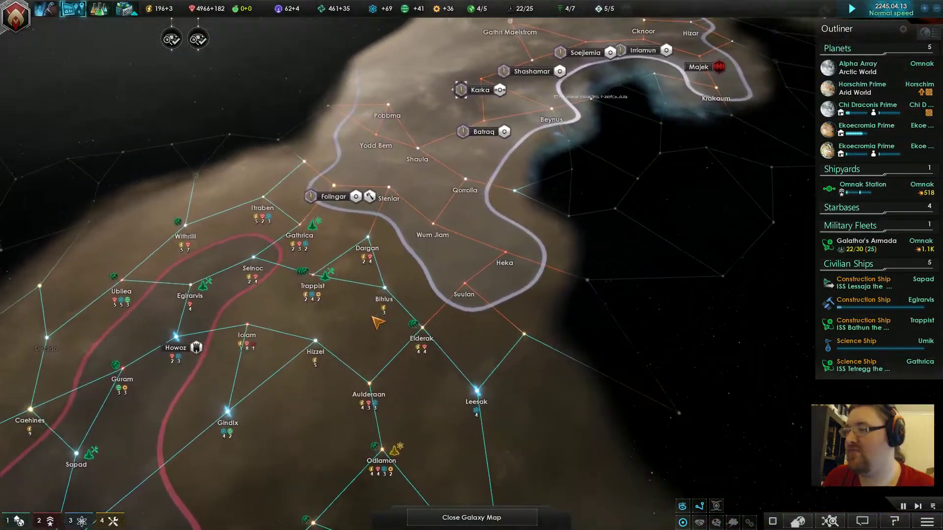
pyautogui.scroll(2, 372, 323)
pyautogui.scroll(-2, 447, 354)
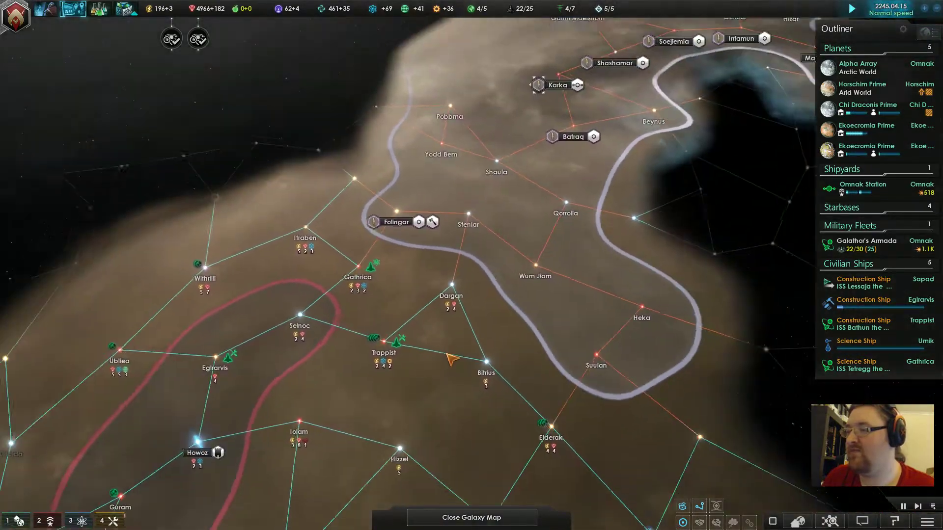
pyautogui.scroll(-3, 479, 359)
pyautogui.scroll(-3, 508, 358)
pyautogui.scroll(-2, 512, 358)
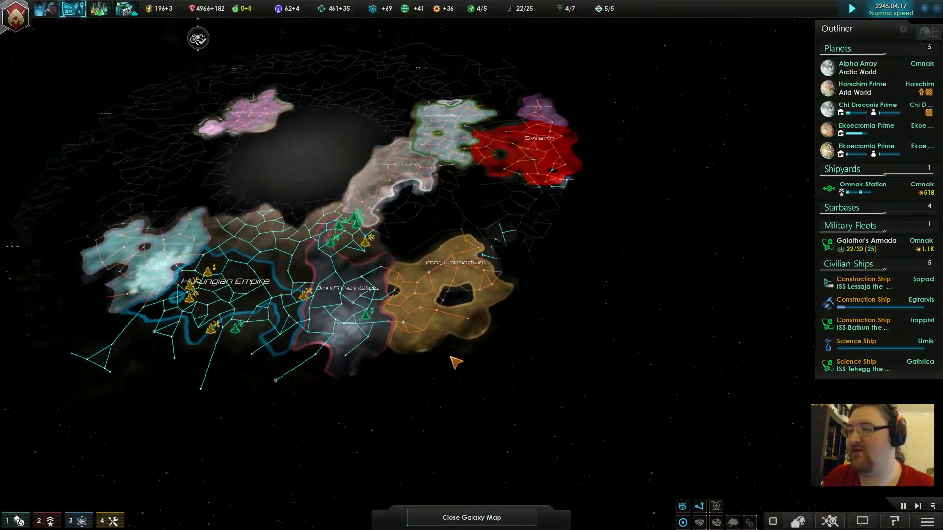
pyautogui.scroll(4, 416, 317)
pyautogui.scroll(3, 416, 317)
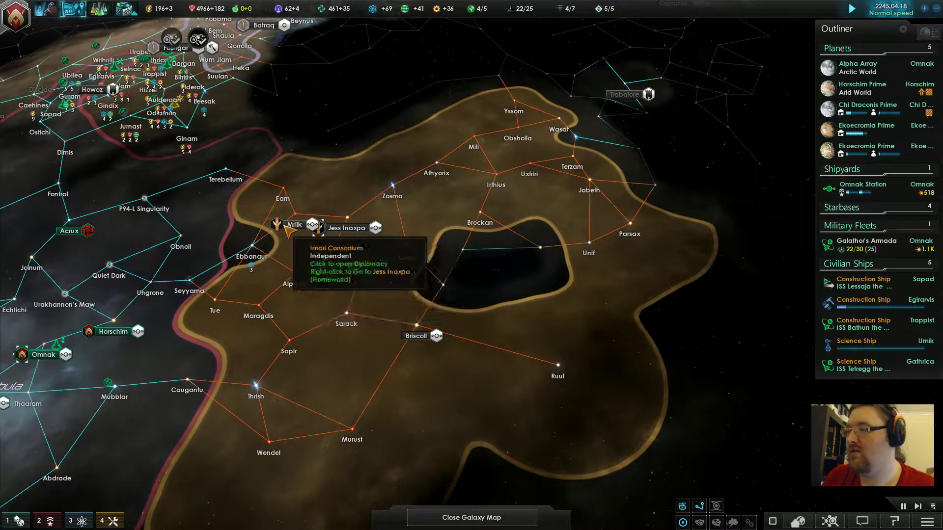
pyautogui.click(283, 226)
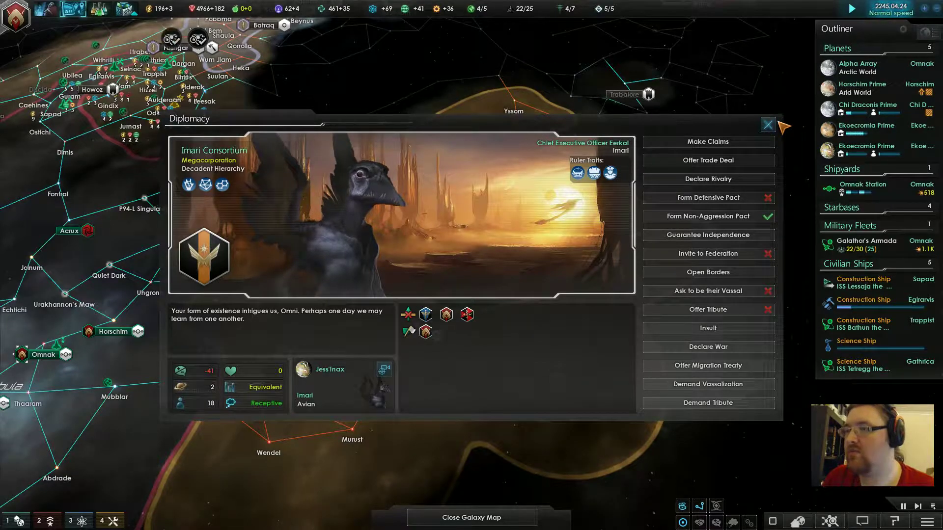
pyautogui.click(766, 125)
pyautogui.scroll(2, 516, 279)
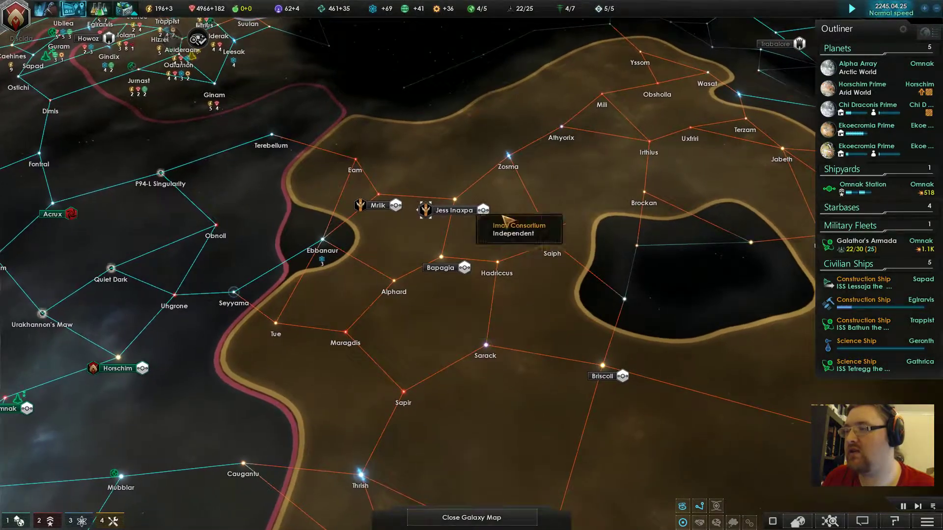
pyautogui.scroll(-2, 501, 285)
pyautogui.scroll(-5, 500, 284)
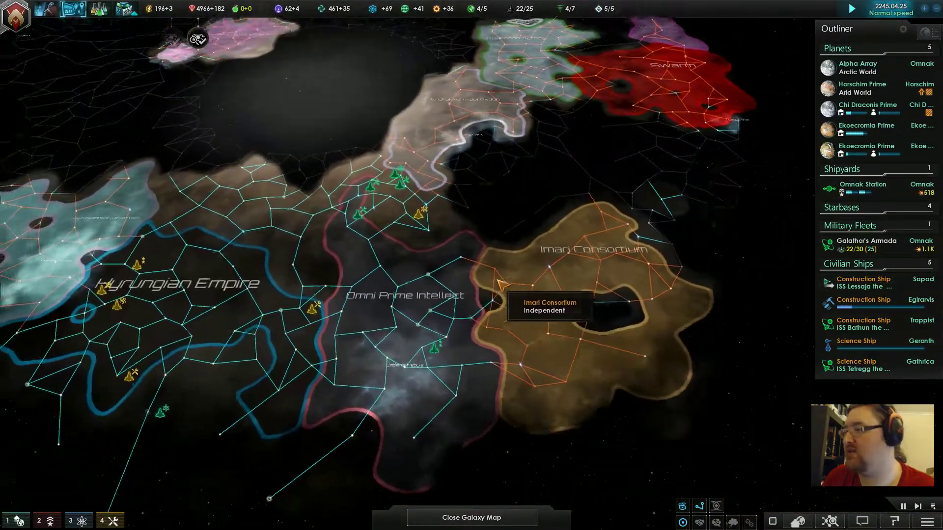
pyautogui.scroll(5, 500, 286)
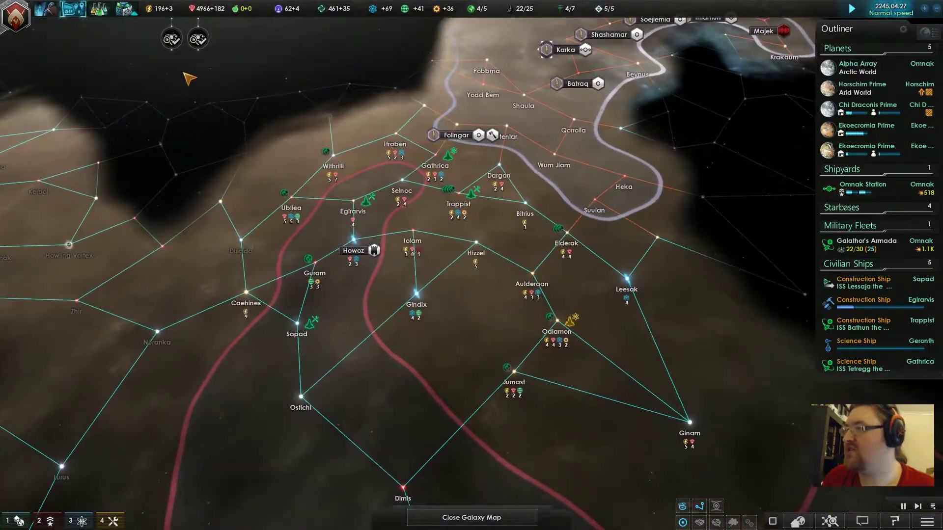
pyautogui.scroll(2, 253, 80)
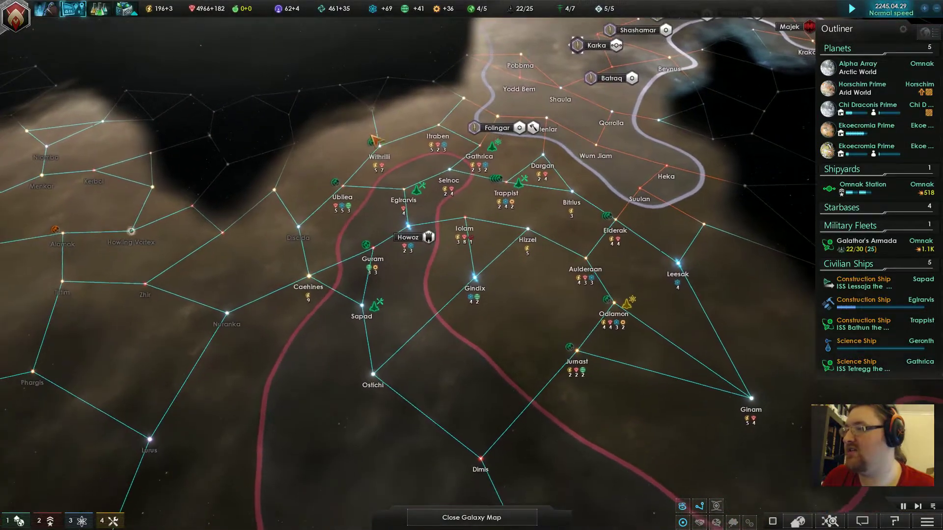
pyautogui.scroll(3, 456, 342)
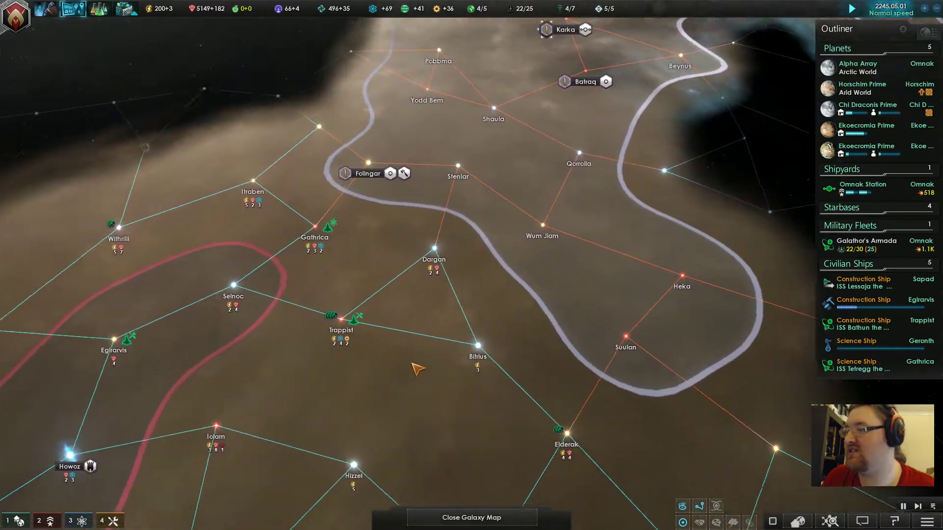
pyautogui.scroll(-5, 557, 190)
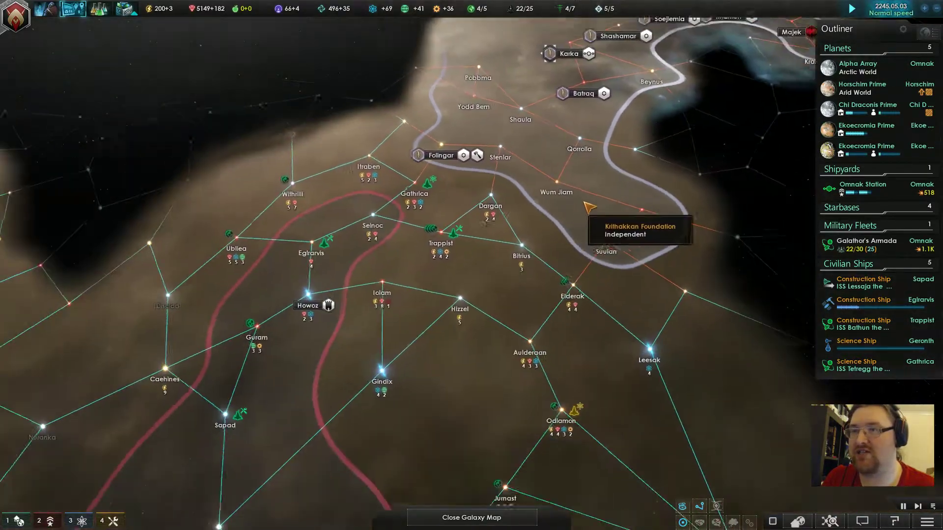
pyautogui.scroll(3, 590, 225)
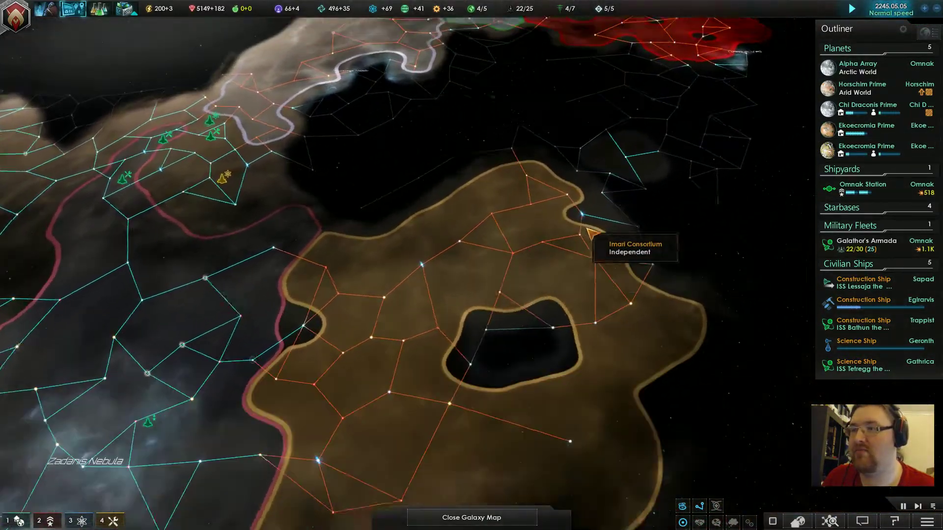
pyautogui.scroll(2, 648, 288)
pyautogui.scroll(2, 627, 295)
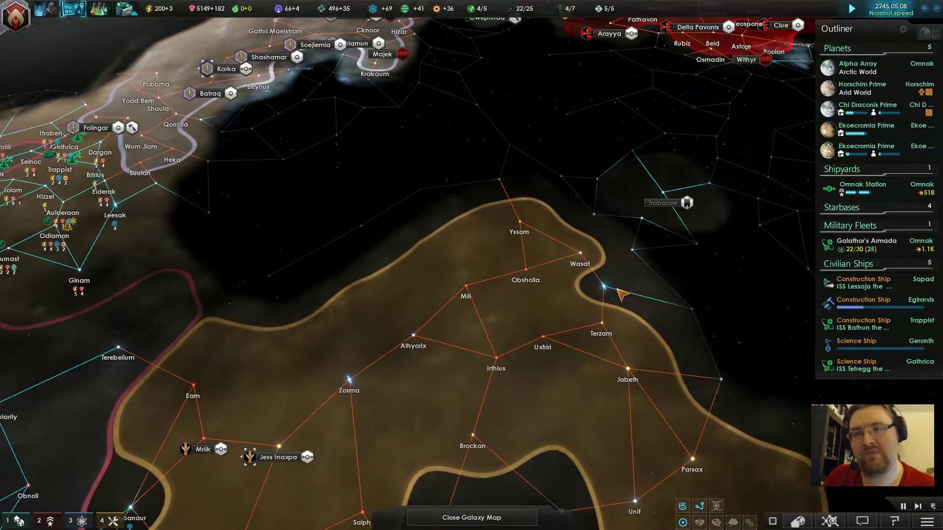
# Check current research progress, then bring up the empire management screens menu.
pyautogui.press('a')
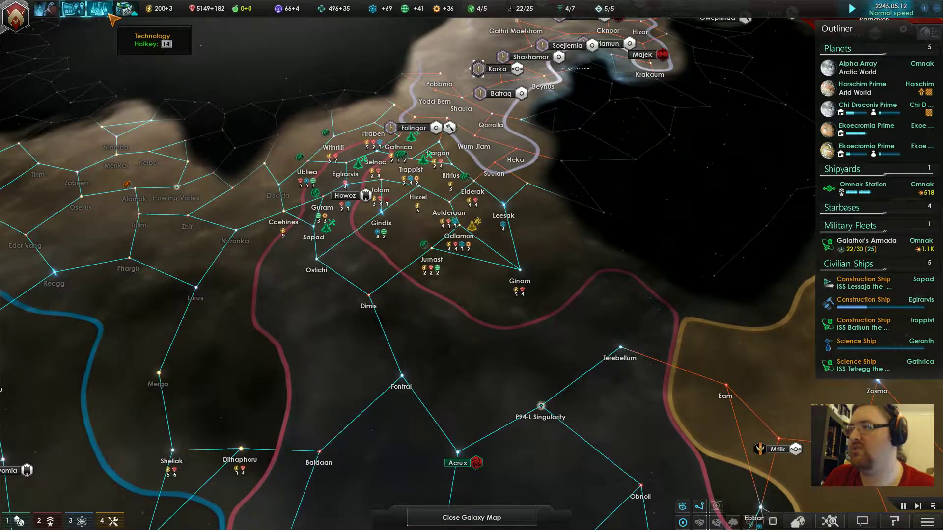
pyautogui.click(113, 16)
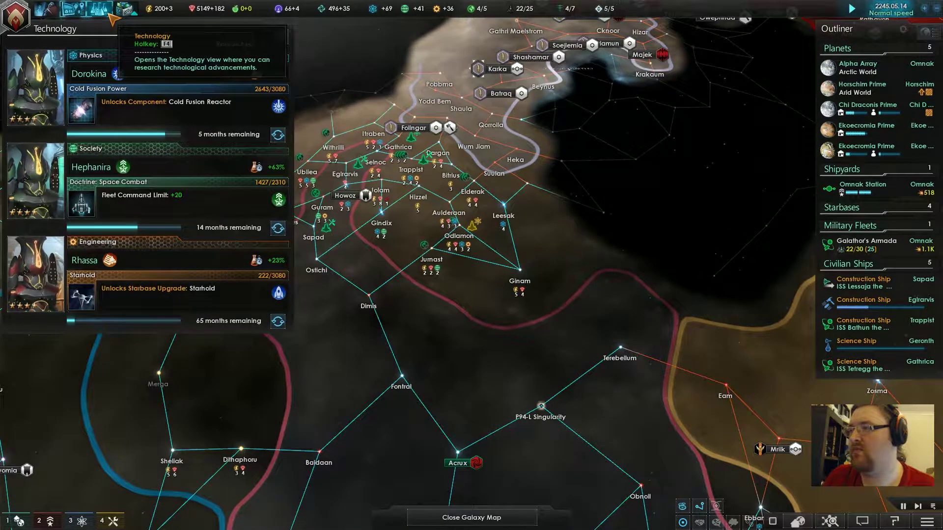
pyautogui.click(279, 29)
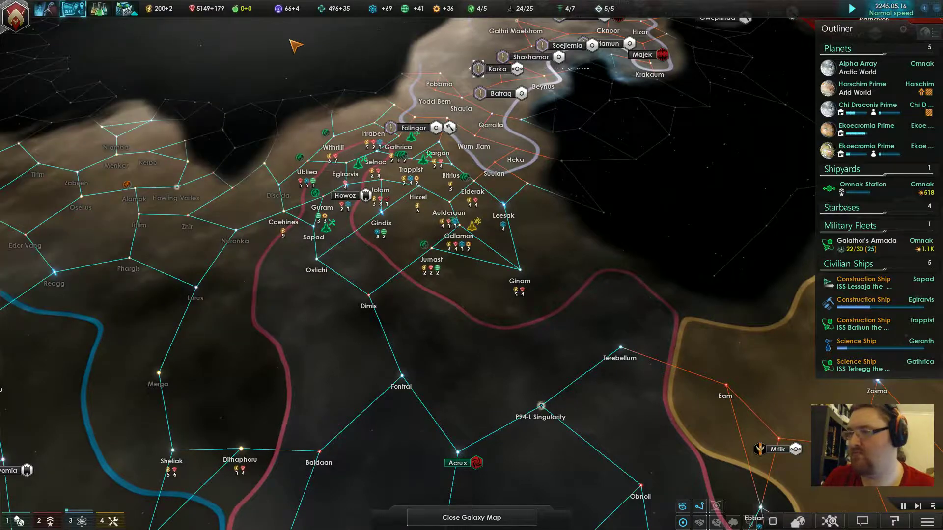
pyautogui.scroll(2, 443, 111)
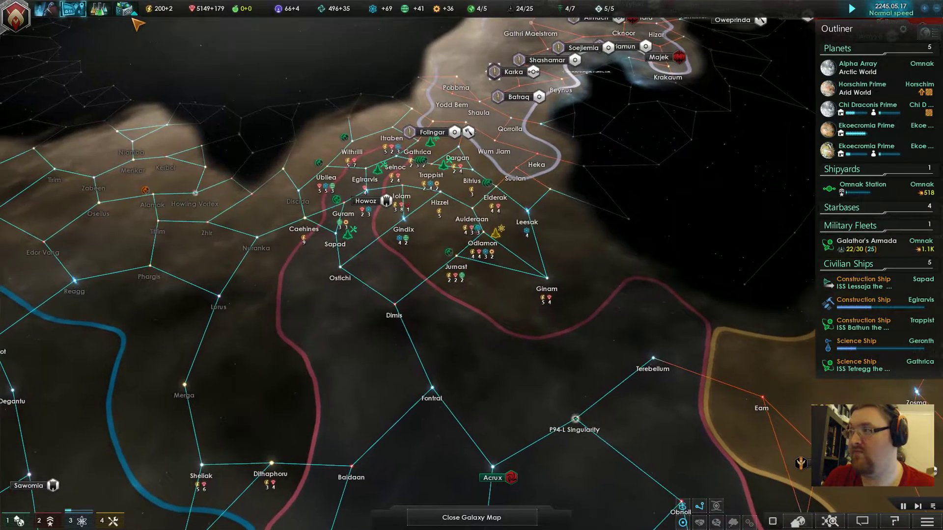
pyautogui.click(125, 9)
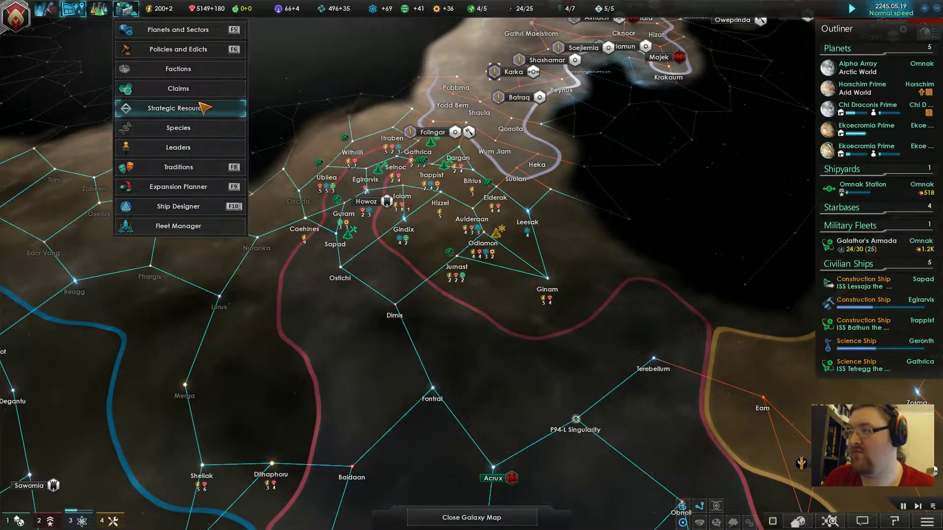
# In the Ship Designer, review Extrator Vanguard and delete the Vithar corvette design.
pyautogui.click(193, 212)
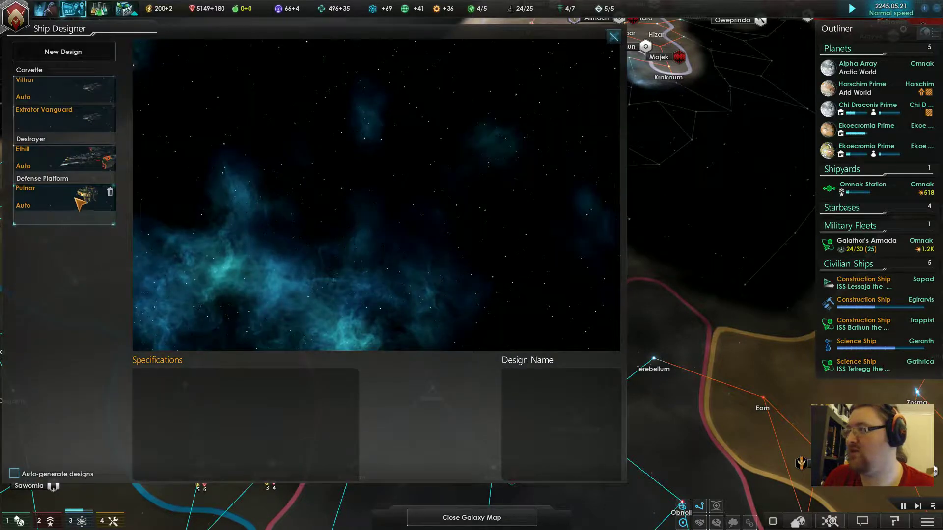
pyautogui.click(63, 117)
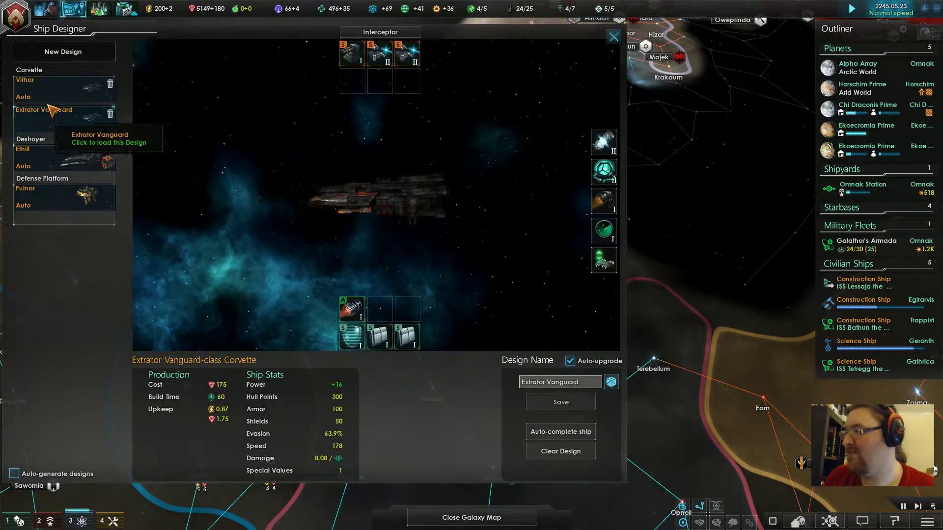
pyautogui.click(55, 95)
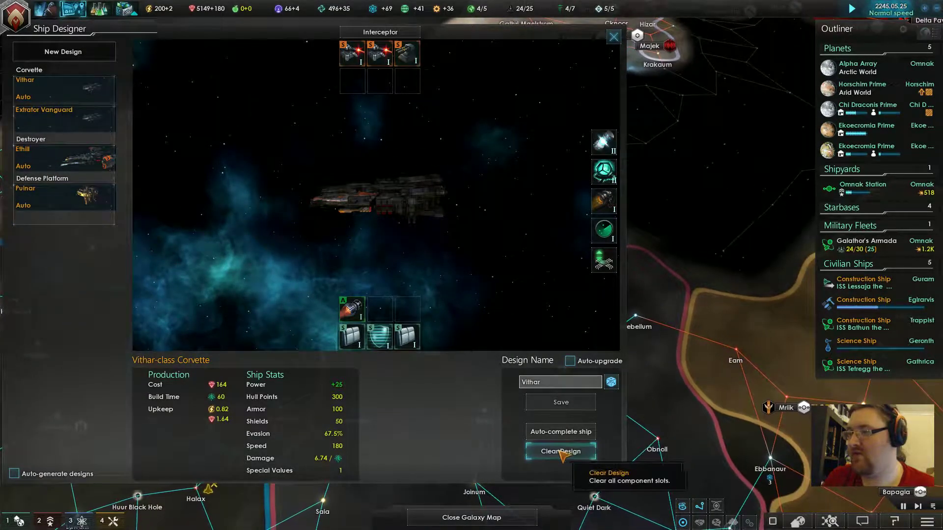
pyautogui.click(559, 452)
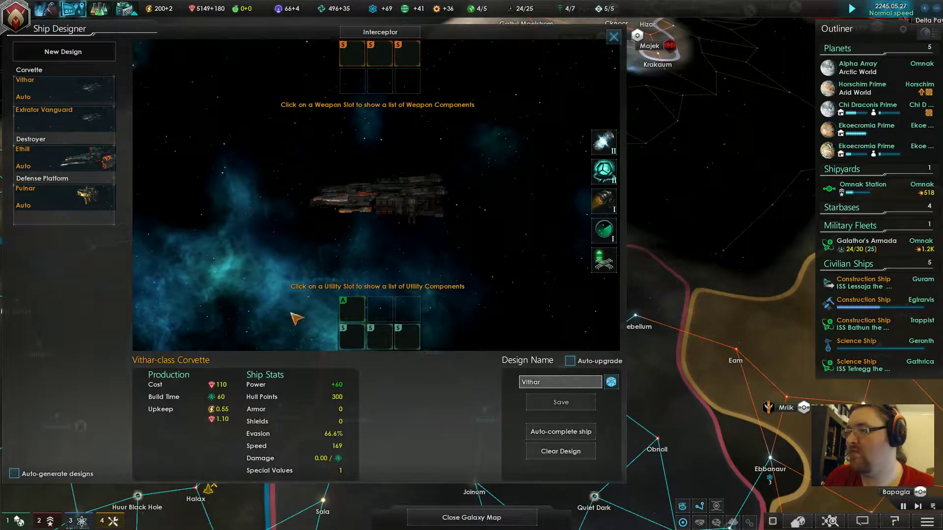
pyautogui.moveTo(59, 87)
pyautogui.click(110, 85)
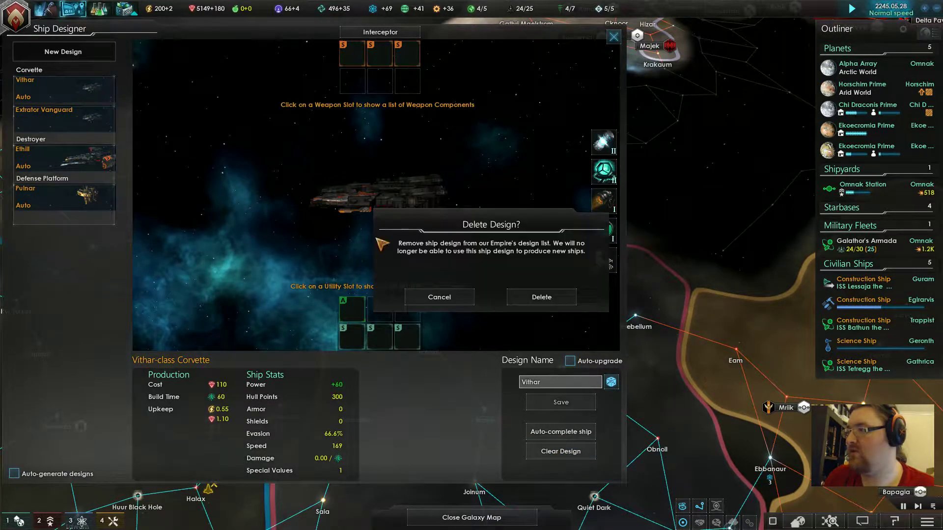
pyautogui.click(520, 297)
# Review the Ethill destroyer design, then start a new blank destroyer design.
pyautogui.click(100, 140)
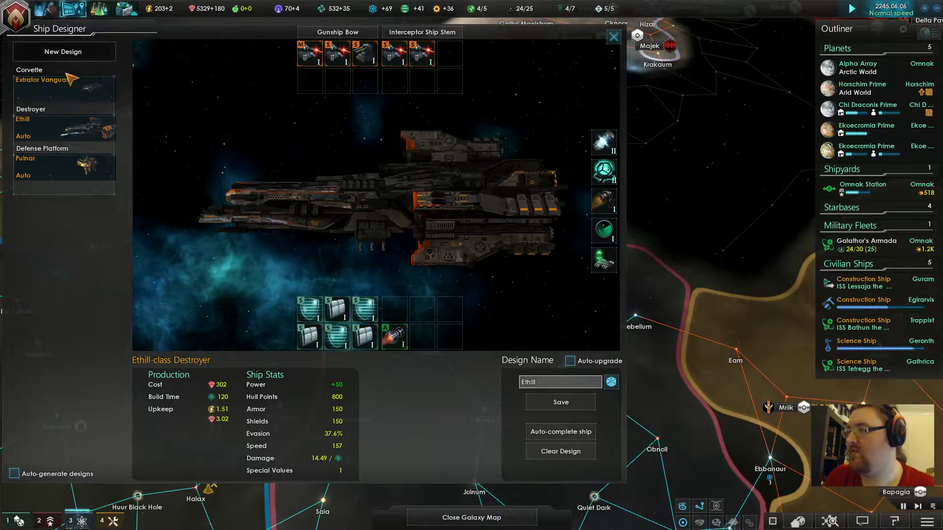
pyautogui.click(81, 54)
pyautogui.click(435, 253)
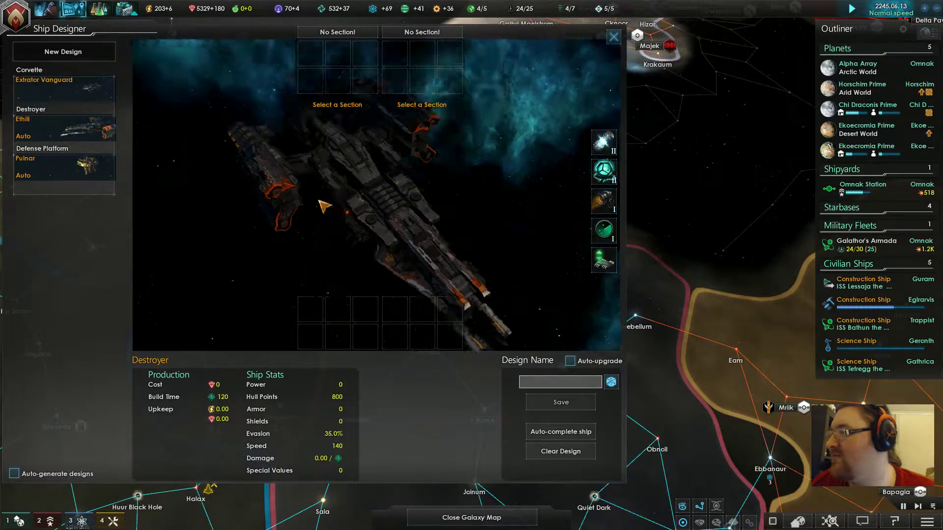
# Give the new destroyer a Gunship Bow and an Interceptor Ship Stern.
pyautogui.click(344, 42)
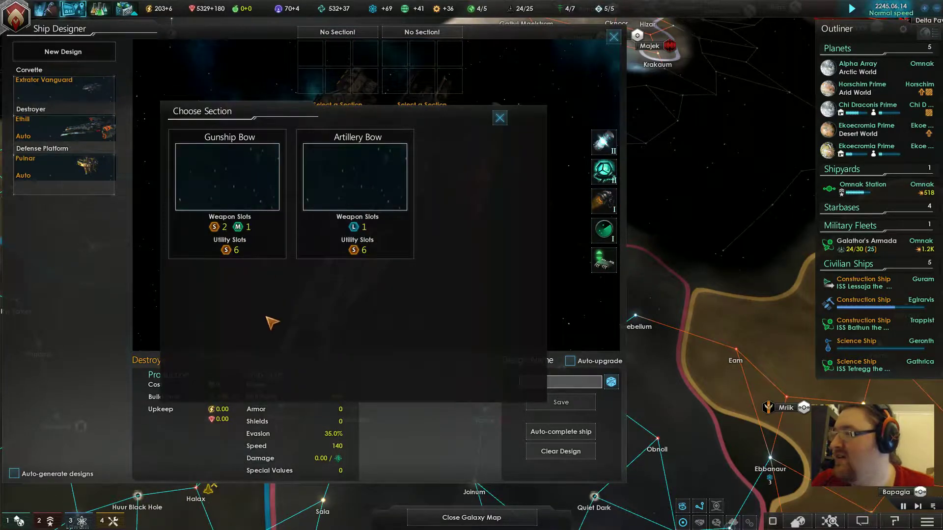
pyautogui.click(276, 185)
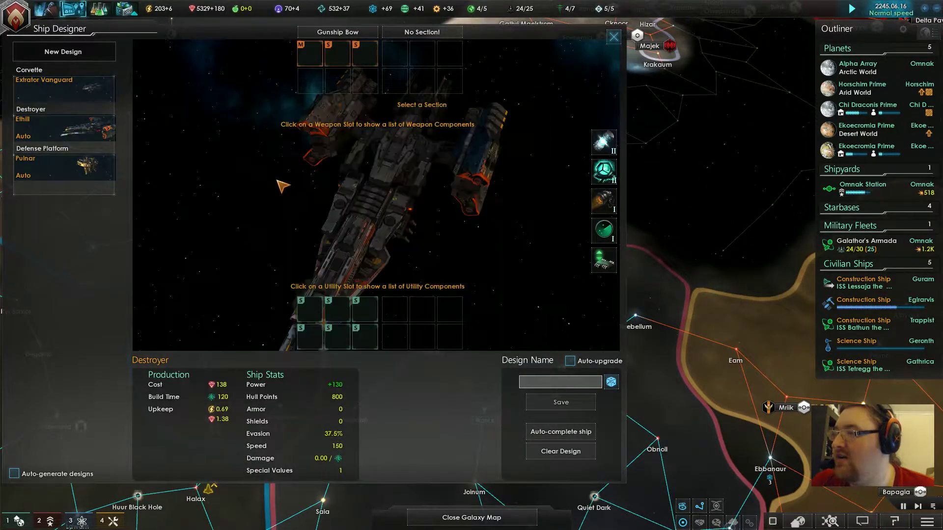
pyautogui.click(398, 29)
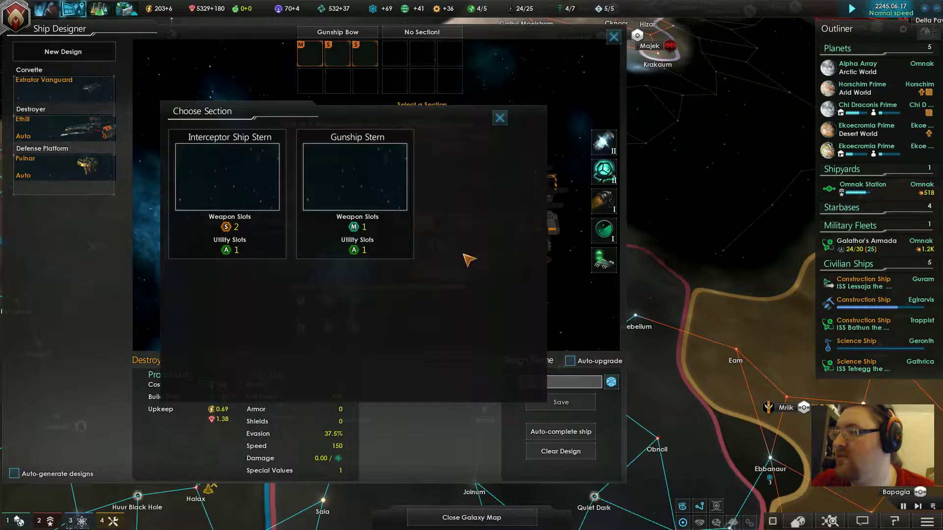
pyautogui.click(249, 188)
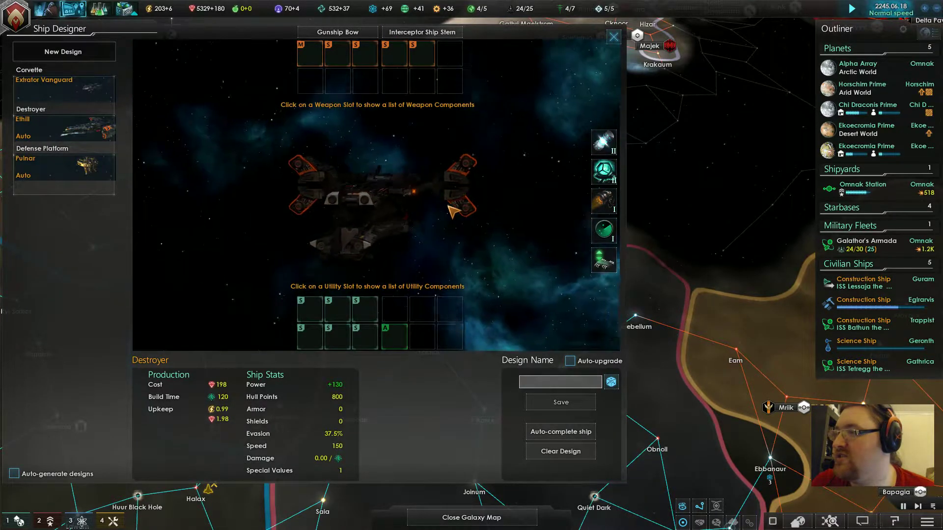
# Fit the Line combat computer and Afterburners in the auxiliary slot.
pyautogui.click(603, 259)
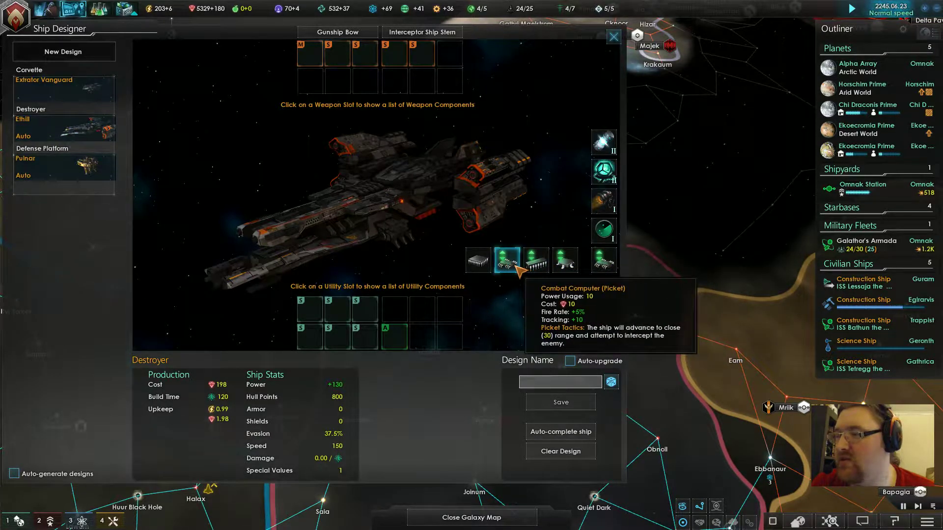
pyautogui.click(522, 269)
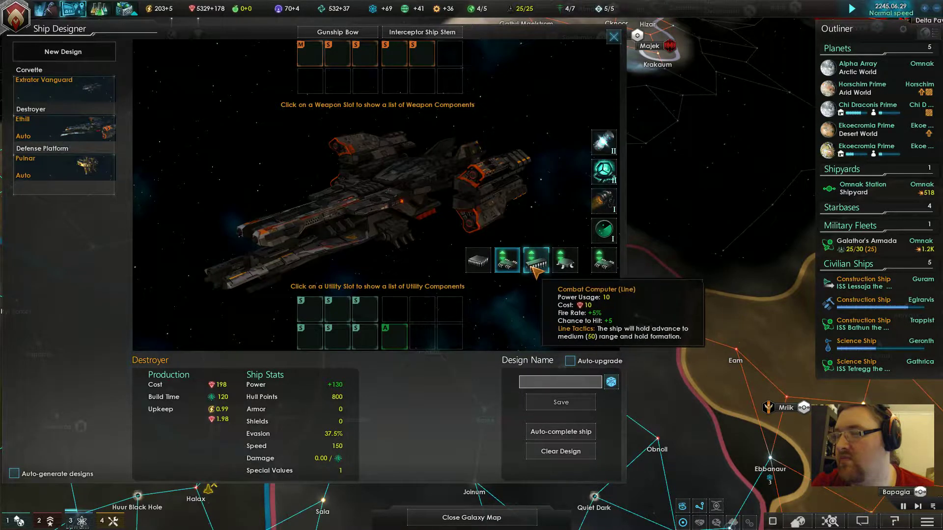
pyautogui.click(535, 262)
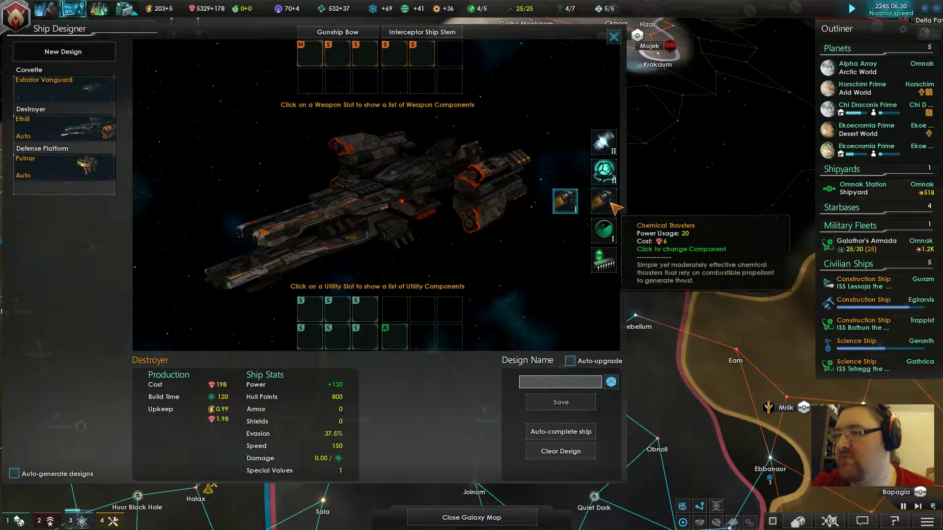
pyautogui.moveTo(603, 144)
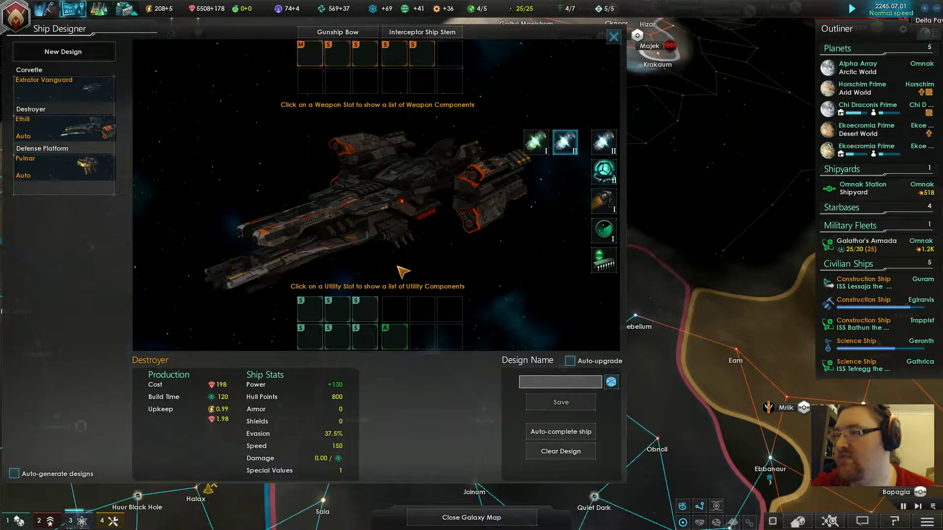
pyautogui.click(396, 335)
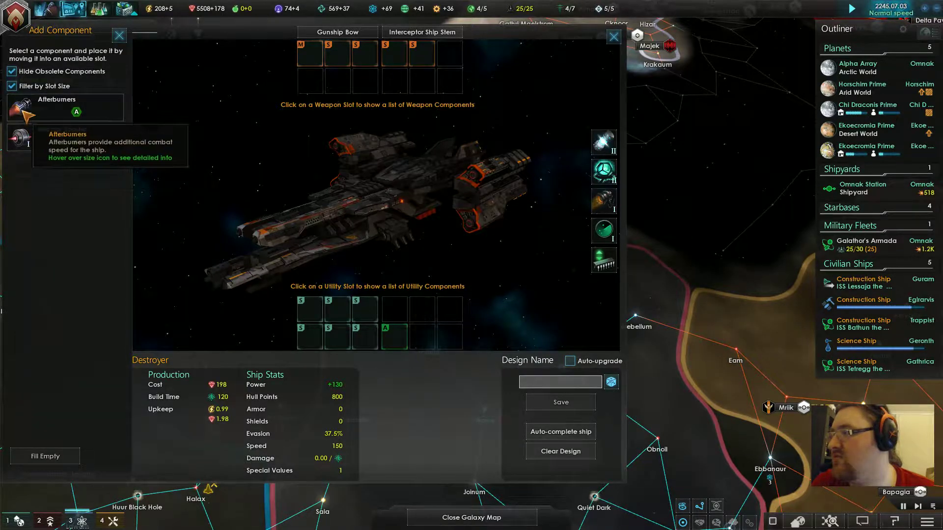
pyautogui.moveTo(40, 118); pyautogui.dragTo(394, 335)
# Fit Blue Lasers into the weapon slots and try a Mass Driver in the first.
pyautogui.click(298, 65)
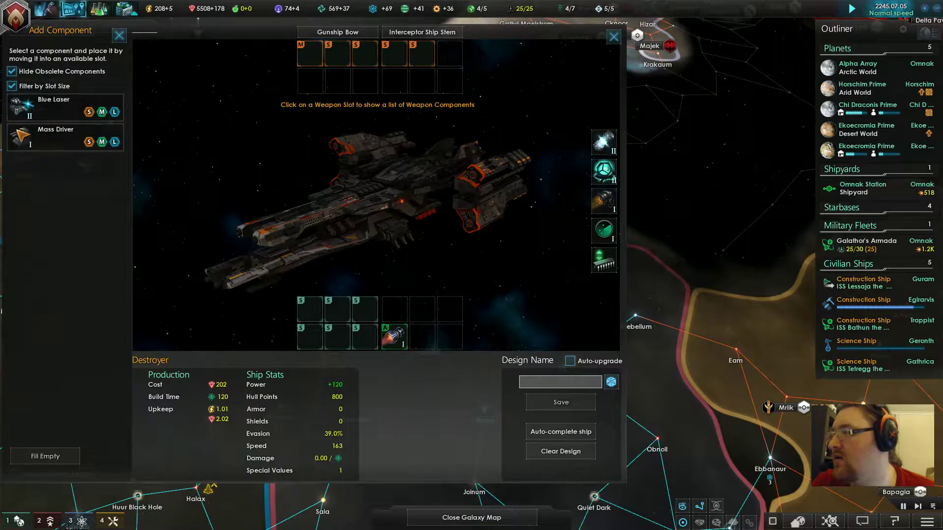
pyautogui.click(52, 117)
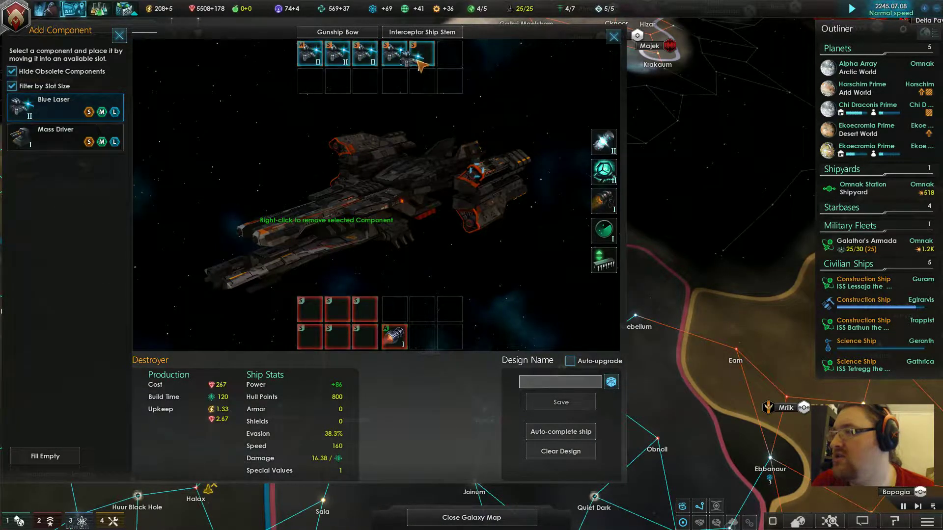
pyautogui.click(422, 66)
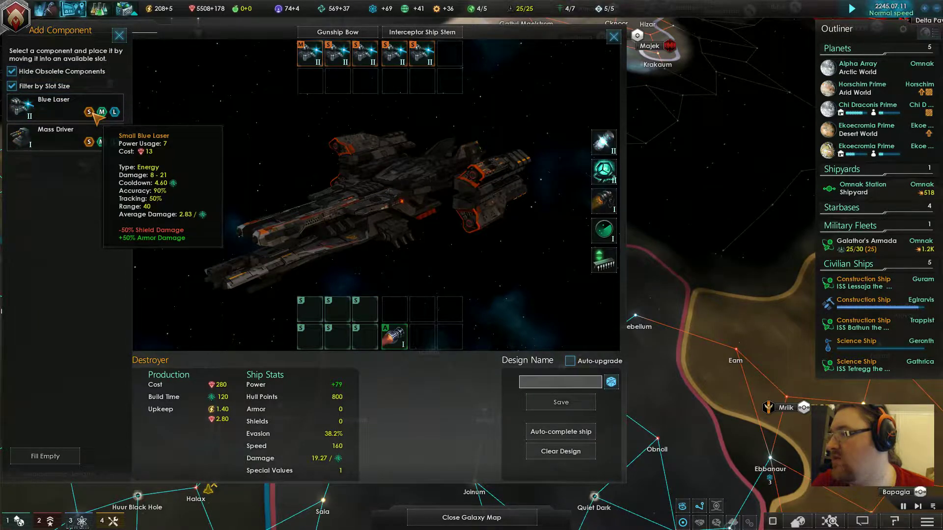
pyautogui.click(55, 136)
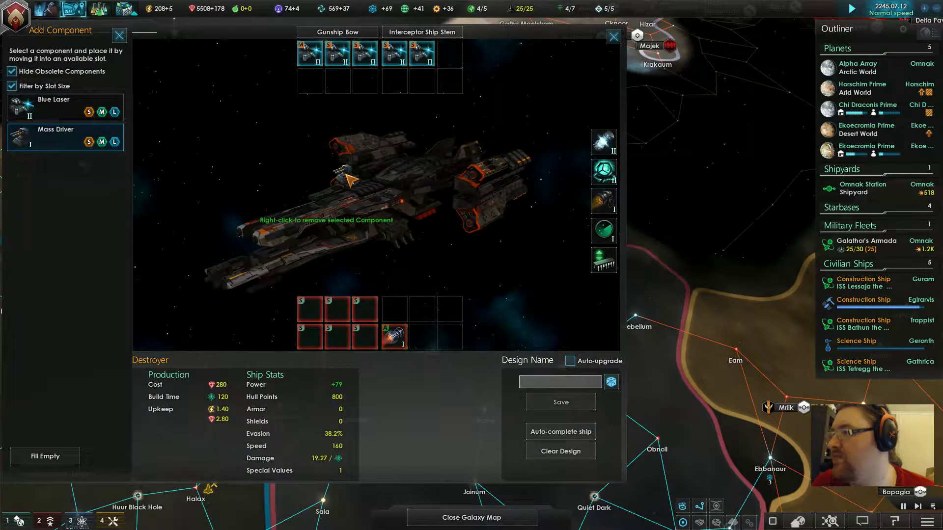
pyautogui.rightClick(389, 89)
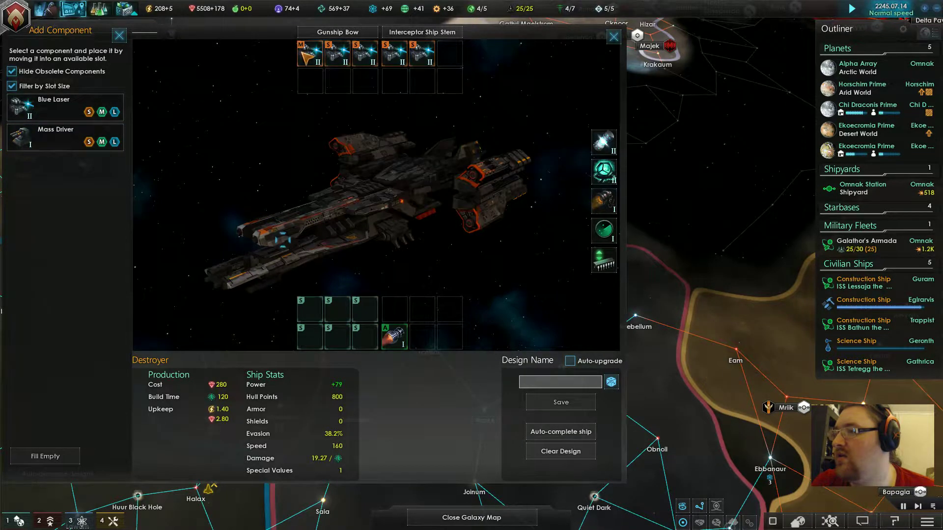
pyautogui.click(26, 136)
pyautogui.click(311, 57)
pyautogui.rightClick(276, 212)
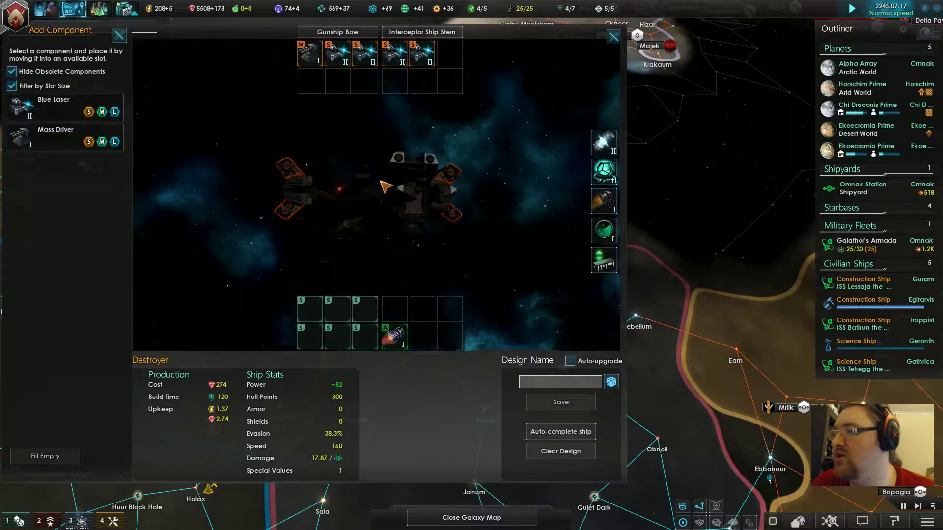
# Restore a Blue Laser to the first slot and put a Mass Driver in the third.
pyautogui.click(52, 107)
pyautogui.click(310, 55)
pyautogui.rightClick(252, 168)
pyautogui.click(49, 145)
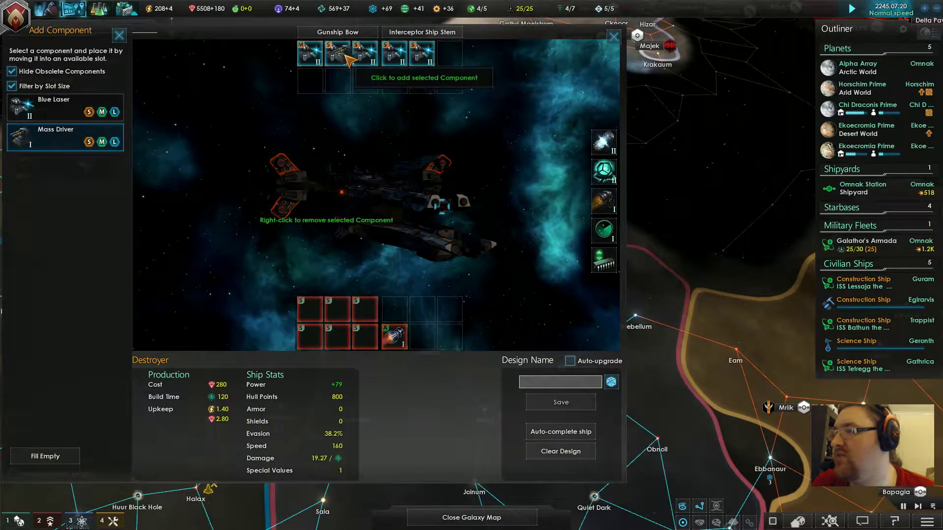
pyautogui.rightClick(331, 215)
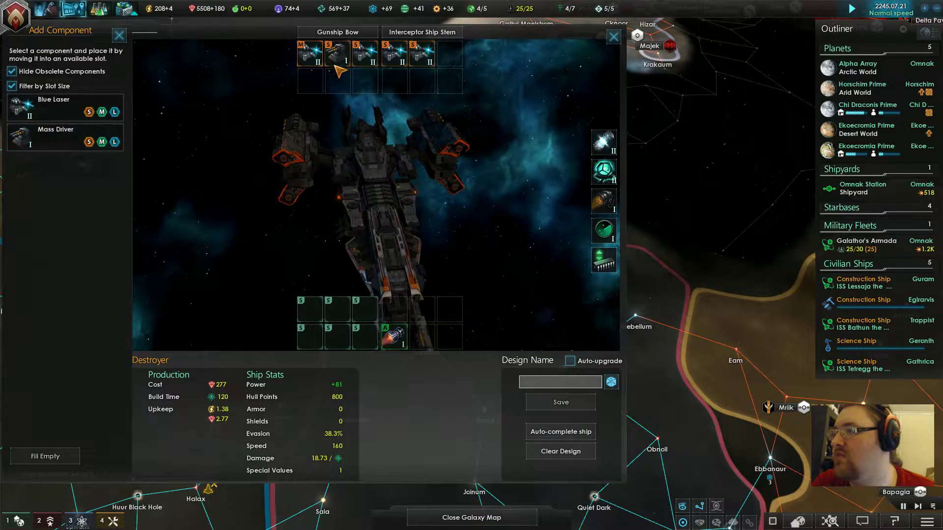
pyautogui.click(51, 136)
pyautogui.click(363, 55)
pyautogui.rightClick(327, 205)
# Fill defence slots with Nanocomposite Armor and Deflectors, then save the Forsaken design.
pyautogui.click(38, 115)
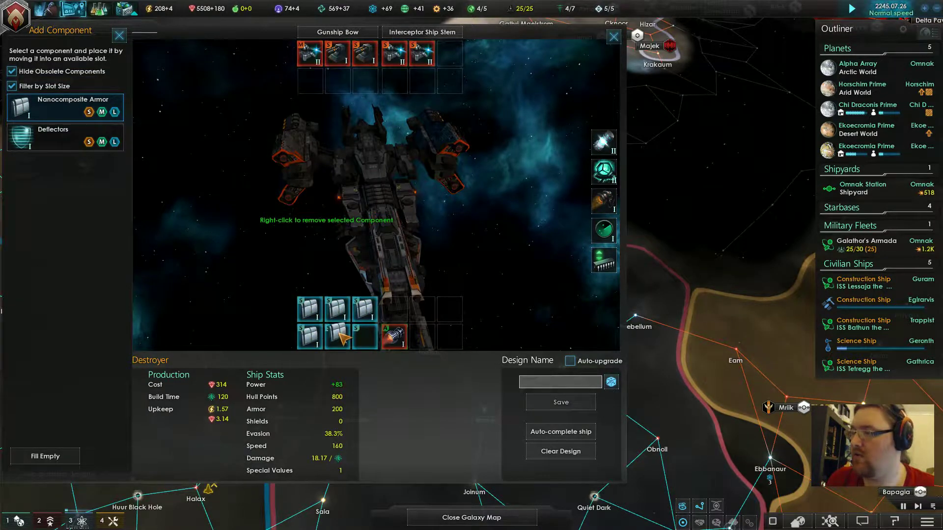
pyautogui.click(52, 132)
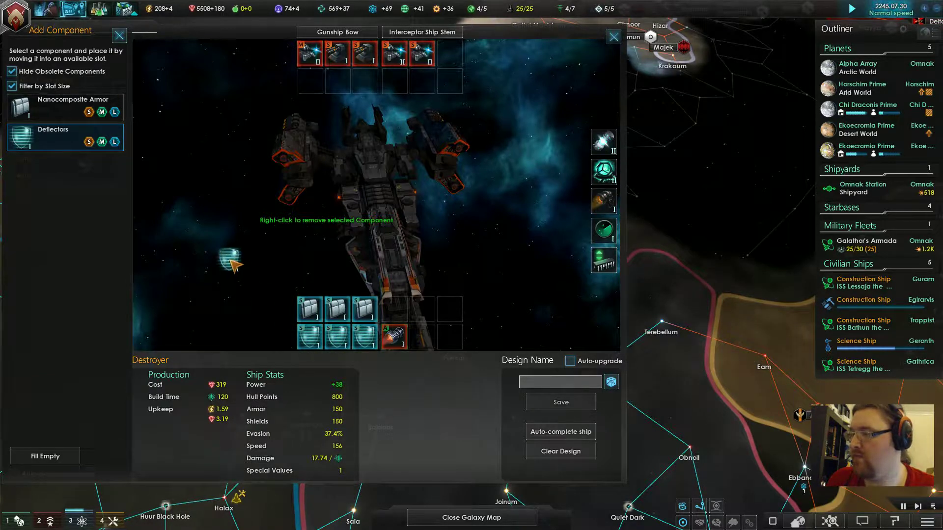
pyautogui.click(52, 109)
pyautogui.rightClick(221, 287)
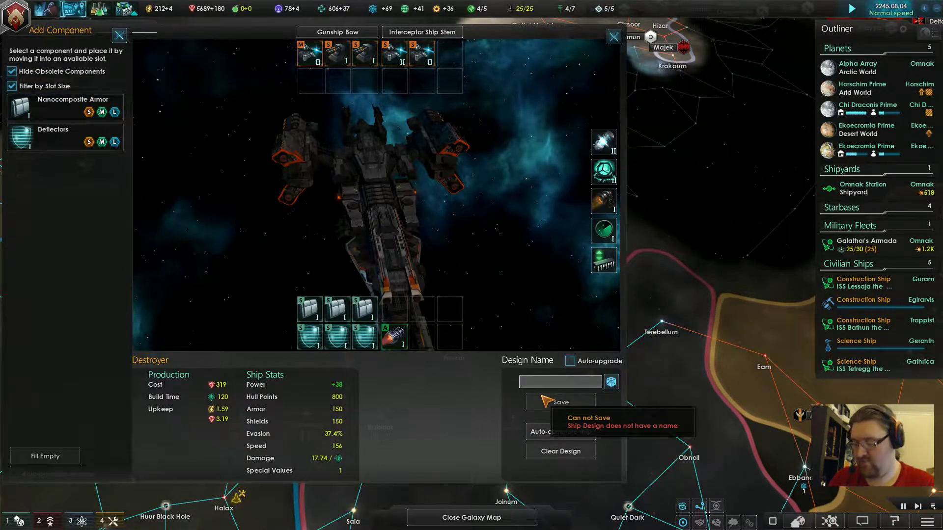
pyautogui.write('Forsaken')
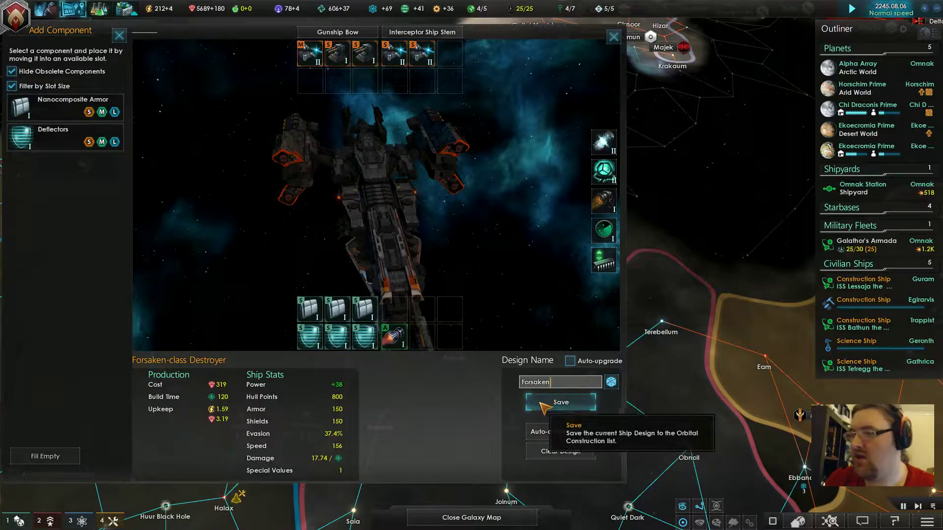
pyautogui.click(553, 406)
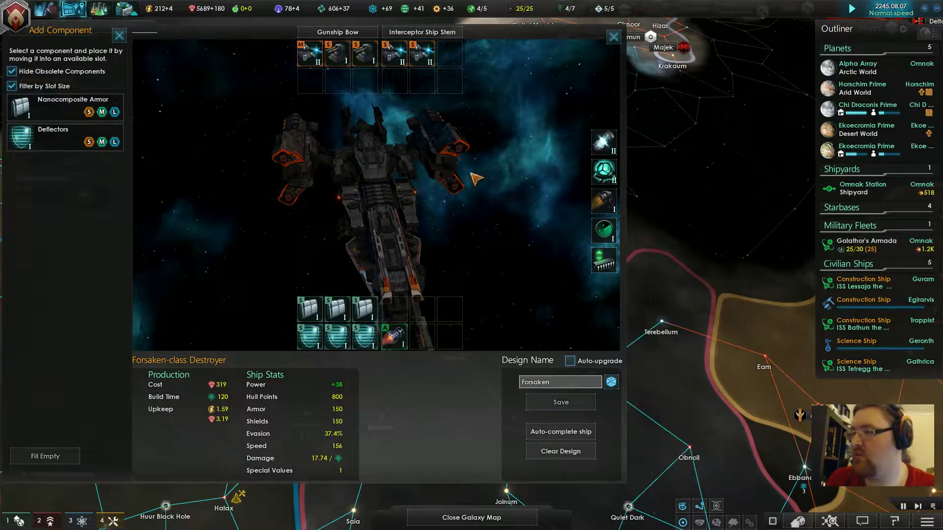
pyautogui.click(613, 35)
pyautogui.scroll(3, 549, 290)
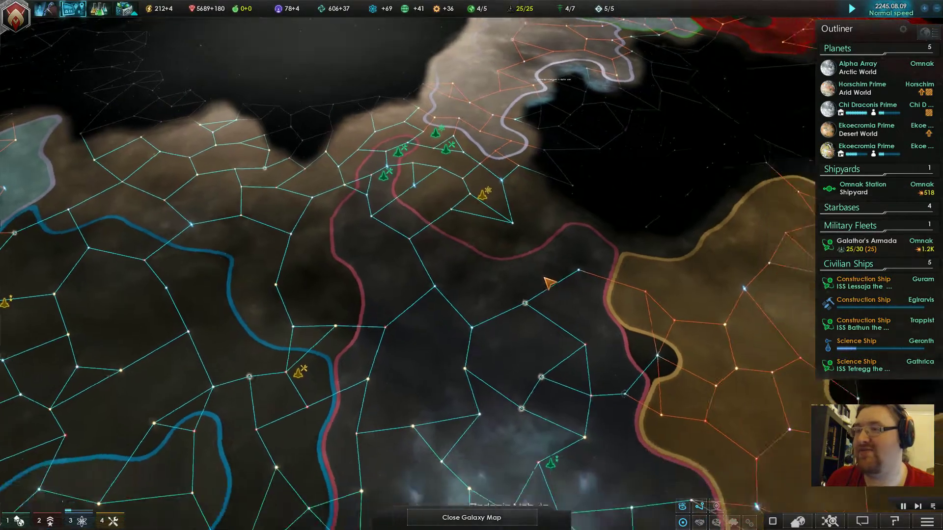
pyautogui.scroll(3, 549, 289)
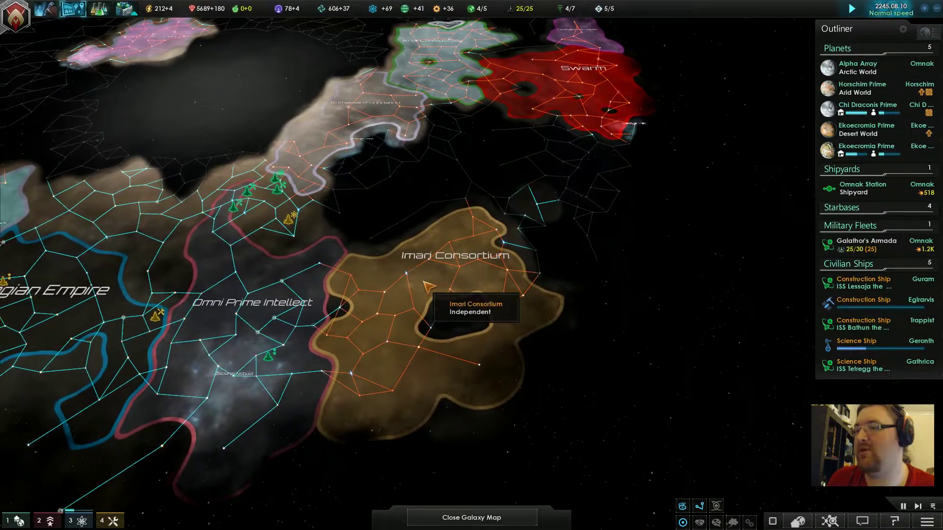
pyautogui.scroll(3, 442, 302)
pyautogui.scroll(3, 401, 308)
pyautogui.scroll(3, 401, 309)
# Order ISS Bathun the Champion to build an outpost starbase at Trappist.
pyautogui.click(398, 313)
pyautogui.scroll(2, 393, 327)
pyautogui.scroll(2, 390, 326)
pyautogui.rightClick(405, 264)
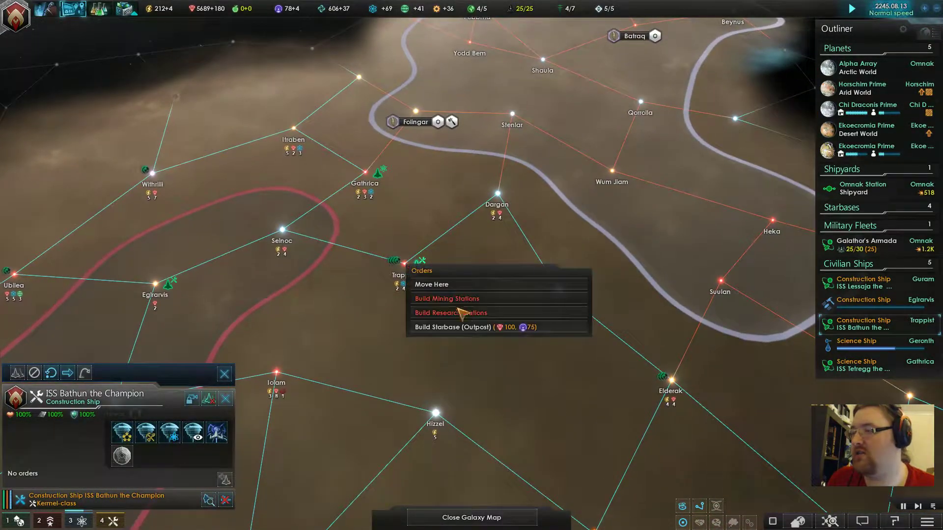
pyautogui.click(464, 327)
pyautogui.click(316, 336)
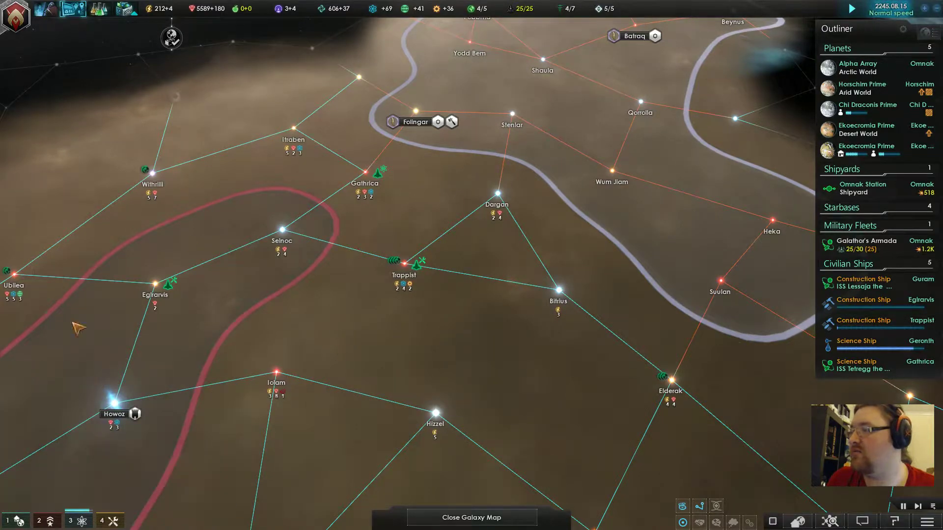
pyautogui.scroll(-3, 345, 357)
pyautogui.scroll(-2, 410, 336)
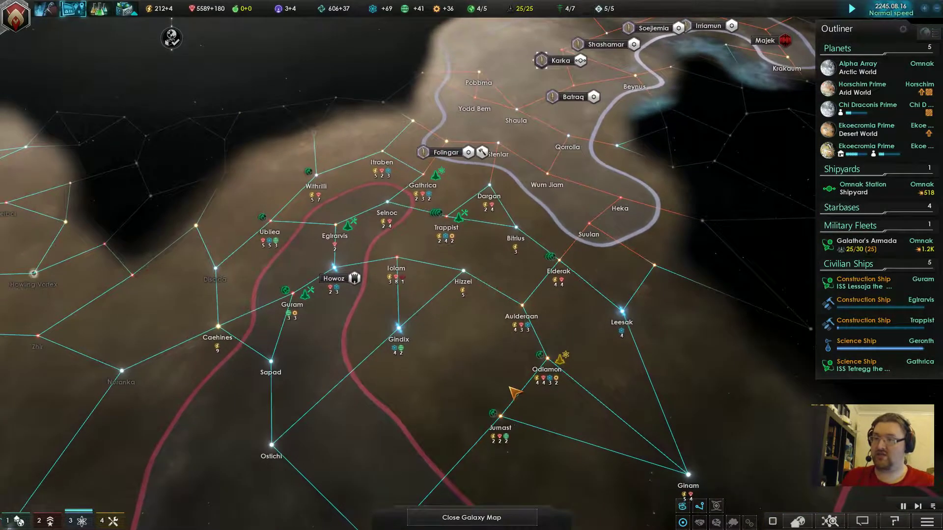
pyautogui.scroll(1, 383, 191)
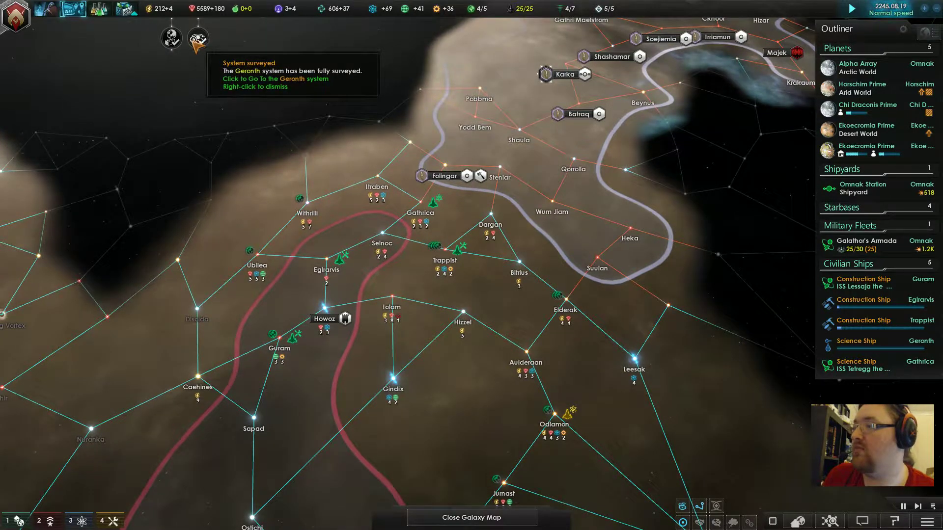
# Send ISS Tetregg the Nimble to survey the unknown systems, then select ISS Lessaja at Guram.
pyautogui.click(850, 365)
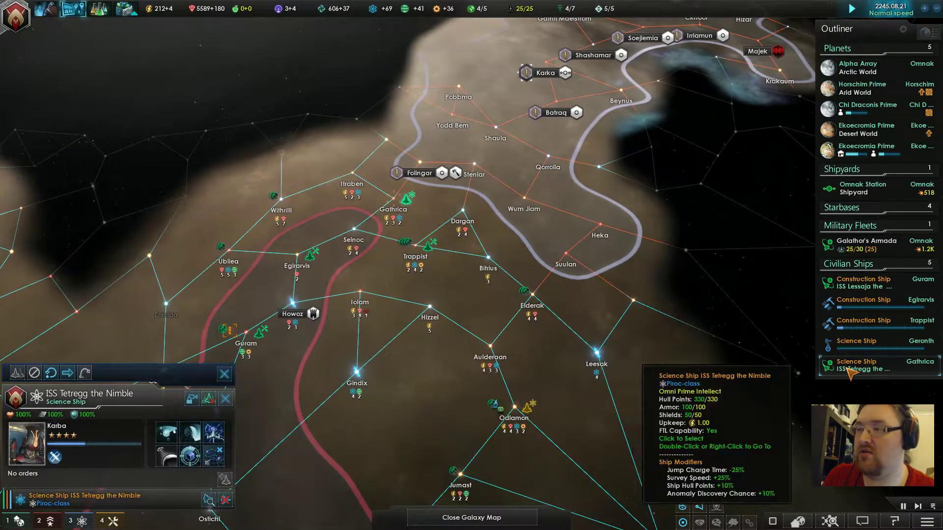
pyautogui.doubleClick(850, 372)
pyautogui.rightClick(453, 193)
pyautogui.click(471, 212)
pyautogui.rightClick(419, 165)
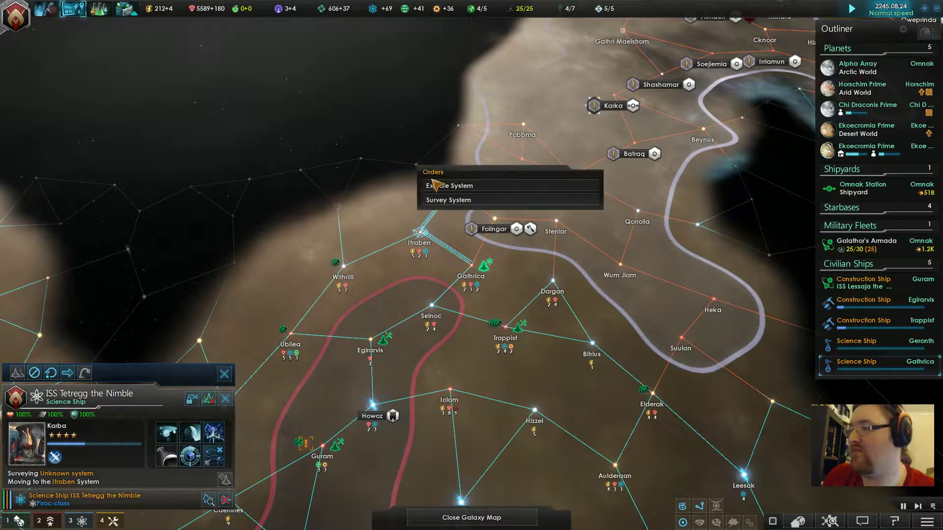
pyautogui.click(442, 201)
pyautogui.rightClick(460, 127)
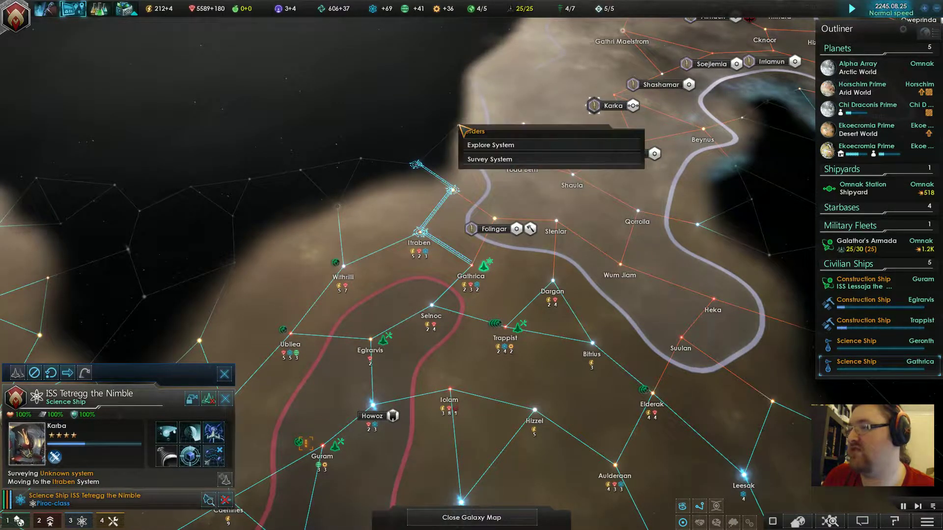
pyautogui.click(476, 163)
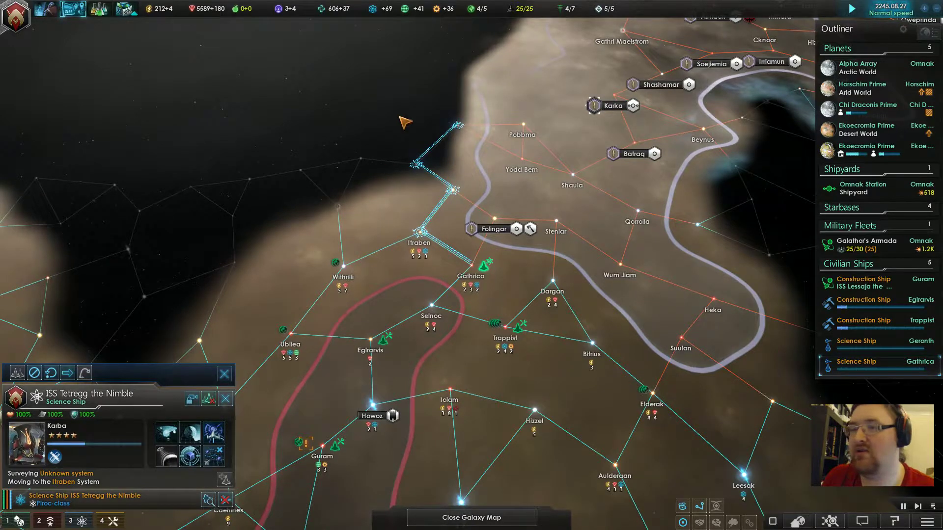
pyautogui.click(405, 120)
pyautogui.click(864, 285)
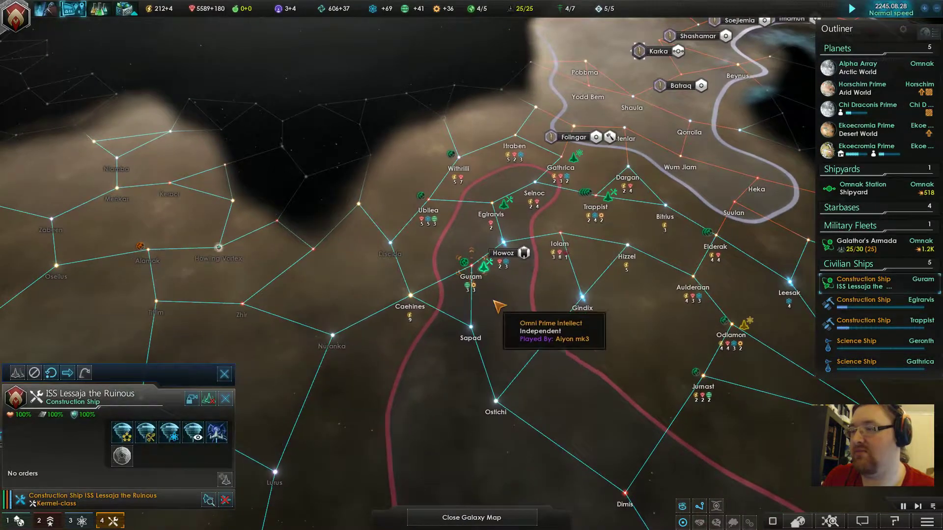
pyautogui.scroll(3, 498, 300)
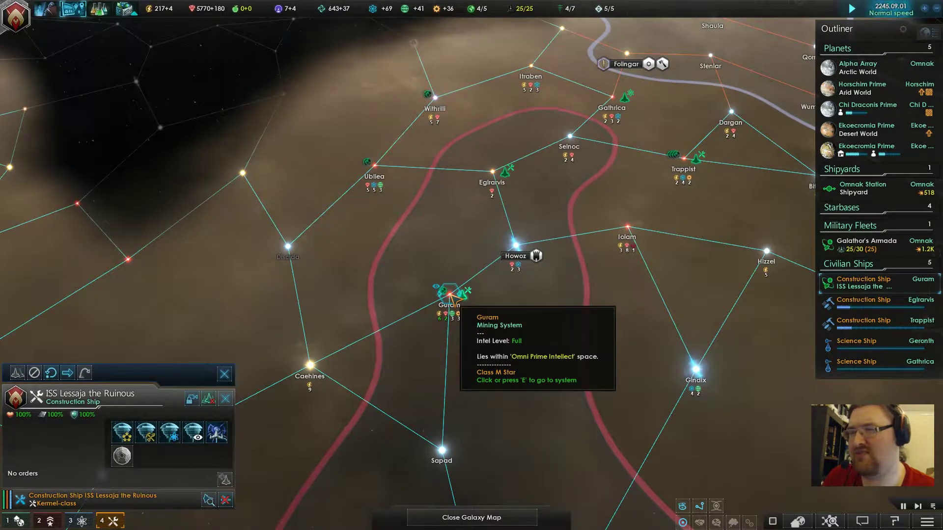
# Have ISS Lessaja build the Howoz II mining station, then queue a move to Egiravis.
pyautogui.rightClick(516, 246)
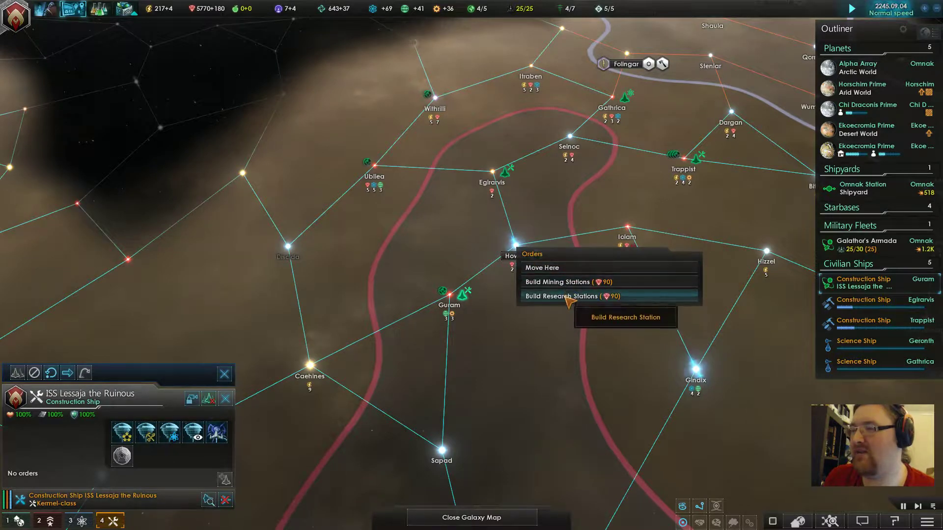
pyautogui.click(601, 283)
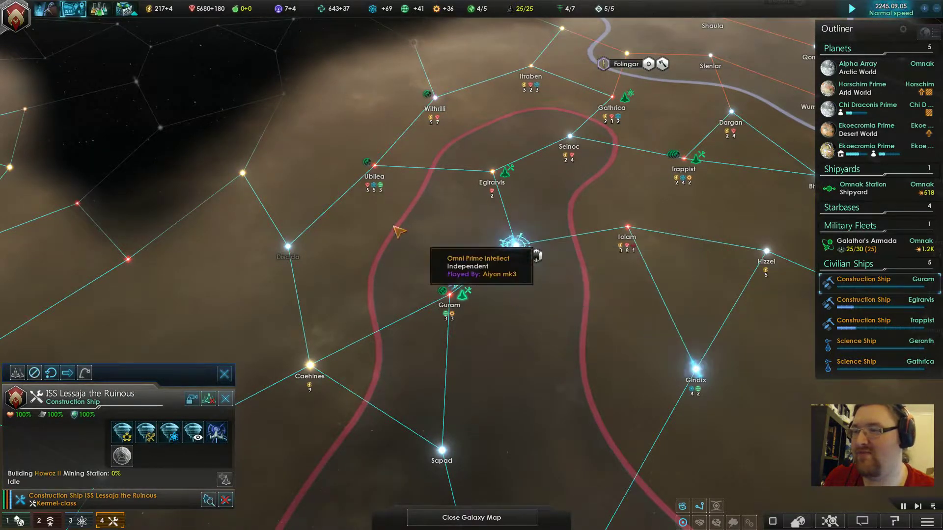
pyautogui.rightClick(494, 169)
pyautogui.click(529, 193)
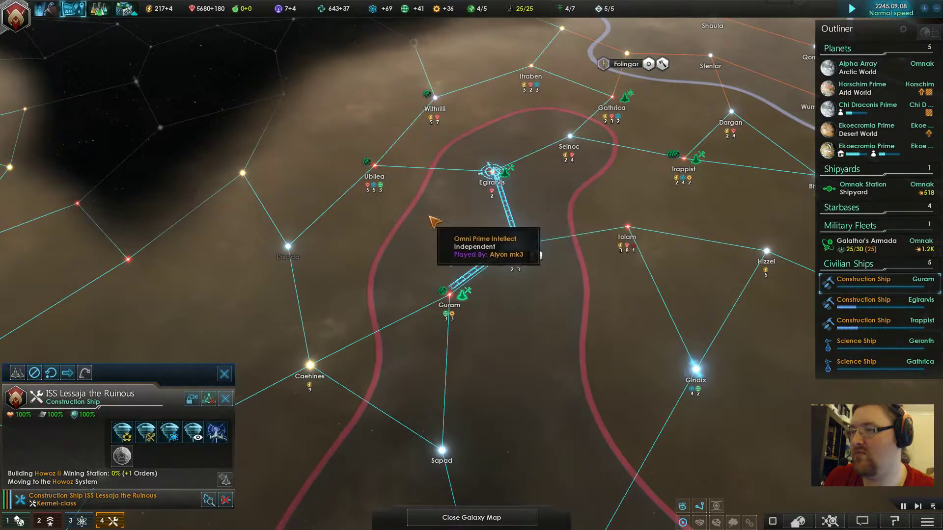
pyautogui.press('Escape')
pyautogui.click(508, 174)
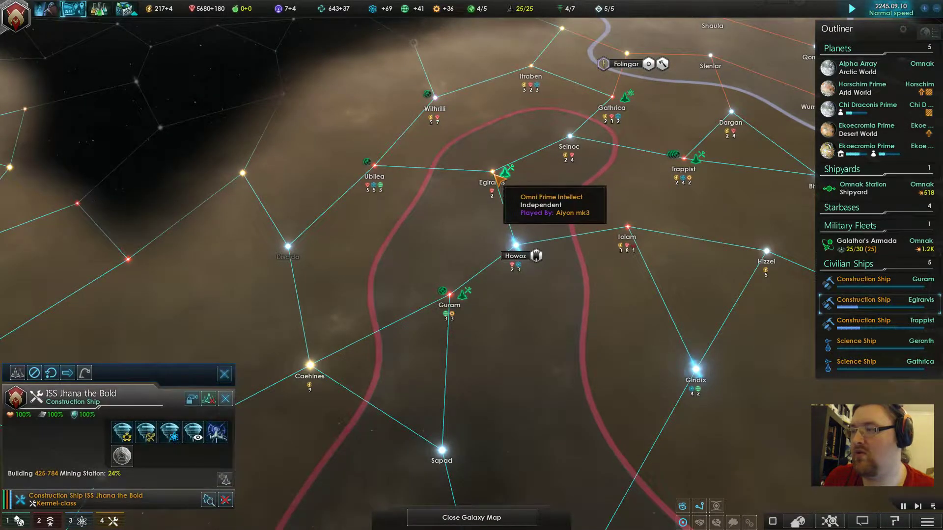
pyautogui.press('Escape')
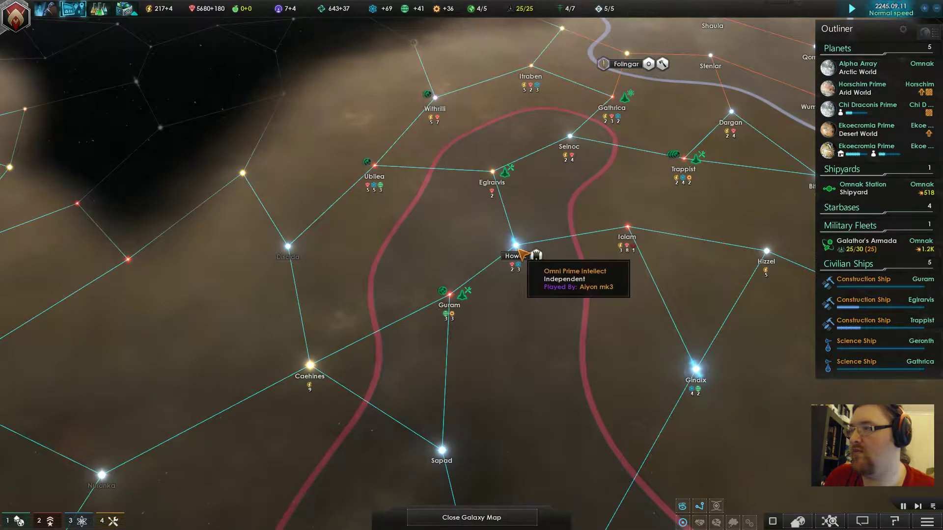
# Upgrade the Howoz frontier outpost to a Starport for 300 minerals, then view the galaxy.
pyautogui.click(517, 246)
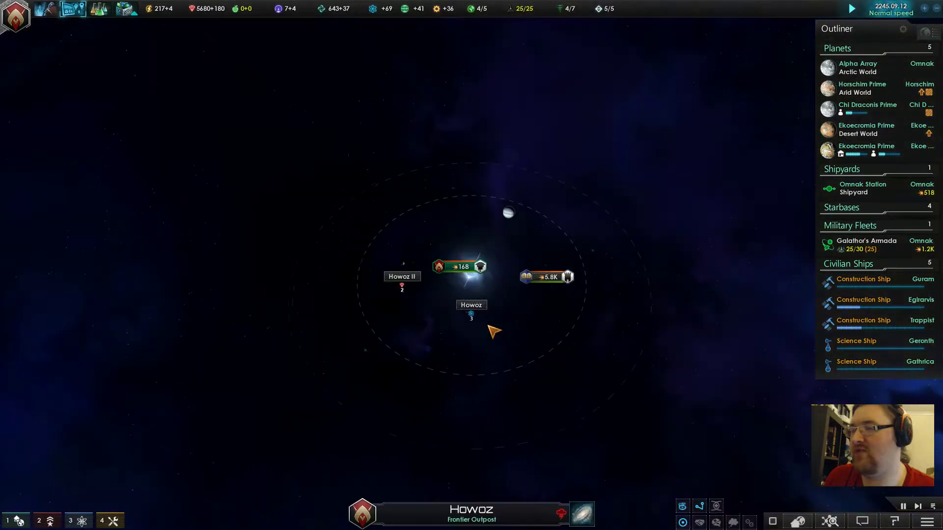
pyautogui.scroll(3, 501, 340)
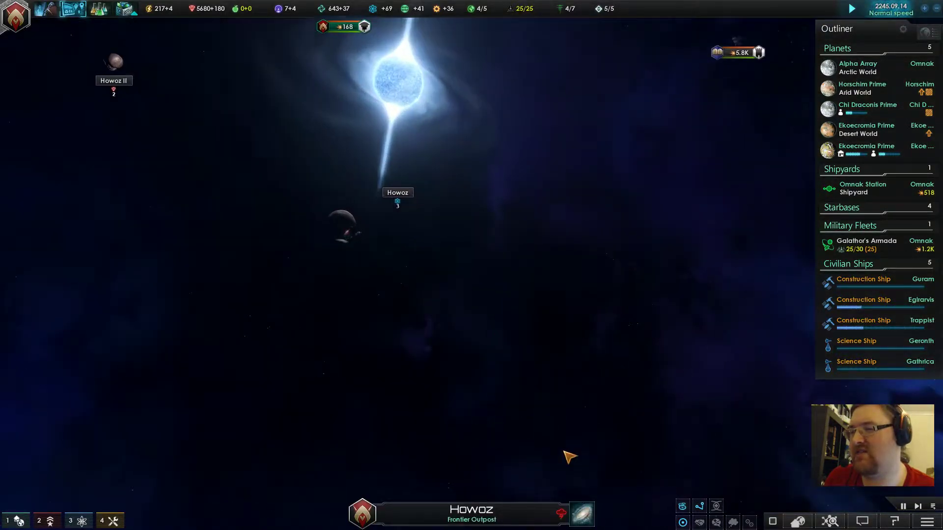
pyautogui.scroll(3, 463, 356)
pyautogui.scroll(-3, 457, 365)
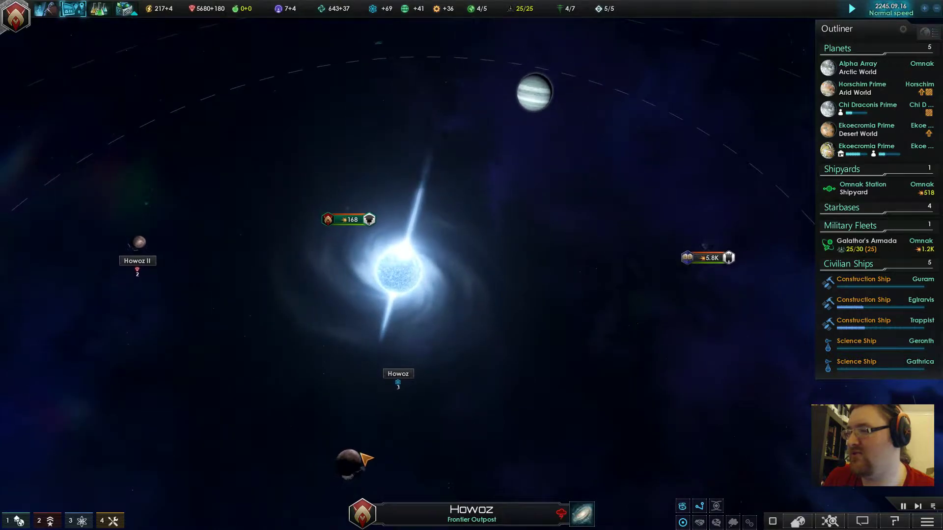
pyautogui.scroll(2, 445, 409)
pyautogui.scroll(3, 464, 376)
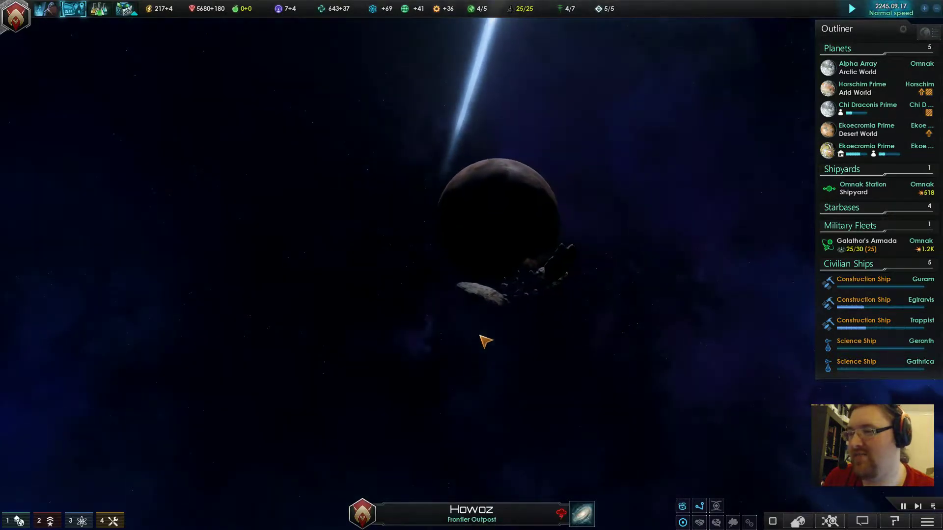
pyautogui.scroll(-3, 485, 340)
pyautogui.scroll(-3, 520, 347)
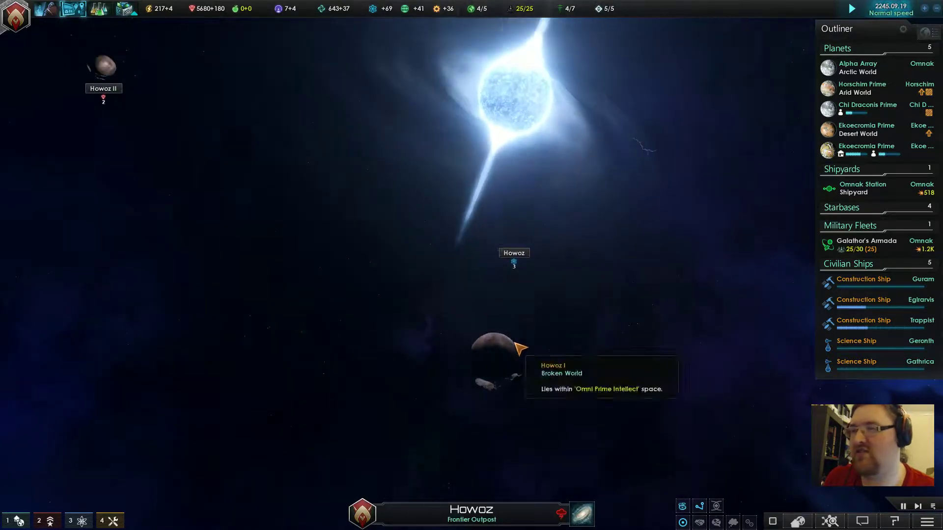
pyautogui.scroll(-2, 520, 347)
pyautogui.scroll(-2, 520, 347)
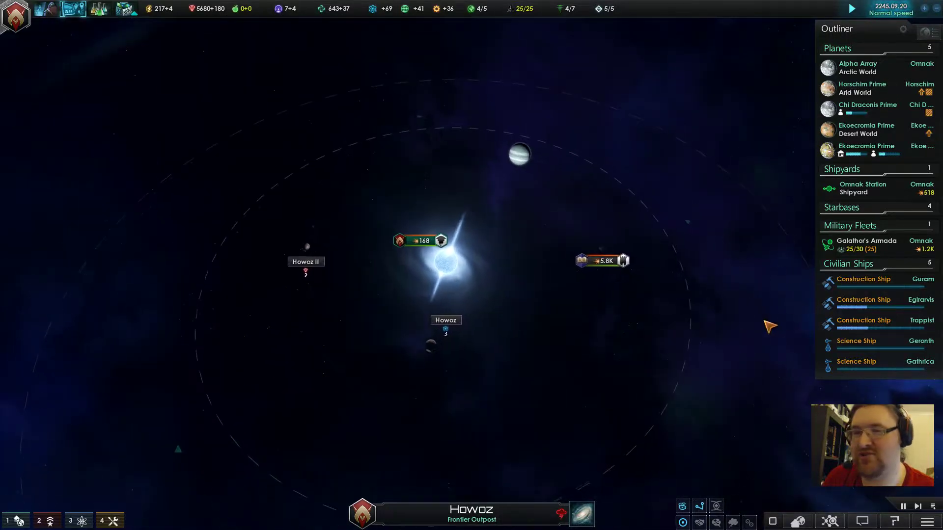
pyautogui.scroll(2, 407, 277)
pyautogui.scroll(2, 407, 276)
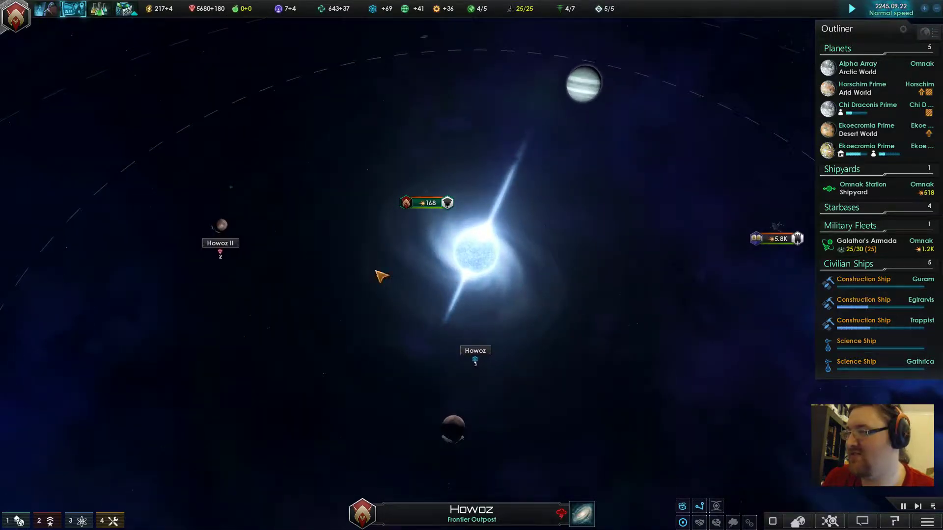
pyautogui.click(431, 196)
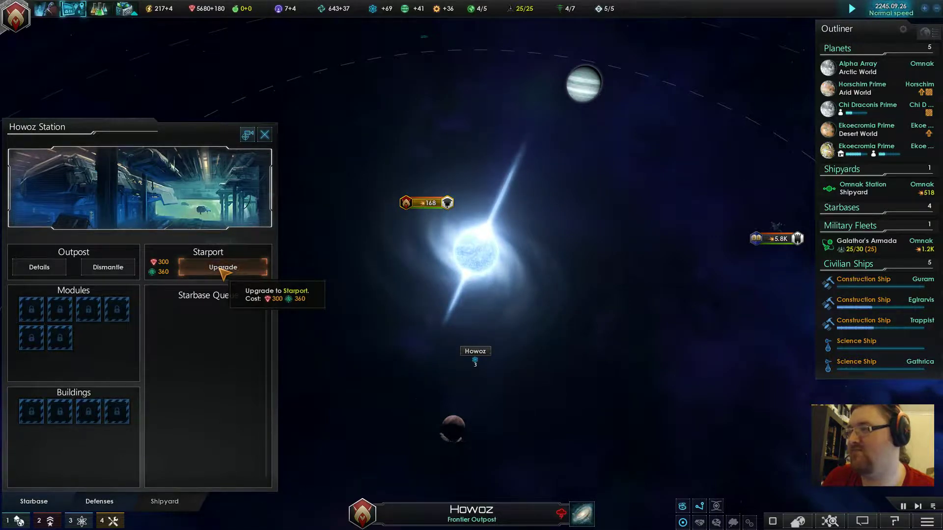
pyautogui.press('Escape')
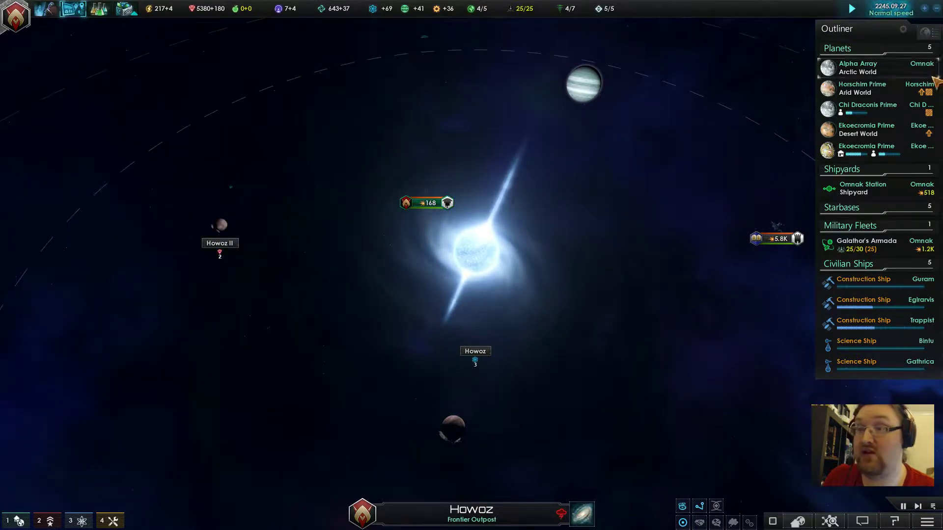
pyautogui.click(582, 514)
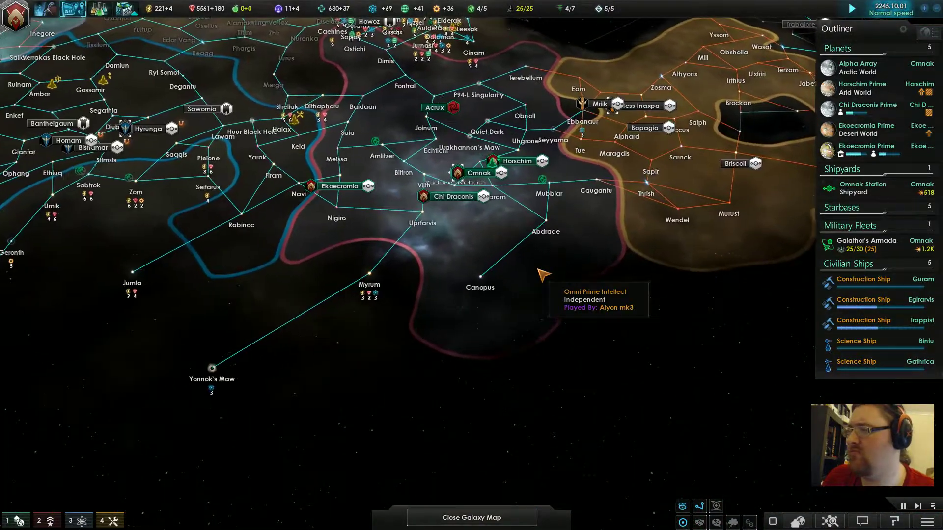
pyautogui.scroll(5, 525, 271)
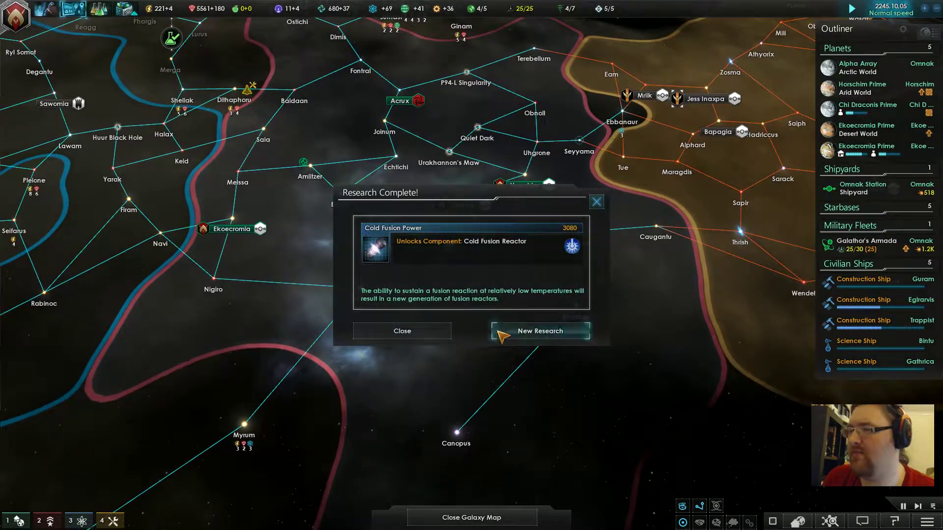
# After Cold Fusion Power, queue Improved Deflectors research and open Ekoecromia Prime.
pyautogui.click(509, 337)
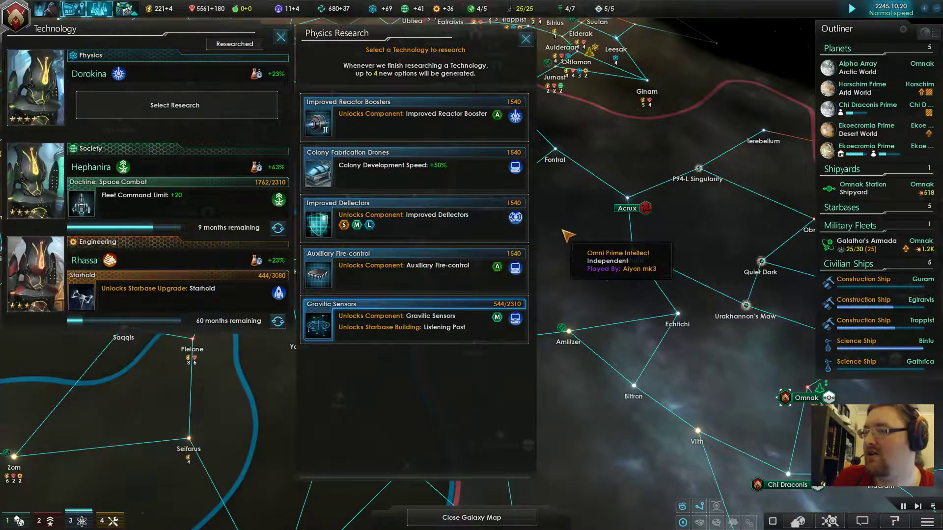
pyautogui.click(476, 189)
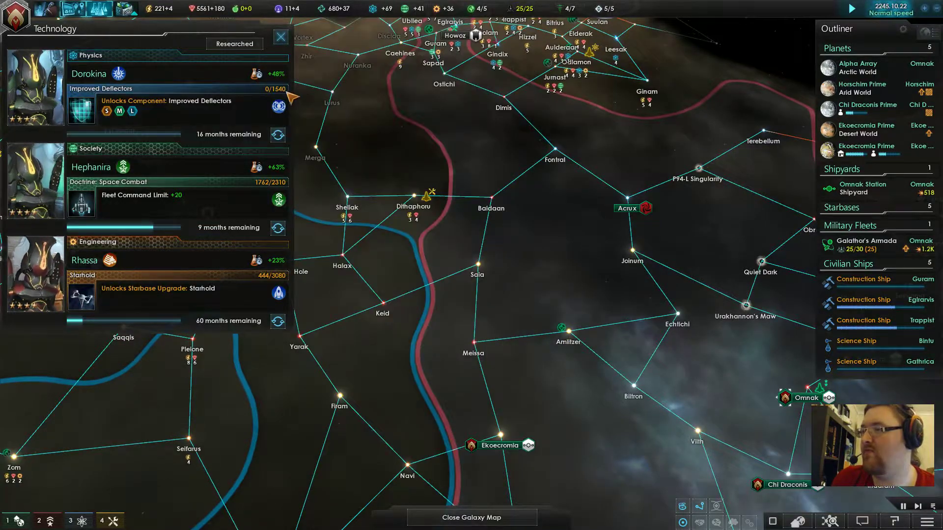
pyautogui.click(280, 37)
pyautogui.scroll(-3, 531, 269)
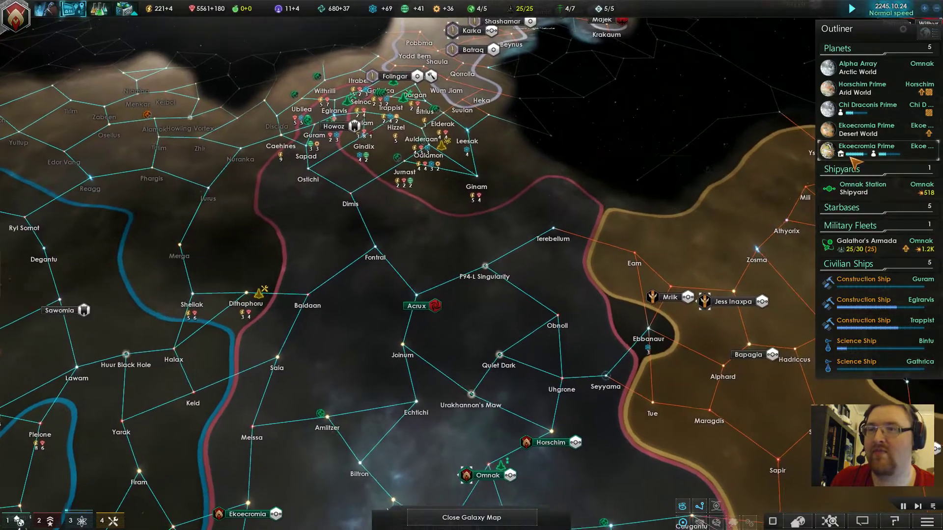
pyautogui.click(849, 154)
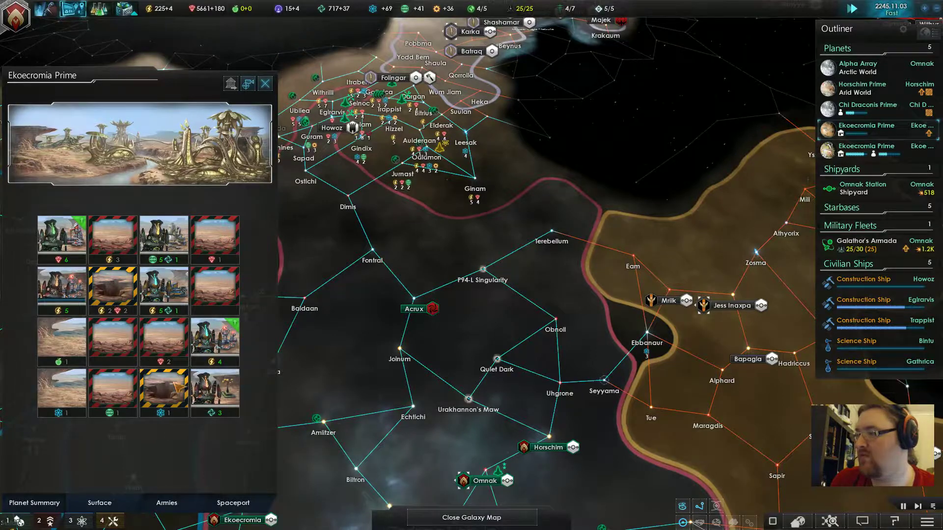
# Compare the build options on two empty desert tiles of Ekoecromia Prime.
pyautogui.click(61, 391)
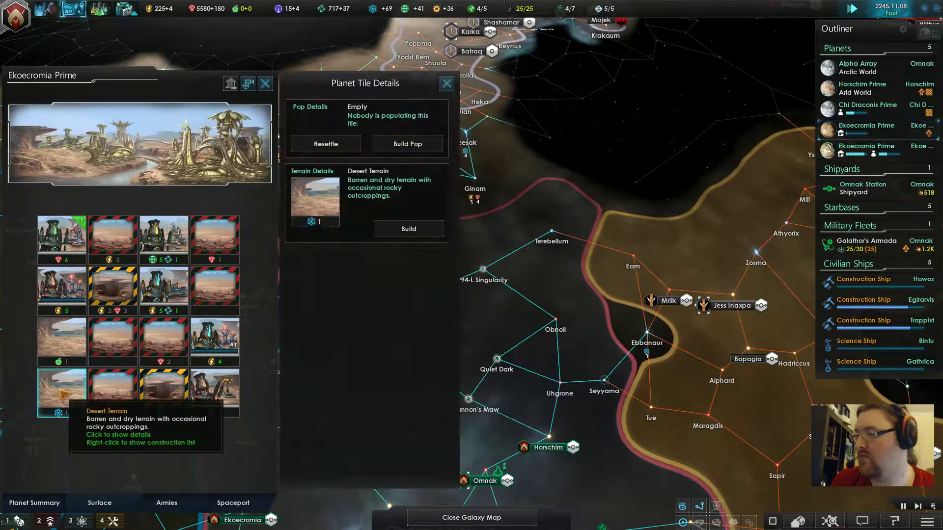
pyautogui.click(410, 228)
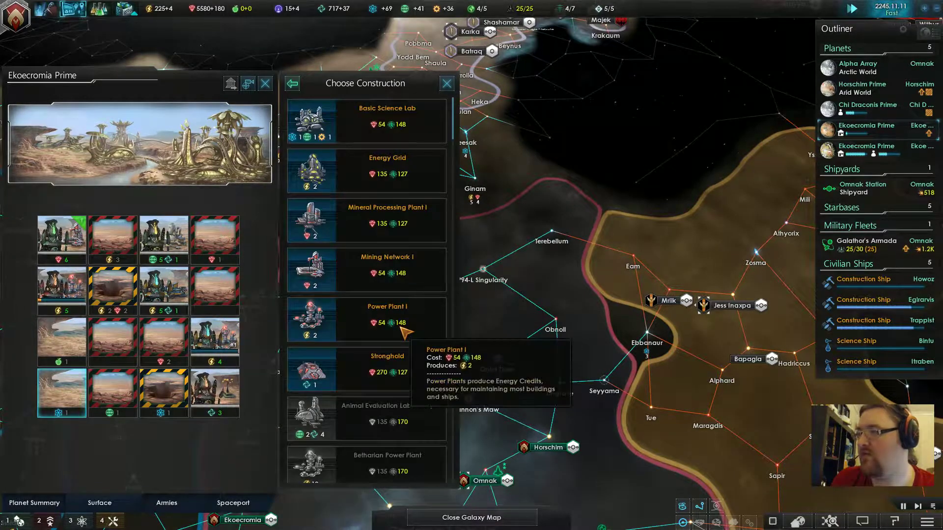
pyautogui.click(62, 340)
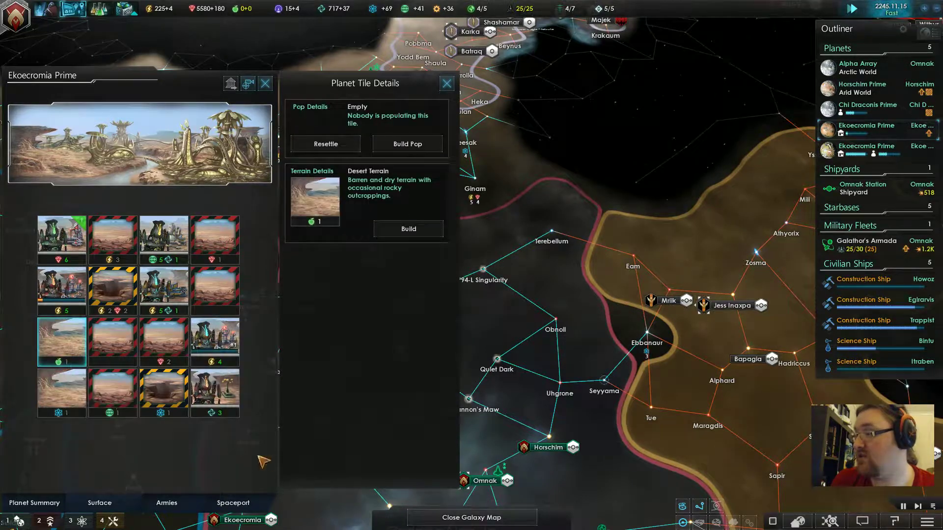
pyautogui.click(408, 229)
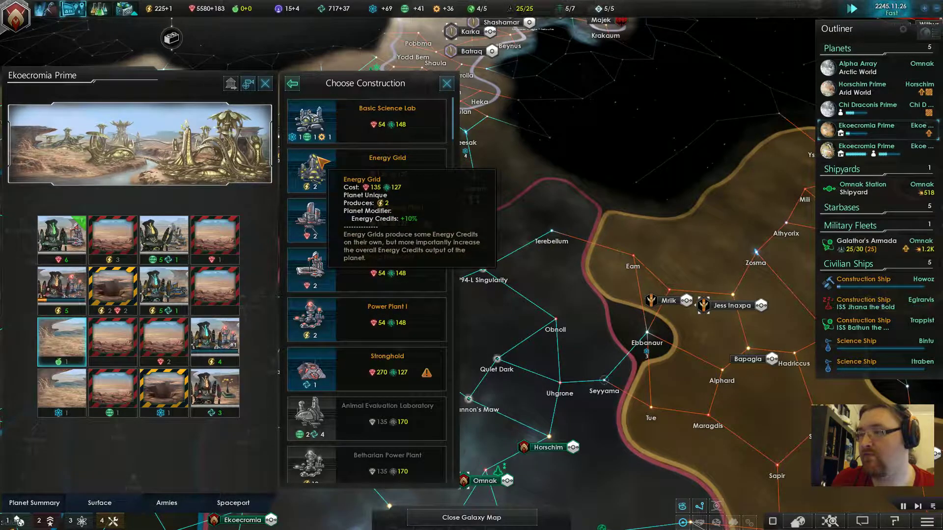
pyautogui.scroll(-1, 322, 162)
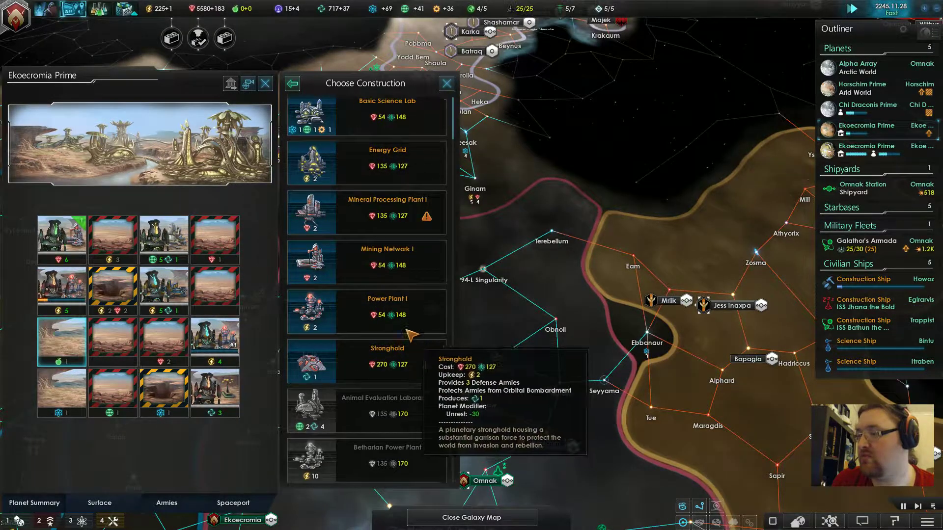
pyautogui.scroll(1, 368, 354)
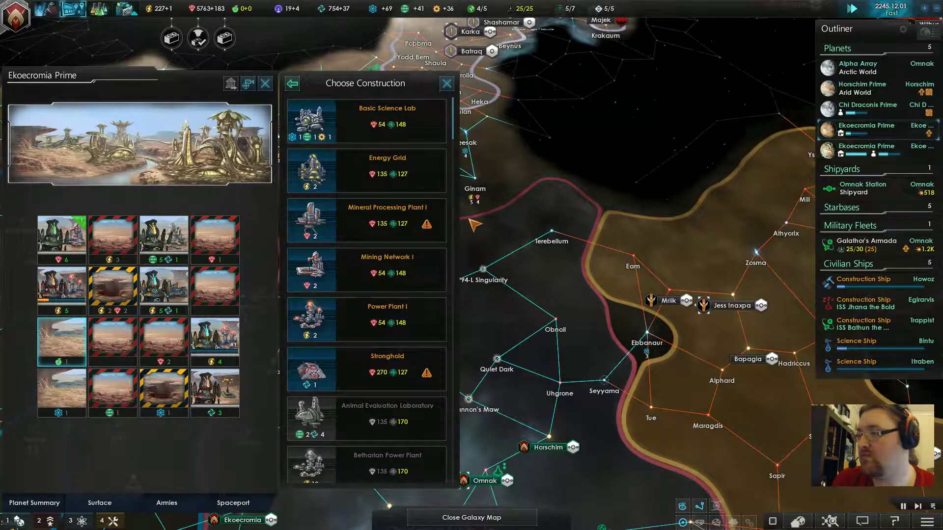
# Queue an Energy Grid and an Omni pop on the third-row desert tile, then switch to Chi Draconis Prime.
pyautogui.click(317, 179)
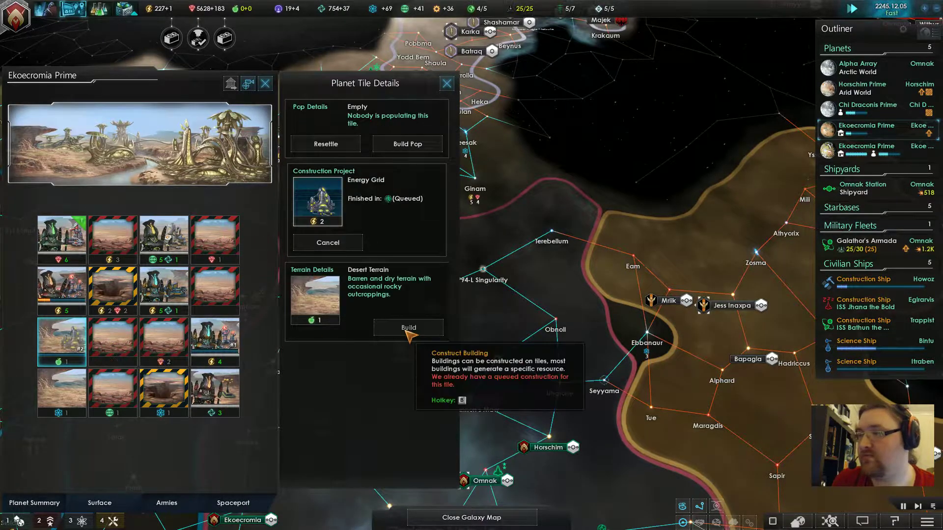
pyautogui.click(418, 157)
pyautogui.click(418, 157)
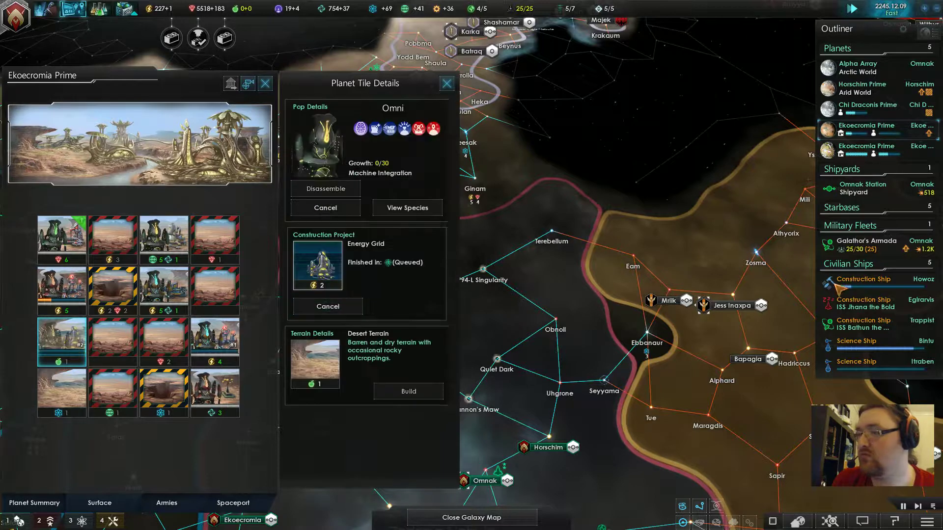
pyautogui.click(872, 113)
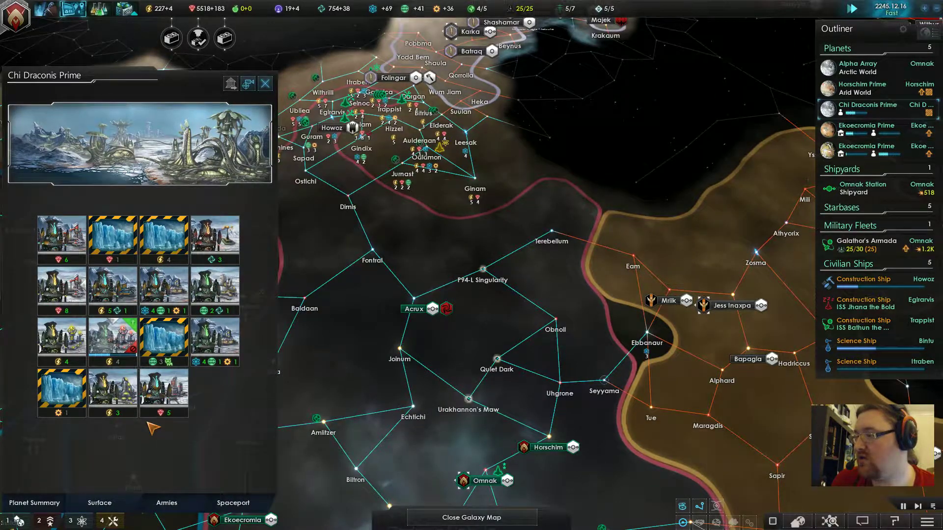
# Start clearing the Massive Glacier tile on Chi Draconis Prime.
pyautogui.click(126, 399)
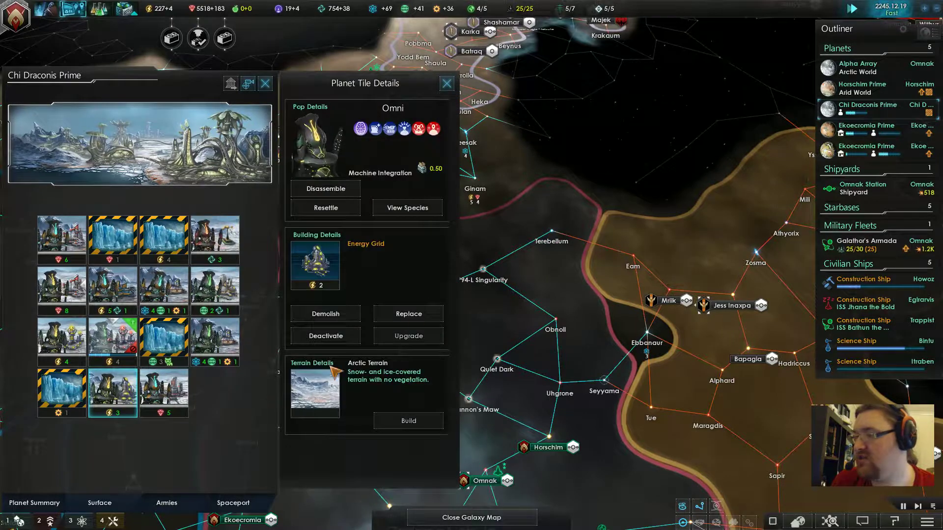
pyautogui.moveTo(164, 337)
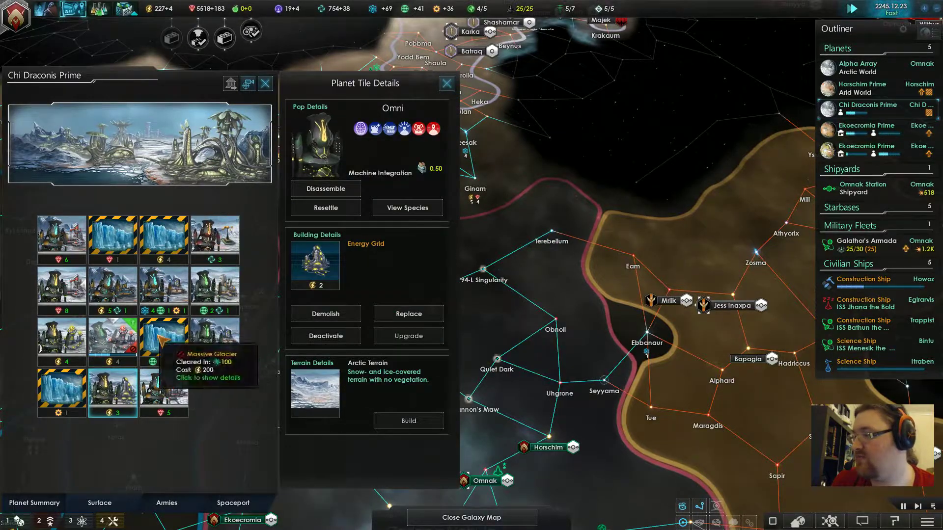
pyautogui.click(166, 243)
pyautogui.click(391, 166)
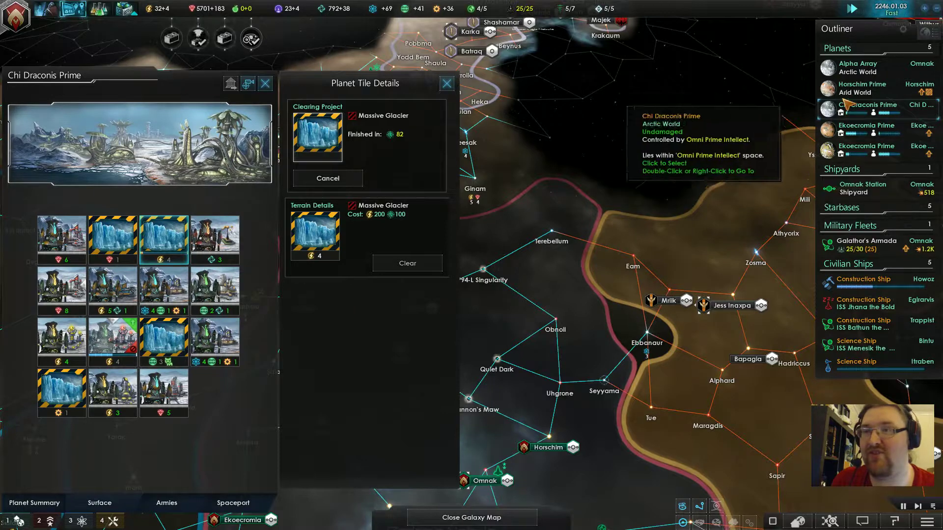
# Check Horschim Prime's Deep Sinkhole tile, then view Alpha Array's surface.
pyautogui.click(862, 86)
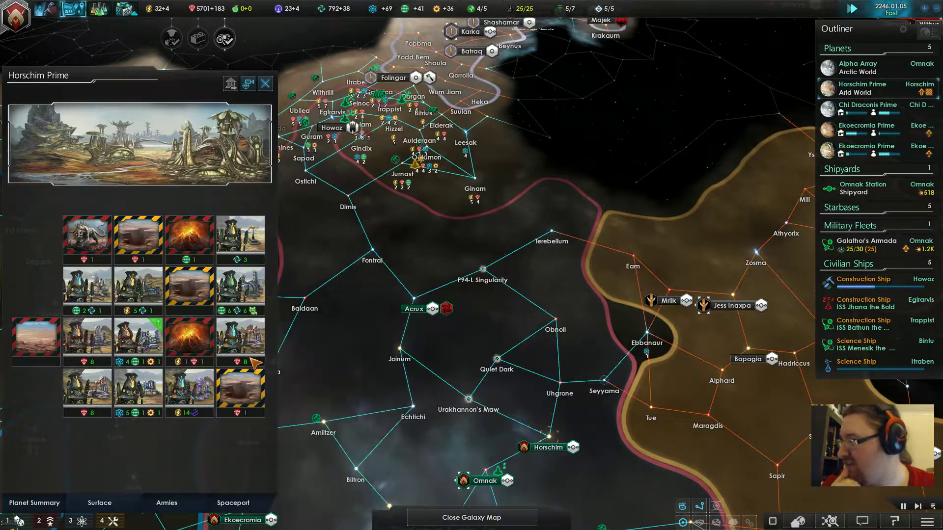
pyautogui.click(189, 288)
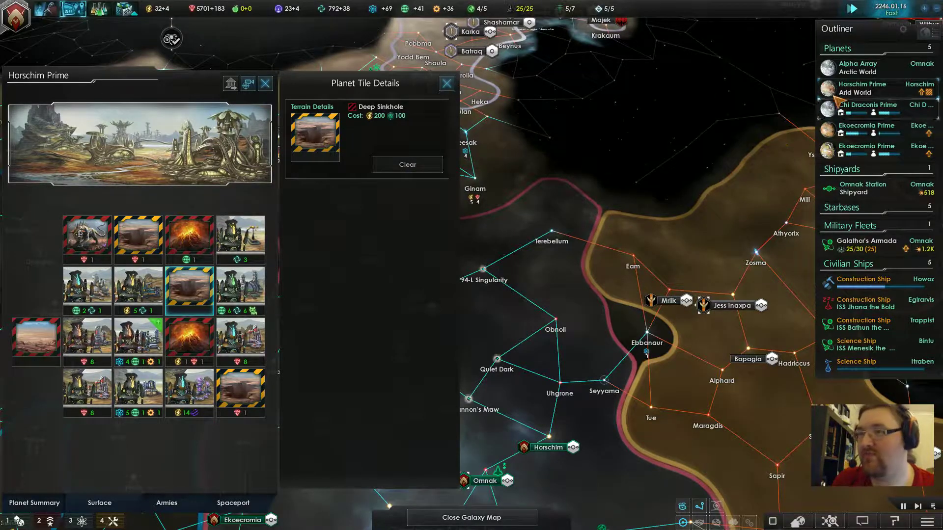
pyautogui.click(858, 67)
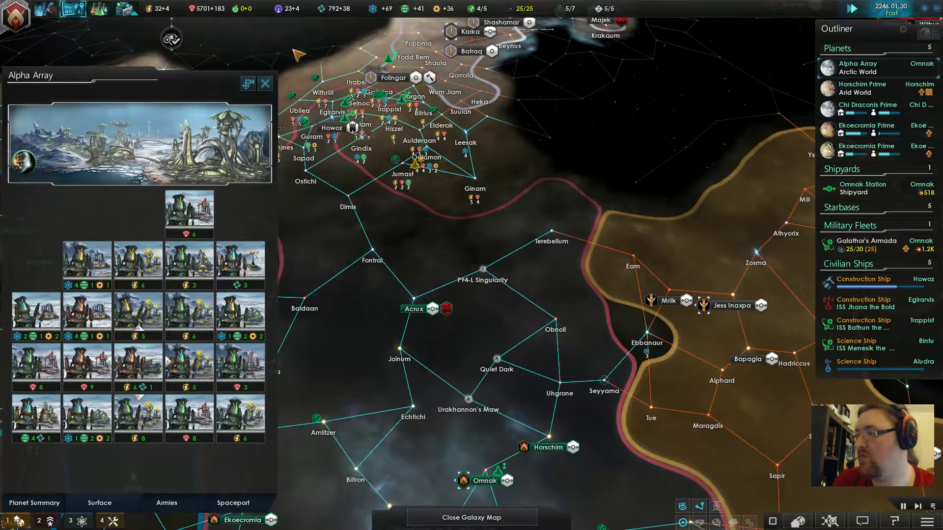
# Have ISS Jhana the Bold build a mining station at Selnoc.
pyautogui.click(266, 84)
pyautogui.click(877, 306)
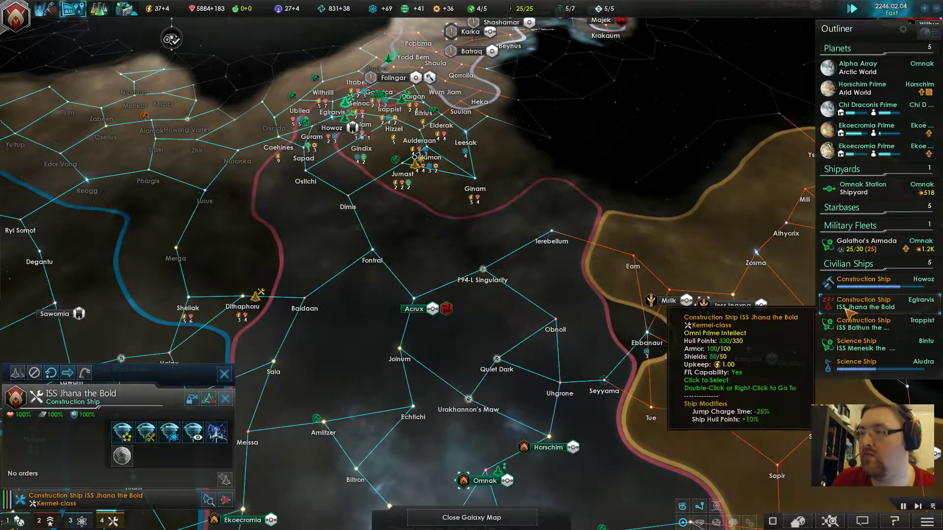
pyautogui.scroll(3, 405, 279)
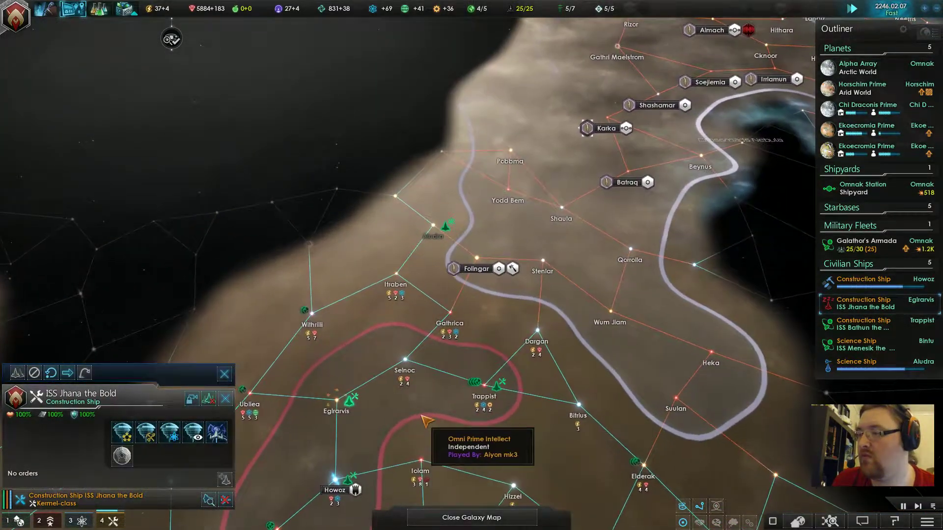
pyautogui.click(407, 361)
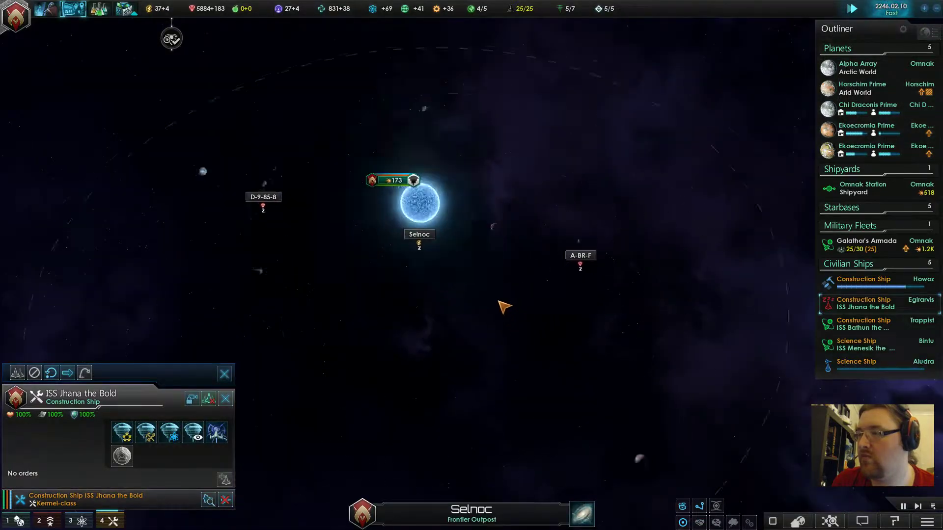
pyautogui.rightClick(379, 120)
pyautogui.click(408, 137)
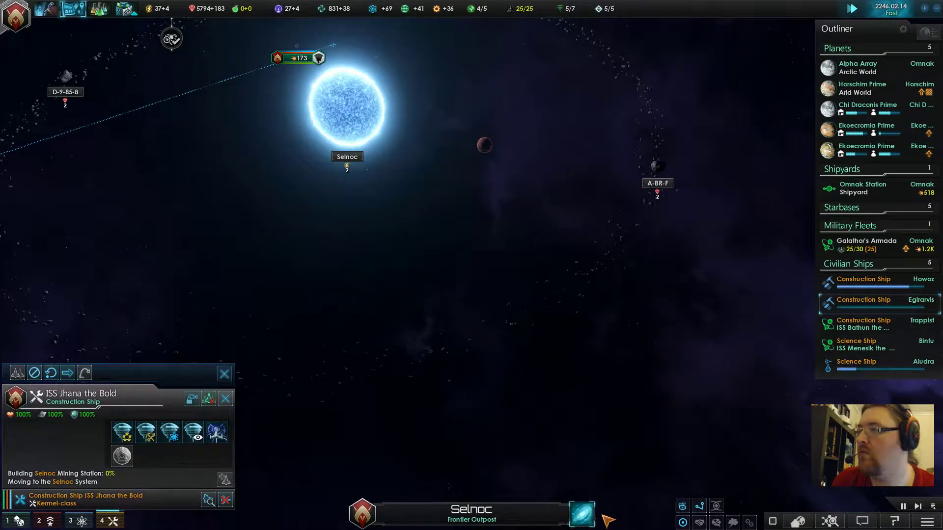
pyautogui.click(583, 515)
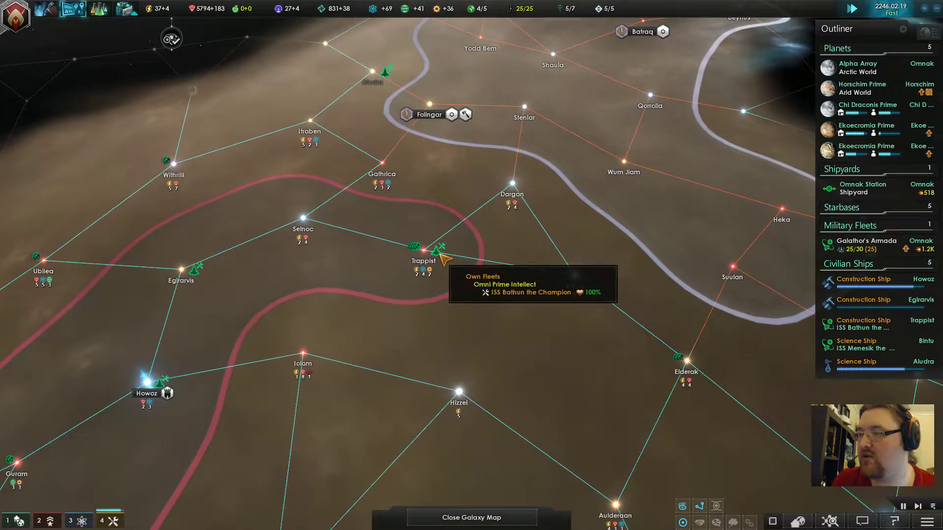
# Send ISS Bathun the Champion to Bitrius and dismiss the finished mining station notification.
pyautogui.click(436, 251)
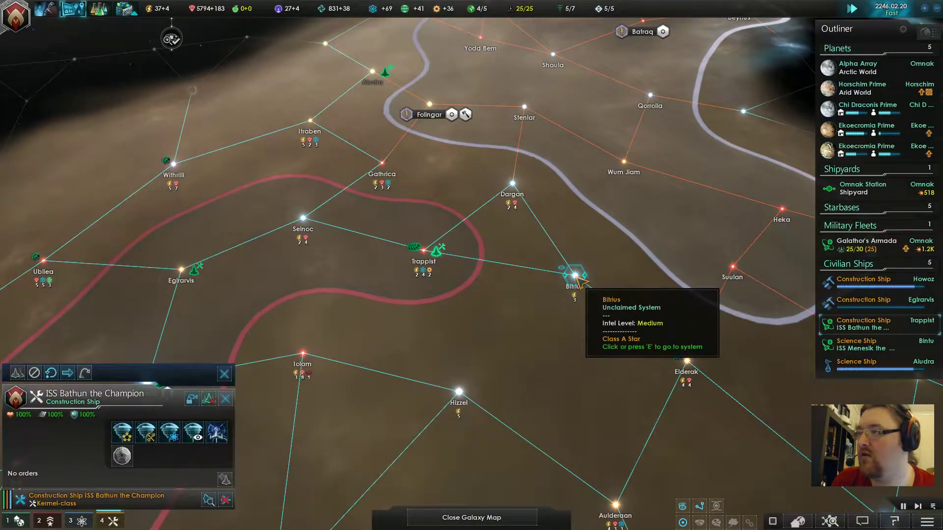
pyautogui.rightClick(577, 280)
pyautogui.click(596, 295)
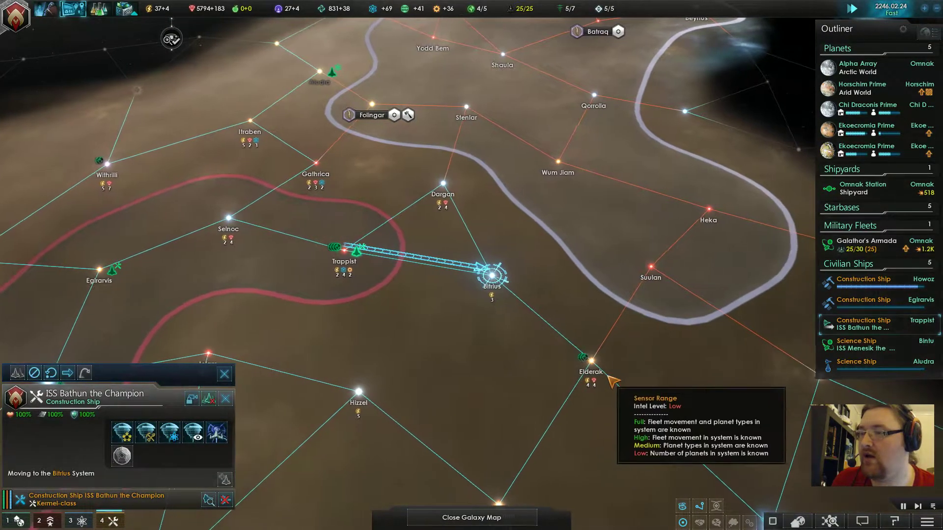
pyautogui.press('s')
pyautogui.press('d')
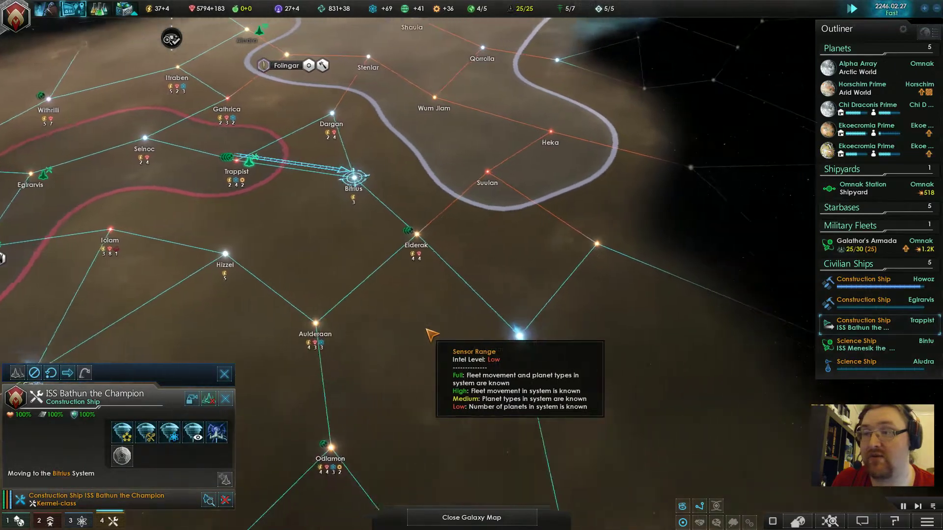
pyautogui.press('d')
pyautogui.scroll(2, 430, 335)
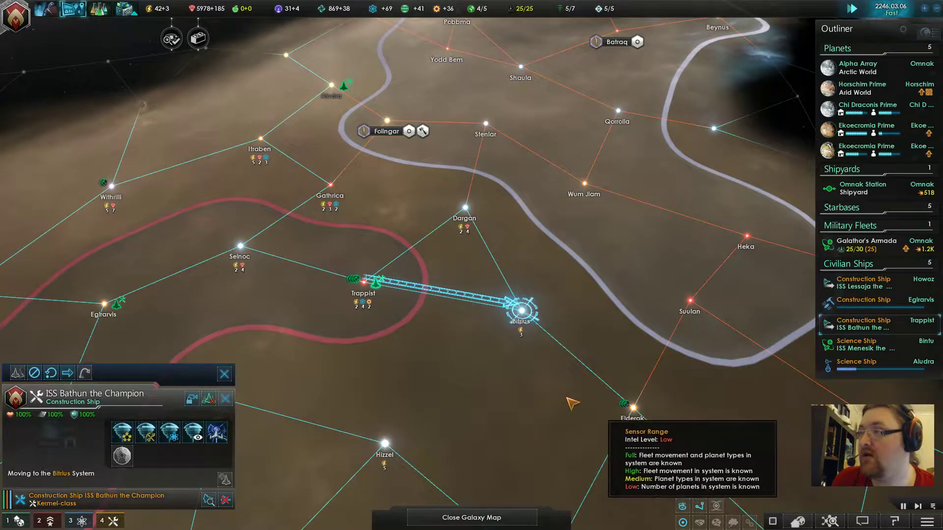
pyautogui.press('Escape')
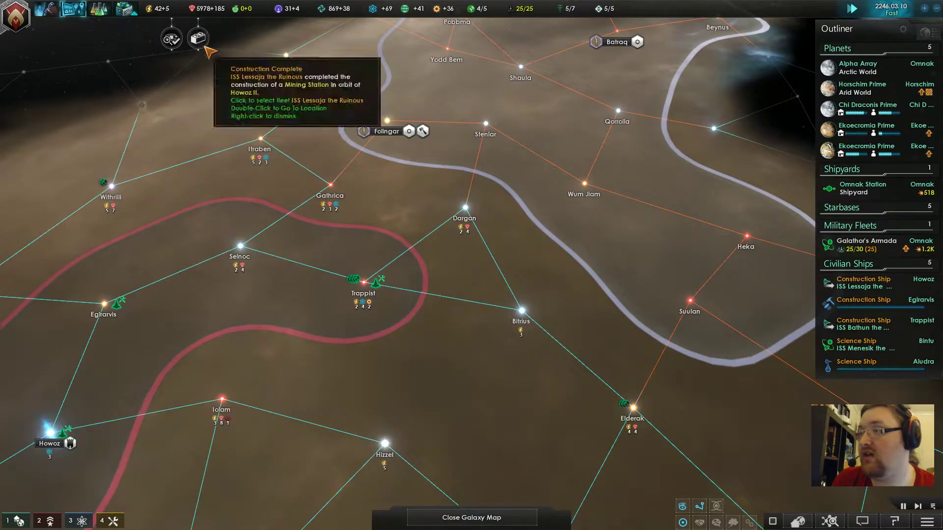
pyautogui.rightClick(185, 45)
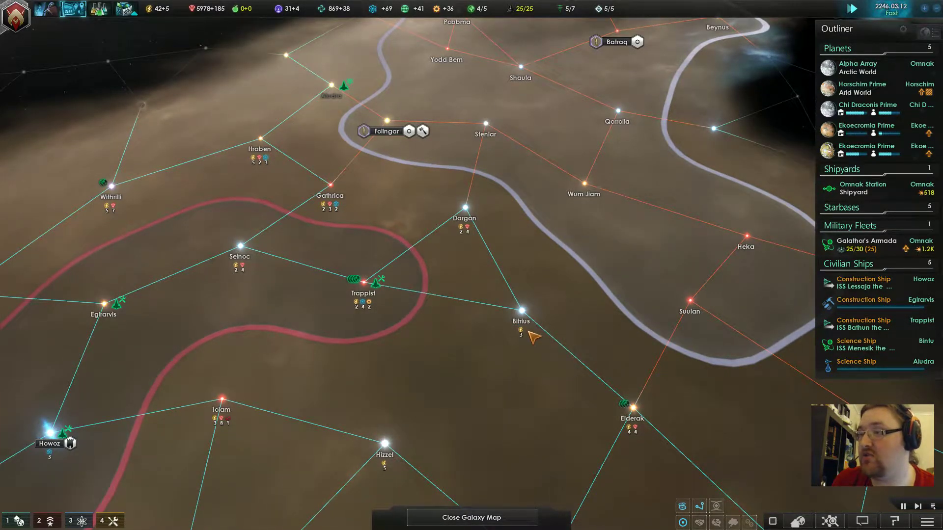
pyautogui.scroll(-3, 529, 333)
pyautogui.scroll(3, 474, 322)
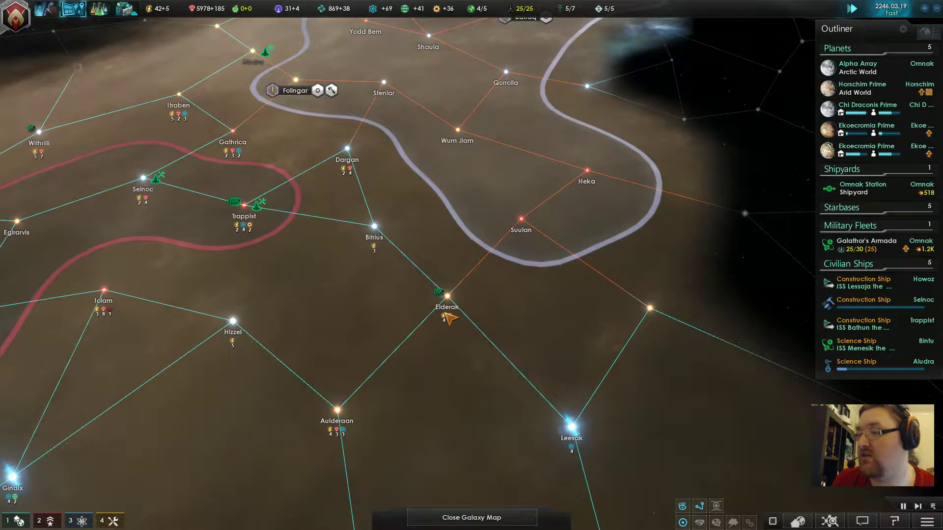
pyautogui.moveTo(633, 407)
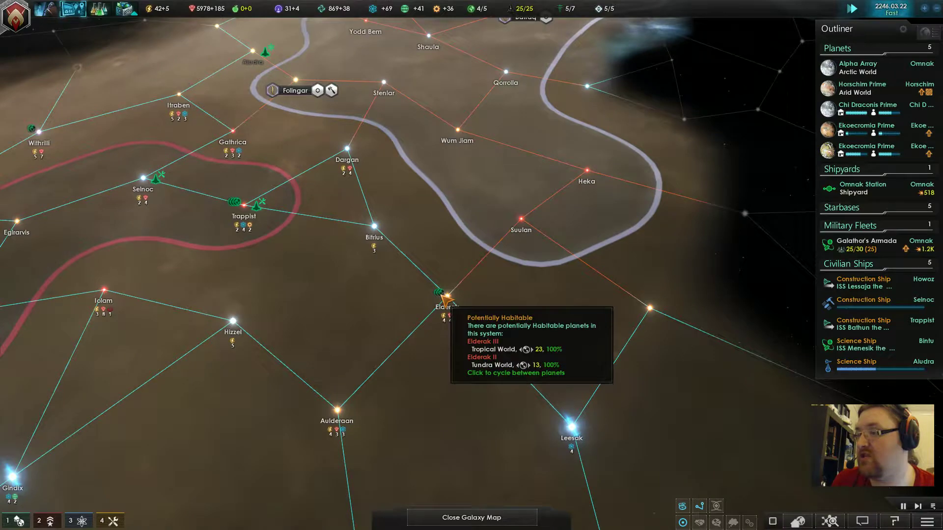
pyautogui.scroll(-5, 444, 298)
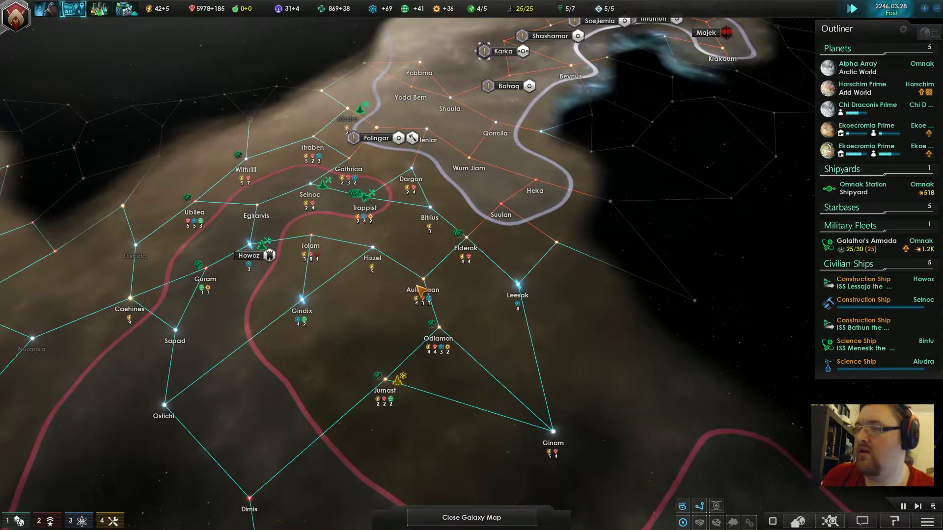
# Centre on ISS Menesik the Blessed and order surveys of Yel Barrasta and a nearby system.
pyautogui.click(863, 344)
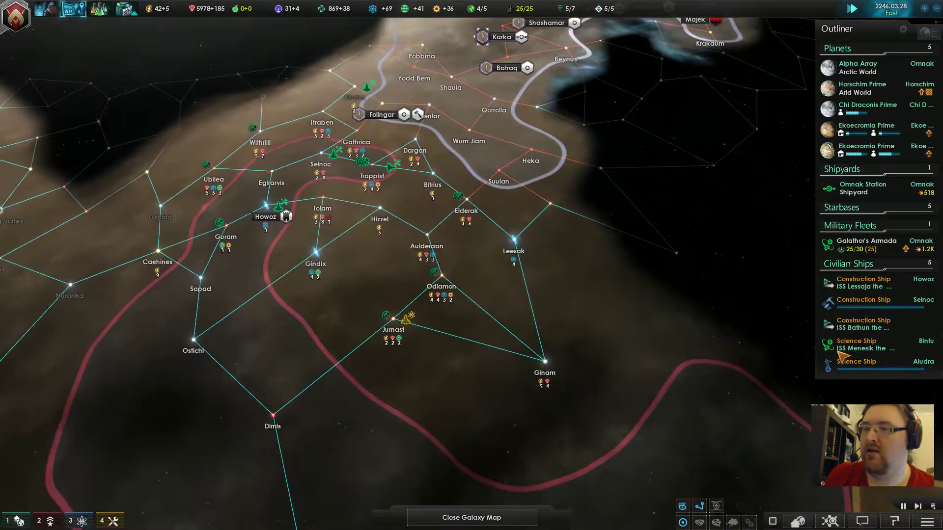
pyautogui.doubleClick(864, 347)
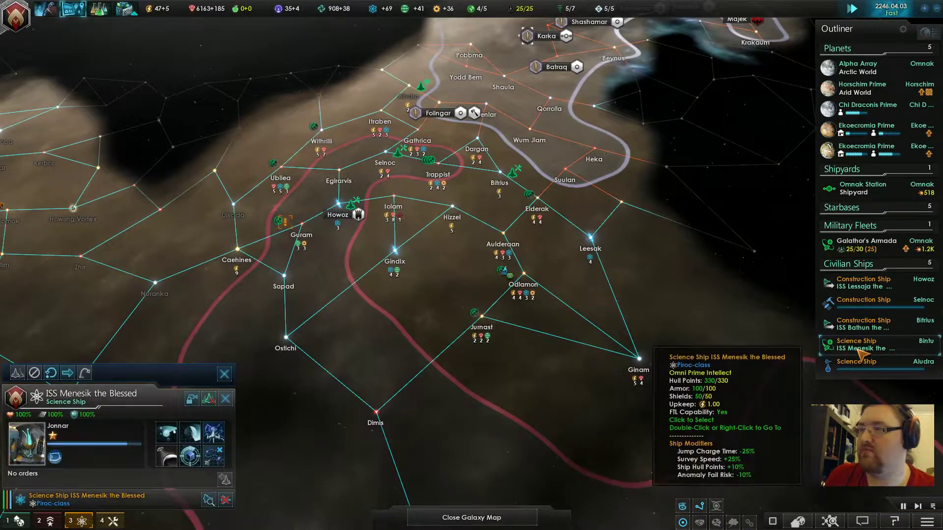
pyautogui.doubleClick(864, 353)
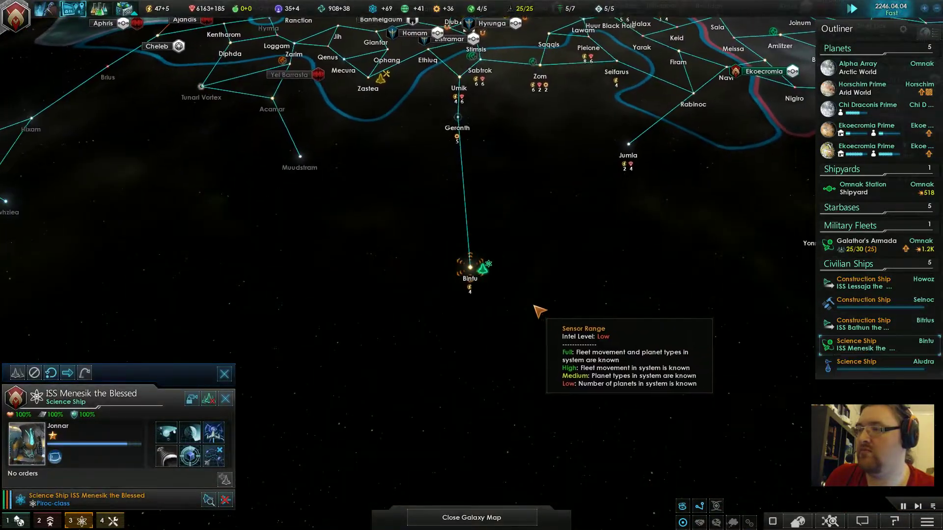
pyautogui.scroll(3, 538, 312)
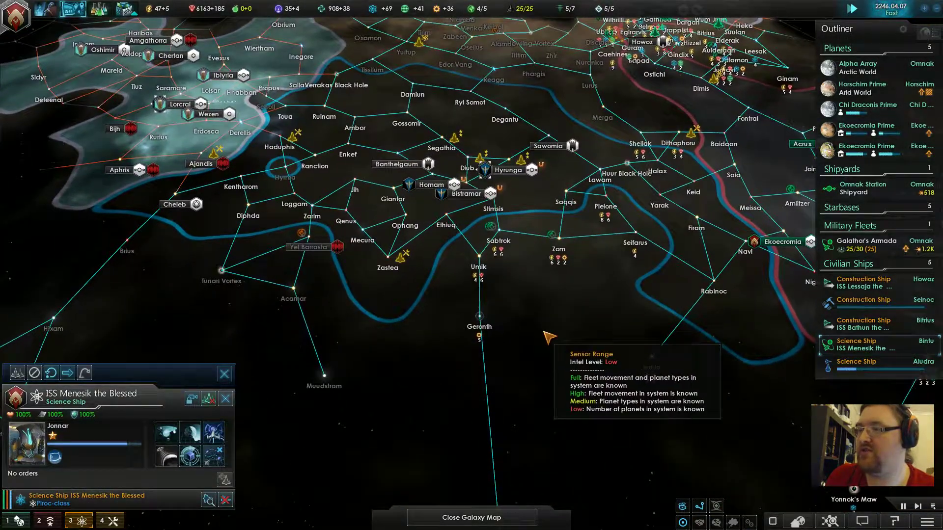
pyautogui.scroll(3, 424, 363)
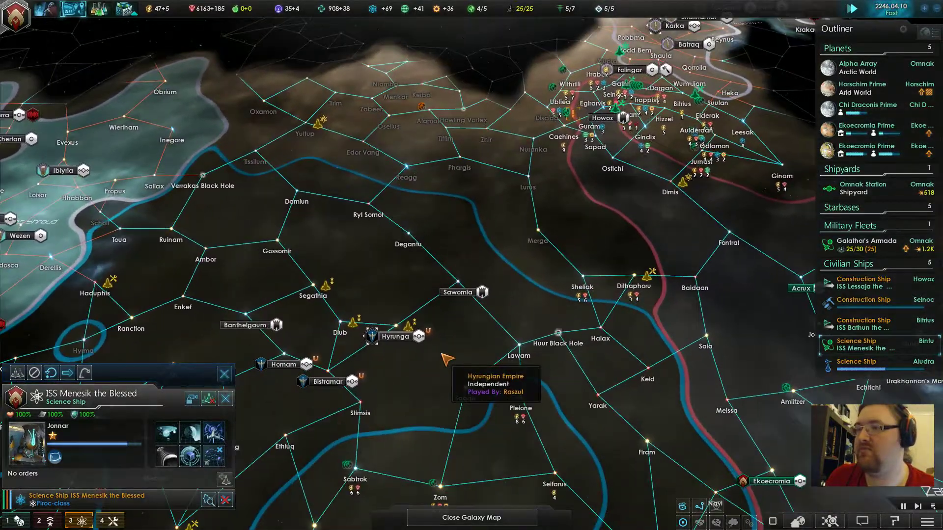
pyautogui.scroll(-3, 538, 364)
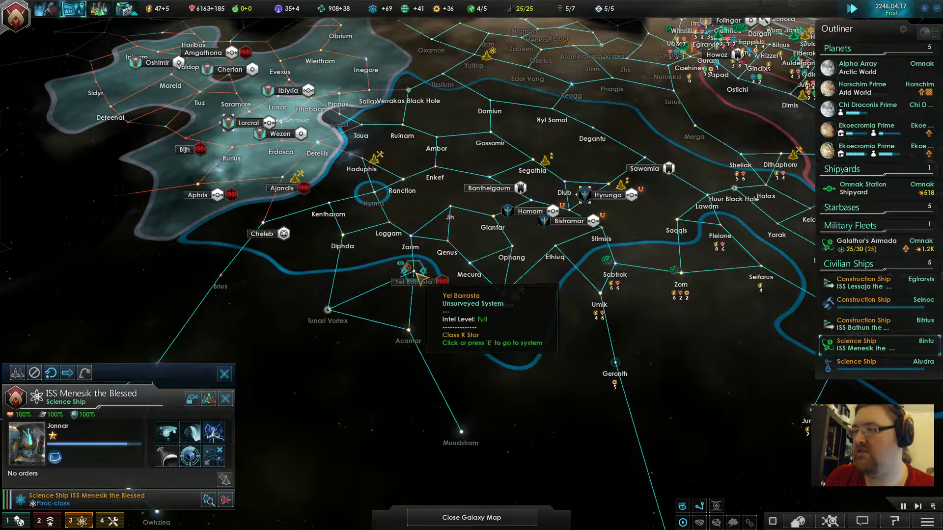
pyautogui.scroll(-3, 485, 302)
pyautogui.scroll(3, 484, 301)
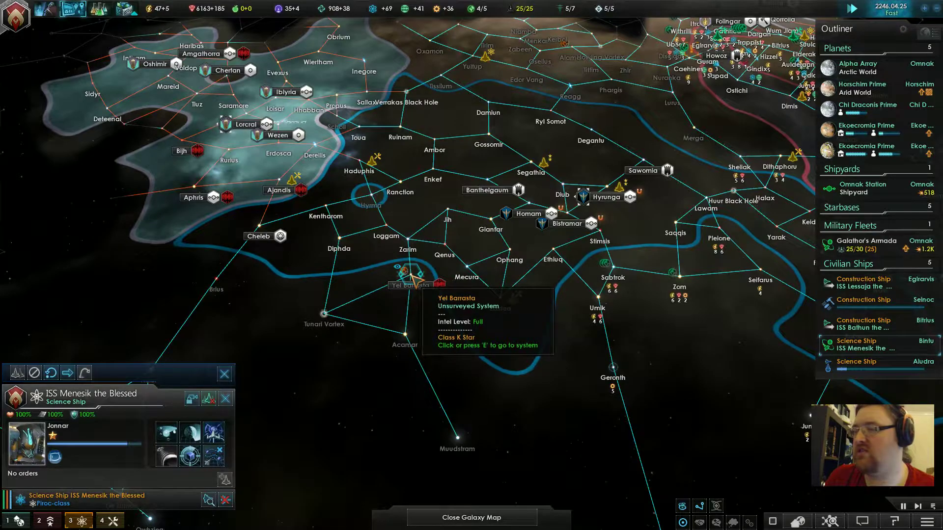
pyautogui.scroll(-3, 443, 331)
pyautogui.scroll(2, 442, 331)
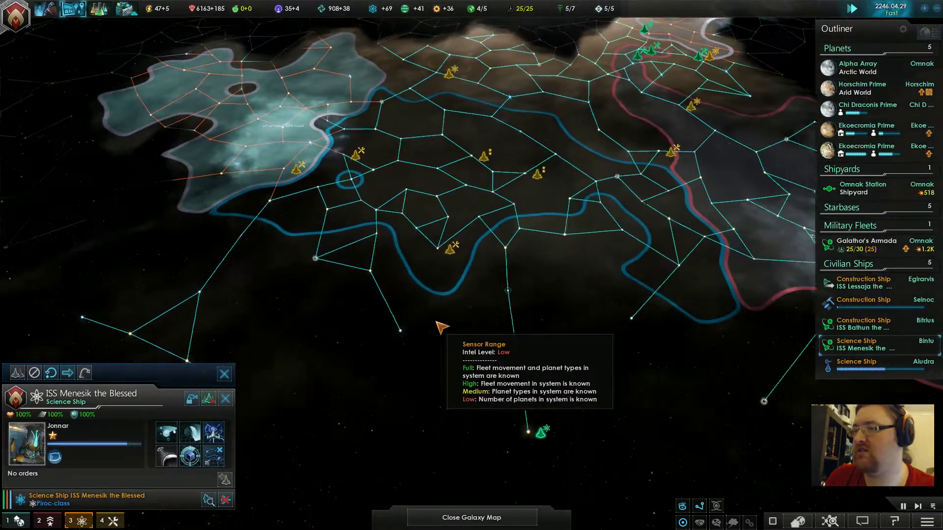
pyautogui.scroll(3, 555, 362)
pyautogui.scroll(2, 592, 398)
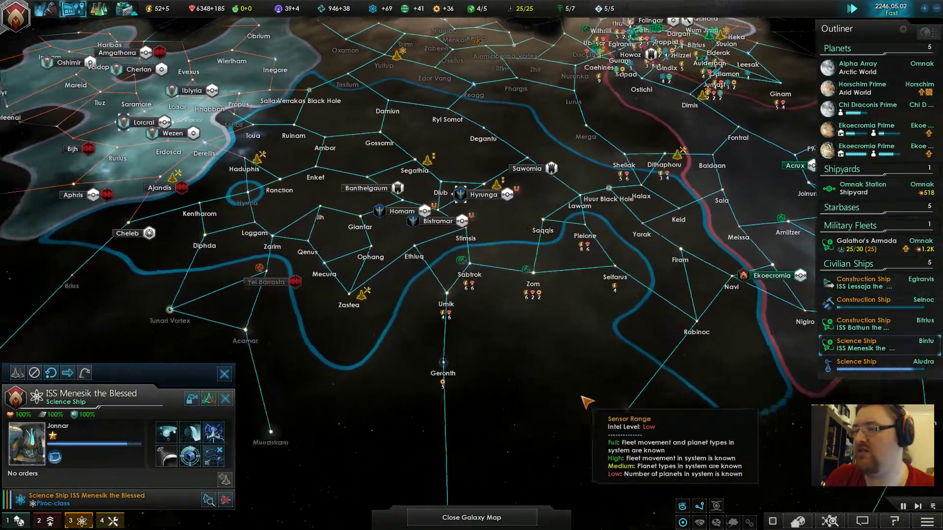
pyautogui.scroll(1, 465, 259)
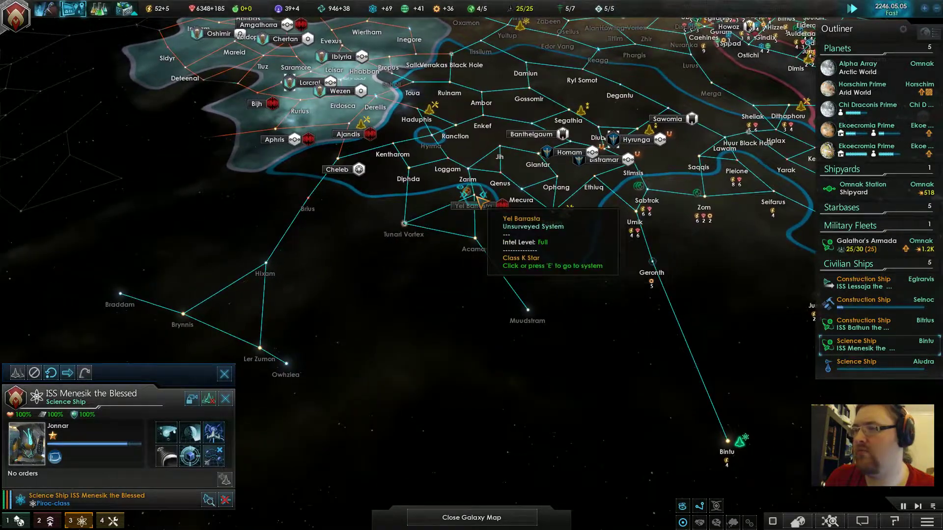
pyautogui.rightClick(477, 196)
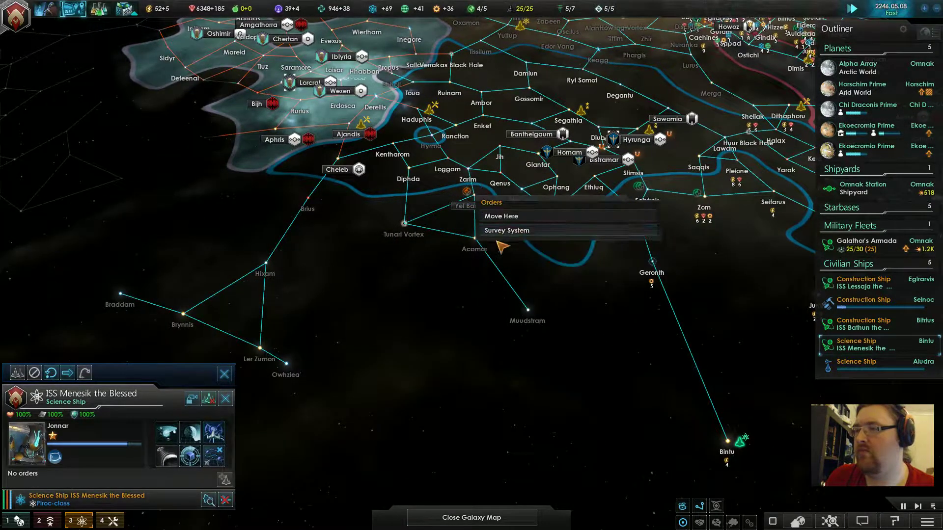
pyautogui.click(441, 257)
pyautogui.rightClick(477, 245)
pyautogui.click(518, 276)
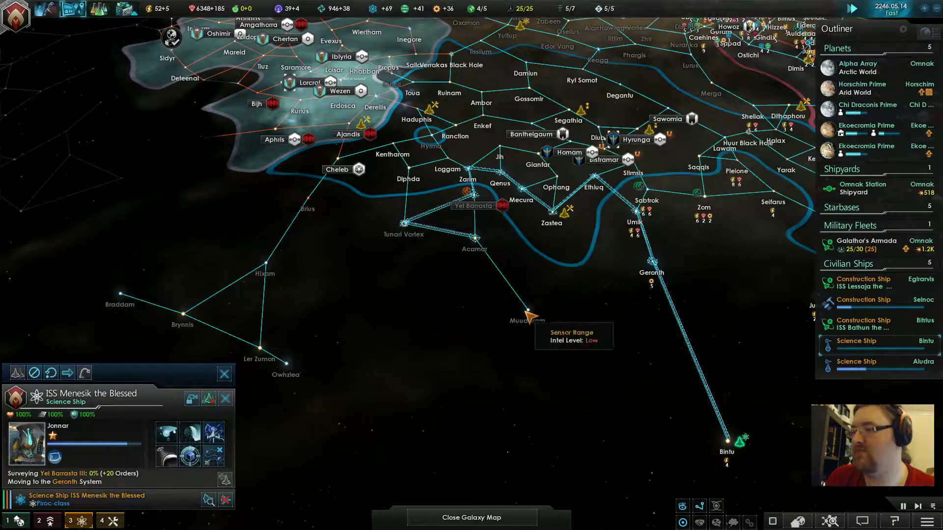
# Queue surveys of Muudstram, Hixam, Owhziea, Brynnis and Braddam.
pyautogui.rightClick(541, 327)
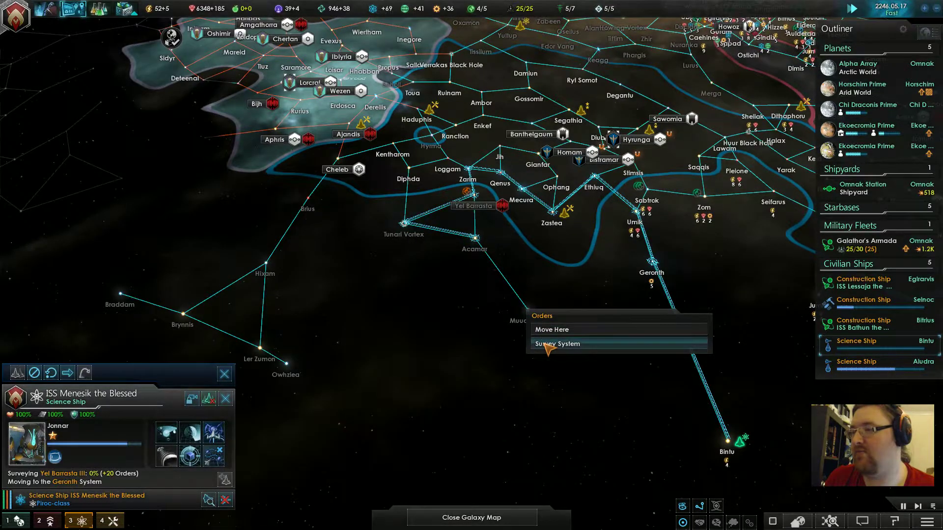
pyautogui.click(547, 344)
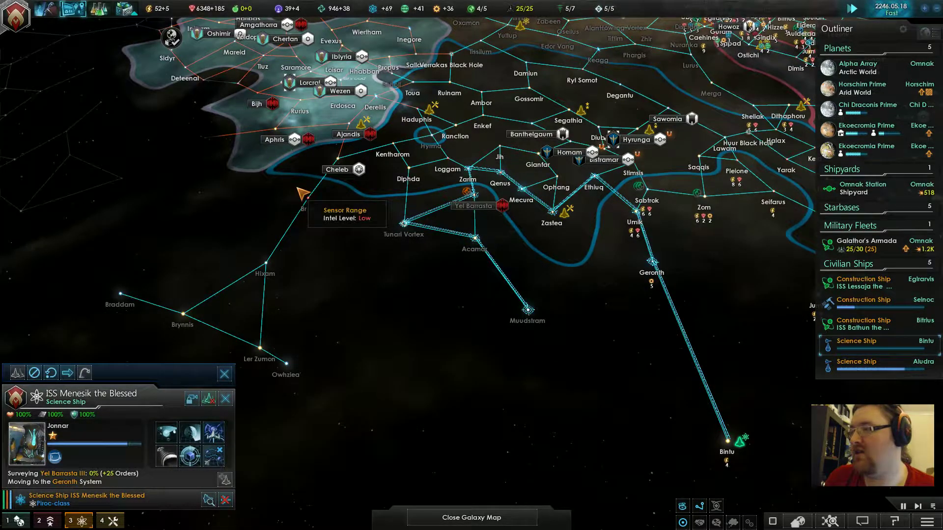
pyautogui.rightClick(267, 267)
pyautogui.click(295, 310)
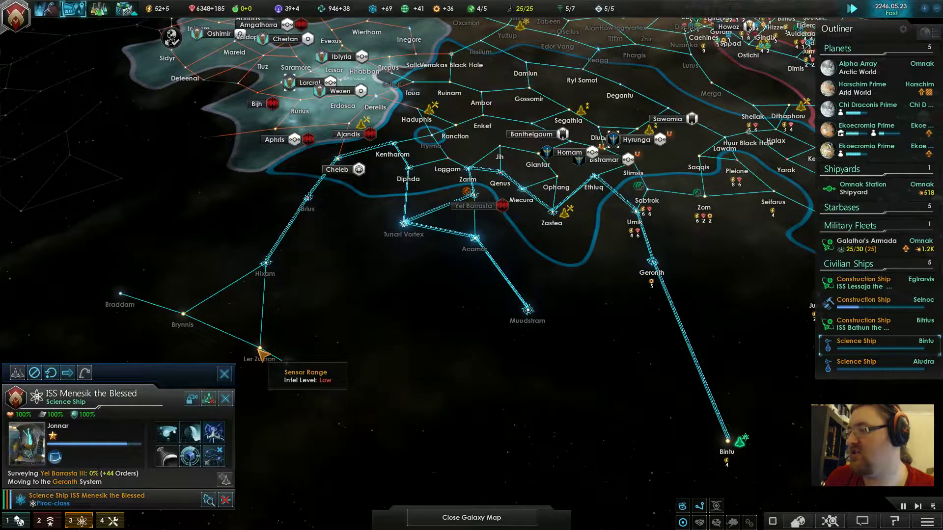
pyautogui.rightClick(286, 363)
pyautogui.click(295, 388)
pyautogui.rightClick(288, 365)
pyautogui.rightClick(184, 317)
pyautogui.click(246, 353)
pyautogui.rightClick(125, 296)
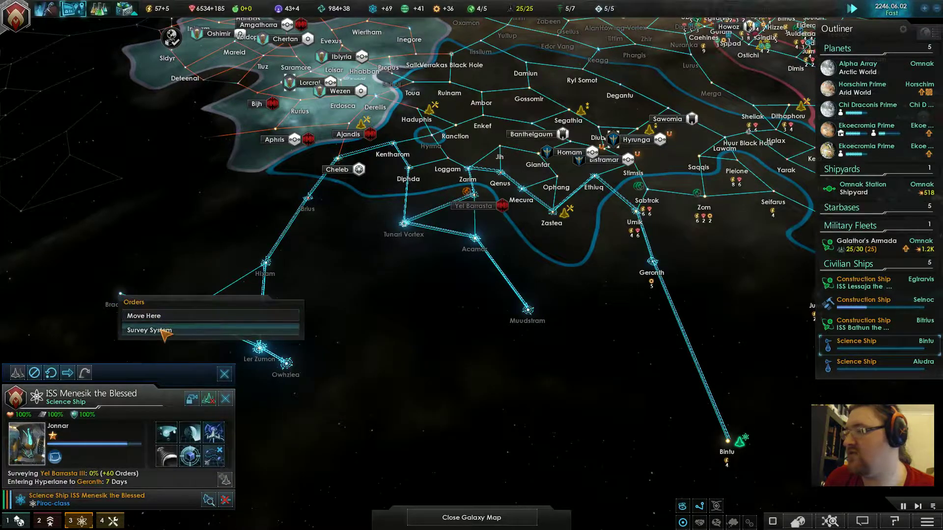
pyautogui.click(164, 330)
pyautogui.click(389, 330)
pyautogui.scroll(3, 391, 330)
pyautogui.scroll(3, 392, 329)
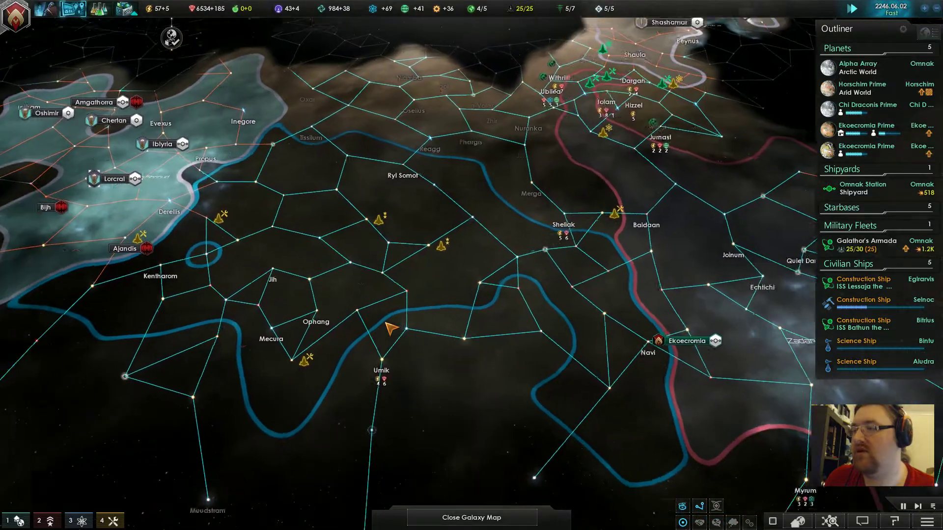
# Reselect ISS Bathun the Champion and order an outpost starbase at Bitrius.
pyautogui.click(863, 324)
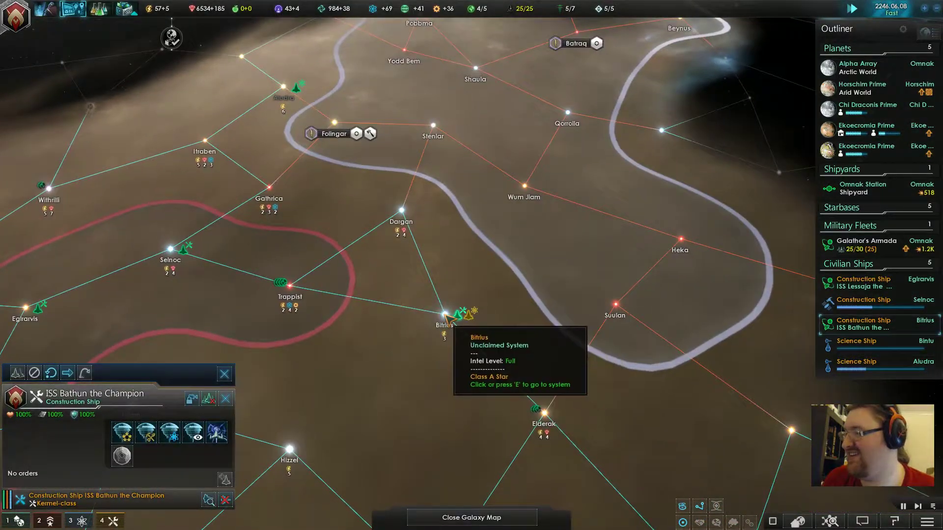
pyautogui.rightClick(444, 316)
pyautogui.click(410, 365)
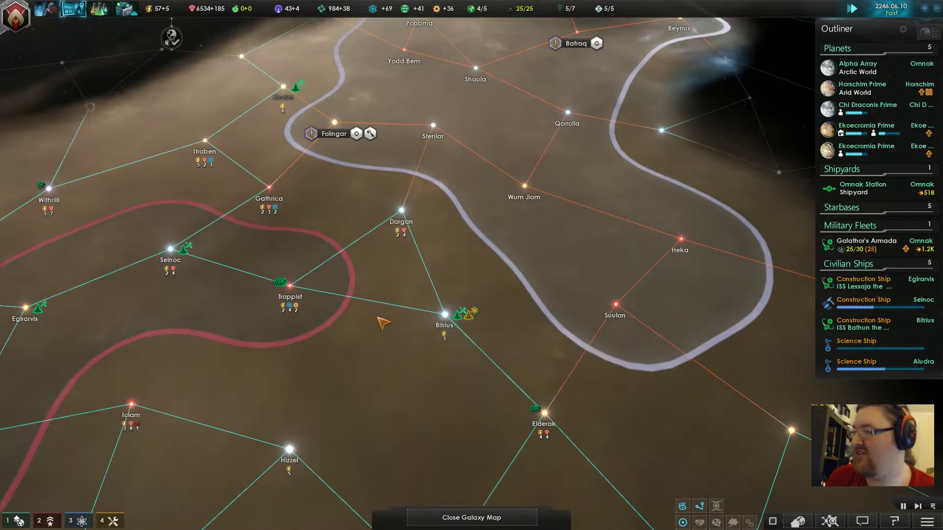
pyautogui.click(864, 283)
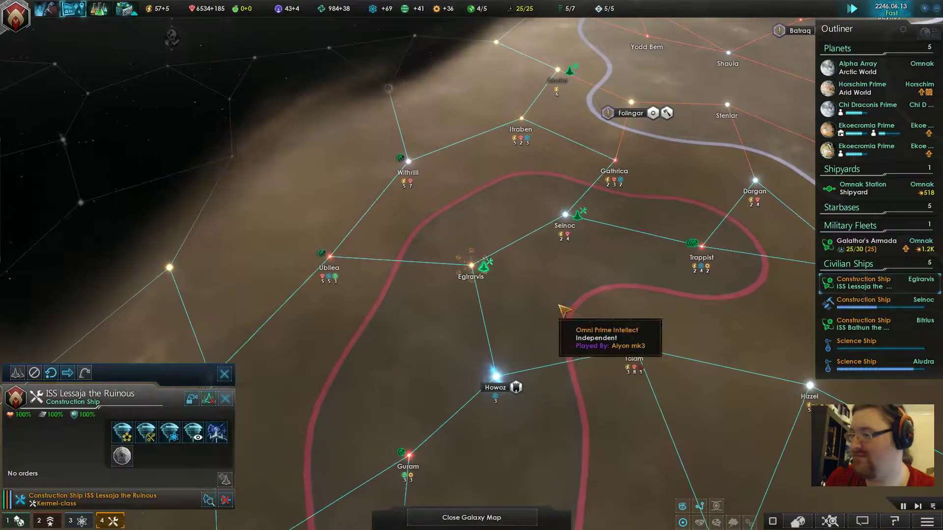
pyautogui.click(863, 325)
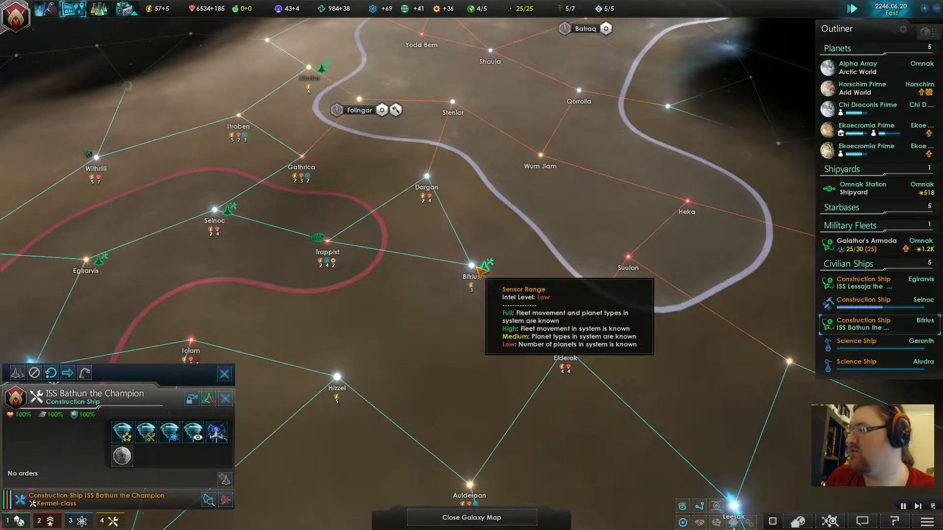
pyautogui.scroll(2, 479, 271)
pyautogui.scroll(-2, 477, 355)
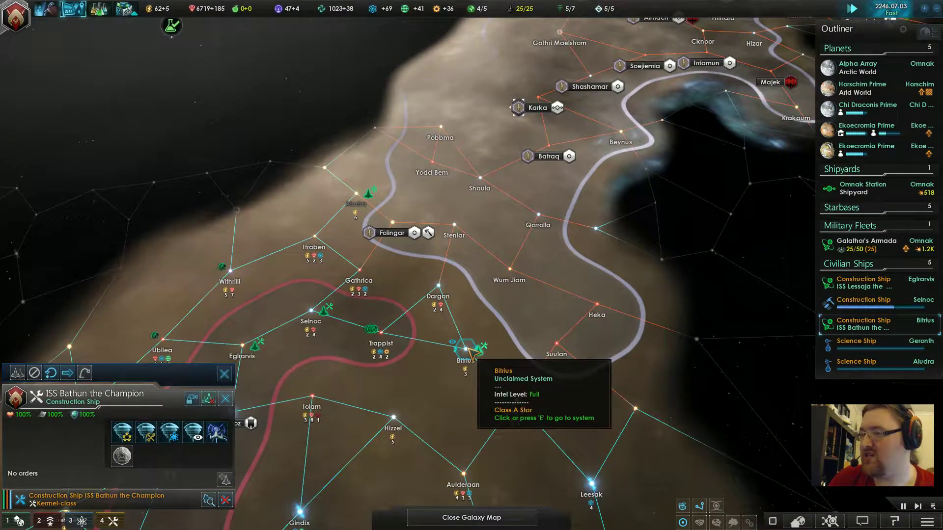
pyautogui.rightClick(467, 351)
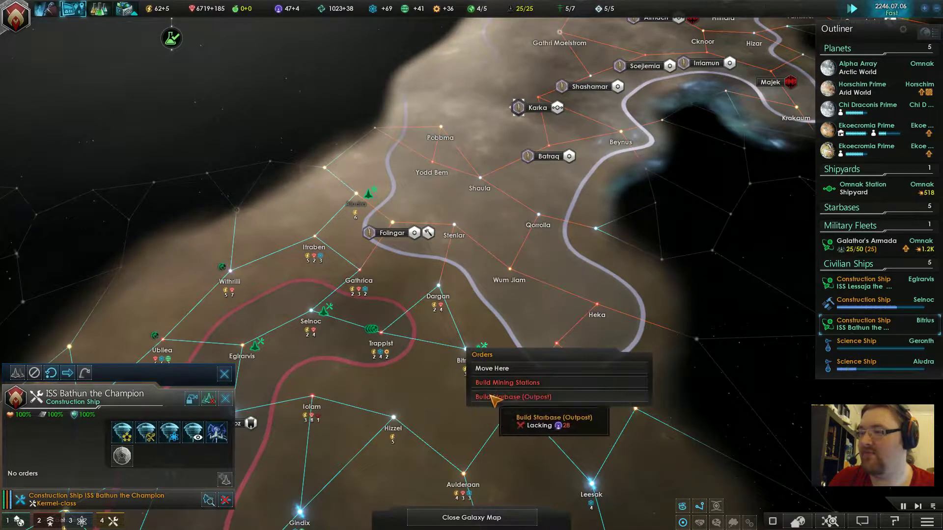
pyautogui.click(259, 171)
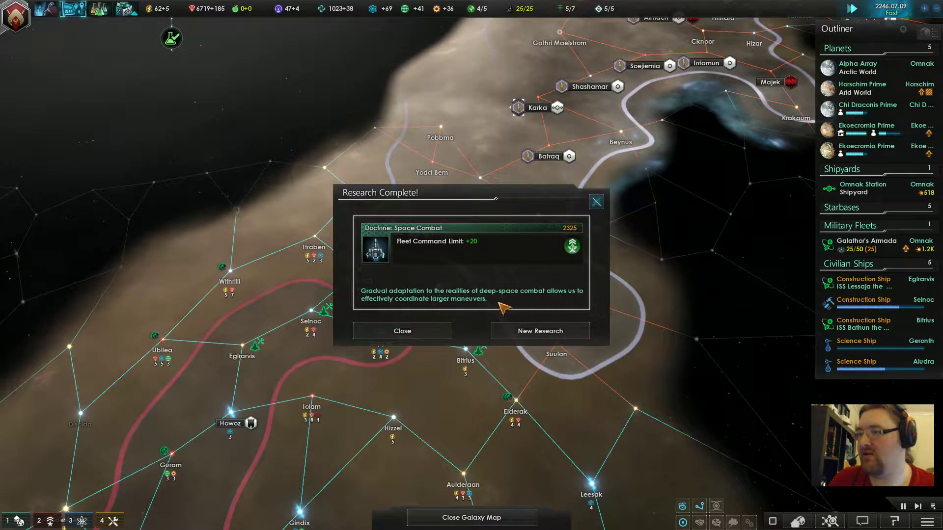
# Pick Soil Remediation from the Society research choices.
pyautogui.click(537, 337)
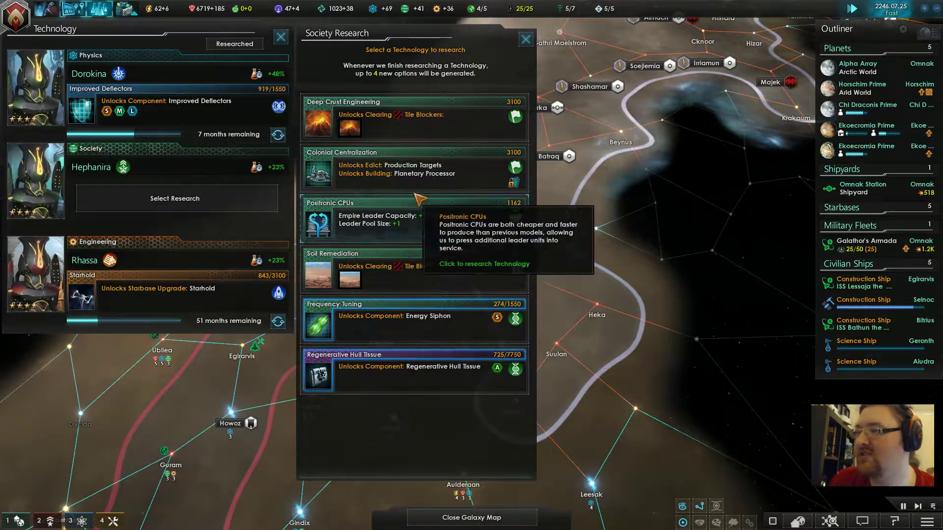
pyautogui.moveTo(415, 318)
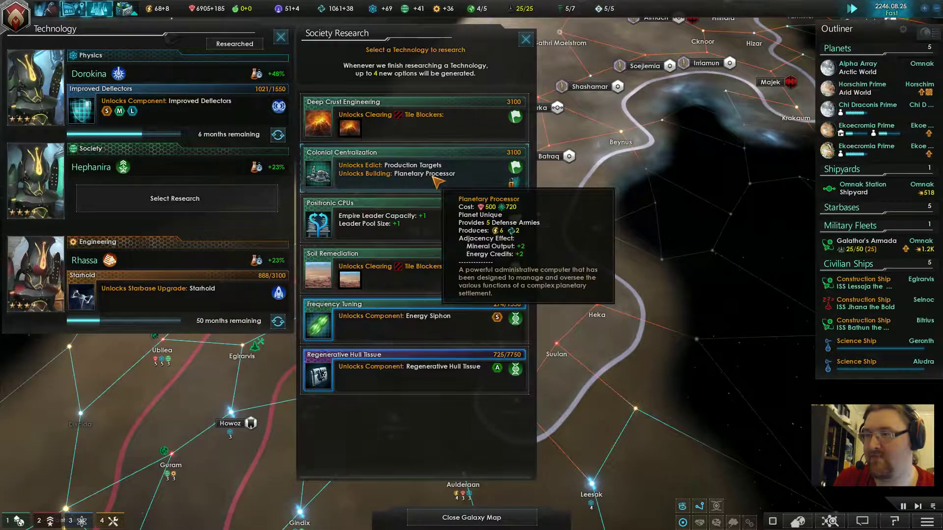
pyautogui.click(451, 324)
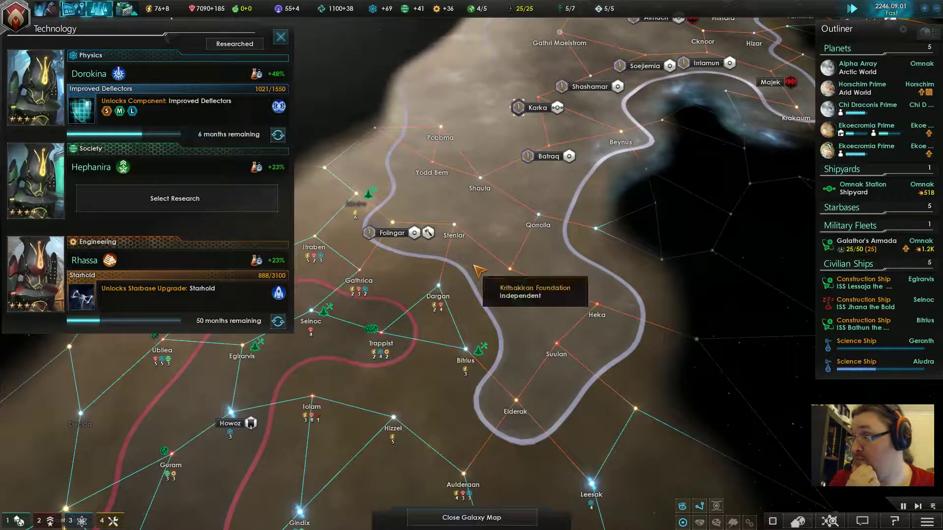
# Close the technology overview and send ISS Lessaja the Ruinous to Iolam.
pyautogui.click(281, 37)
pyautogui.scroll(-1, 485, 201)
pyautogui.click(863, 302)
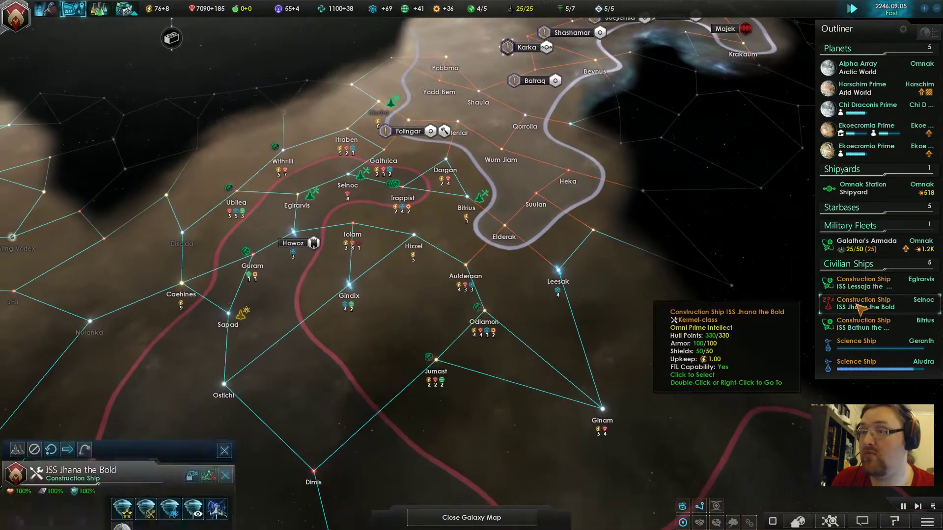
pyautogui.scroll(3, 426, 295)
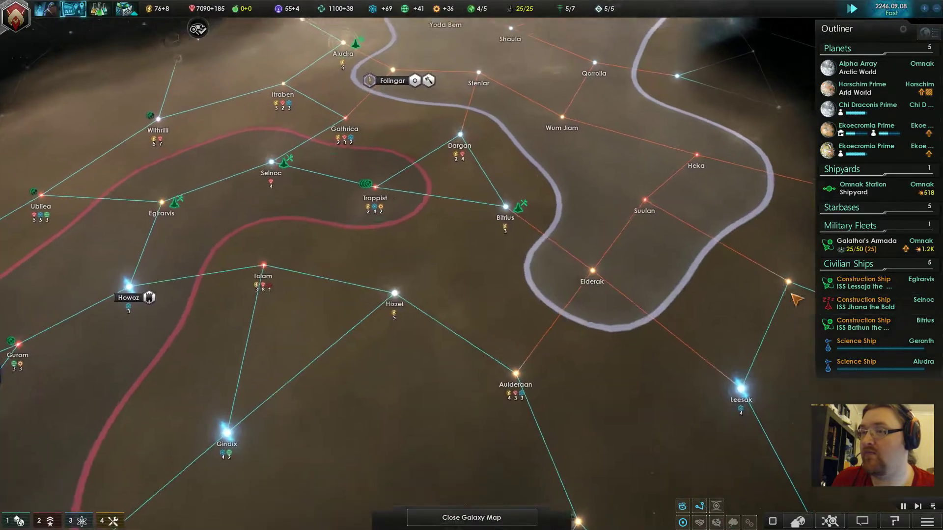
pyautogui.scroll(-3, 436, 295)
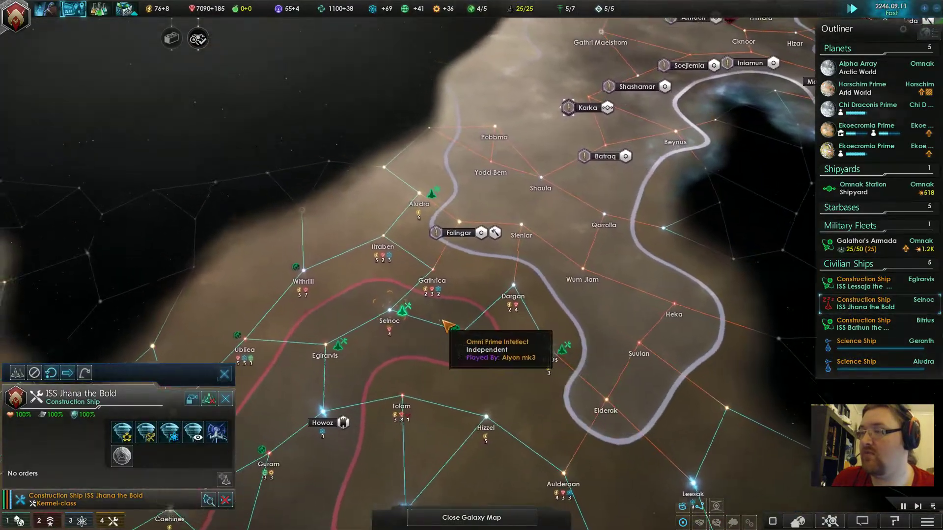
pyautogui.scroll(4, 440, 254)
pyautogui.scroll(-3, 439, 254)
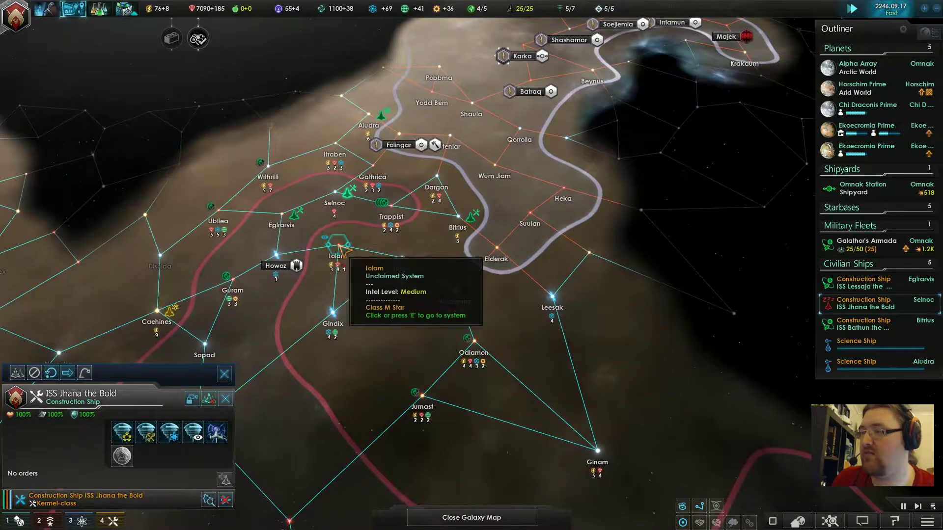
pyautogui.click(298, 220)
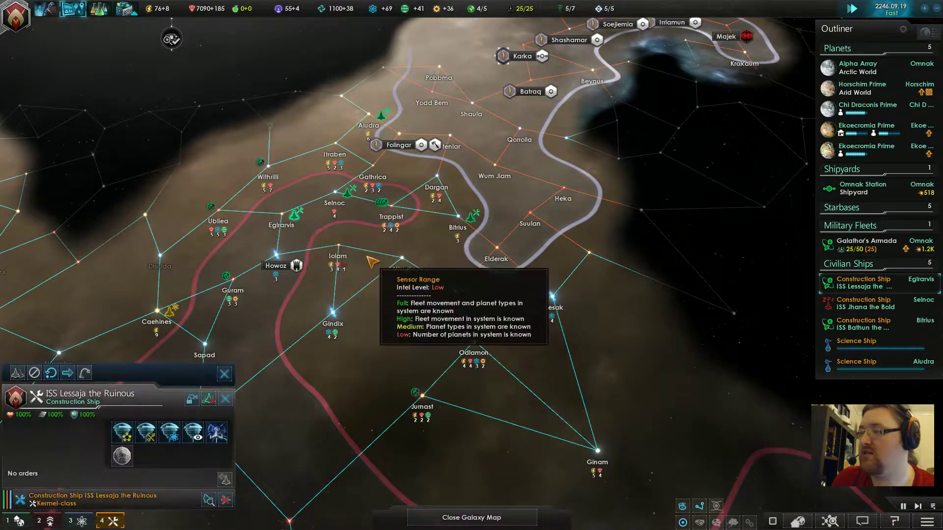
pyautogui.rightClick(338, 248)
pyautogui.click(372, 266)
pyautogui.click(434, 247)
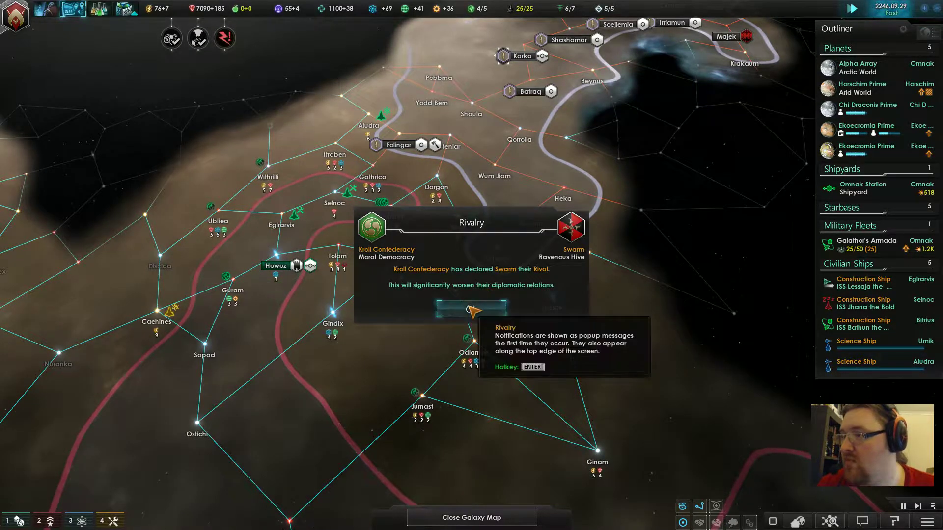
# Dismiss the Kroll Confederacy rivalry notice and send ISS Bathun the Champion to Trappist.
pyautogui.click(471, 312)
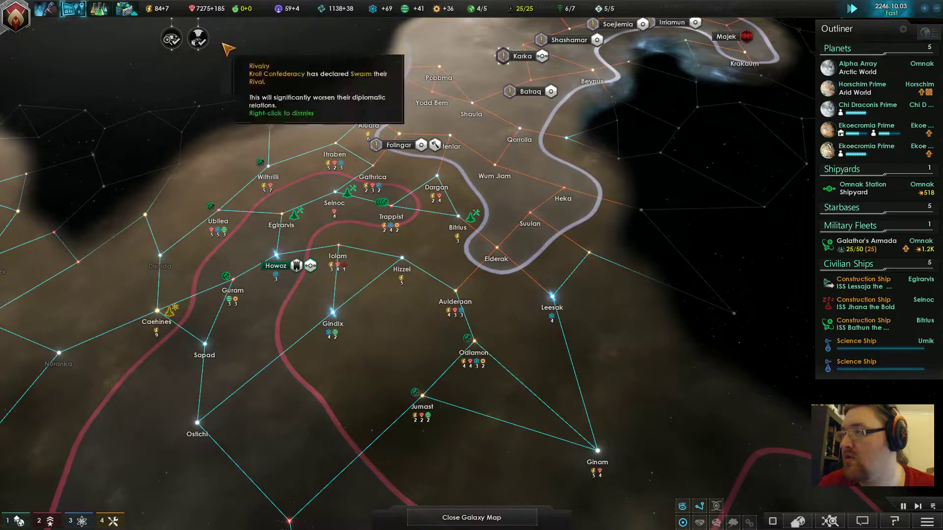
pyautogui.rightClick(198, 39)
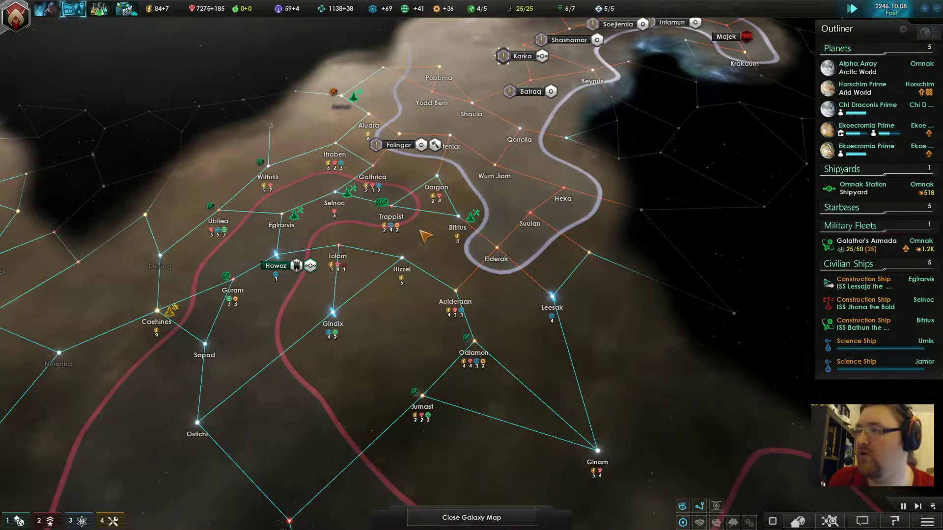
pyautogui.scroll(3, 431, 233)
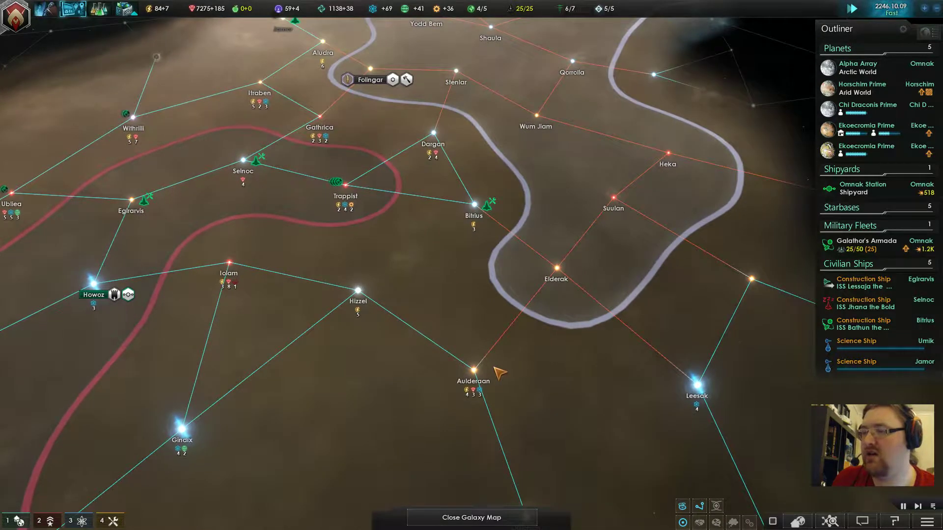
pyautogui.click(487, 206)
pyautogui.scroll(2, 481, 178)
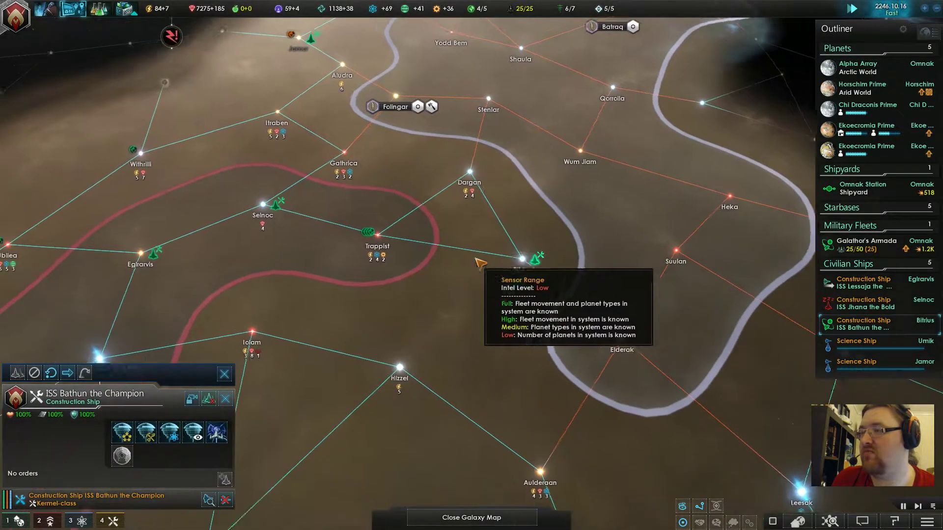
pyautogui.rightClick(394, 241)
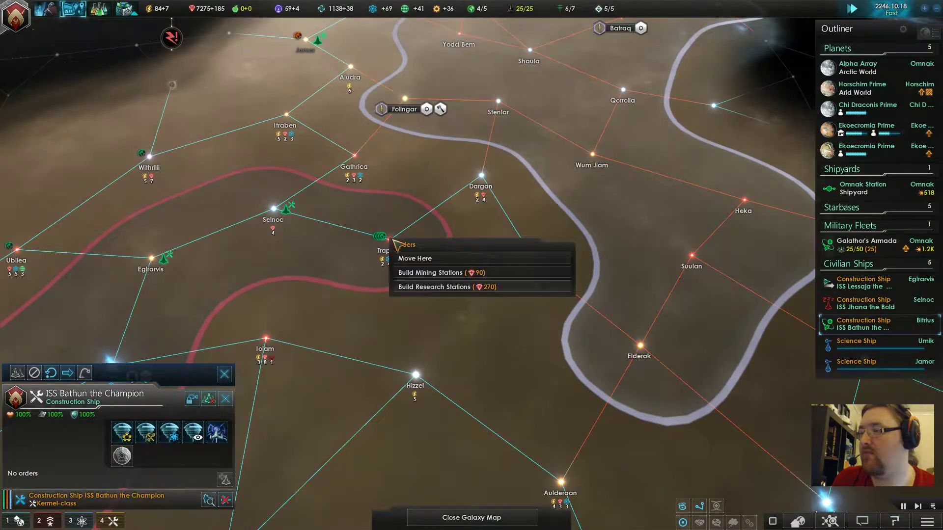
pyautogui.click(417, 258)
pyautogui.press('Escape')
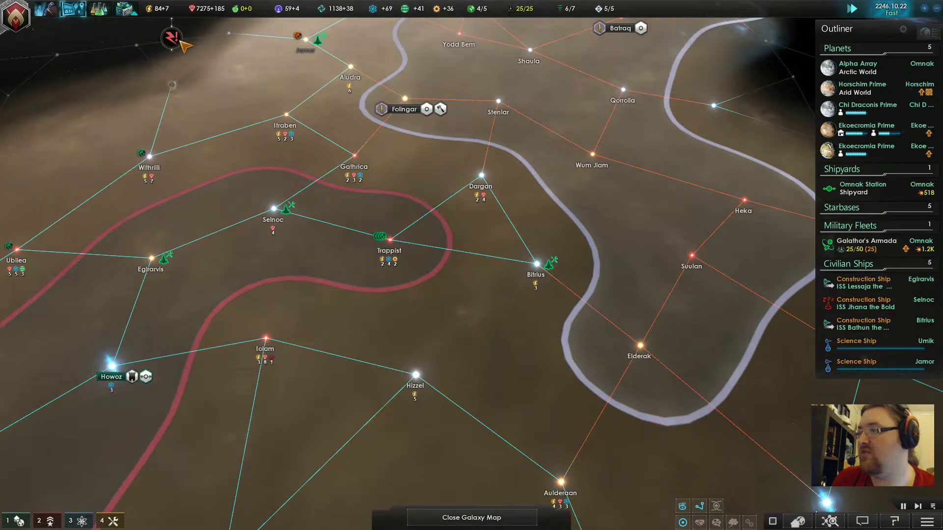
# Dismiss the Hyrungian Empire rivalry and defensive pact notices.
pyautogui.click(177, 42)
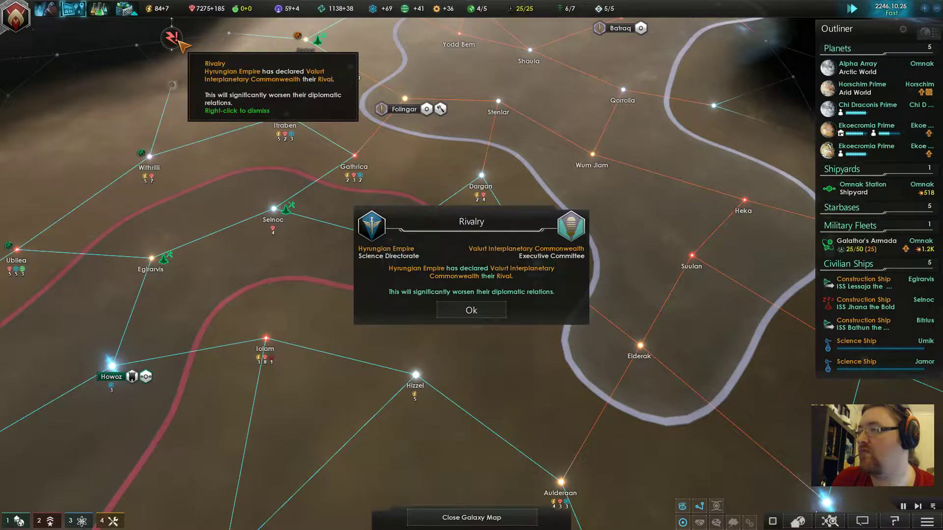
pyautogui.click(471, 310)
pyautogui.scroll(-5, 471, 309)
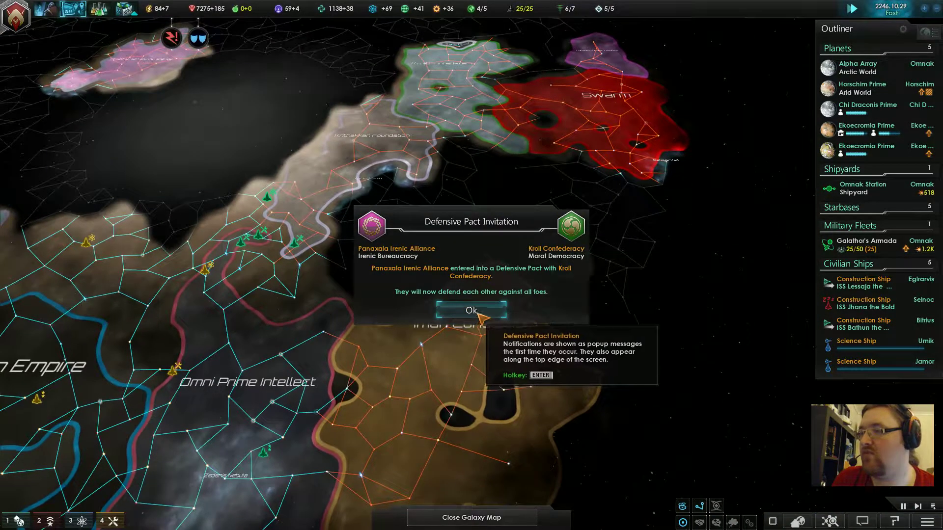
pyautogui.click(470, 310)
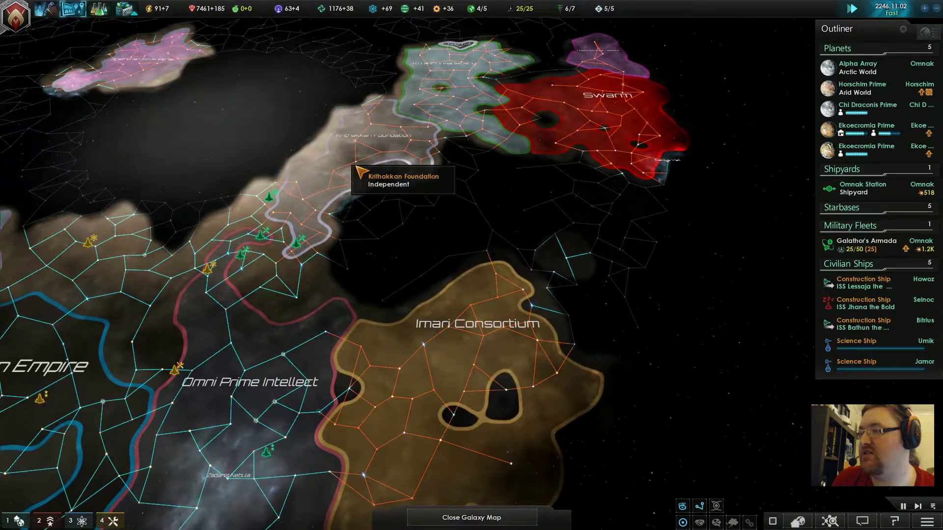
pyautogui.press('a')
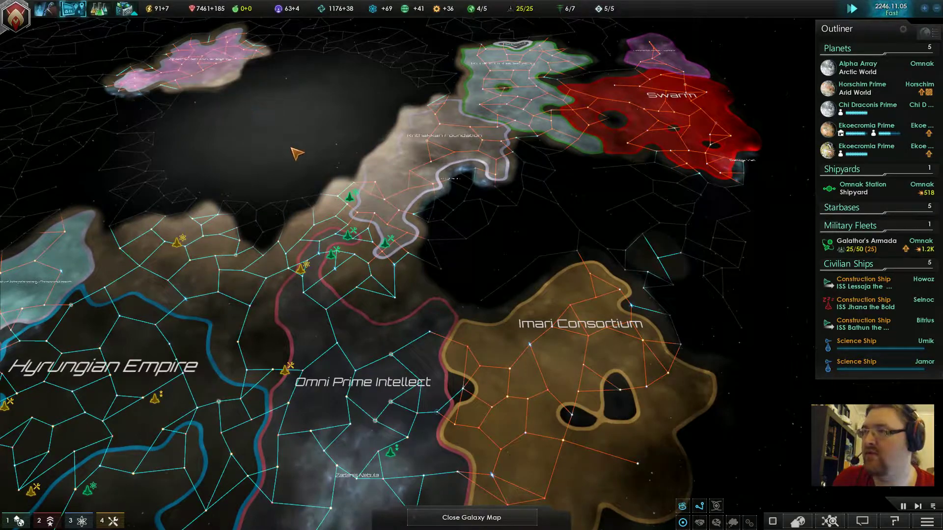
pyautogui.scroll(3, 338, 237)
pyautogui.scroll(-3, 381, 307)
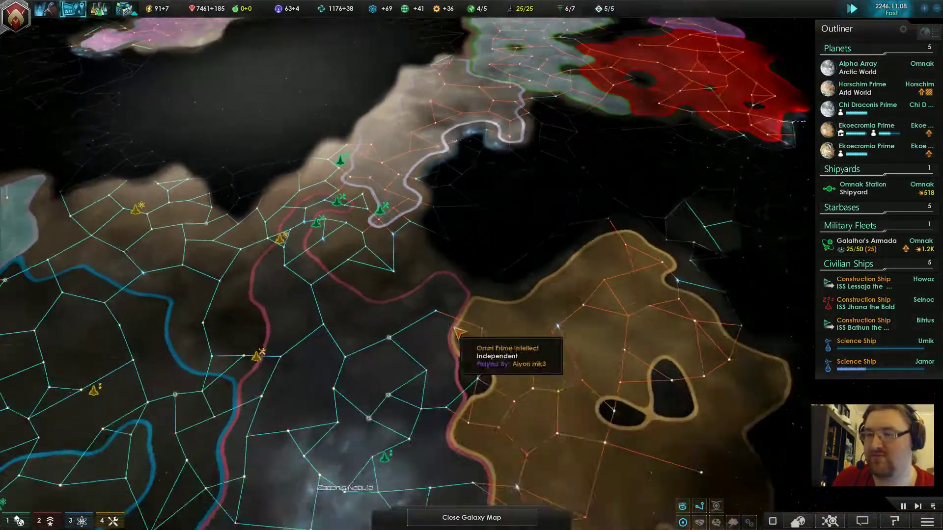
pyautogui.scroll(3, 464, 331)
pyautogui.scroll(2, 442, 383)
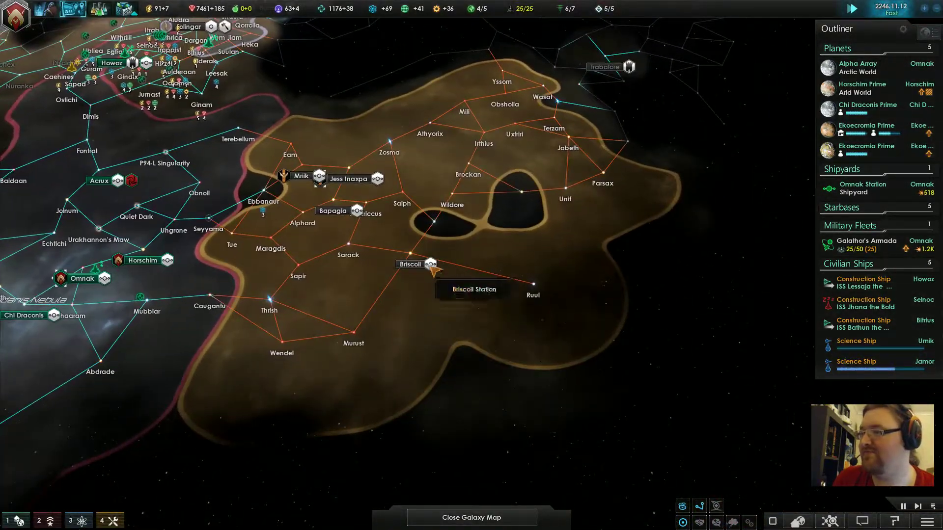
# Review Imari Consortium diplomacy, then centre the map on Galathor's Armada at Omnak.
pyautogui.click(284, 178)
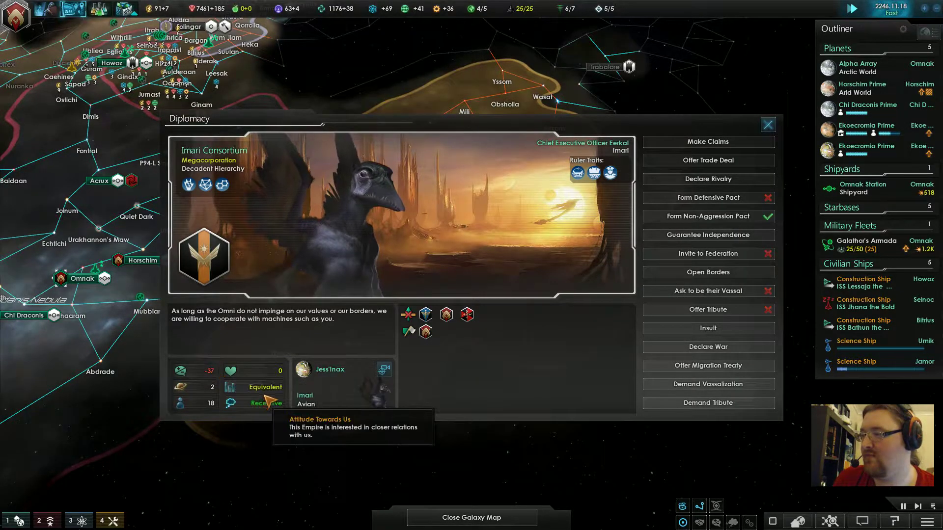
pyautogui.click(768, 126)
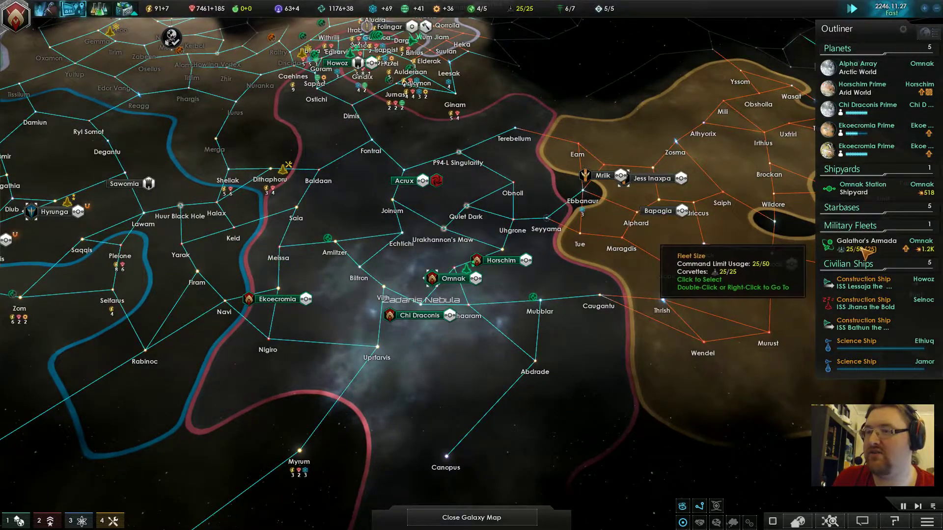
pyautogui.doubleClick(865, 247)
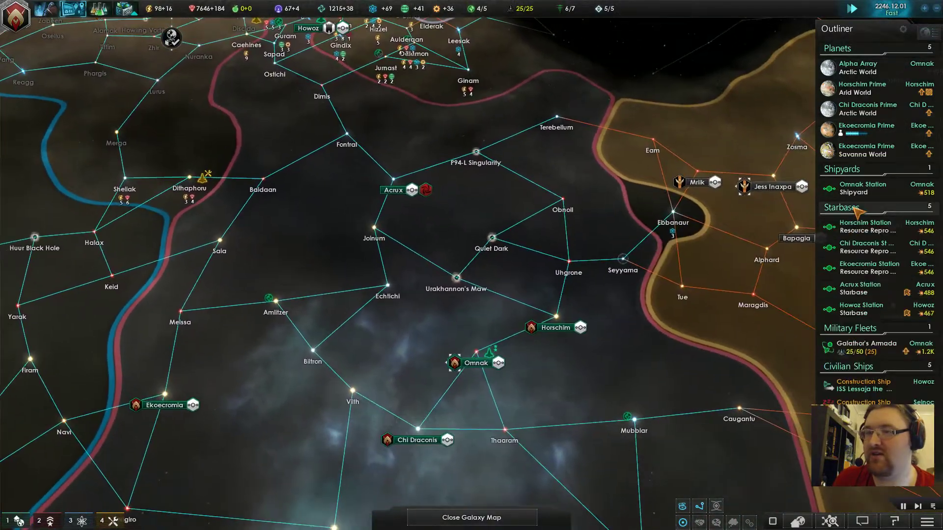
# Queue Anchorage modules at Acrux Station, review its buildings, and dismiss the migration treaty popup.
pyautogui.click(842, 207)
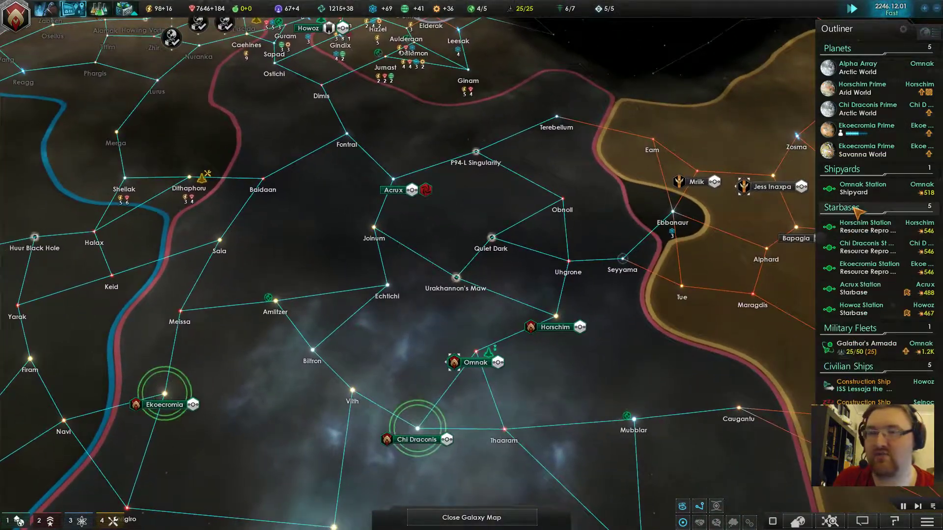
pyautogui.doubleClick(853, 293)
pyautogui.click(402, 252)
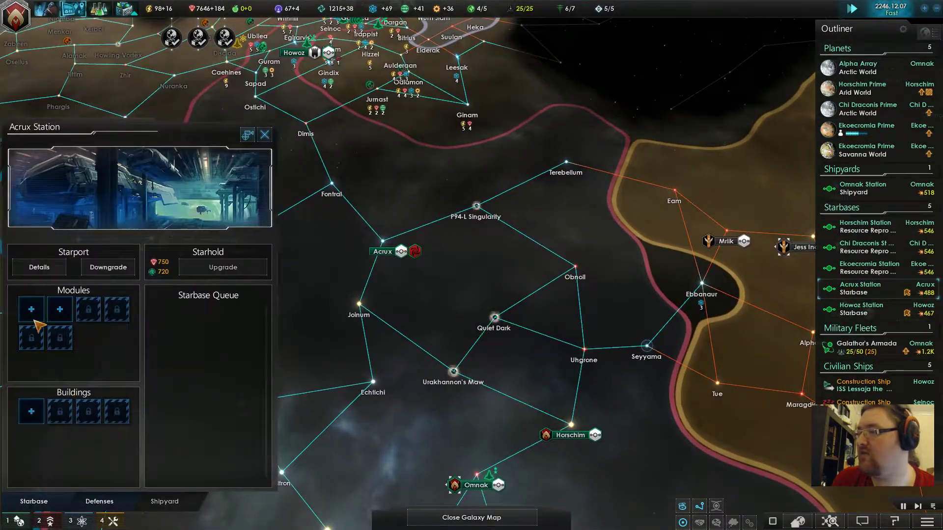
pyautogui.click(32, 310)
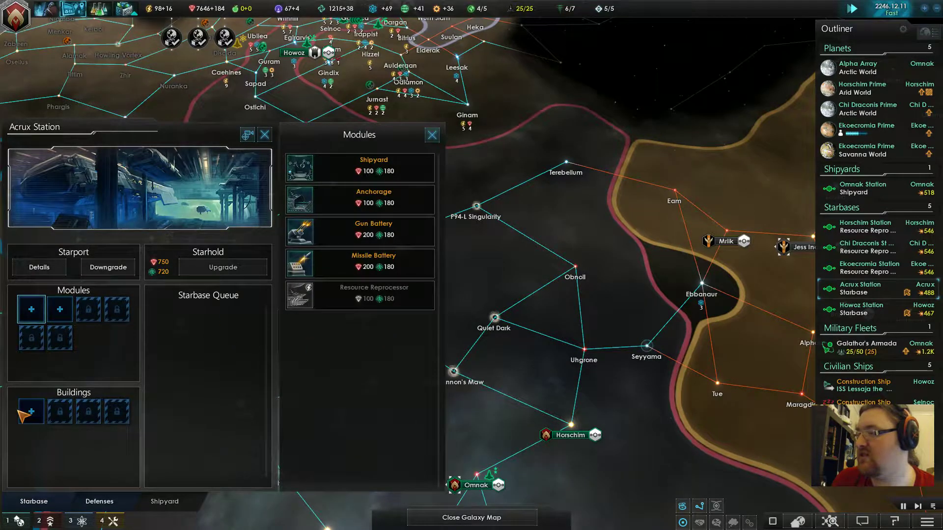
pyautogui.moveTo(346, 196)
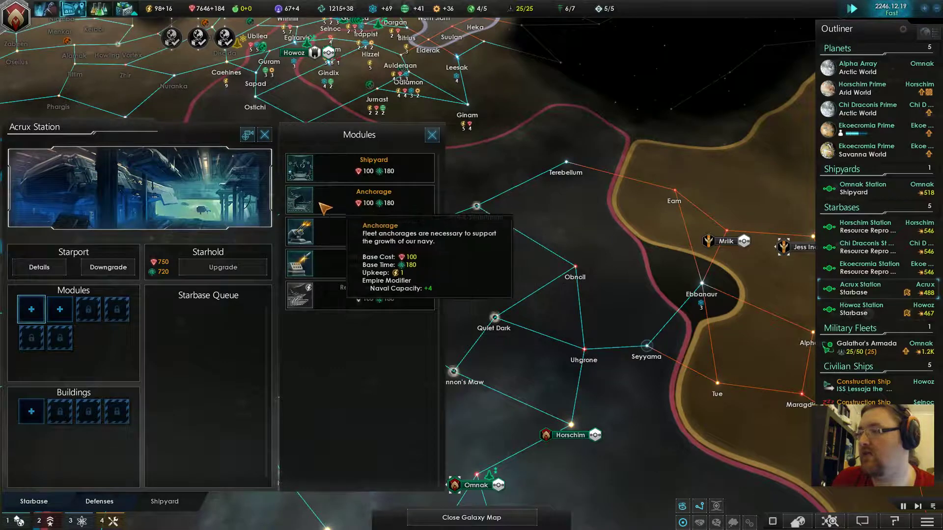
pyautogui.click(366, 203)
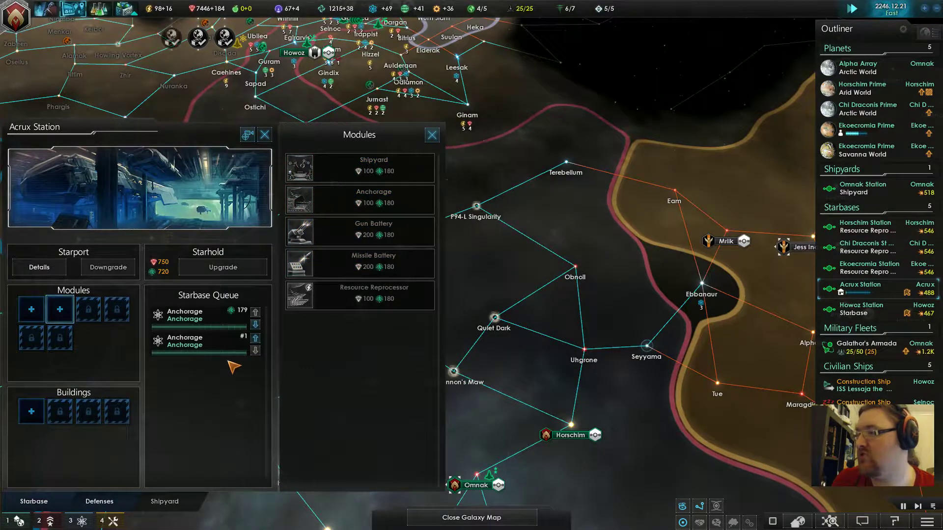
pyautogui.click(31, 411)
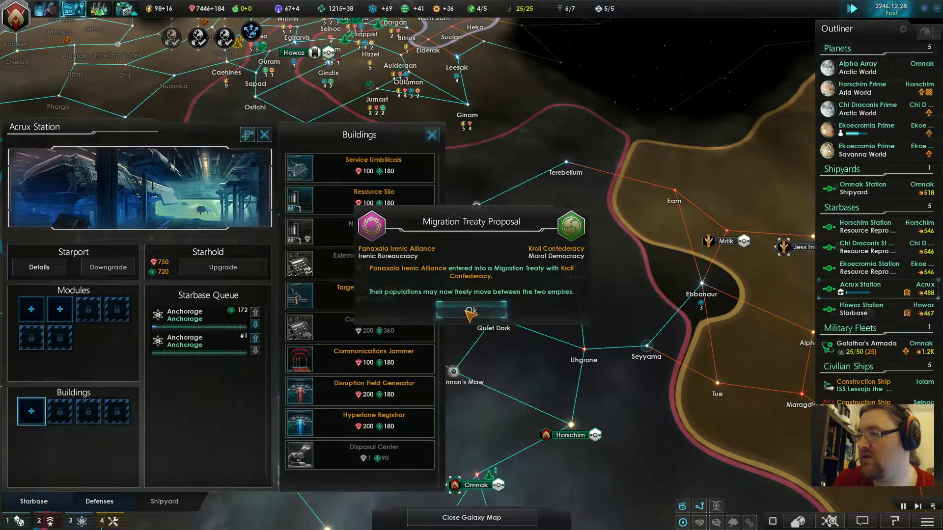
pyautogui.click(472, 313)
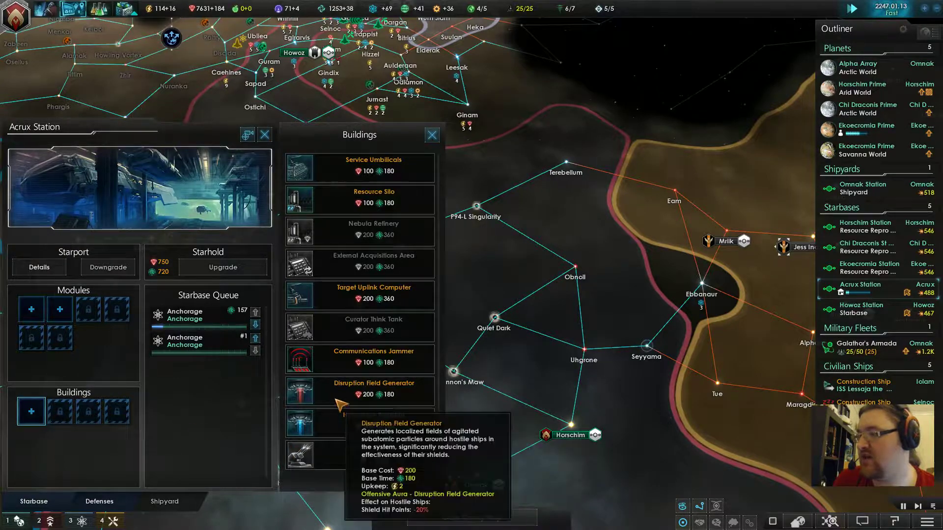
pyautogui.click(265, 134)
# Queue two Anchorage modules in Howoz Station's empty slots, then browse its building slots.
pyautogui.click(840, 315)
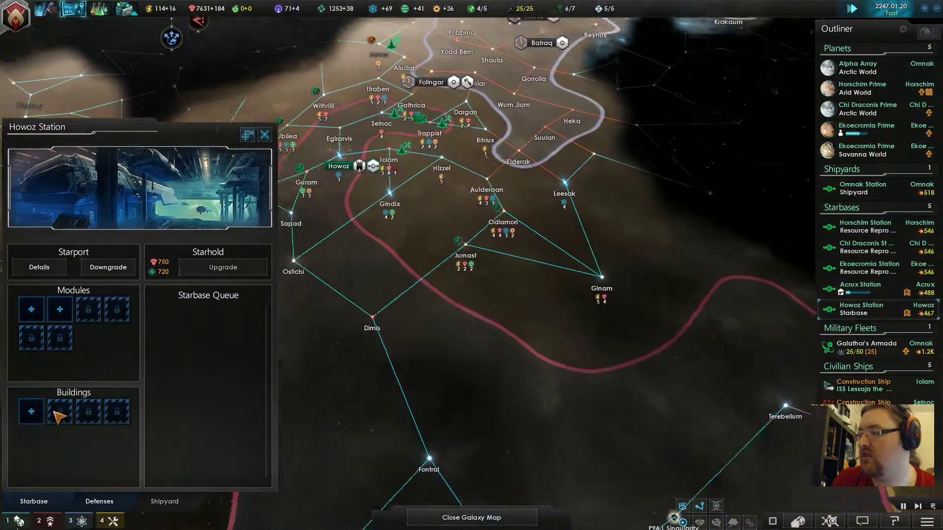
pyautogui.click(32, 411)
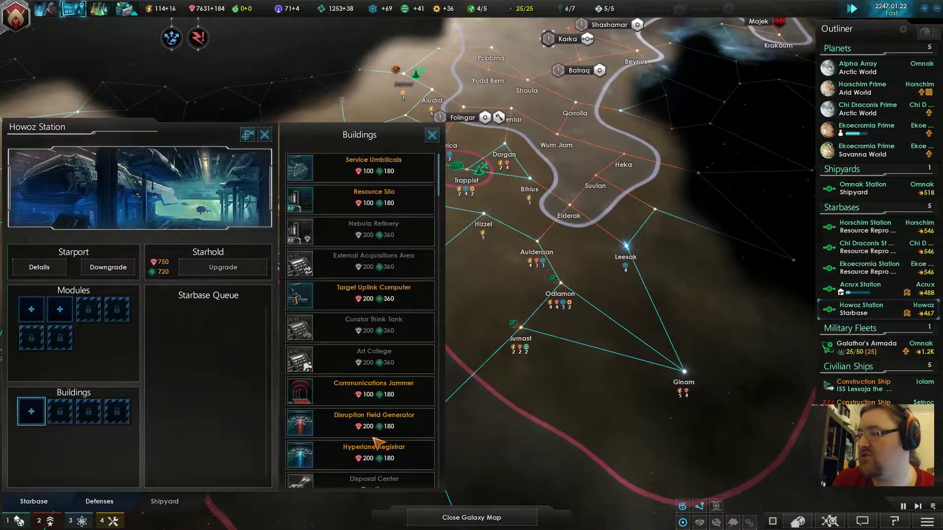
pyautogui.scroll(-1, 383, 420)
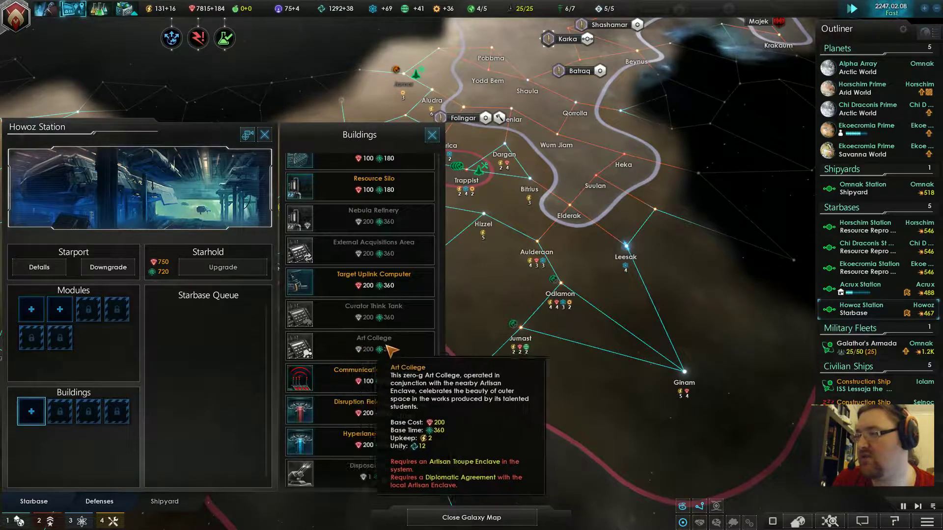
pyautogui.scroll(2, 280, 166)
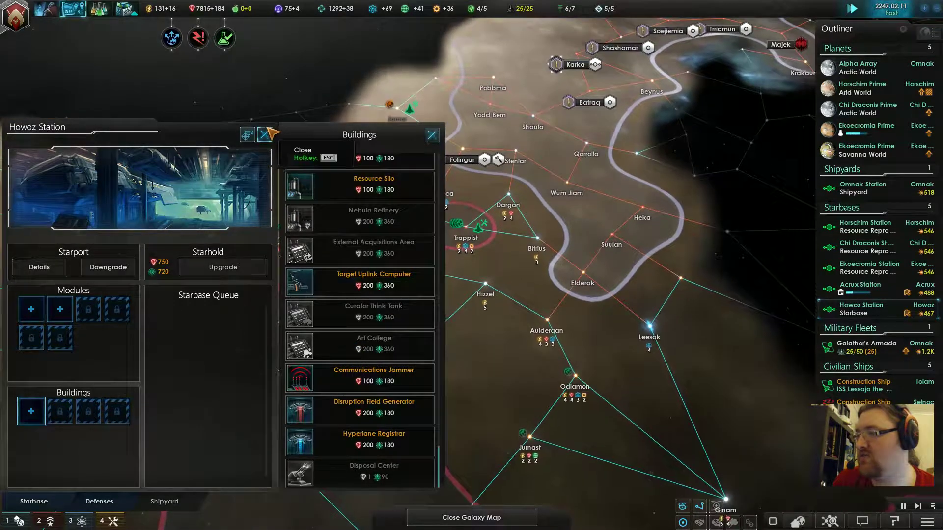
pyautogui.click(269, 134)
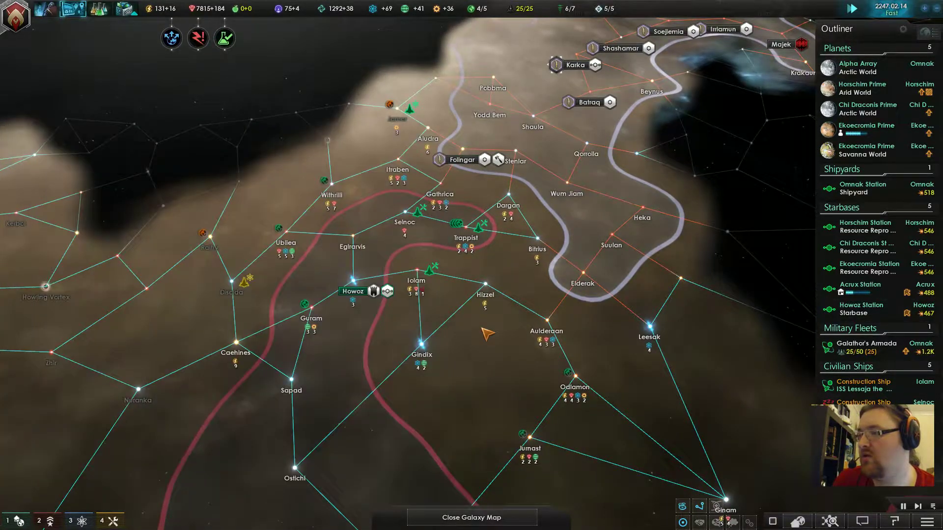
pyautogui.click(376, 292)
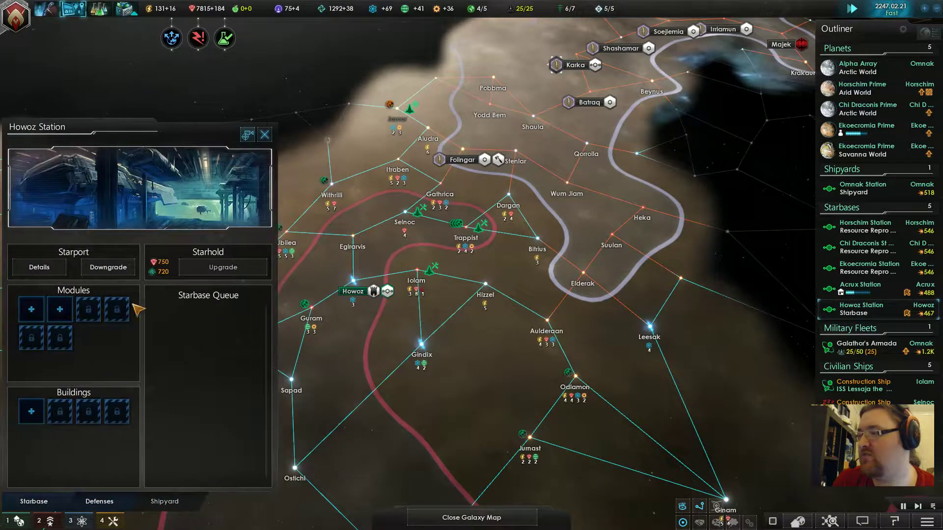
pyautogui.click(31, 310)
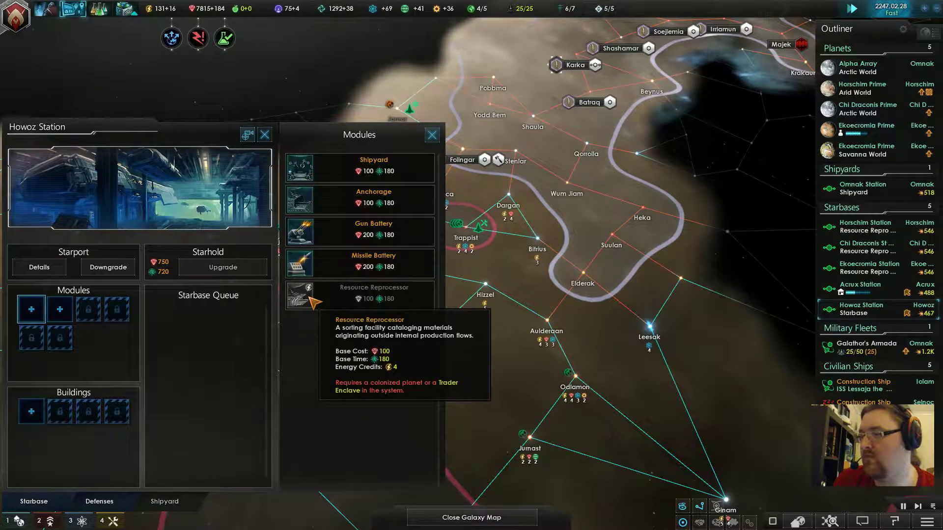
pyautogui.press('a')
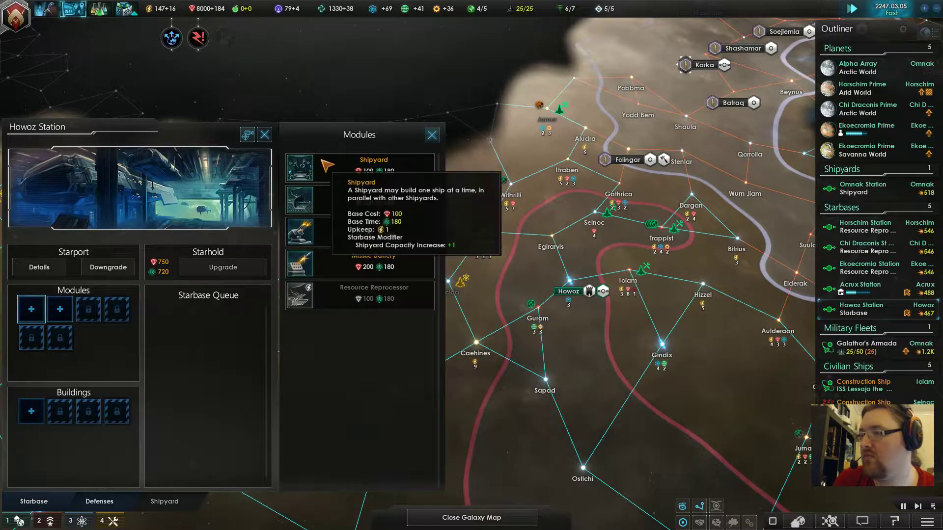
pyautogui.click(333, 208)
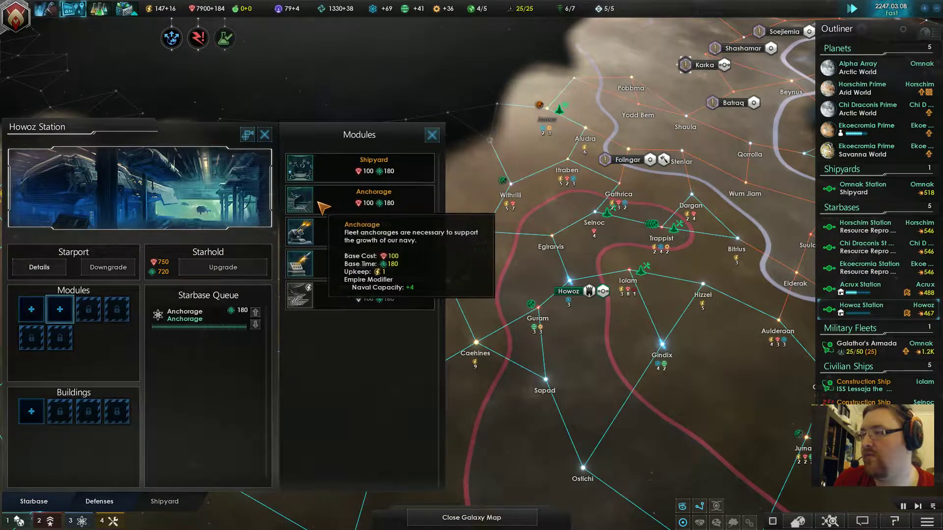
pyautogui.click(305, 214)
pyautogui.click(31, 412)
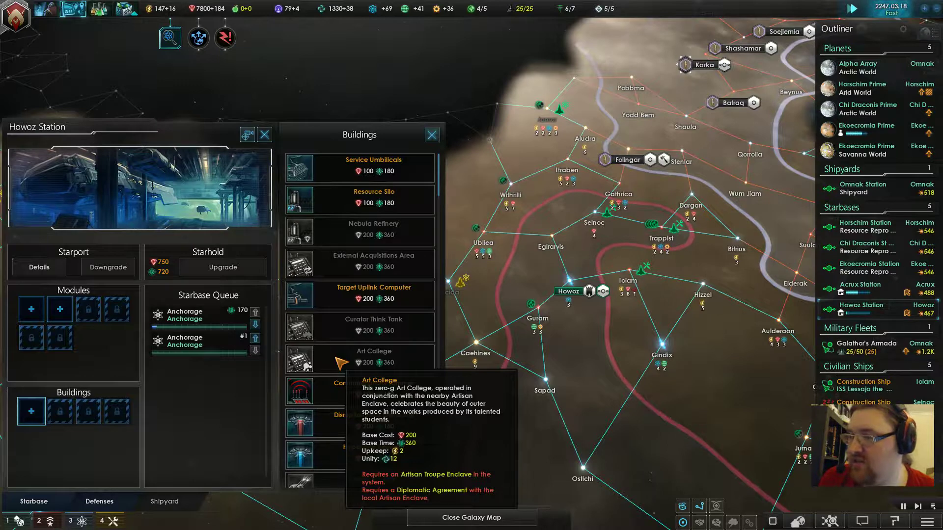
# Review the new physics research options and pick UV Lasers.
pyautogui.click(170, 37)
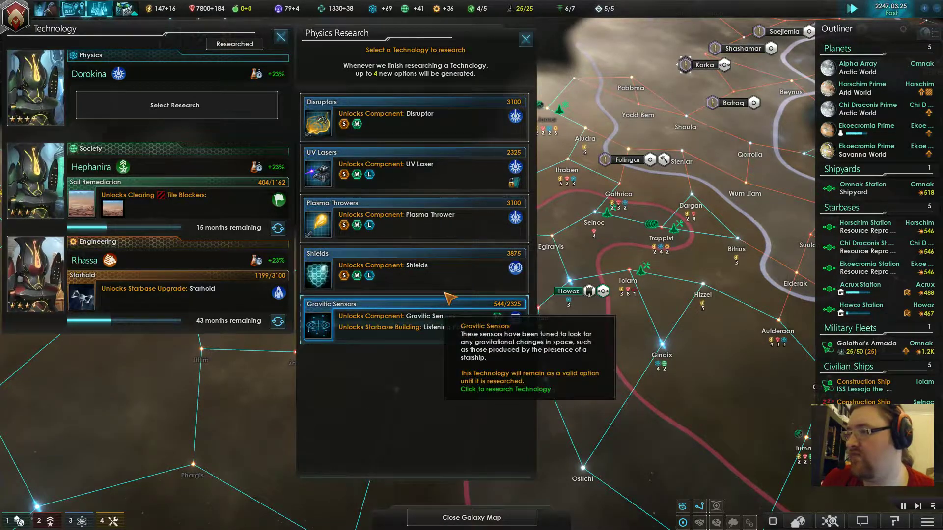
pyautogui.press('a')
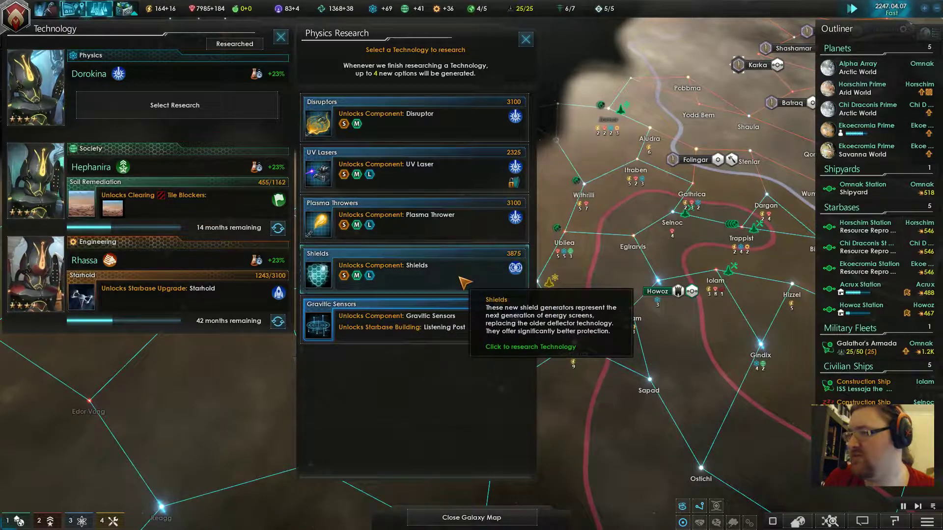
pyautogui.moveTo(414, 219)
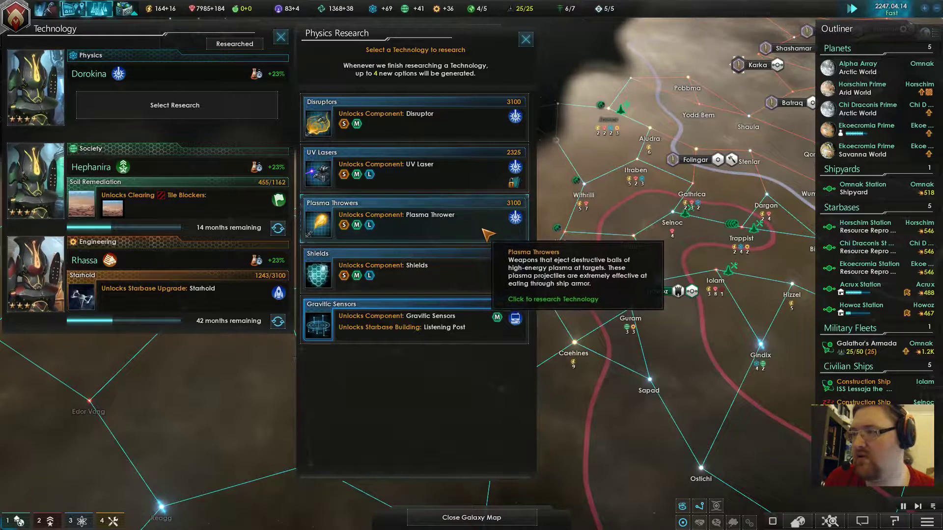
pyautogui.scroll(-2, 484, 231)
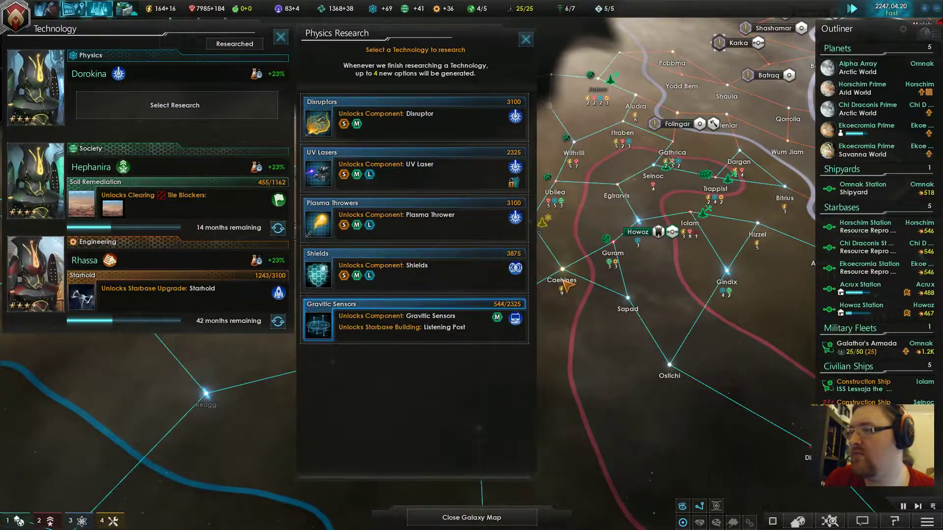
pyautogui.click(469, 188)
# Send ISS Jhana the Bold from Selnoc to build a starbase at Gathrica.
pyautogui.click(281, 37)
pyautogui.scroll(-3, 505, 331)
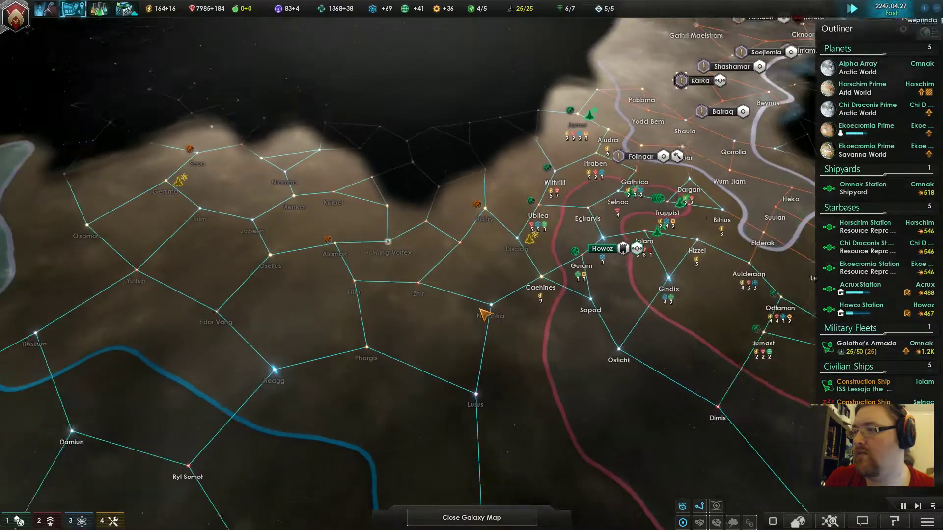
pyautogui.scroll(-2, 667, 415)
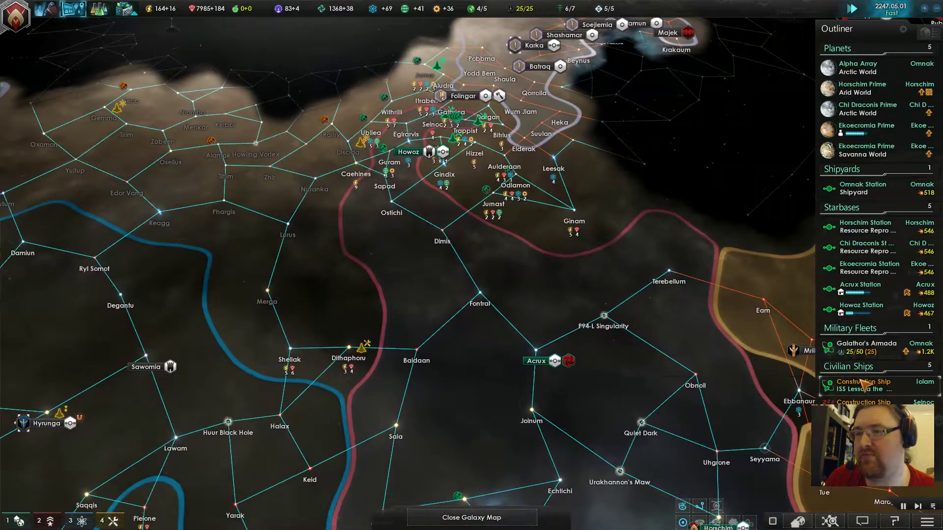
pyautogui.click(842, 208)
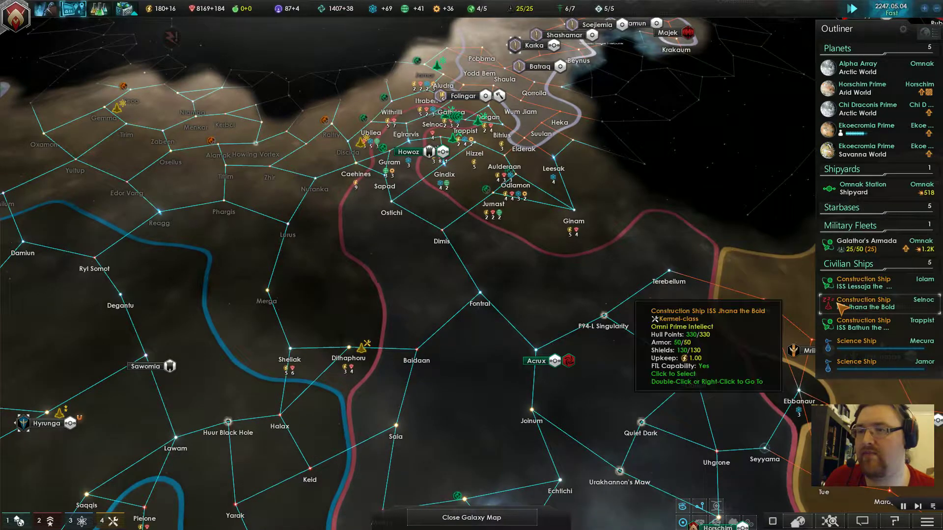
pyautogui.doubleClick(863, 300)
pyautogui.scroll(5, 437, 214)
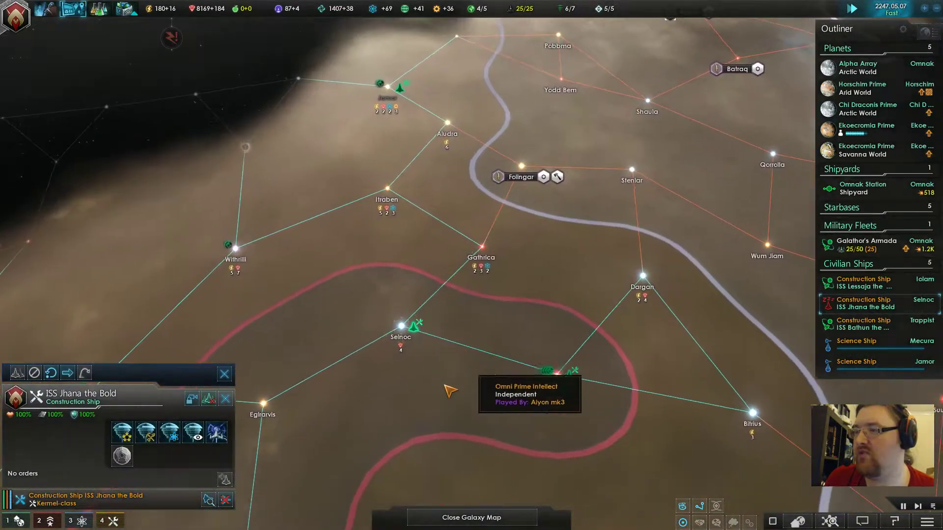
pyautogui.click(416, 327)
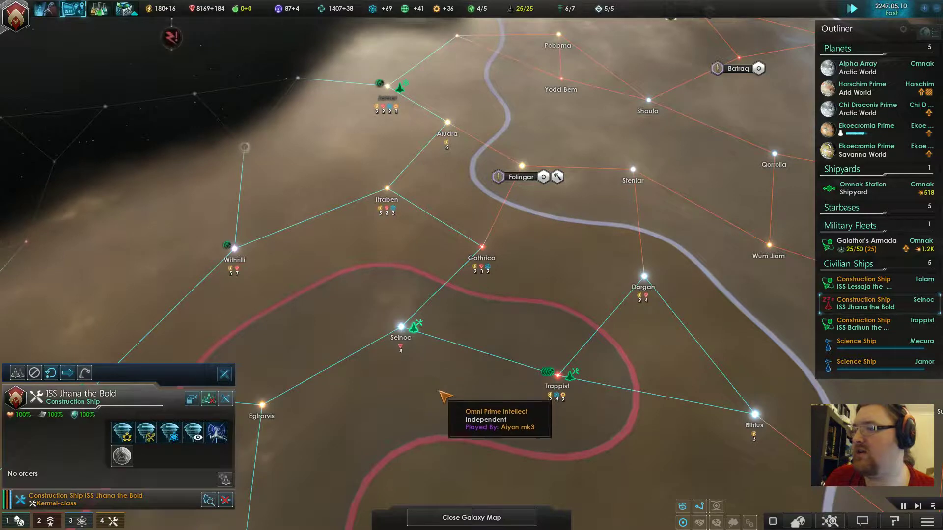
pyautogui.scroll(-3, 445, 399)
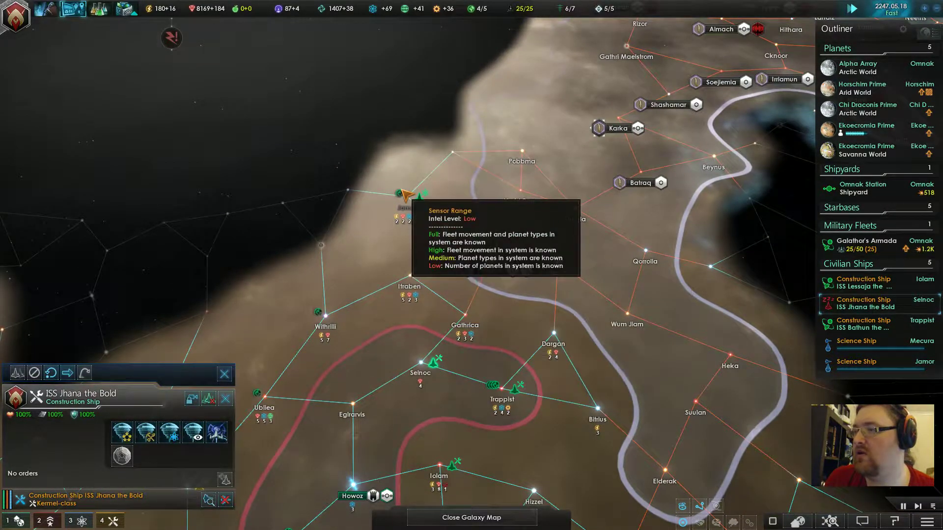
pyautogui.rightClick(468, 315)
pyautogui.click(510, 382)
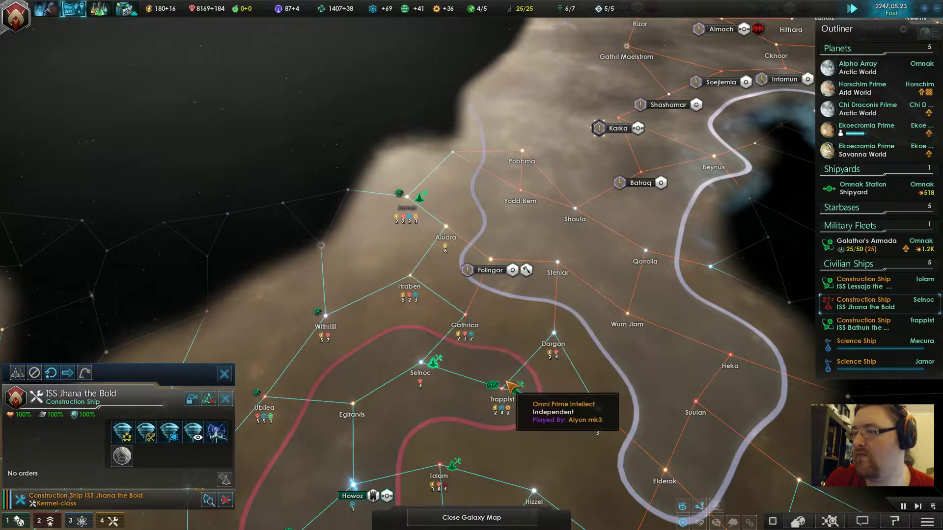
# Have ISS Bathun the Champion build a mining station at the Trappist star.
pyautogui.click(395, 349)
pyautogui.scroll(-5, 421, 368)
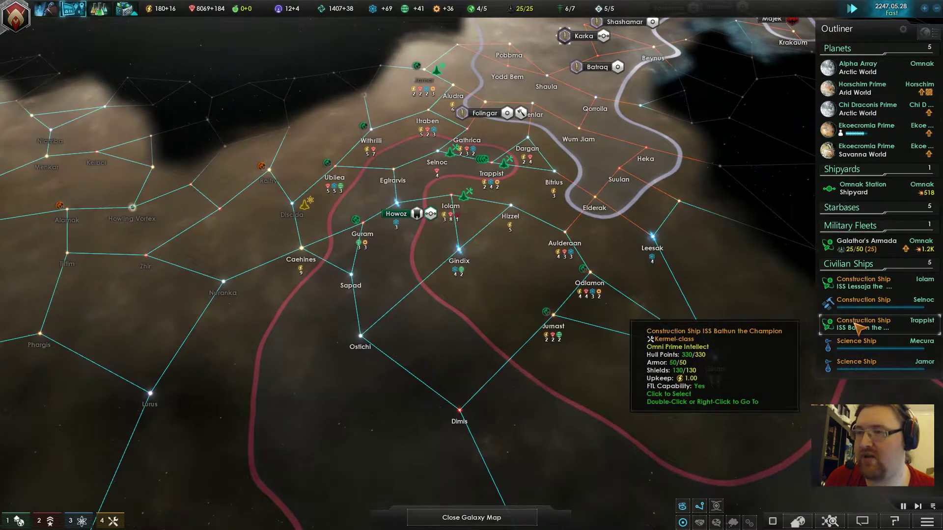
pyautogui.click(856, 325)
pyautogui.scroll(2, 516, 273)
pyautogui.scroll(2, 495, 245)
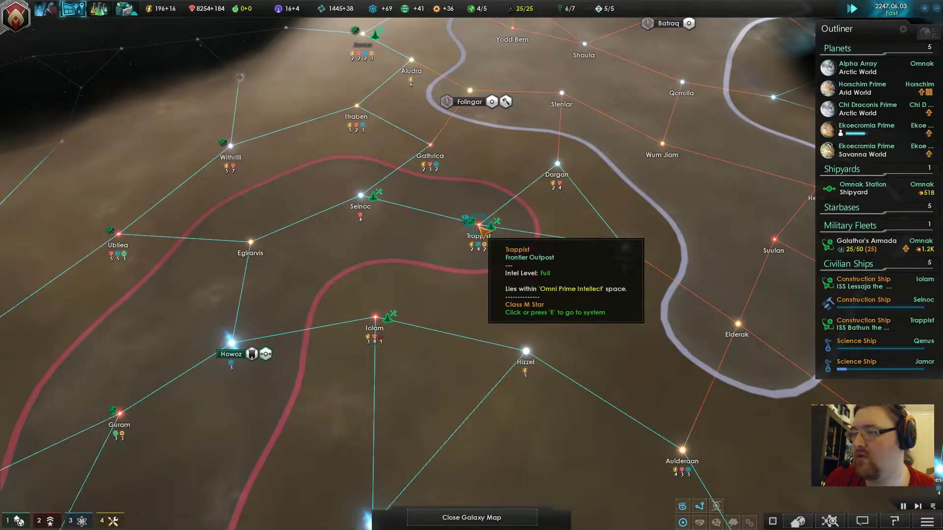
pyautogui.click(479, 224)
pyautogui.click(485, 286)
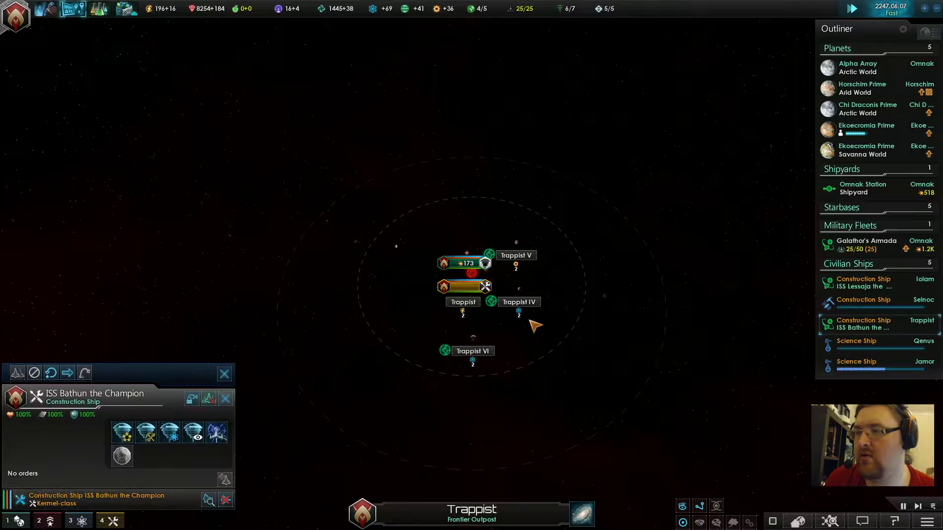
pyautogui.scroll(5, 472, 288)
pyautogui.rightClick(340, 207)
pyautogui.click(369, 222)
pyautogui.click(582, 515)
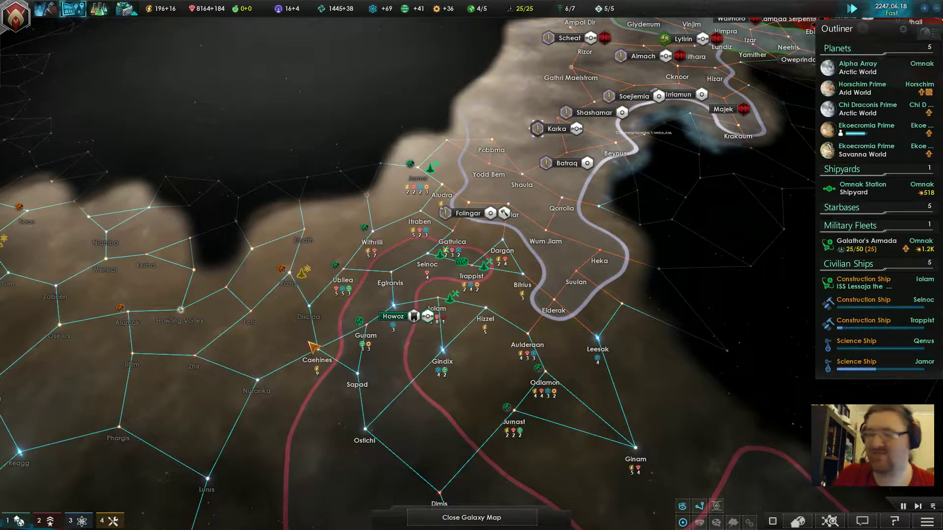
pyautogui.scroll(-2, 313, 347)
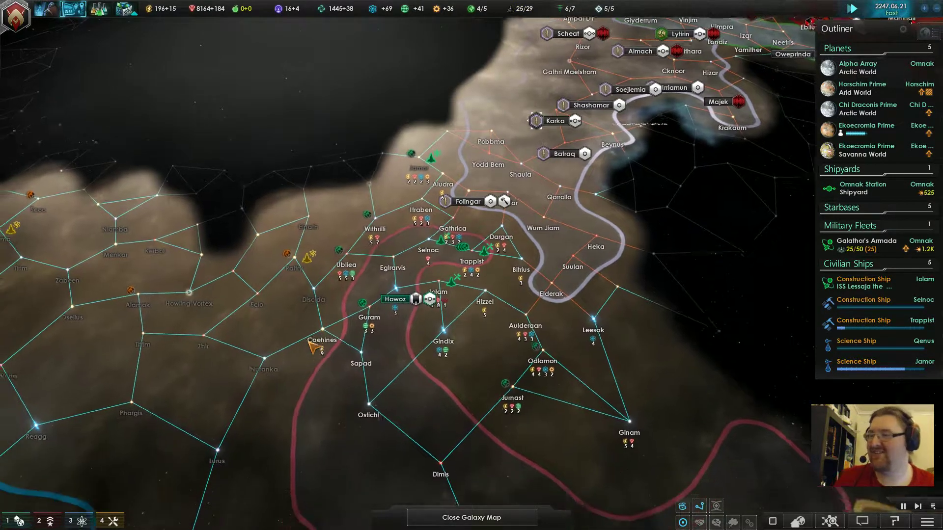
# Pan the map toward Omnak and open Ekoecromia Prime's surface tiles.
pyautogui.press('s')
pyautogui.press('s')
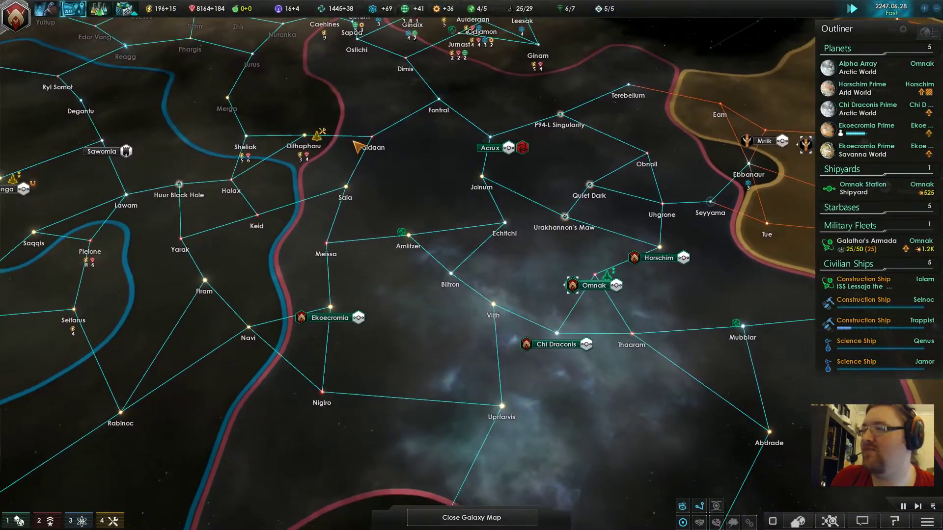
pyautogui.scroll(3, 521, 241)
pyautogui.scroll(-3, 520, 241)
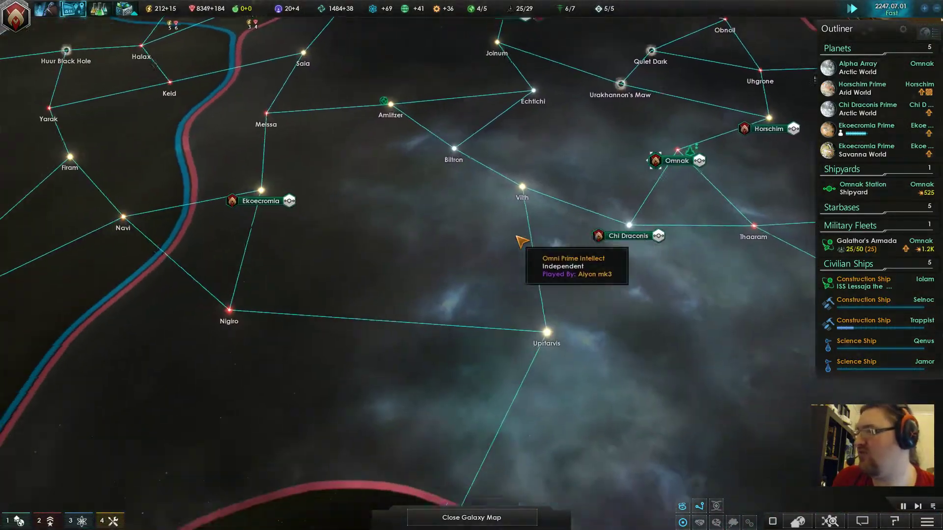
pyautogui.scroll(3, 521, 241)
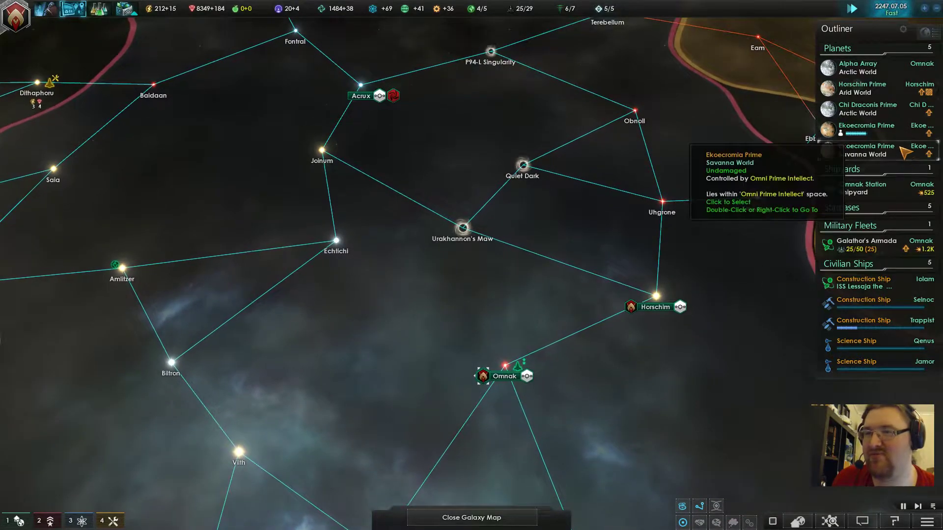
pyautogui.click(866, 149)
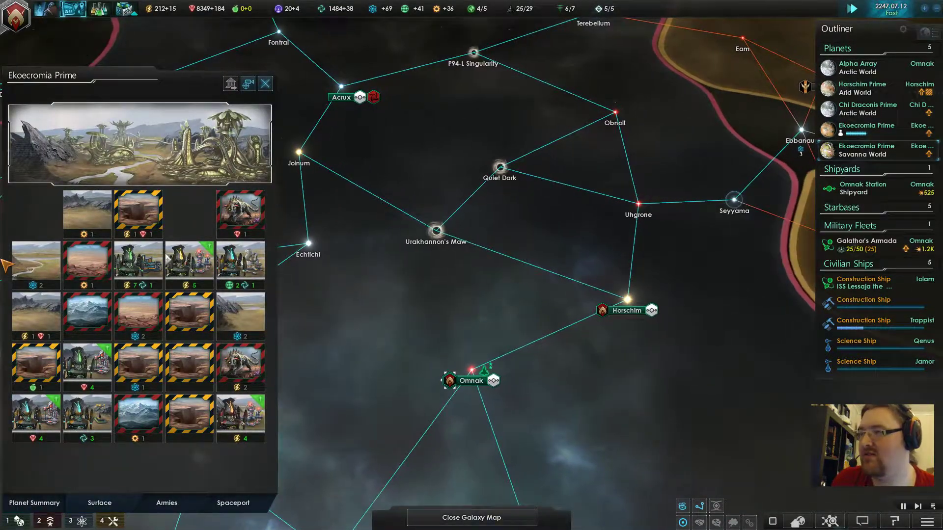
# Look over Ekoecromia Prime, Horschim Prime and Alpha Array, then open Chi Draconis Prime.
pyautogui.click(62, 502)
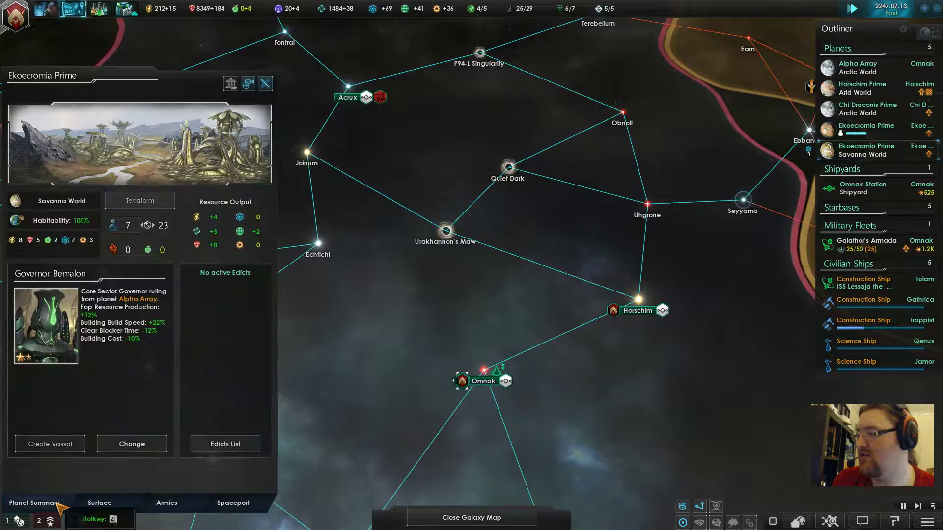
pyautogui.click(90, 504)
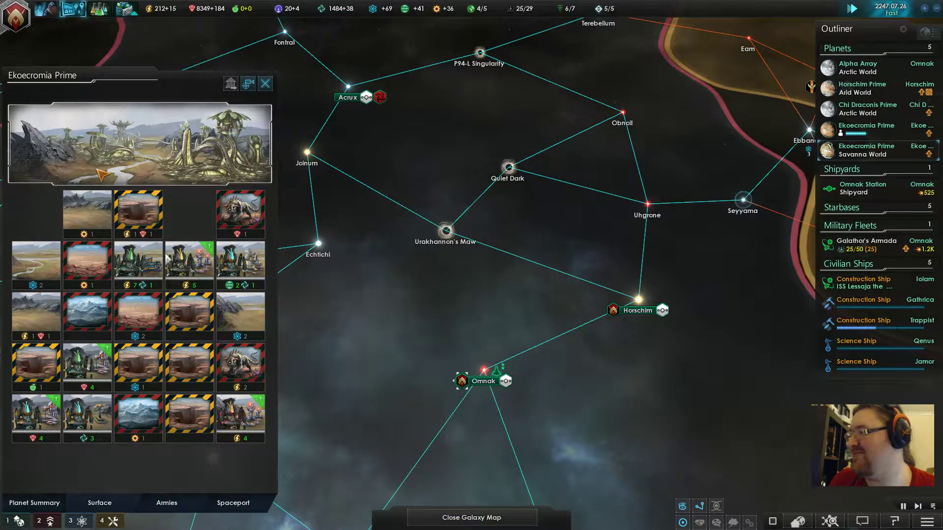
pyautogui.click(861, 87)
pyautogui.click(881, 106)
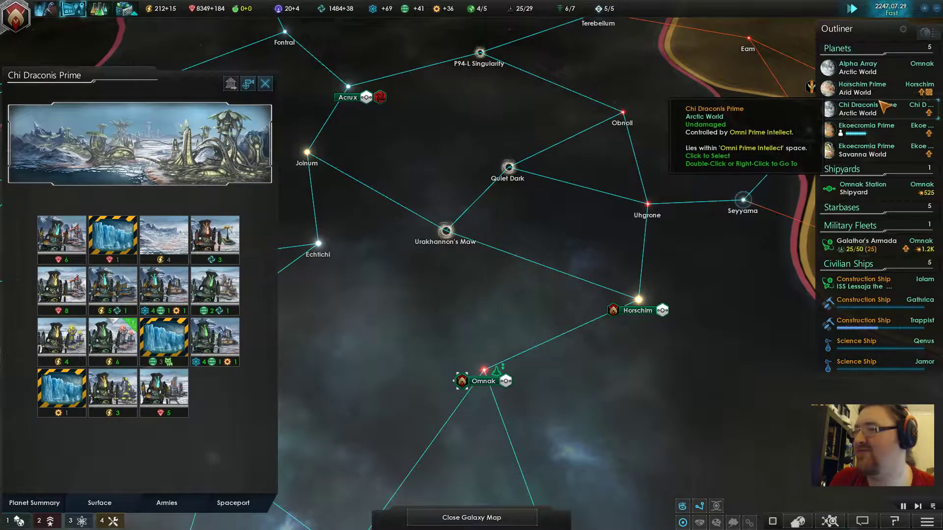
pyautogui.click(862, 87)
pyautogui.click(858, 66)
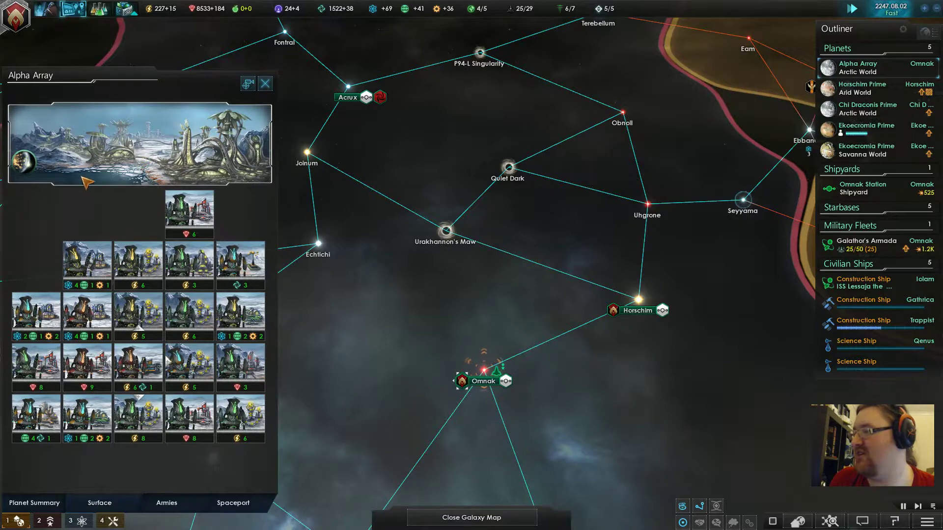
pyautogui.click(862, 87)
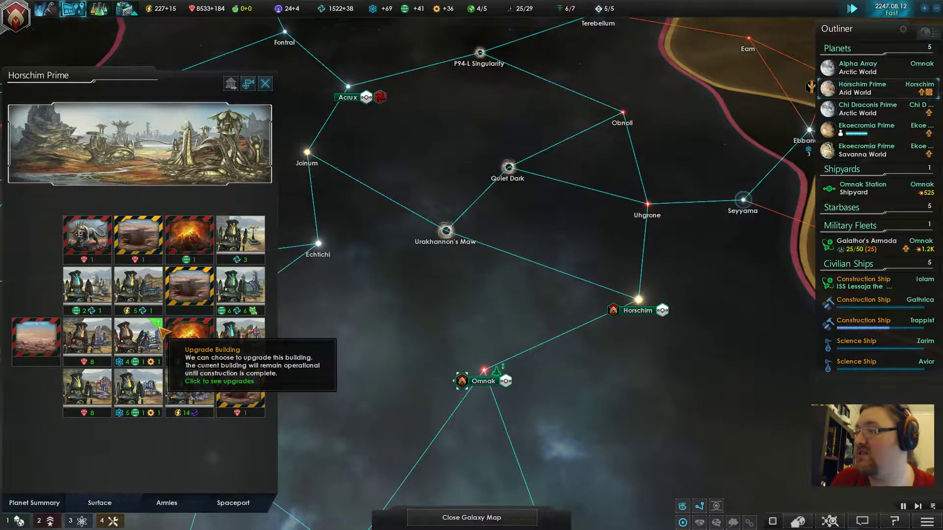
pyautogui.click(862, 109)
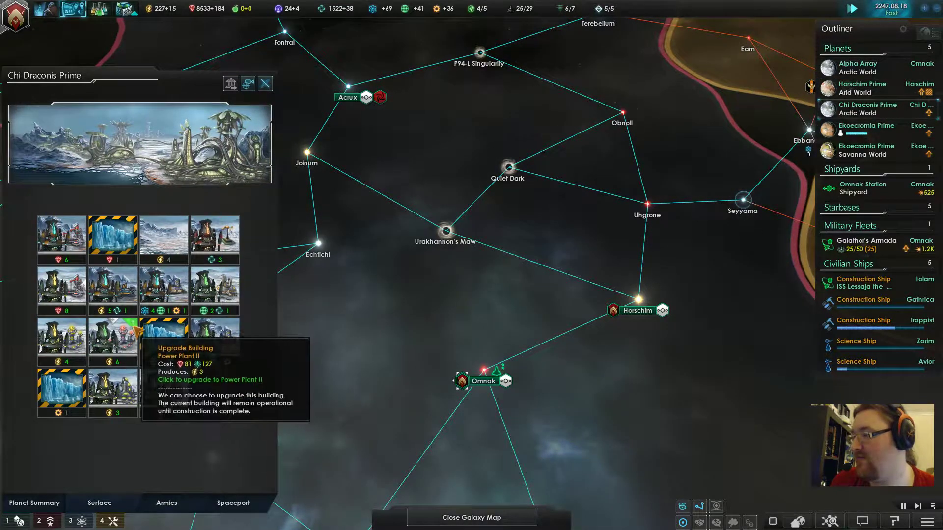
# Add a pop to the empty arctic tile and queue Power Plant I there.
pyautogui.click(163, 242)
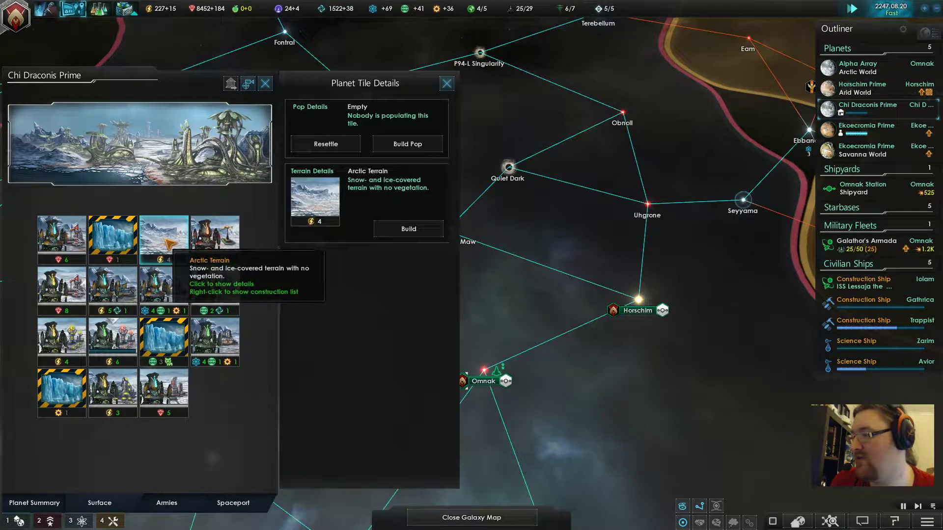
pyautogui.click(429, 147)
pyautogui.click(177, 240)
pyautogui.click(408, 229)
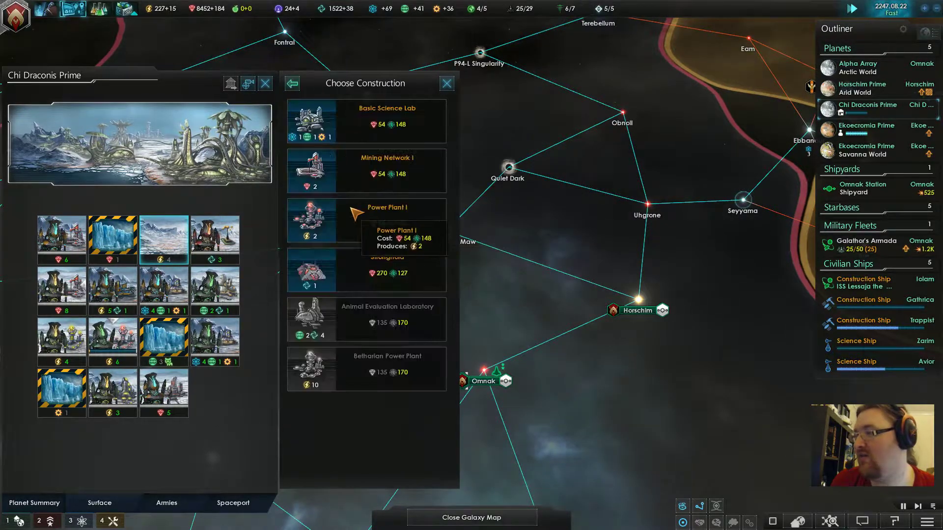
pyautogui.click(353, 214)
# Close the planet view, pan east to Imari Consortium space and open their diplomacy.
pyautogui.press('Escape')
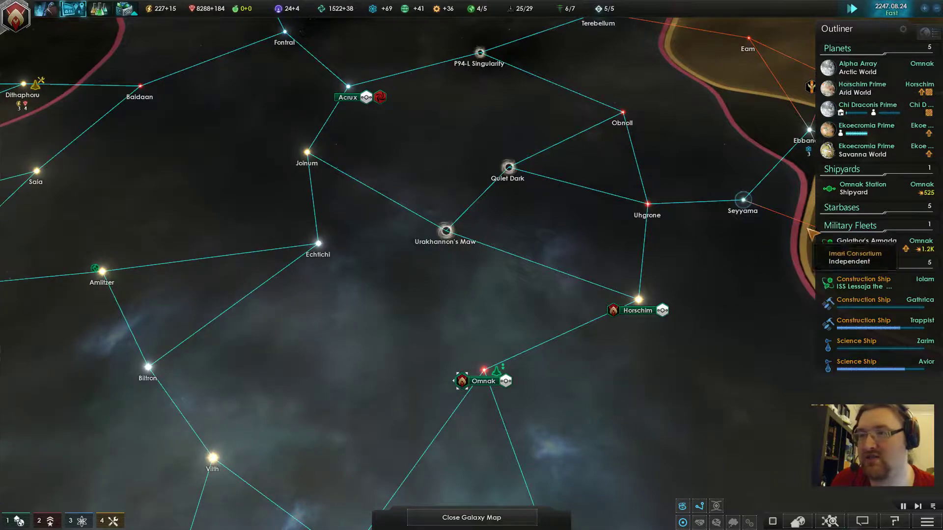
pyautogui.scroll(-3, 543, 308)
pyautogui.scroll(-3, 479, 354)
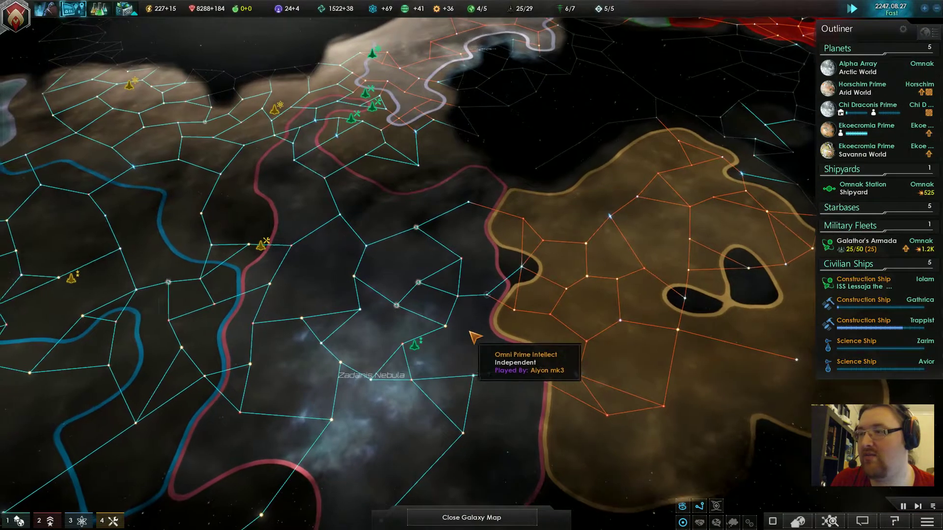
pyautogui.scroll(-3, 471, 347)
pyautogui.scroll(3, 445, 323)
pyautogui.scroll(3, 411, 354)
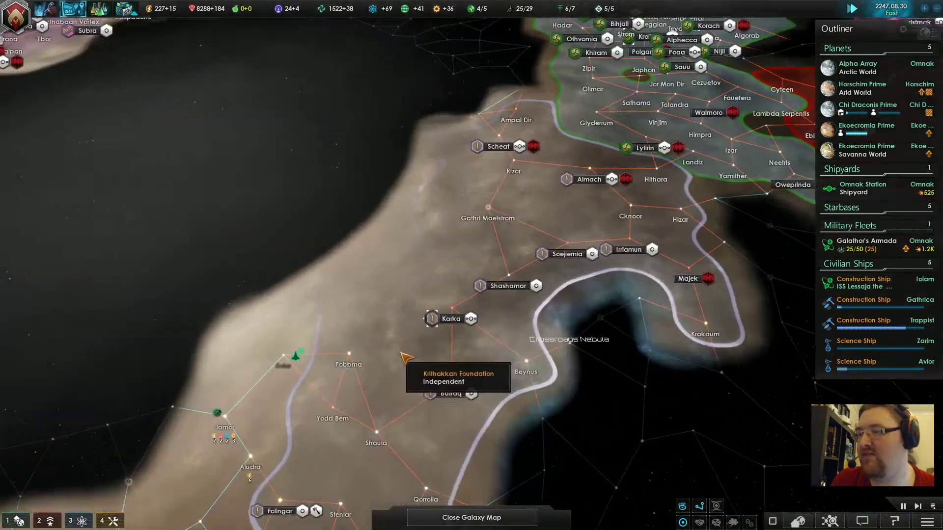
pyautogui.scroll(-3, 500, 350)
pyautogui.scroll(-3, 490, 342)
pyautogui.scroll(2, 474, 336)
pyautogui.scroll(3, 474, 336)
pyautogui.scroll(2, 379, 337)
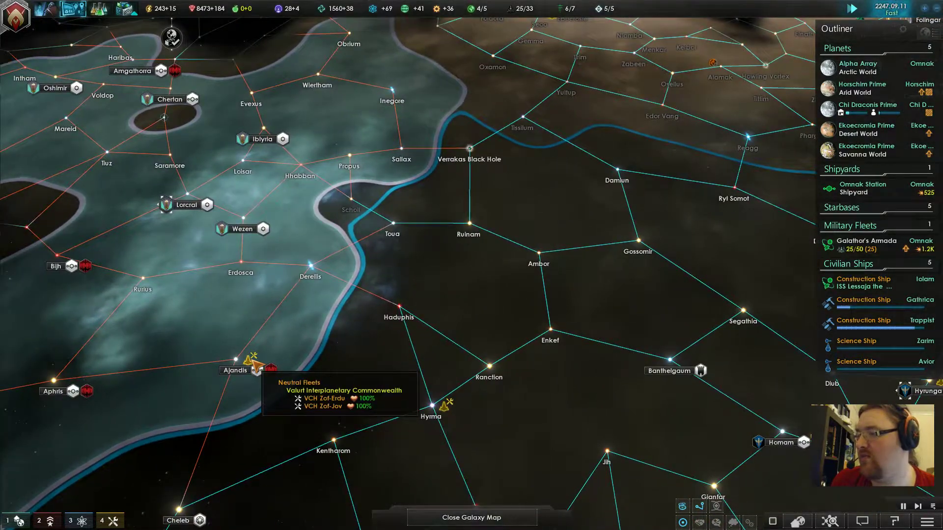
pyautogui.scroll(-1, 402, 376)
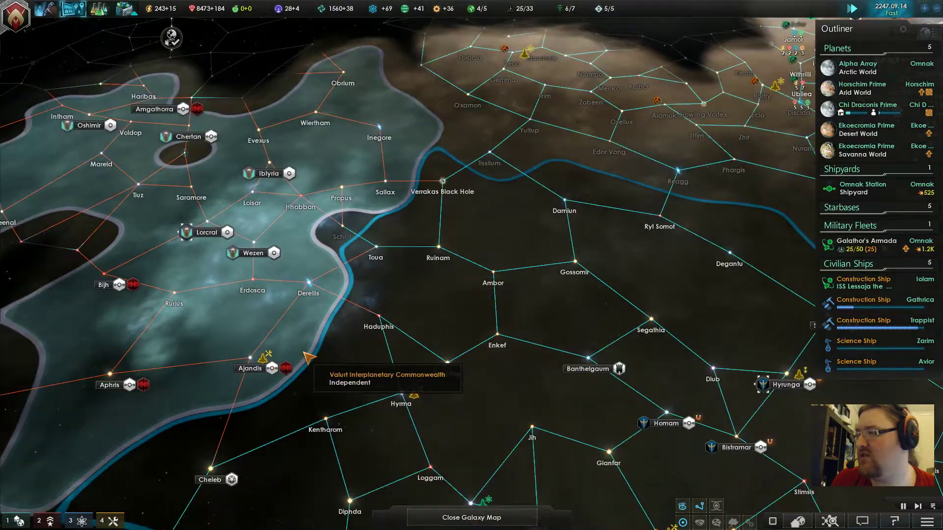
pyautogui.scroll(-3, 413, 369)
pyautogui.scroll(-2, 412, 368)
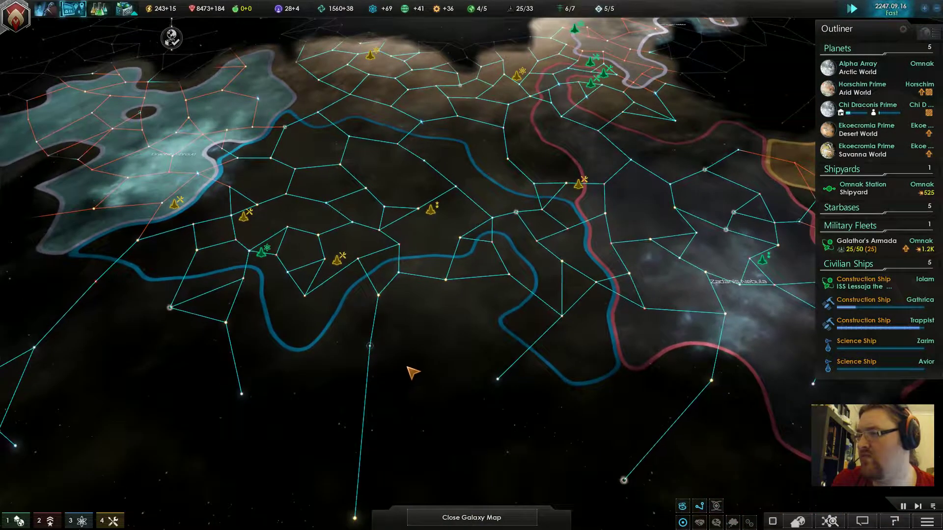
pyautogui.scroll(3, 353, 331)
pyautogui.scroll(2, 424, 339)
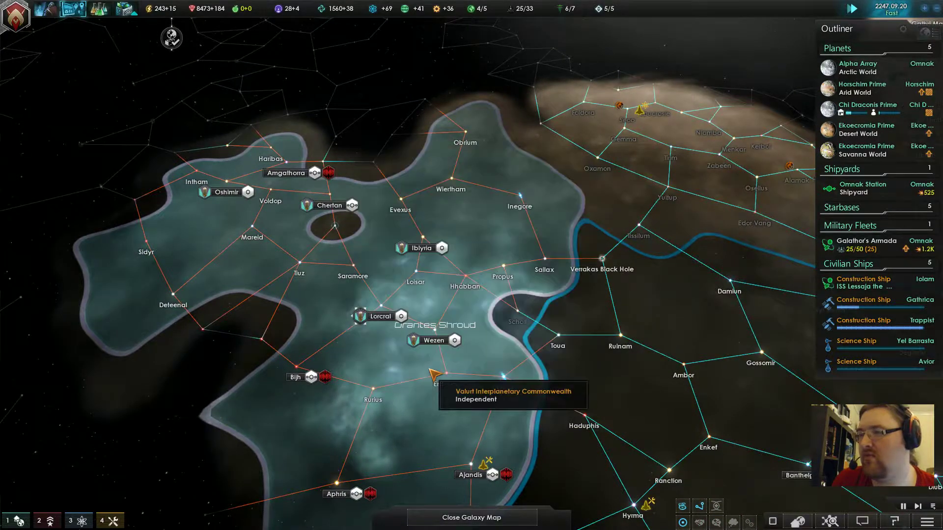
pyautogui.press('d')
pyautogui.press('s')
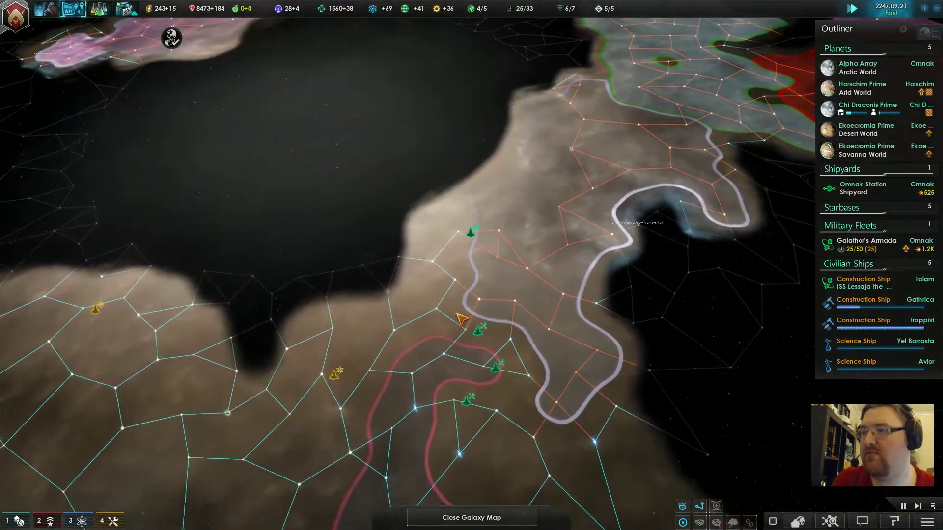
pyautogui.scroll(3, 461, 318)
pyautogui.scroll(3, 459, 321)
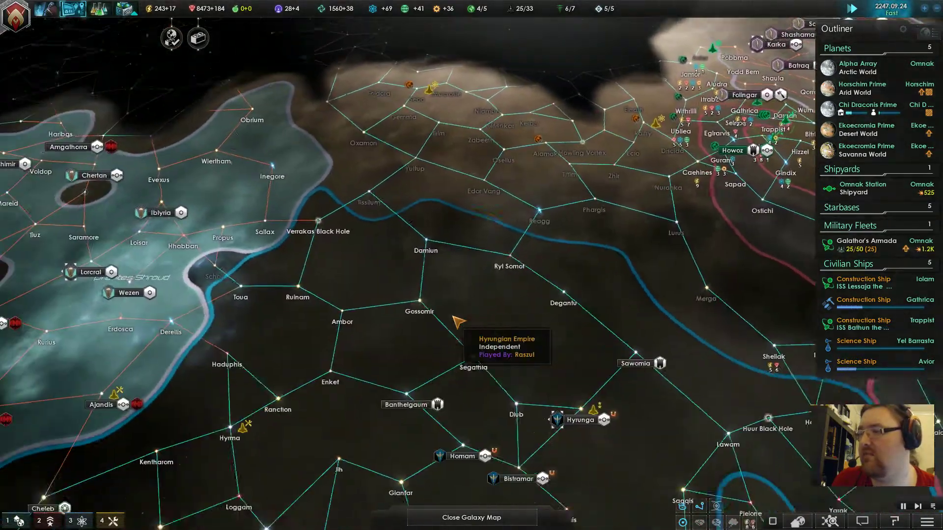
pyautogui.scroll(-3, 457, 322)
pyautogui.press('s')
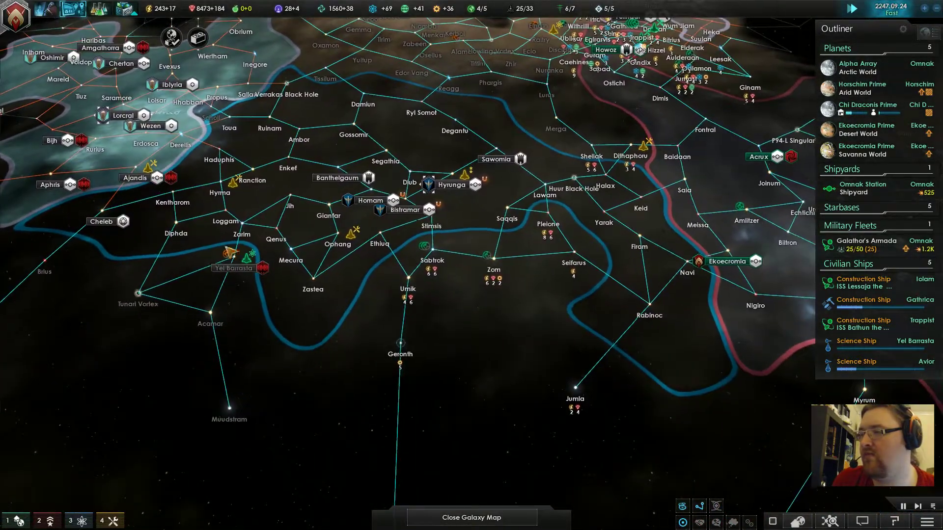
pyautogui.press('d')
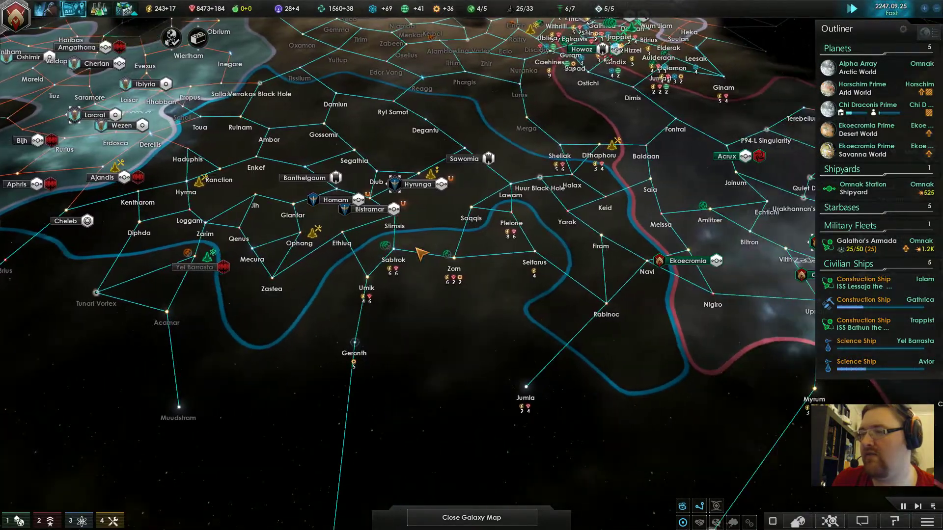
pyautogui.press('w')
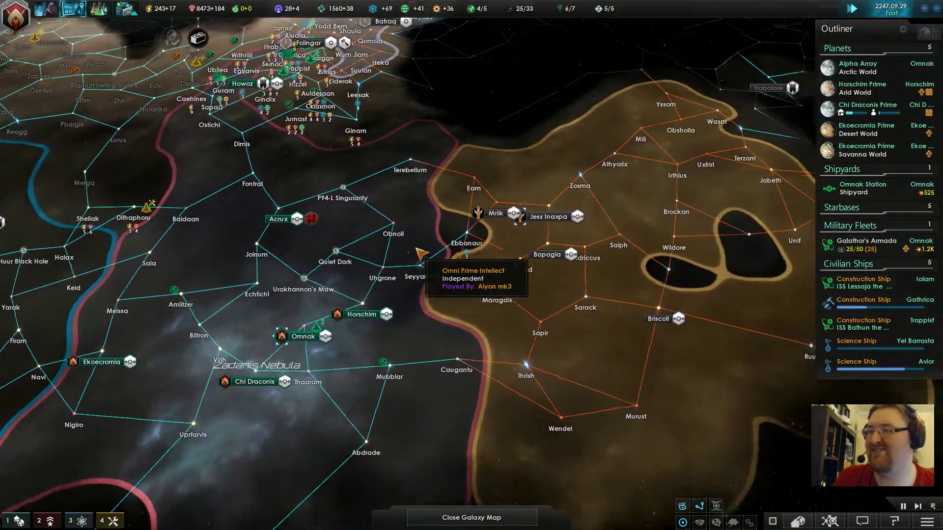
pyautogui.scroll(2, 413, 258)
pyautogui.click(338, 313)
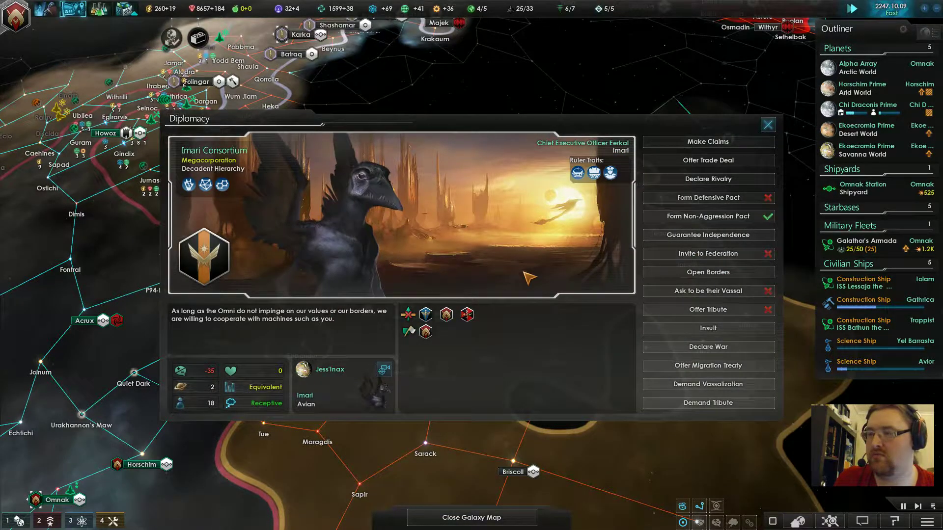
# Close the Imari diplomacy window and pan back to the Omnak–Imari border.
pyautogui.click(767, 126)
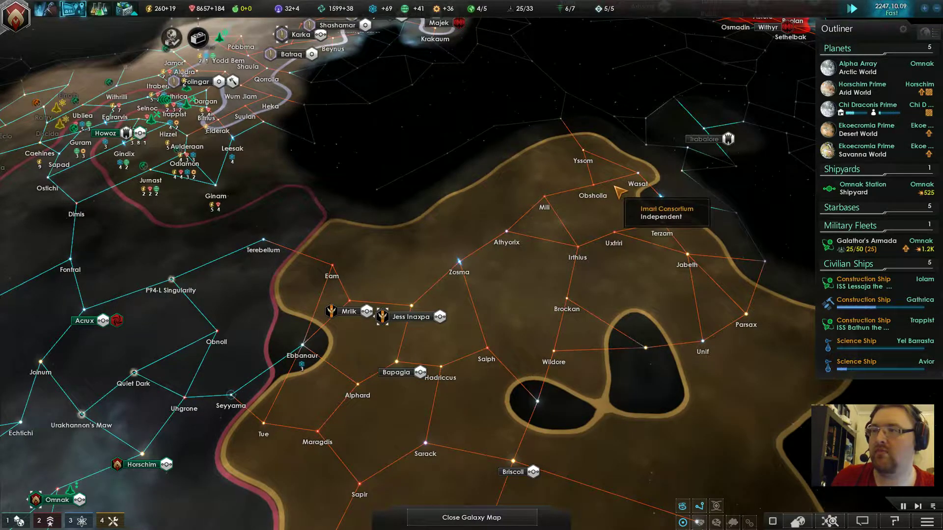
pyautogui.scroll(-2, 618, 192)
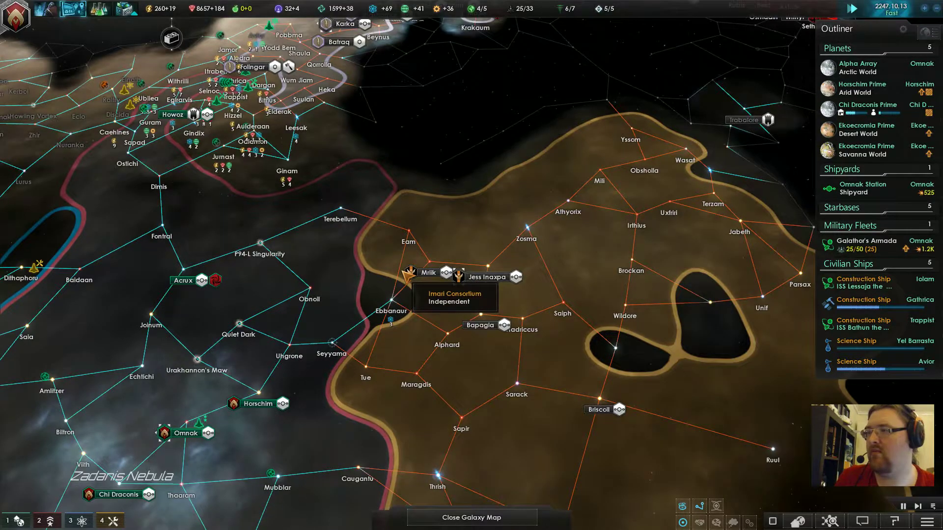
pyautogui.press('a')
pyautogui.press('s')
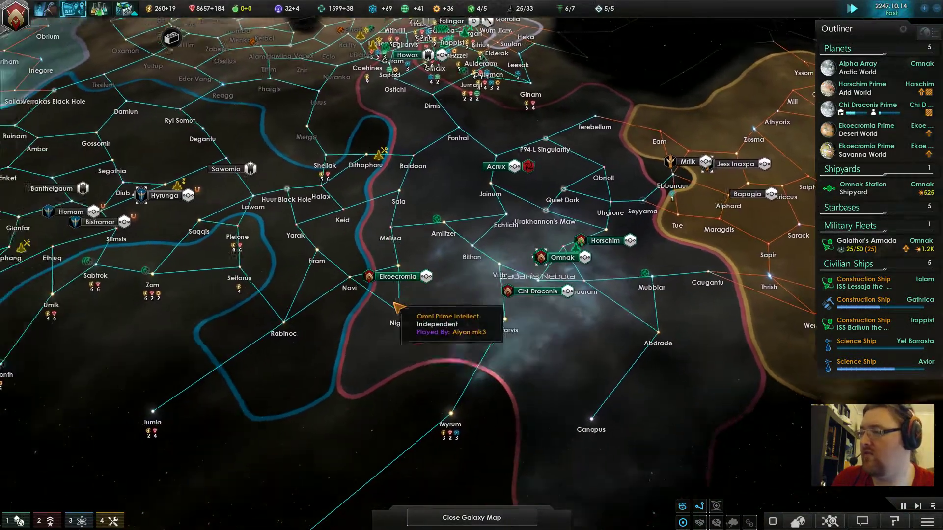
pyautogui.press('a')
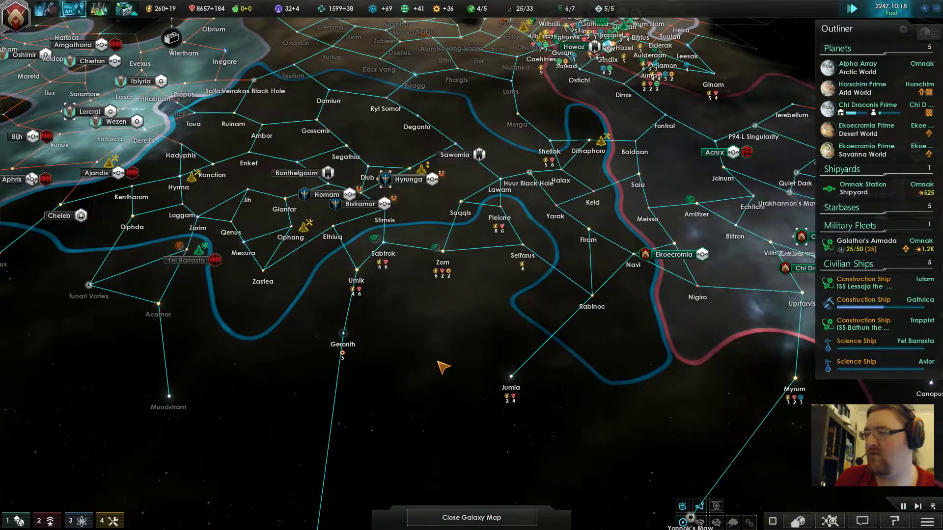
pyautogui.press('d')
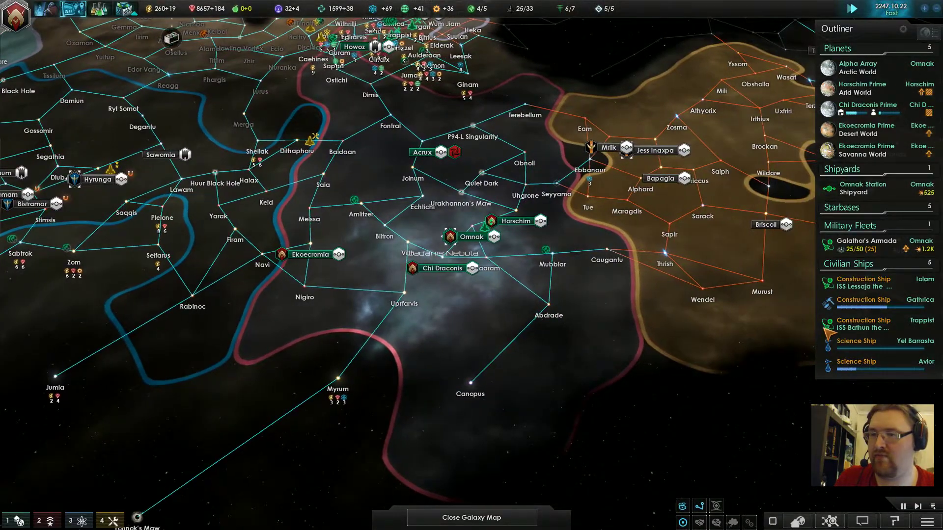
# Open the Trappist system view and check the orders available near Selnoc.
pyautogui.click(821, 332)
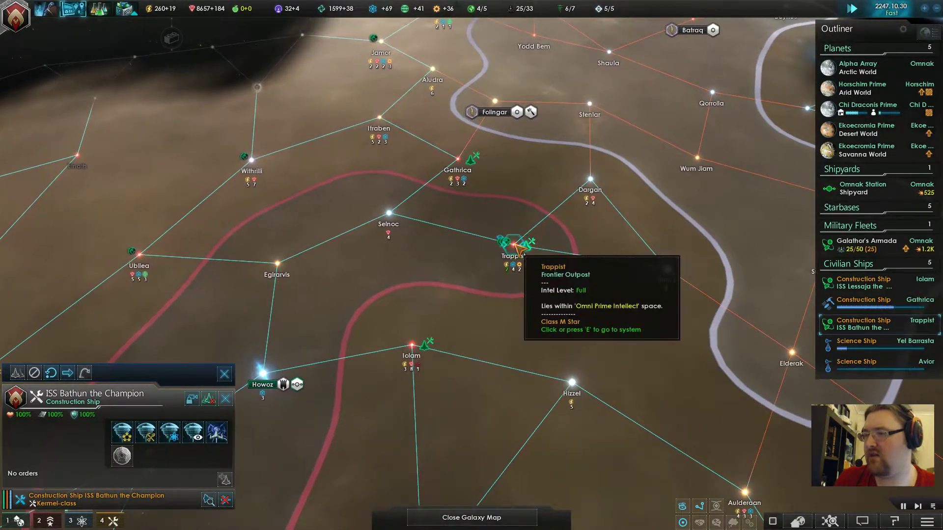
pyautogui.doubleClick(515, 249)
pyautogui.scroll(-5, 442, 325)
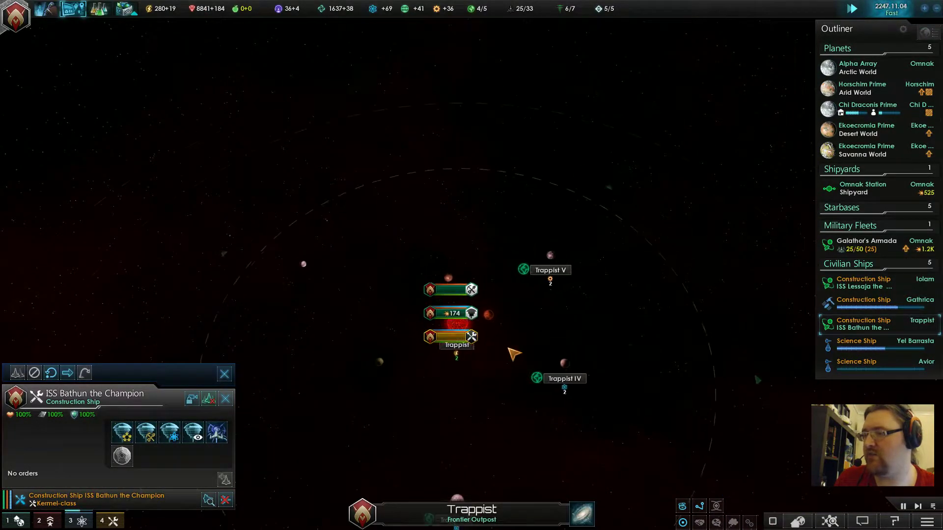
pyautogui.press('s')
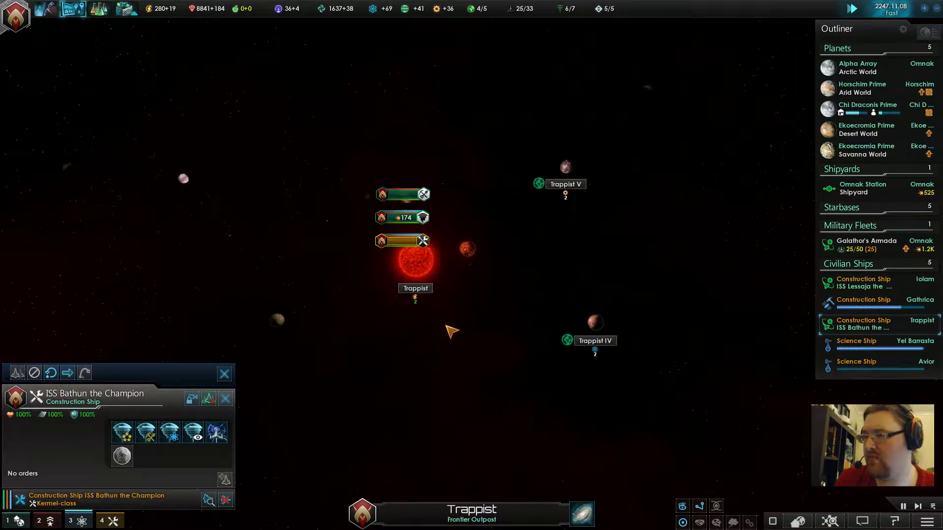
pyautogui.scroll(-1, 460, 334)
pyautogui.scroll(-2, 460, 333)
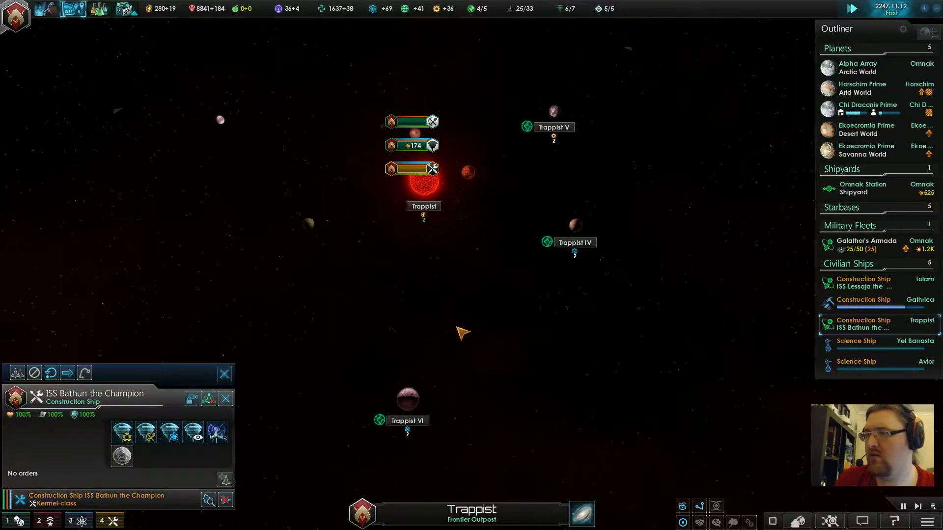
pyautogui.scroll(-2, 460, 332)
pyautogui.scroll(-2, 460, 333)
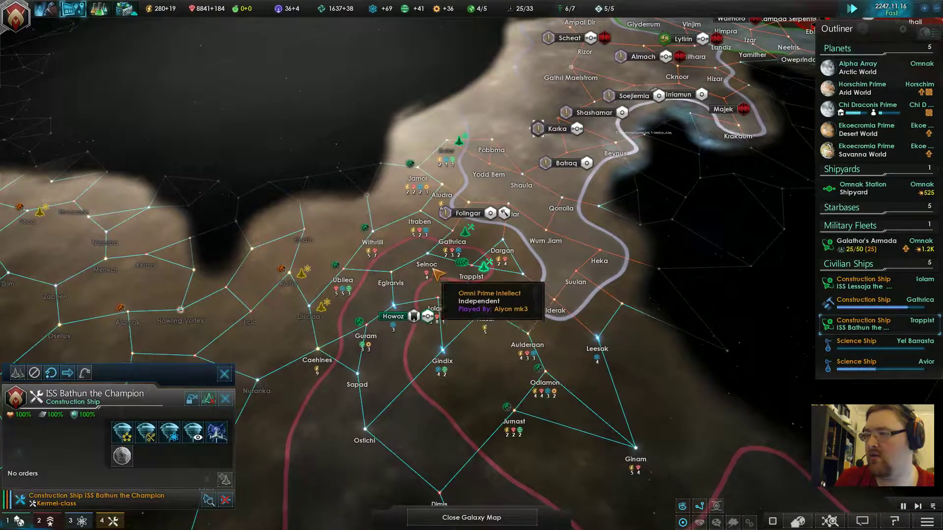
pyautogui.rightClick(426, 254)
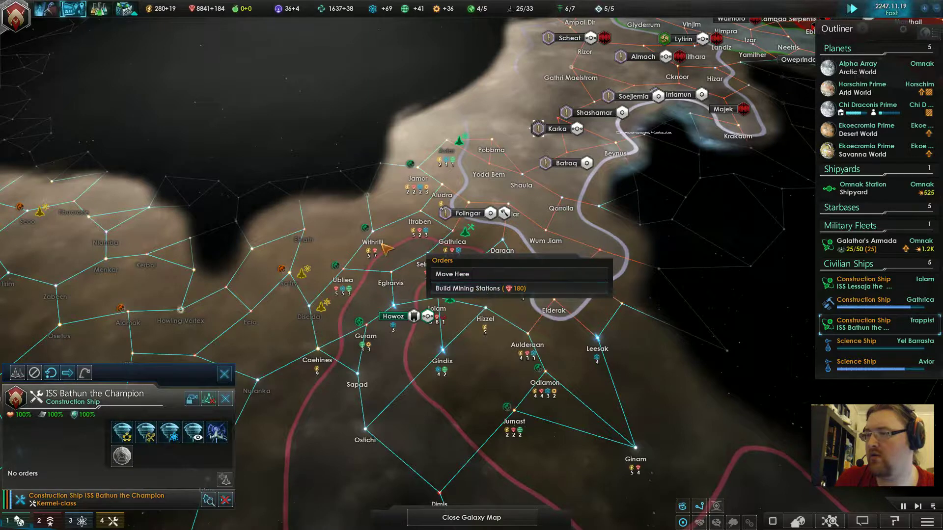
pyautogui.scroll(3, 386, 249)
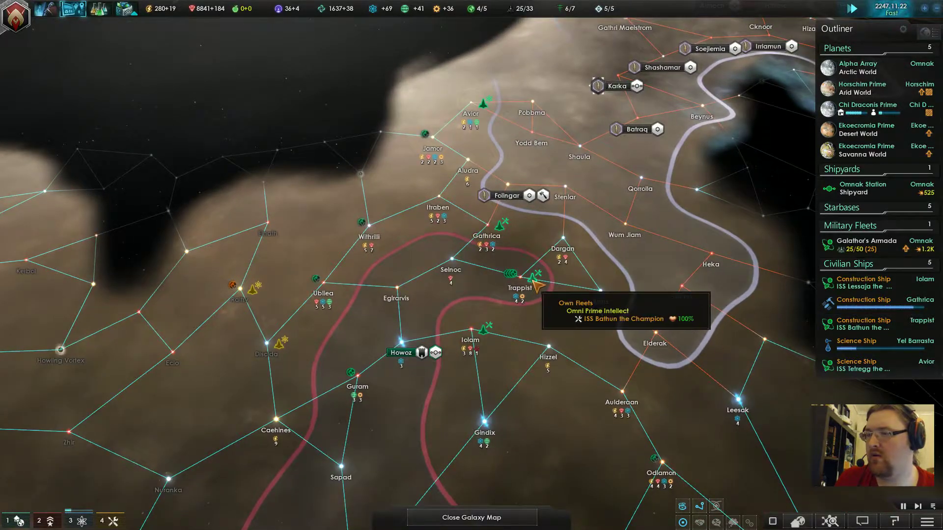
# Check the Iolam ship's orders without building an outpost, then open the Kroll trade offer.
pyautogui.click(536, 286)
pyautogui.click(488, 333)
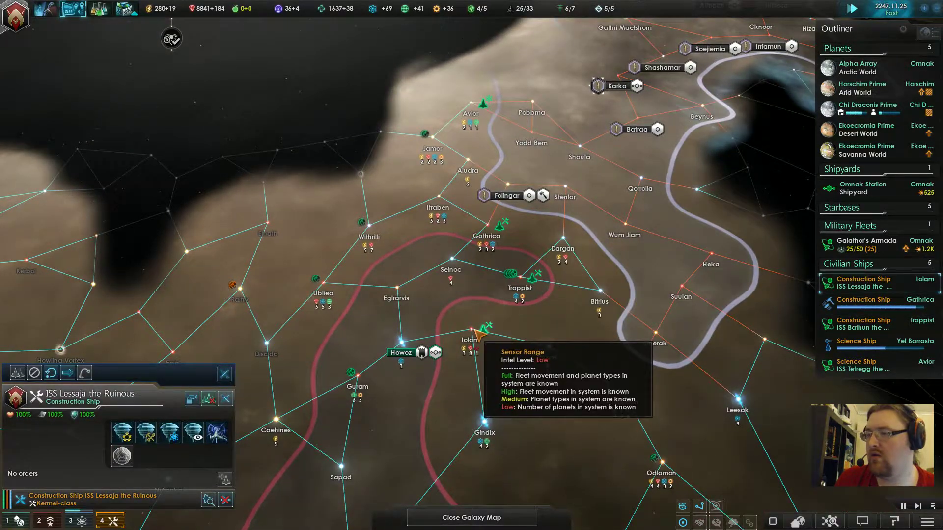
pyautogui.rightClick(473, 332)
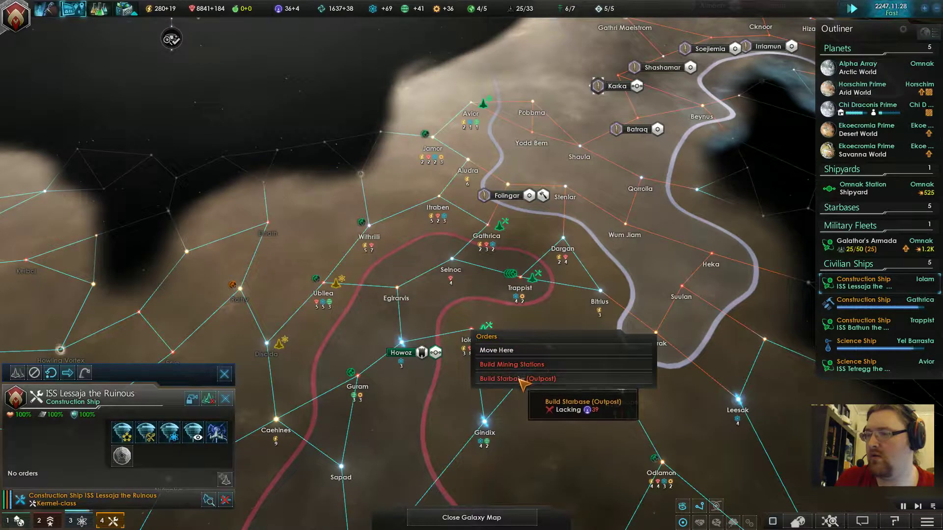
pyautogui.click(273, 91)
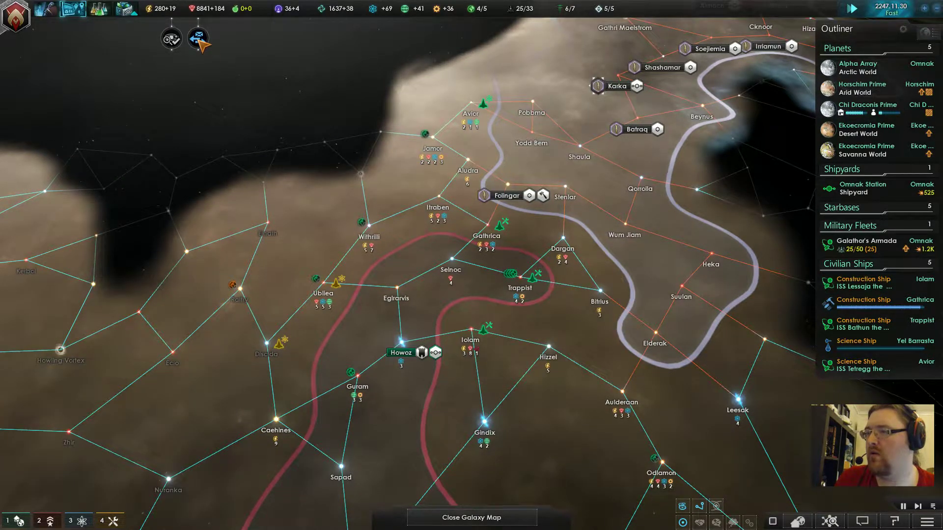
pyautogui.click(197, 38)
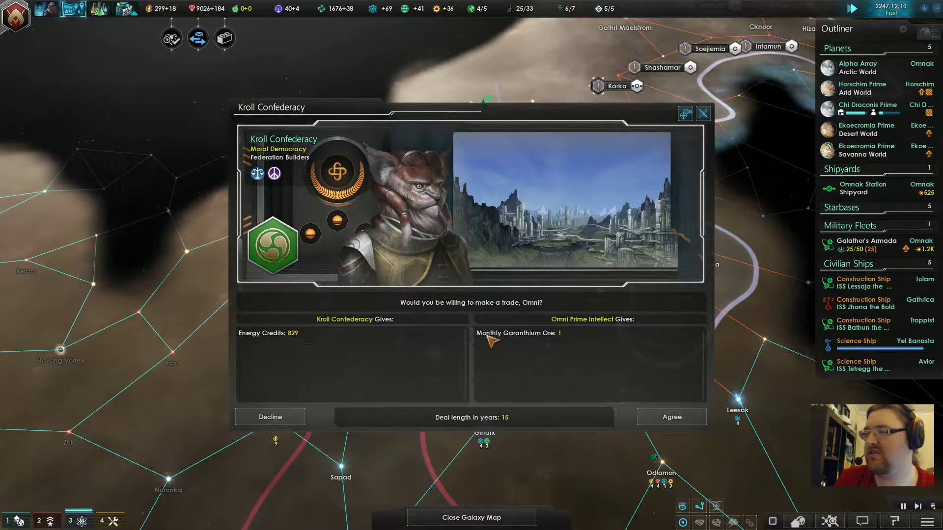
pyautogui.moveTo(516, 333)
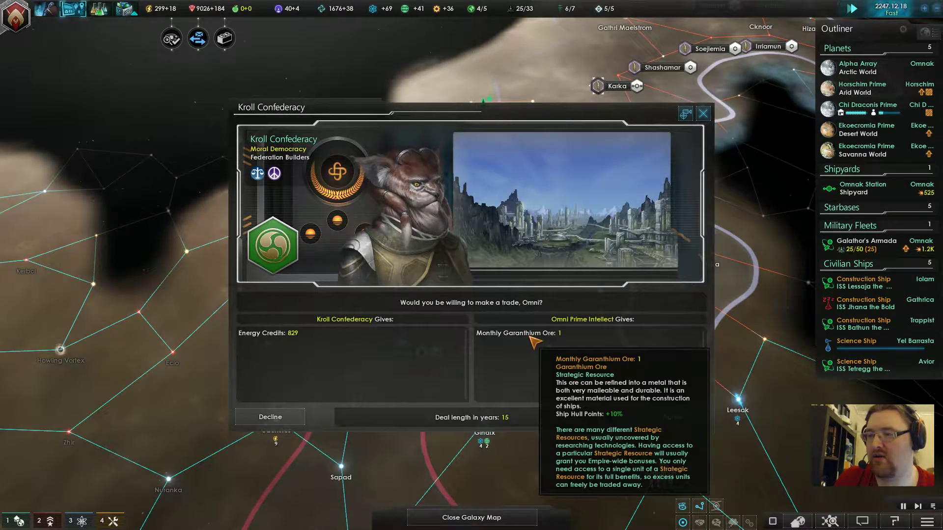
# Accept 829 energy credits for Garanthium Ore and view Galathor's Armada's 25 corvettes.
pyautogui.click(667, 417)
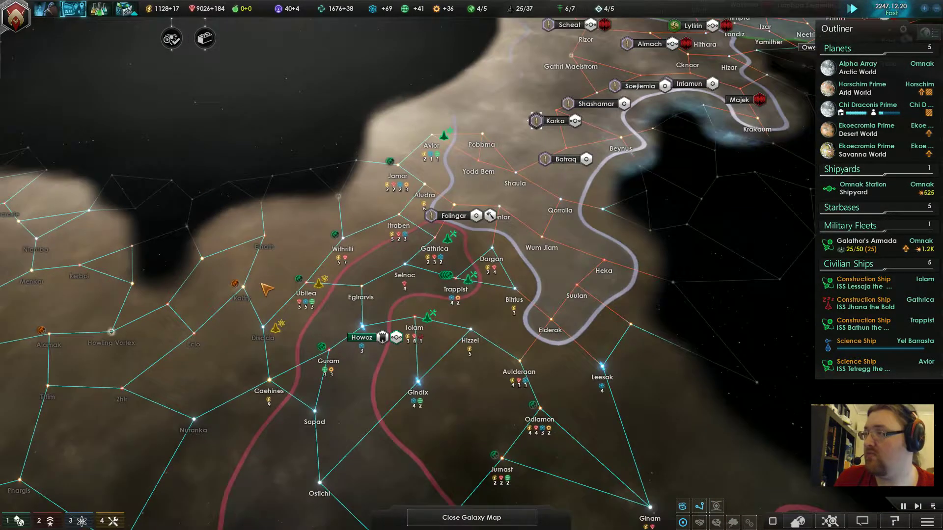
pyautogui.scroll(-3, 184, 46)
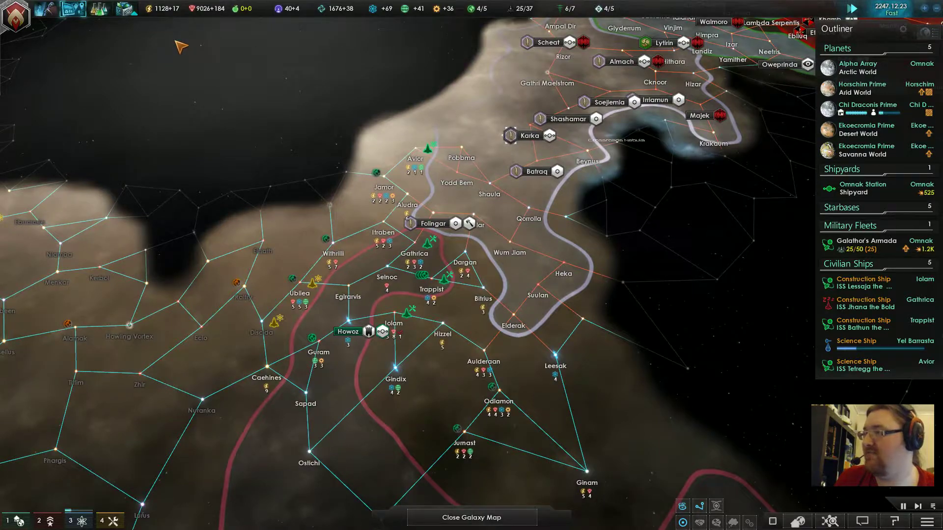
pyautogui.scroll(-3, 457, 177)
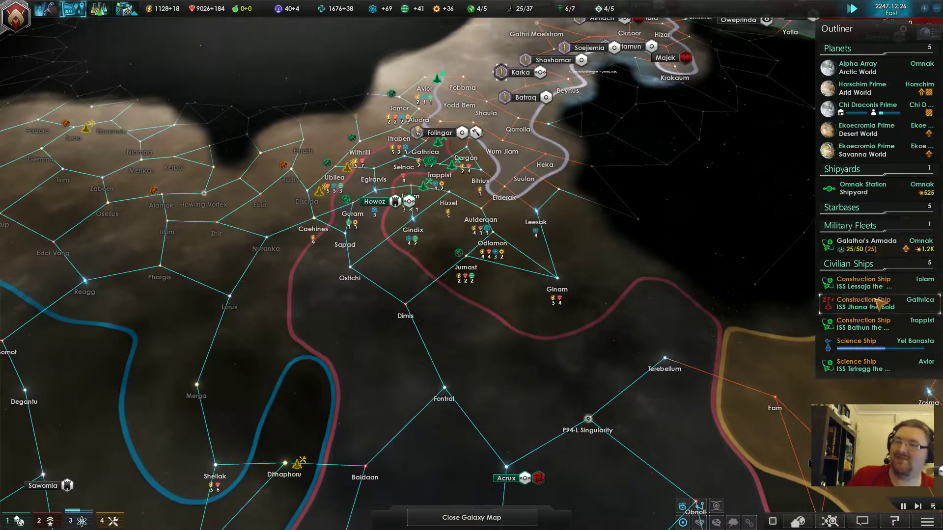
pyautogui.click(884, 250)
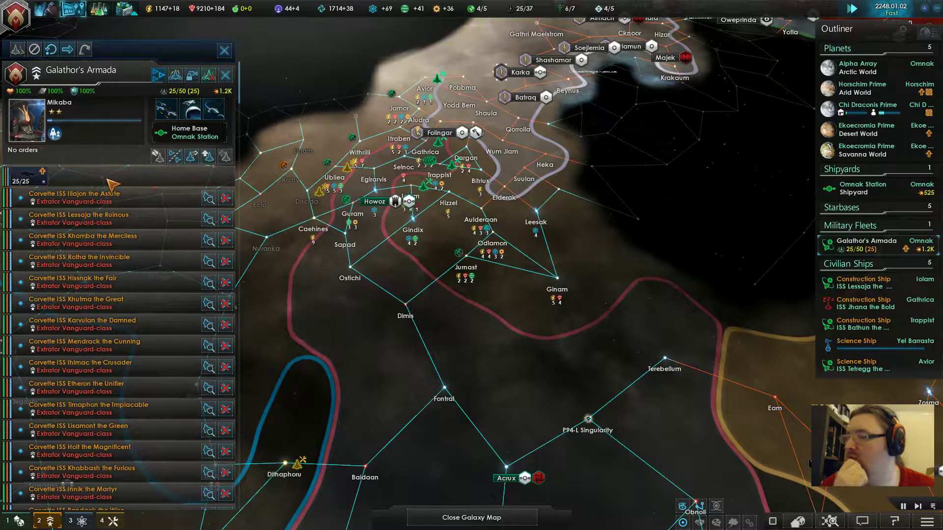
# Open the Ship Designer from Galathor's Armada fleet management and inspect the Forsaken design.
pyautogui.click(175, 75)
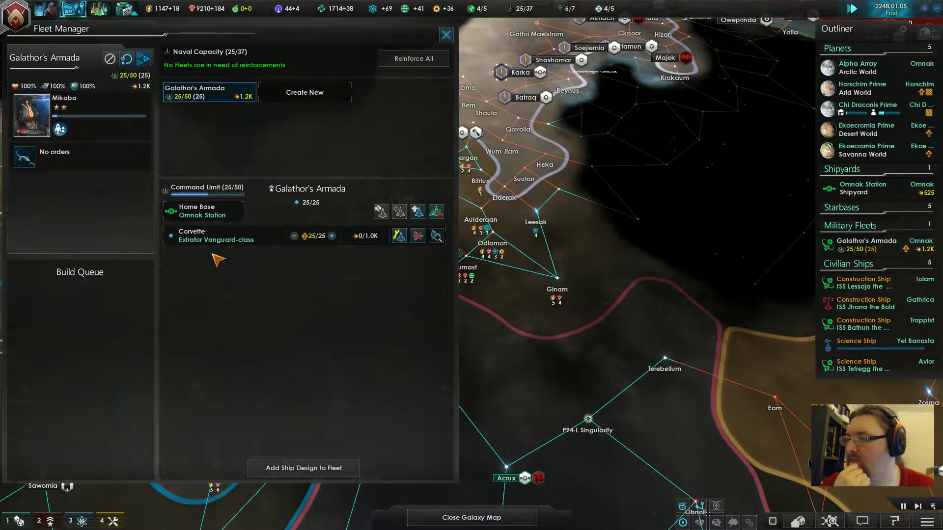
pyautogui.click(123, 11)
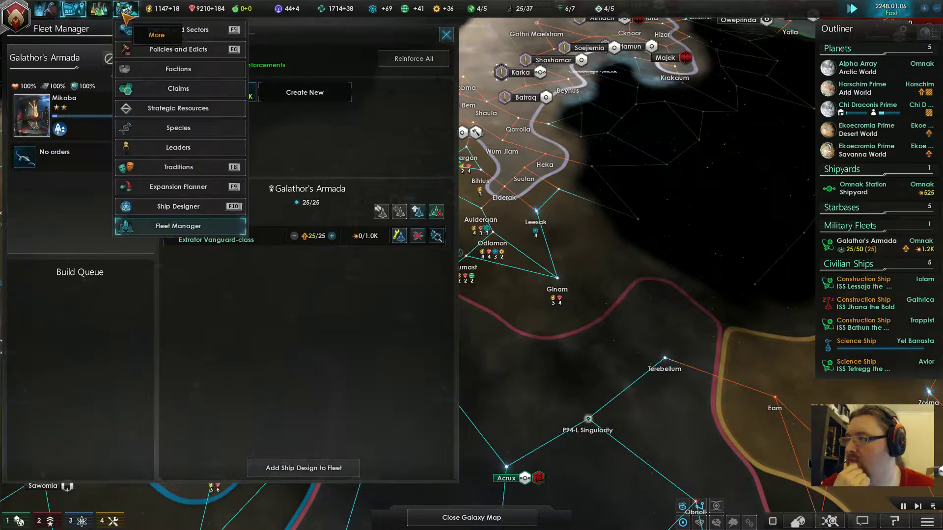
pyautogui.click(179, 210)
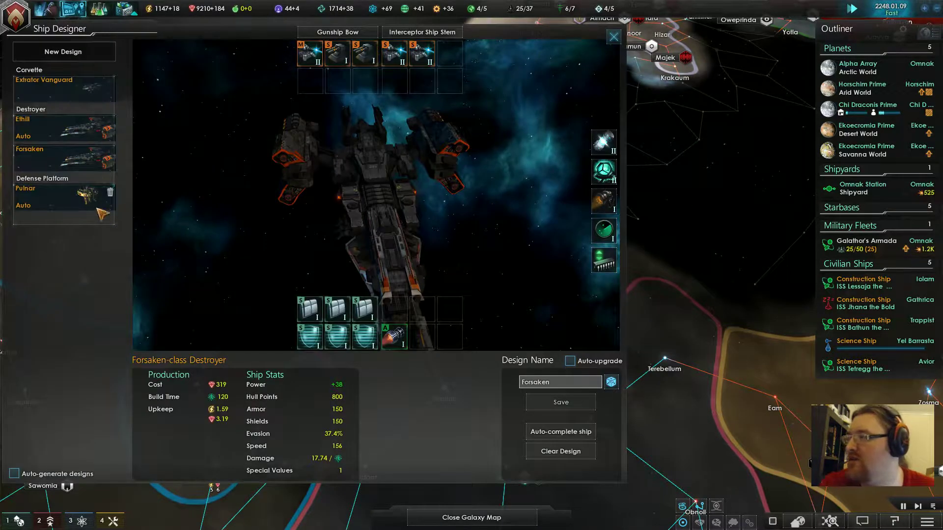
pyautogui.moveTo(377, 243)
pyautogui.mouseDown()
pyautogui.moveTo(299, 151)
pyautogui.moveTo(415, 143)
pyautogui.moveTo(440, 151)
pyautogui.moveTo(448, 185)
pyautogui.moveTo(330, 281)
pyautogui.mouseUp()
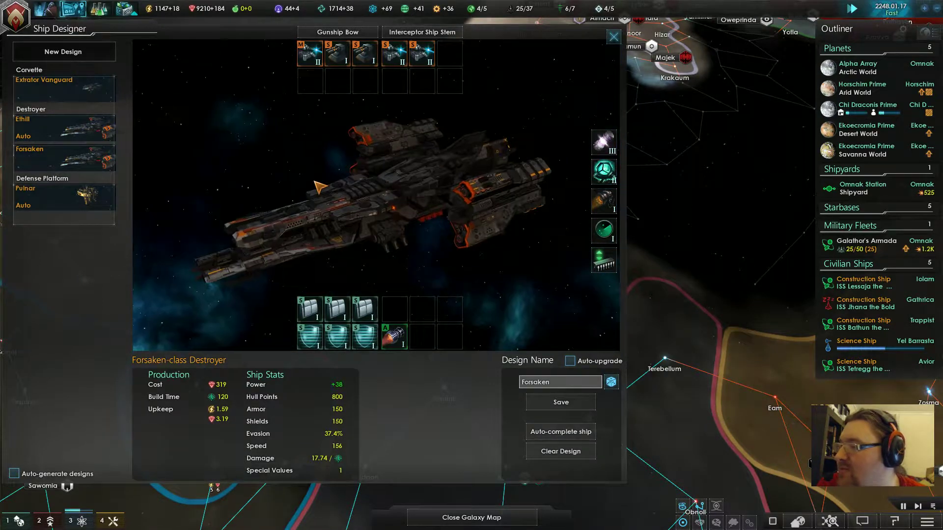
pyautogui.click(335, 68)
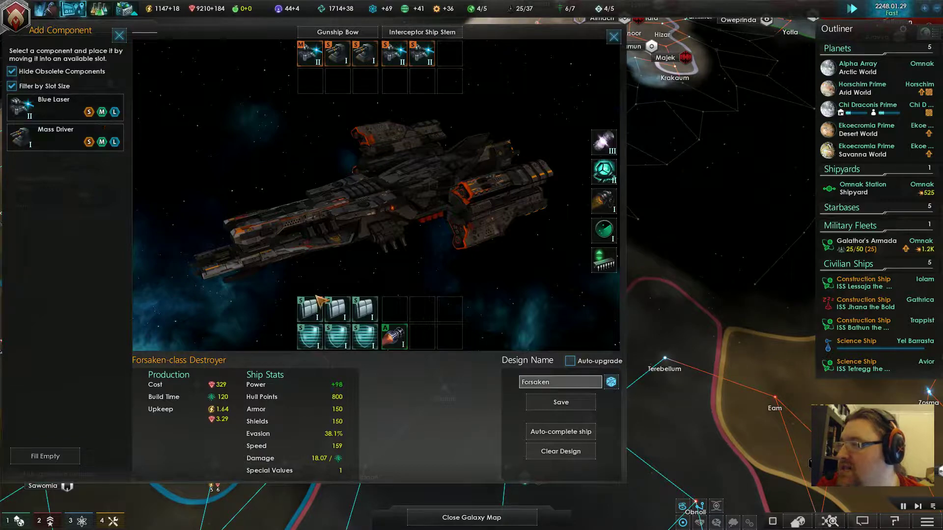
# Fit Improved Deflectors into the Forsaken destroyer's defence slots.
pyautogui.click(357, 322)
pyautogui.moveTo(67, 136); pyautogui.dragTo(331, 368)
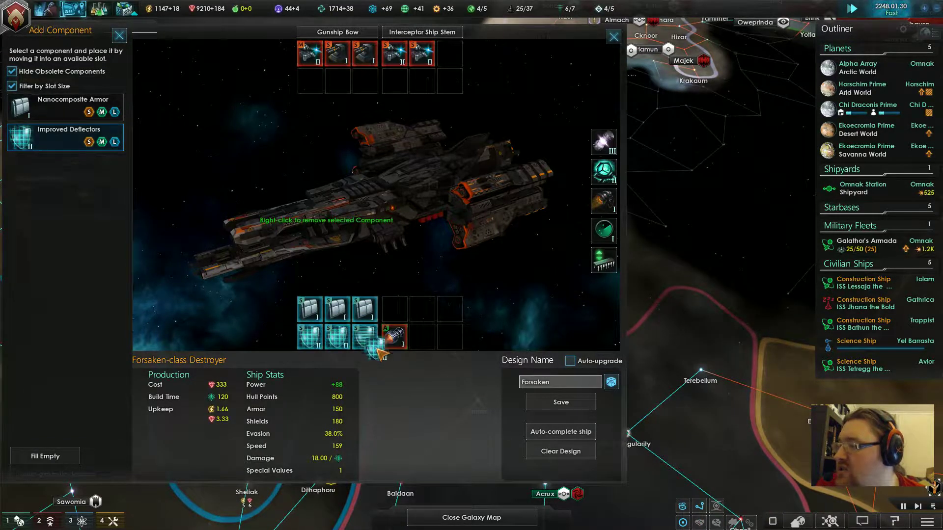
pyautogui.rightClick(225, 243)
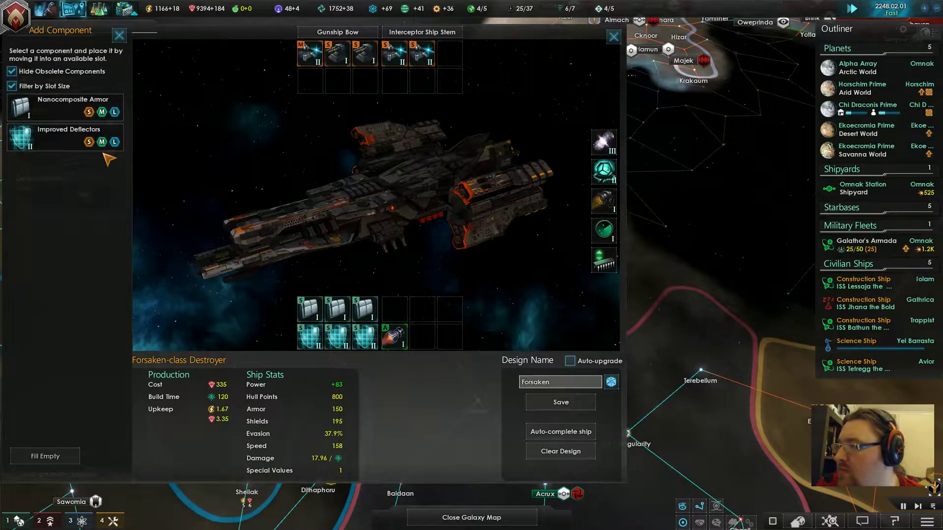
pyautogui.moveTo(28, 145); pyautogui.dragTo(341, 324)
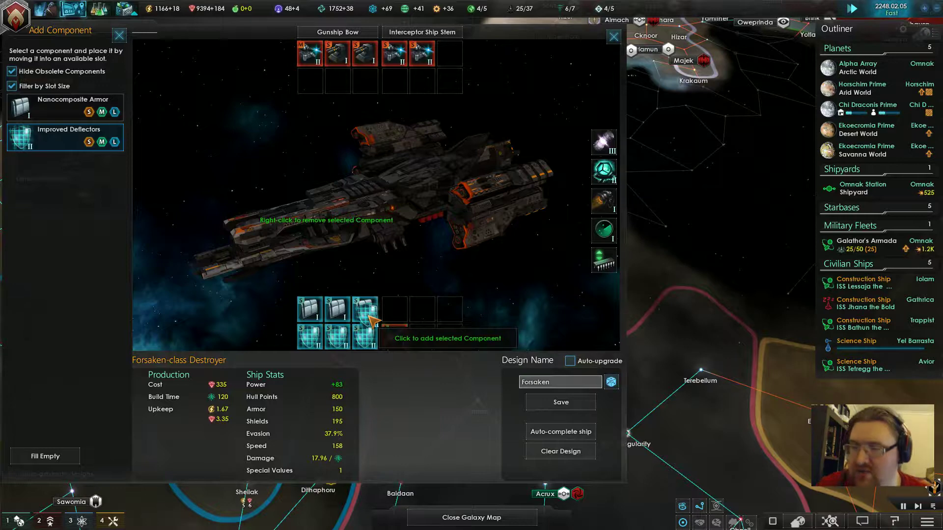
pyautogui.click(381, 321)
pyautogui.rightClick(421, 272)
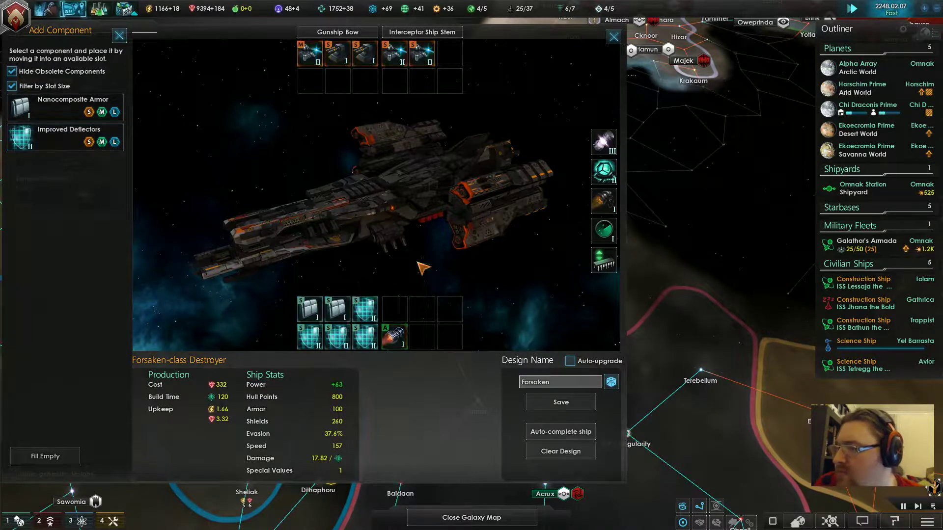
# Save the Forsaken design with 260 shields, confirming the overwrite.
pyautogui.click(403, 344)
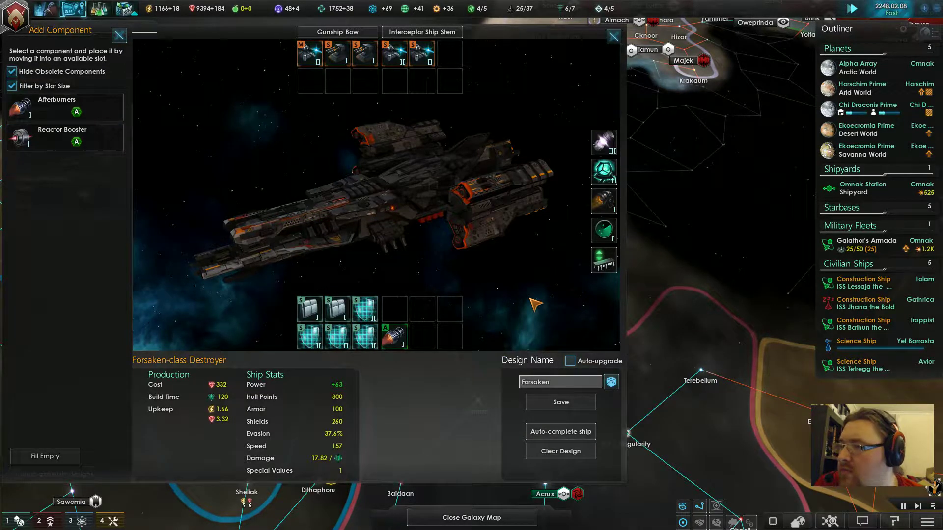
pyautogui.click(552, 404)
pyautogui.click(443, 288)
pyautogui.click(559, 408)
pyautogui.click(545, 288)
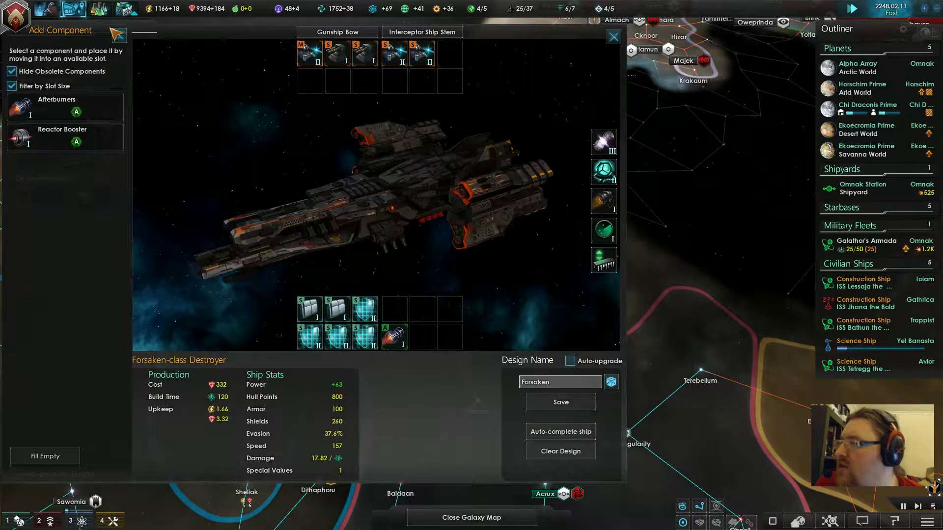
pyautogui.click(101, 166)
# Delete the Ethill destroyer design and reload Forsaken.
pyautogui.click(54, 138)
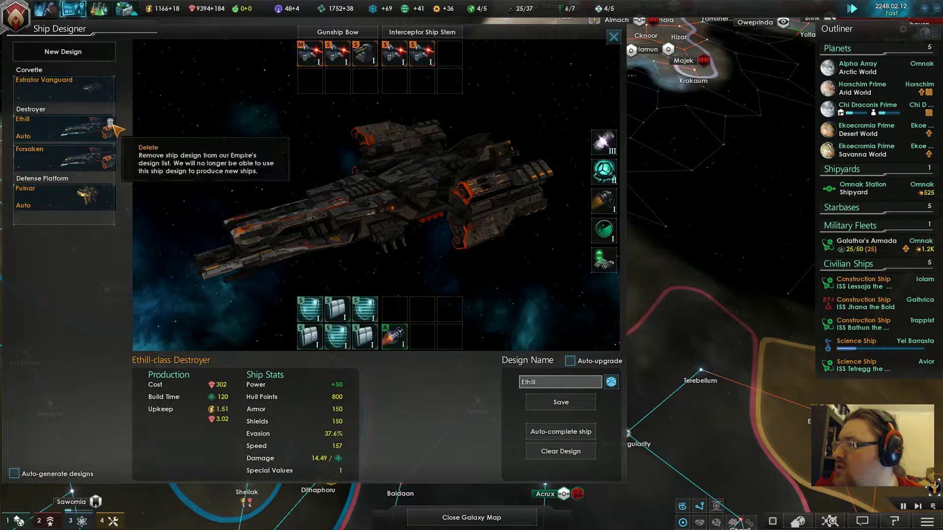
pyautogui.click(110, 123)
pyautogui.click(557, 306)
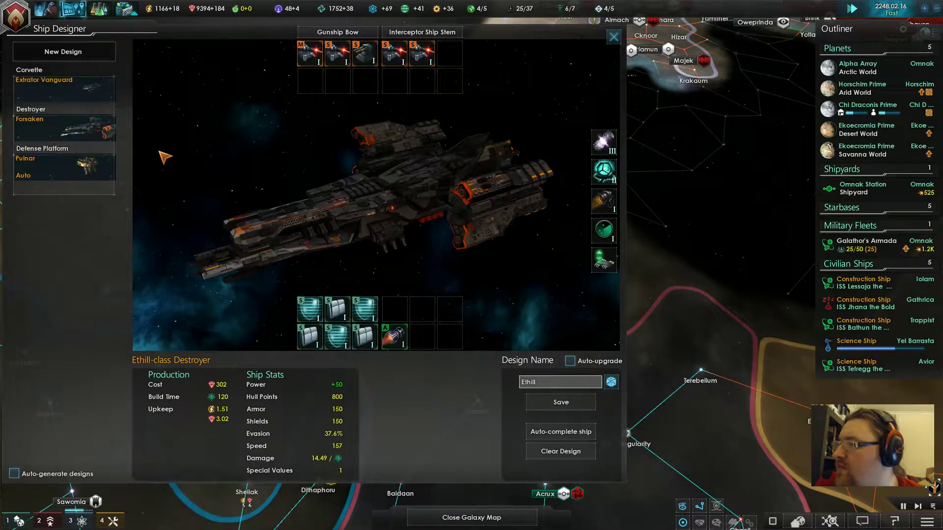
pyautogui.click(52, 129)
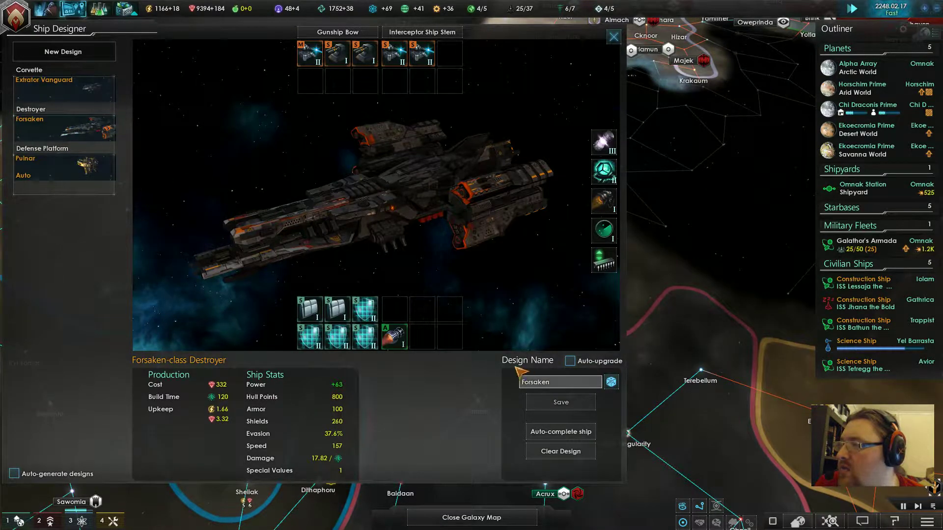
# Re-save the Forsaken destroyer layout as Drilling Unit and delete the original Forsaken.
pyautogui.click(60, 47)
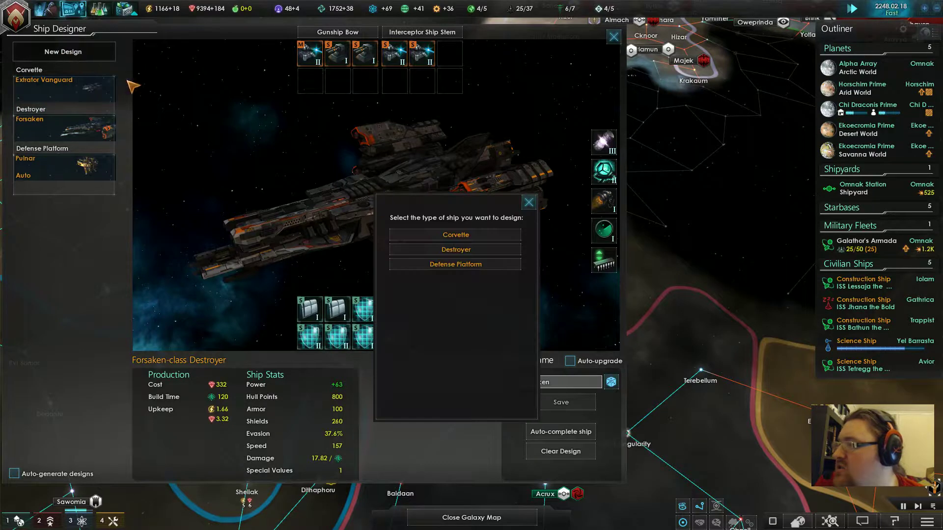
pyautogui.click(490, 250)
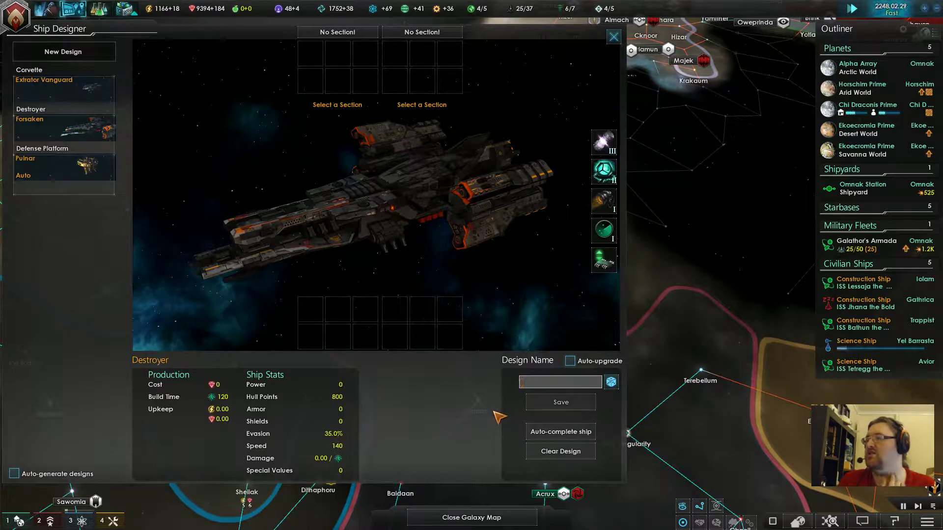
pyautogui.click(73, 127)
pyautogui.write('Drilling Unit')
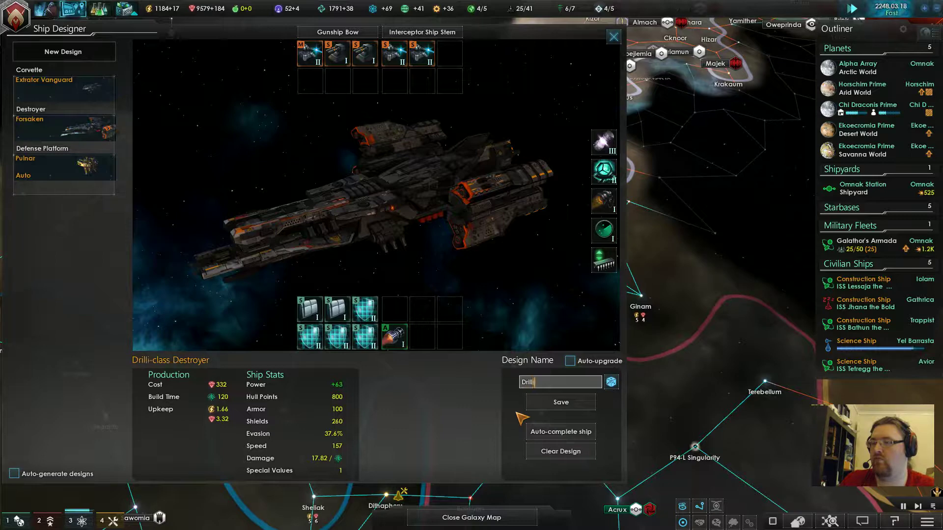
pyautogui.click(556, 402)
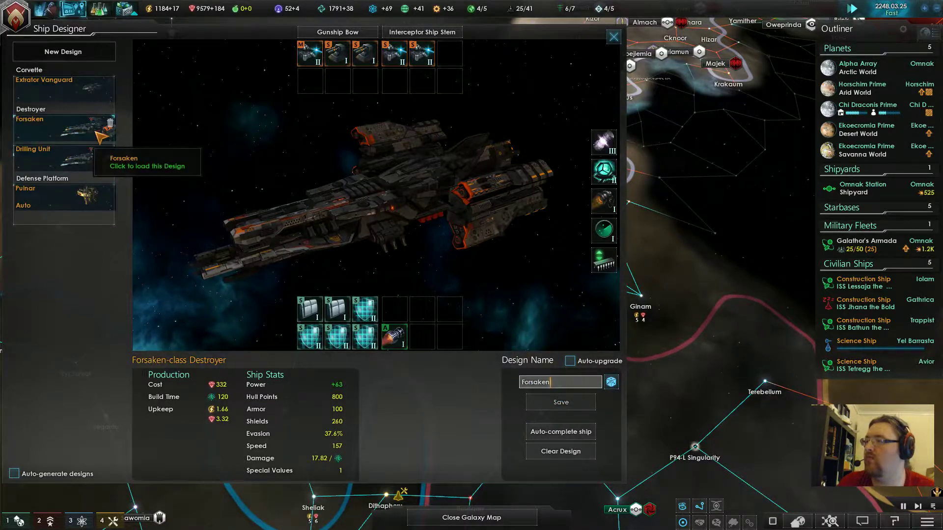
pyautogui.click(110, 125)
pyautogui.click(513, 301)
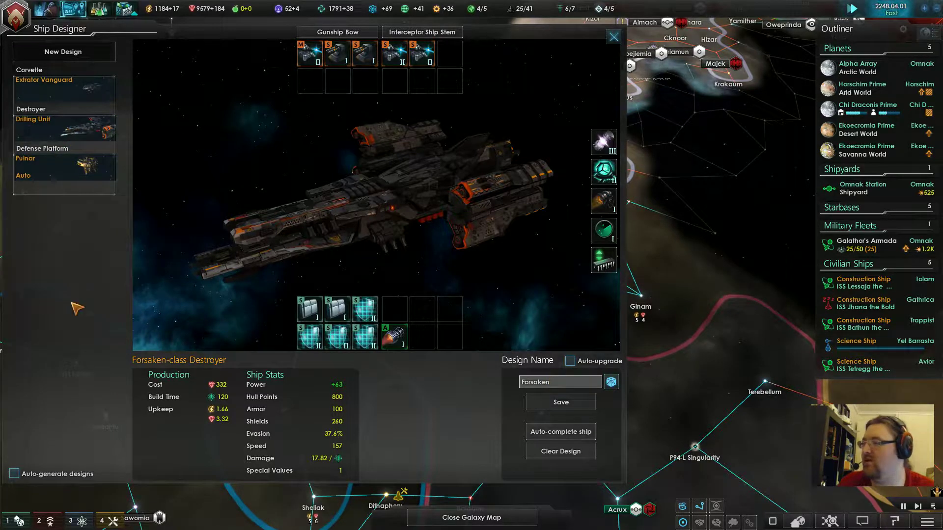
# Create a blank destroyer named Terrain Adjustment Unit and dismiss the Federation Invitation.
pyautogui.click(71, 55)
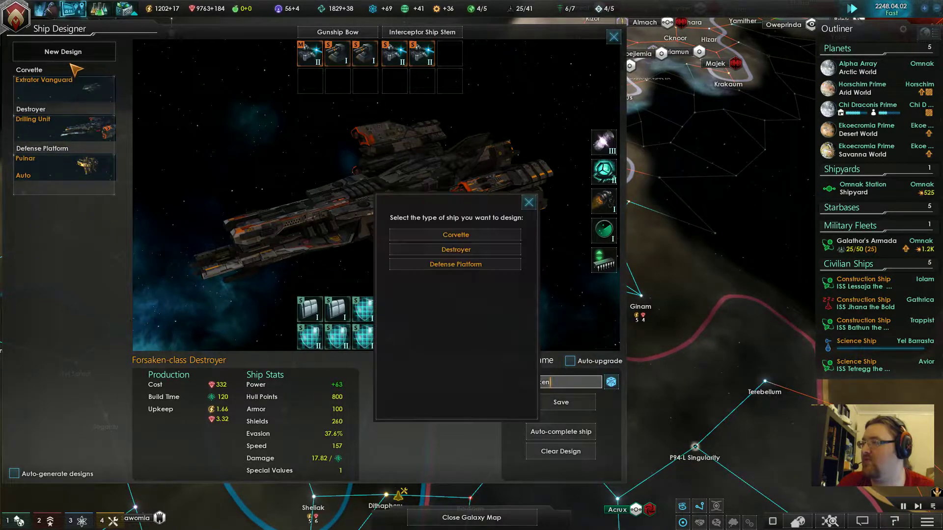
pyautogui.click(449, 251)
pyautogui.write('Terrain Engineer')
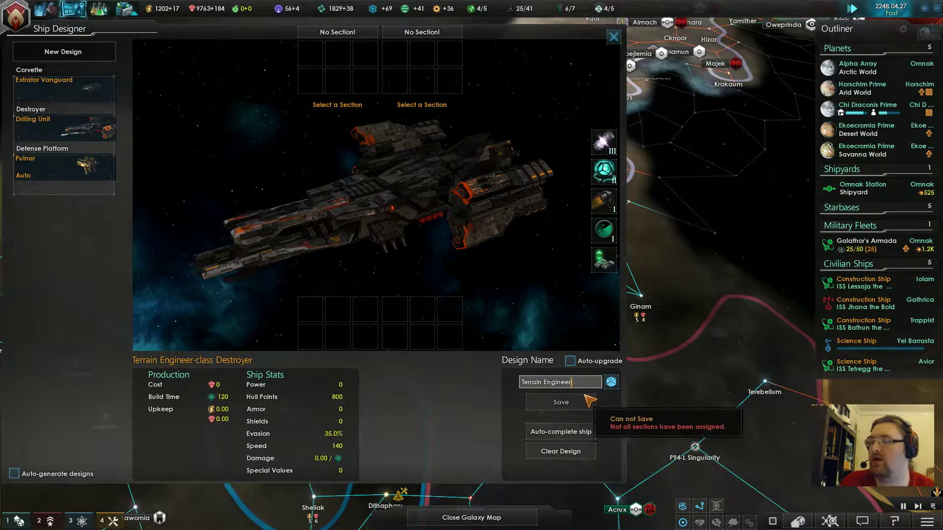
pyautogui.click(322, 305)
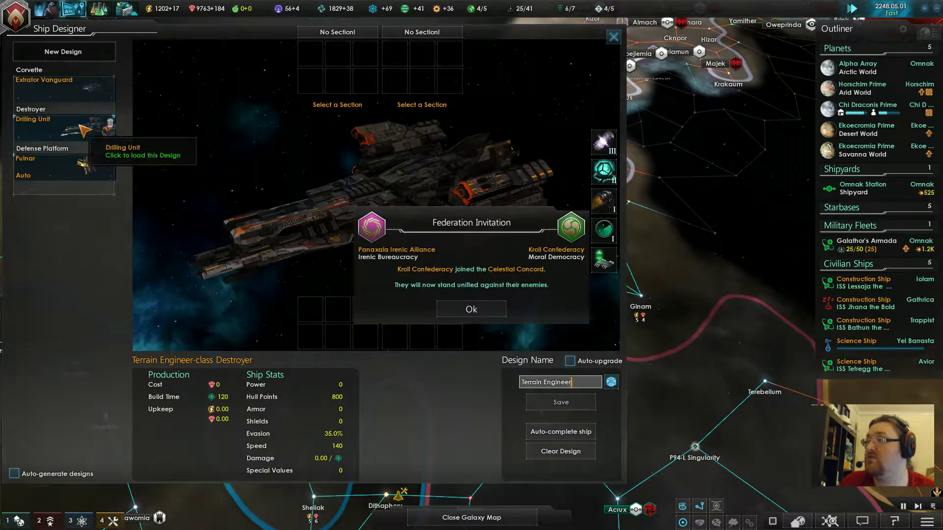
pyautogui.click(452, 311)
pyautogui.write('Adjustment Unit')
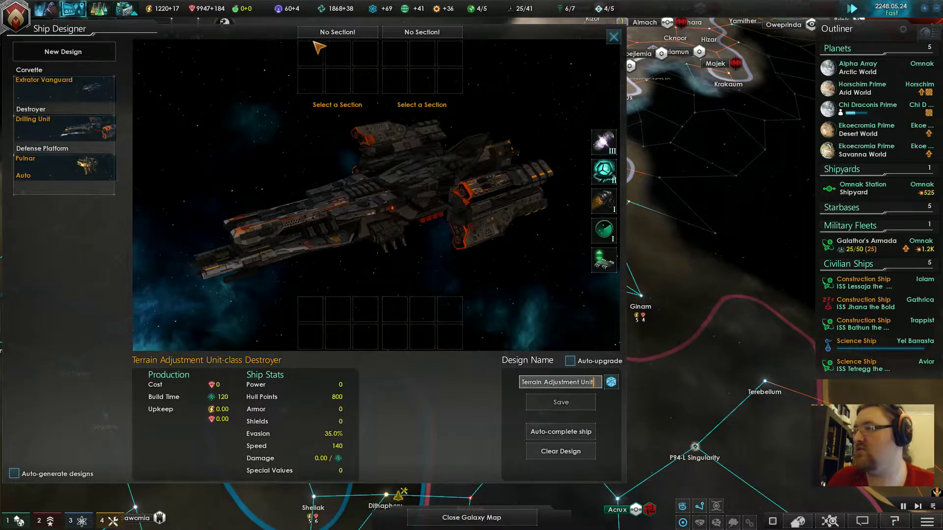
# Give the Terrain Adjustment Unit destroyer an Artillery Bow and an Interceptor Ship Stern.
pyautogui.click(338, 54)
pyautogui.click(357, 182)
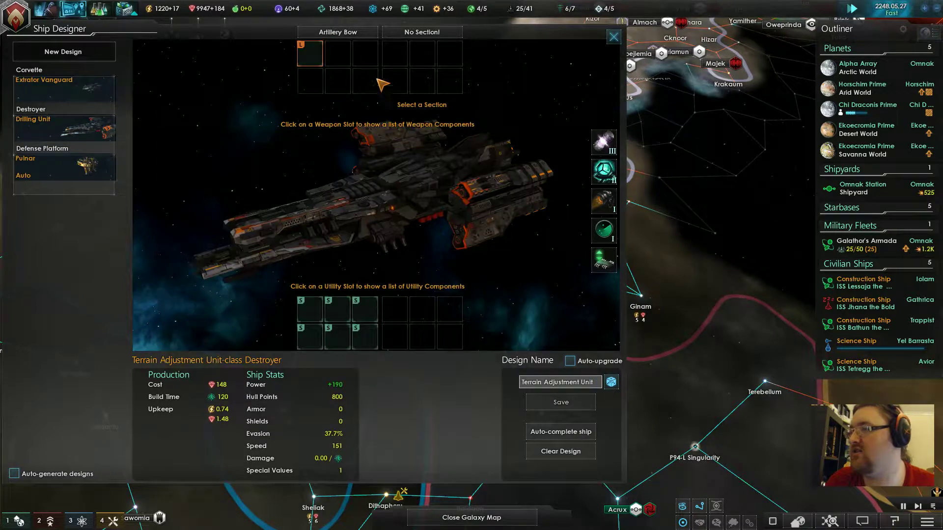
pyautogui.click(421, 43)
pyautogui.click(354, 181)
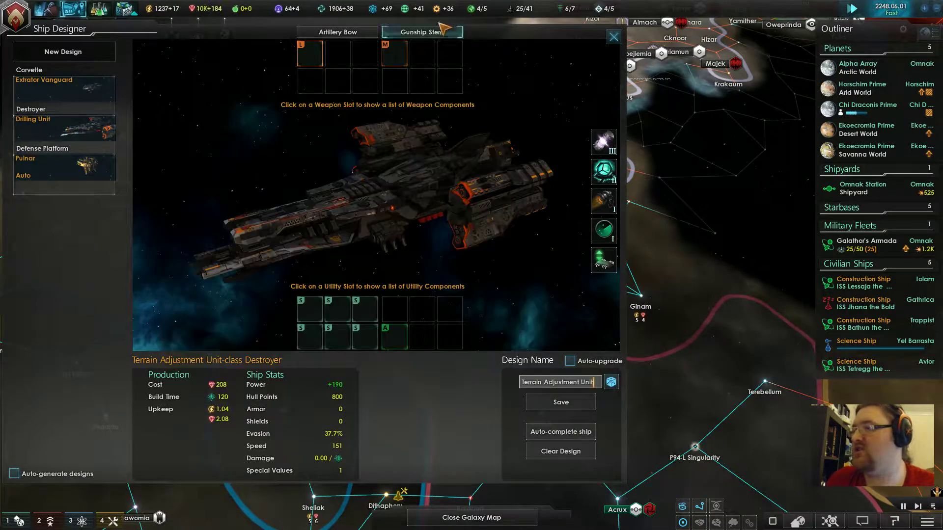
pyautogui.click(390, 57)
pyautogui.click(254, 146)
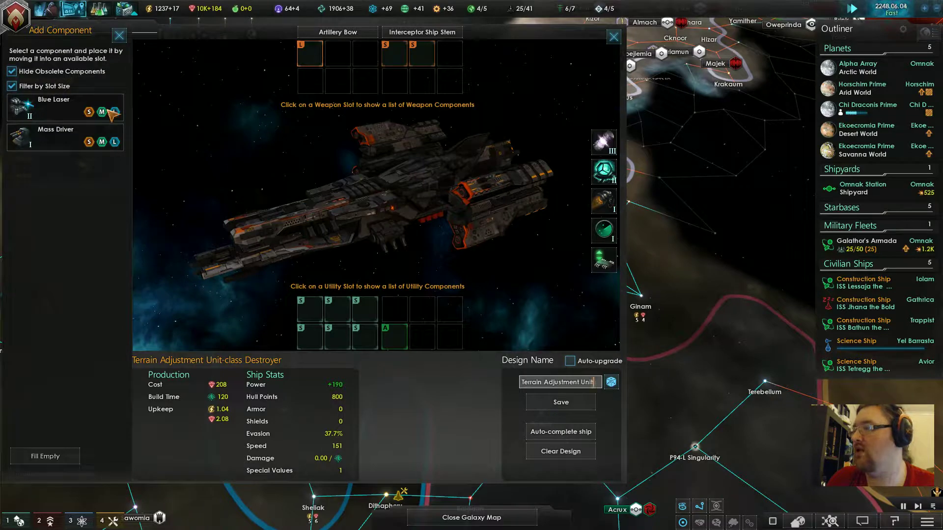
# Fit a Blue Laser in the bow and a Mass Driver in the stern, with an artillery combat computer.
pyautogui.moveTo(27, 114); pyautogui.dragTo(401, 79)
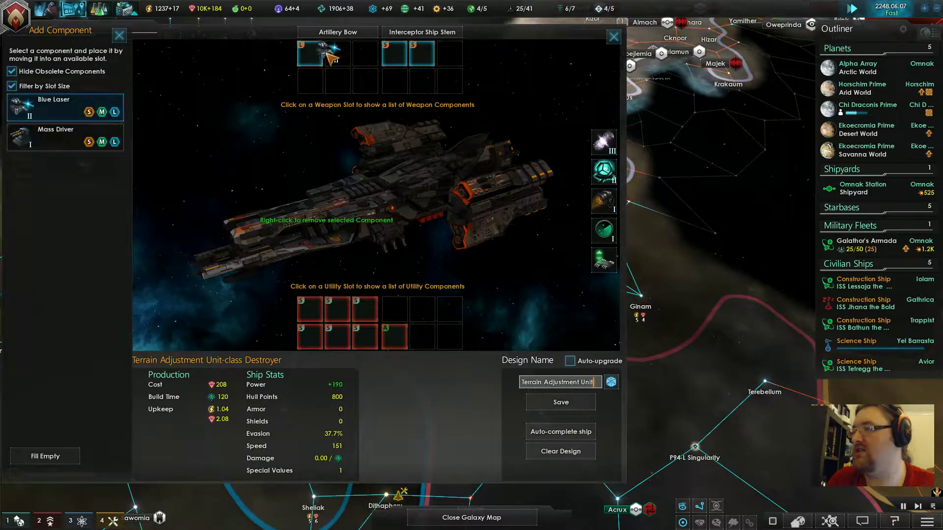
pyautogui.moveTo(322, 59); pyautogui.dragTo(322, 59)
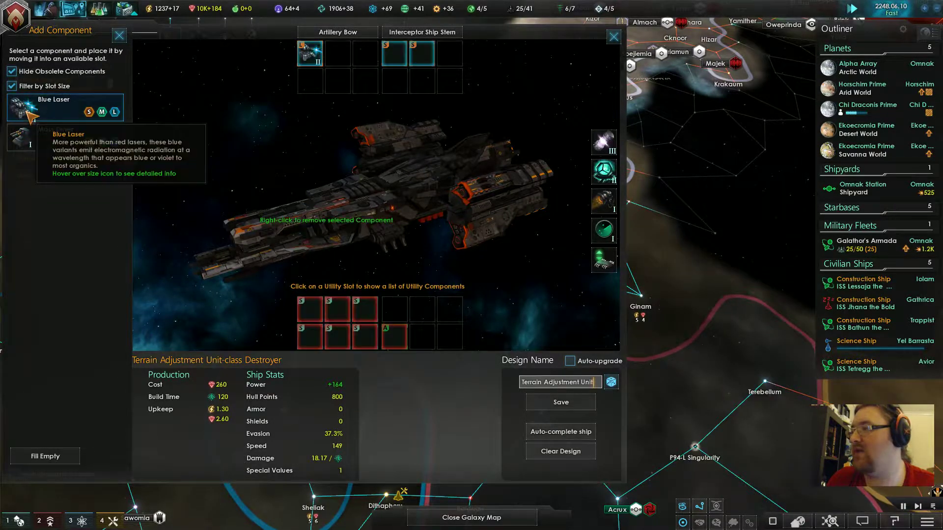
pyautogui.moveTo(20, 137); pyautogui.dragTo(403, 66)
pyautogui.click(404, 66)
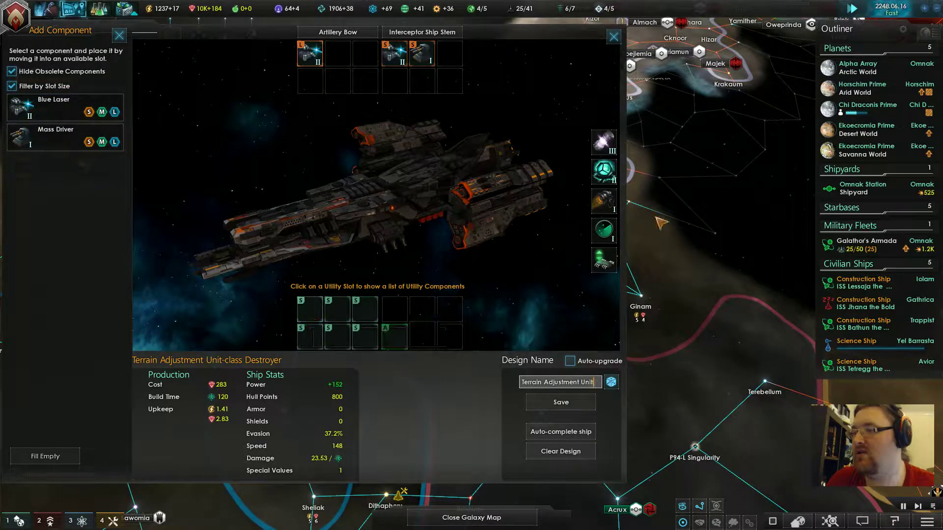
pyautogui.moveTo(604, 259)
pyautogui.click(572, 262)
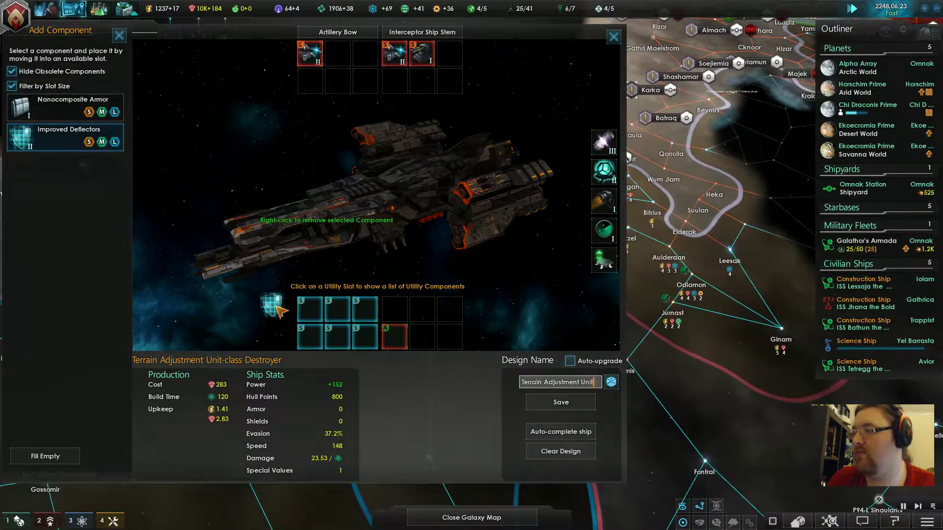
# Add Improved Deflectors, Nanocomposite Armor and a Reactor Booster, then save the design.
pyautogui.moveTo(29, 136); pyautogui.dragTo(314, 309)
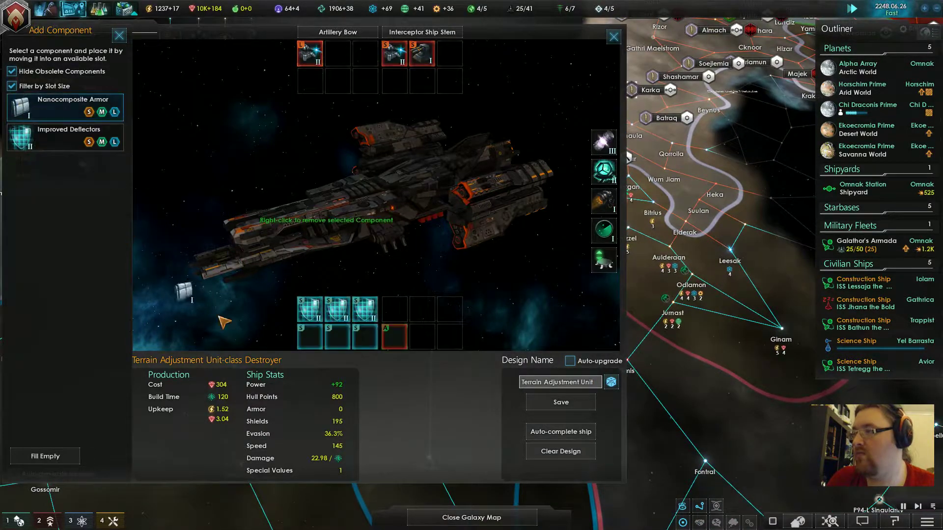
pyautogui.moveTo(67, 107); pyautogui.dragTo(337, 336)
pyautogui.click(364, 339)
pyautogui.click(324, 340)
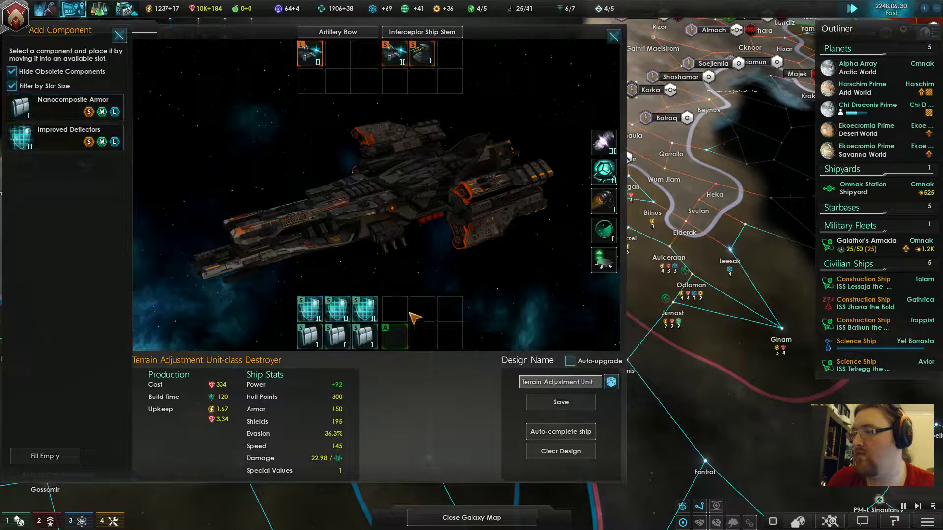
pyautogui.moveTo(31, 142); pyautogui.dragTo(394, 337)
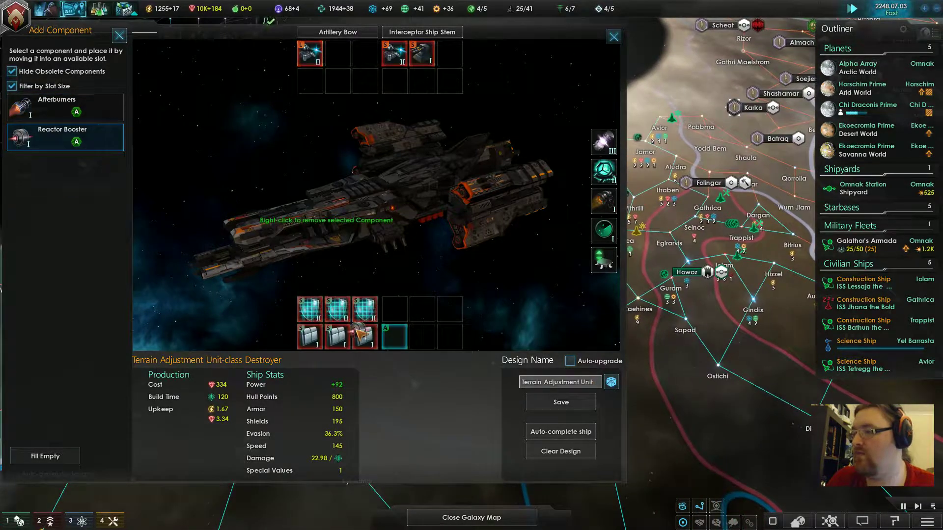
pyautogui.click(583, 398)
# Clear the mineral storage alert and start researching Interstellar Fleet Traditions.
pyautogui.click(614, 37)
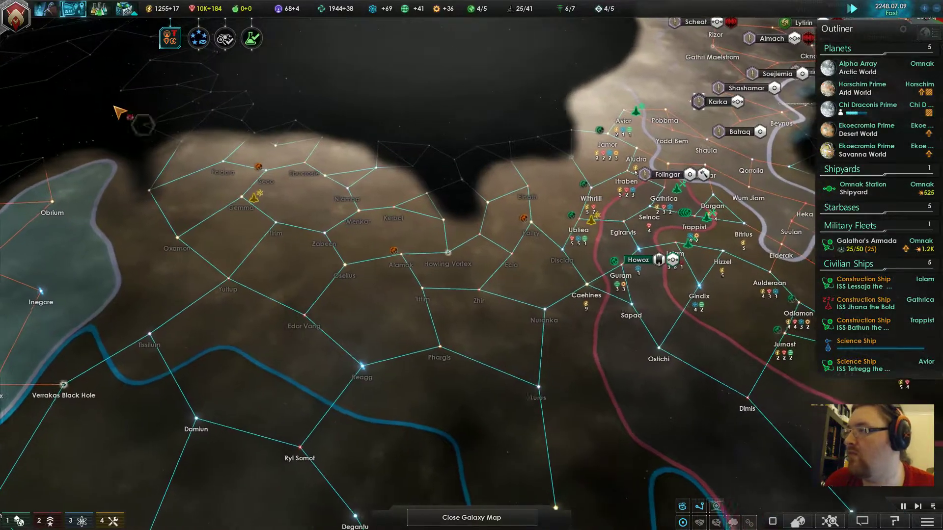
pyautogui.scroll(-3, 116, 106)
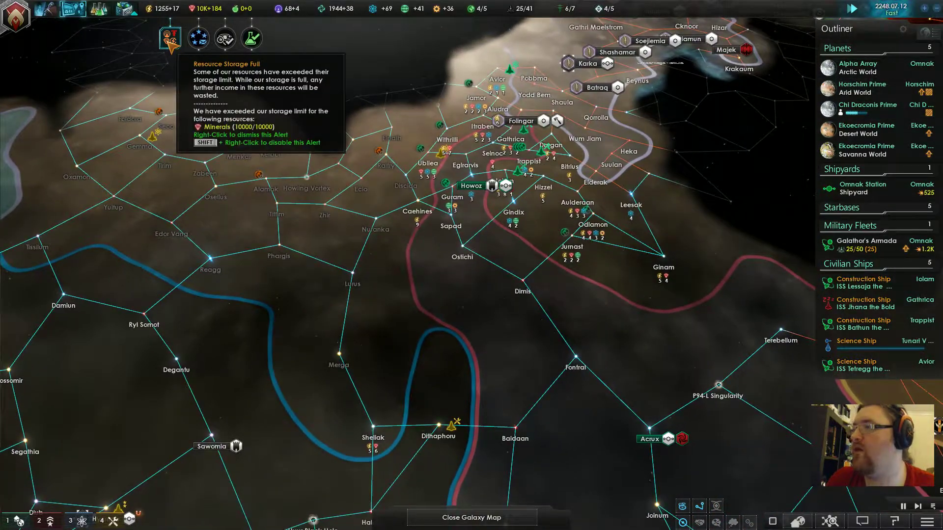
pyautogui.rightClick(171, 43)
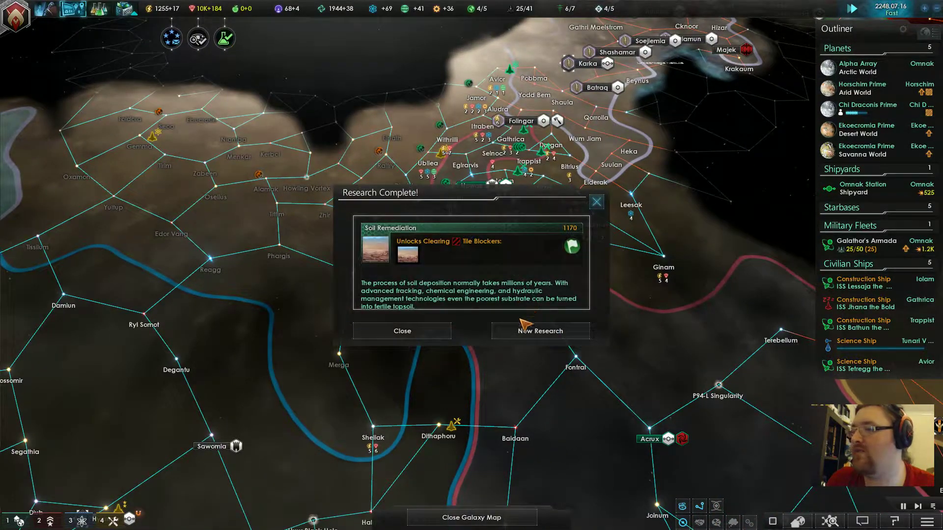
pyautogui.click(524, 334)
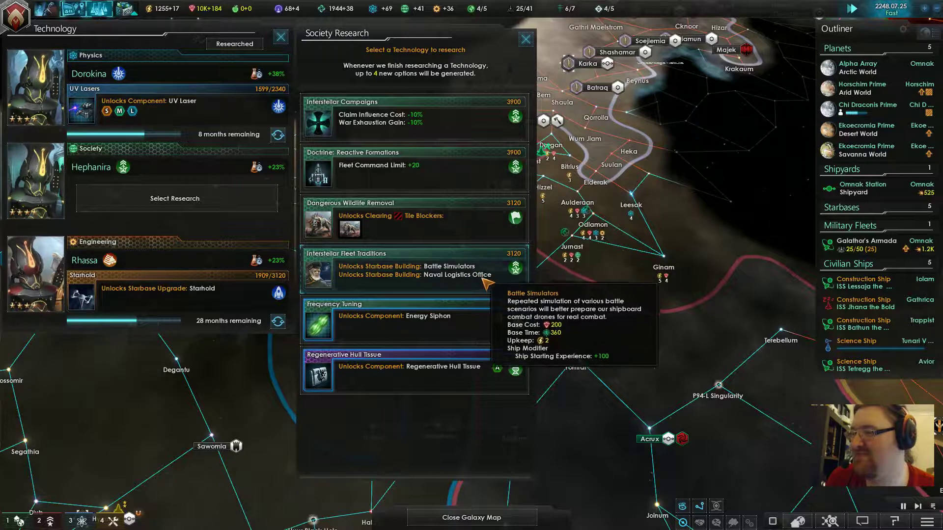
pyautogui.moveTo(465, 271)
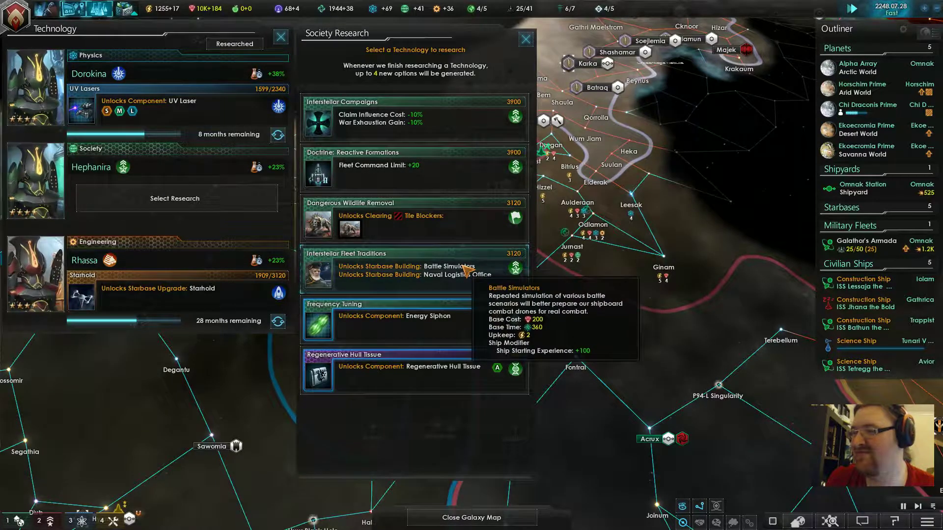
pyautogui.click(369, 274)
pyautogui.click(280, 37)
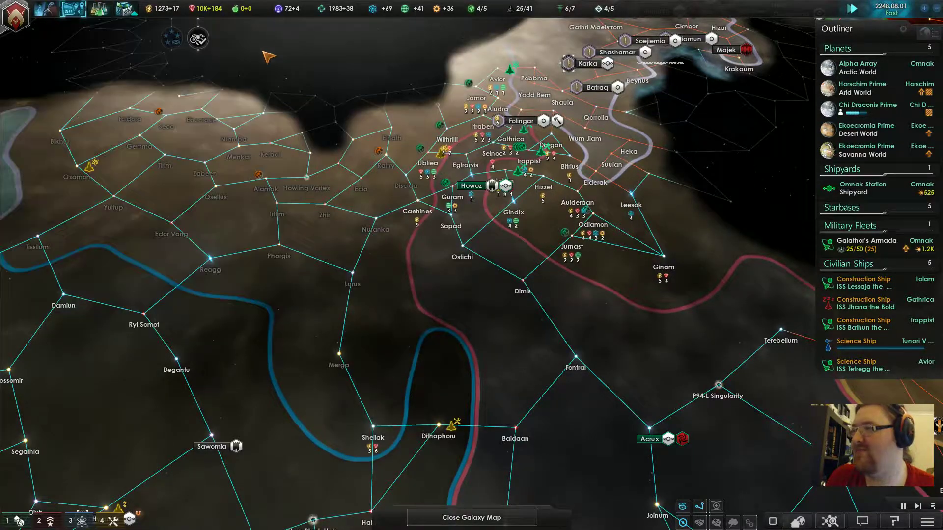
# Review the Situation Log and the known-empires Contacts list, then close them.
pyautogui.click(73, 10)
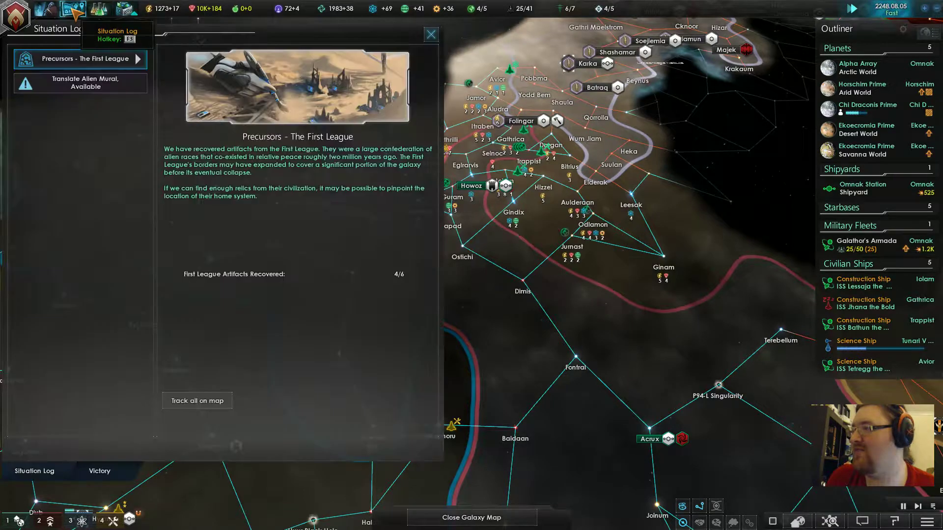
pyautogui.click(46, 9)
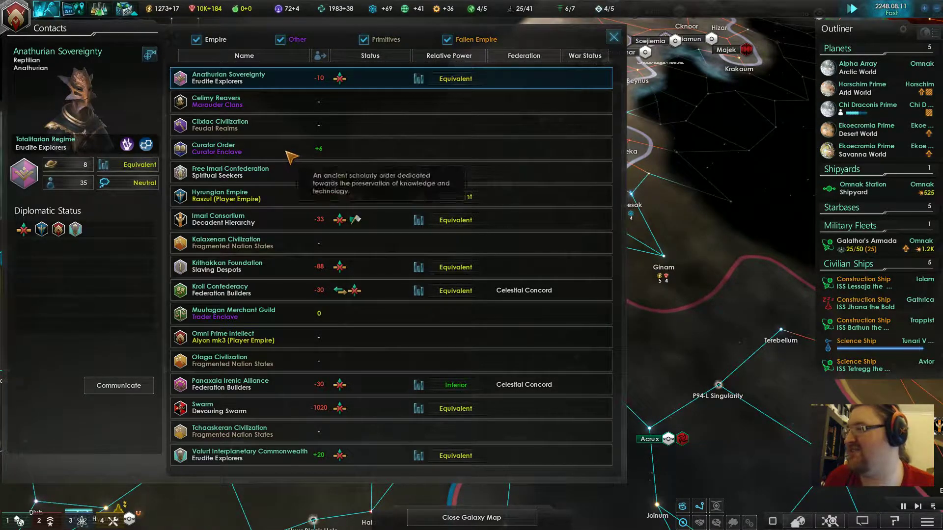
pyautogui.click(614, 37)
pyautogui.scroll(-5, 465, 338)
pyautogui.scroll(5, 466, 338)
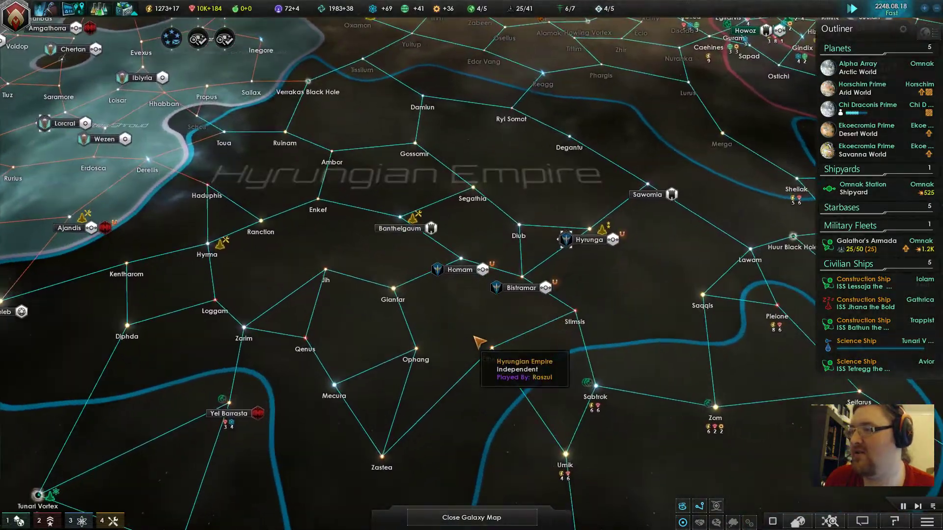
# Offer the Hyrungian Empire a trade deal of 2000 minerals, dropping the tribute proposal.
pyautogui.click(442, 270)
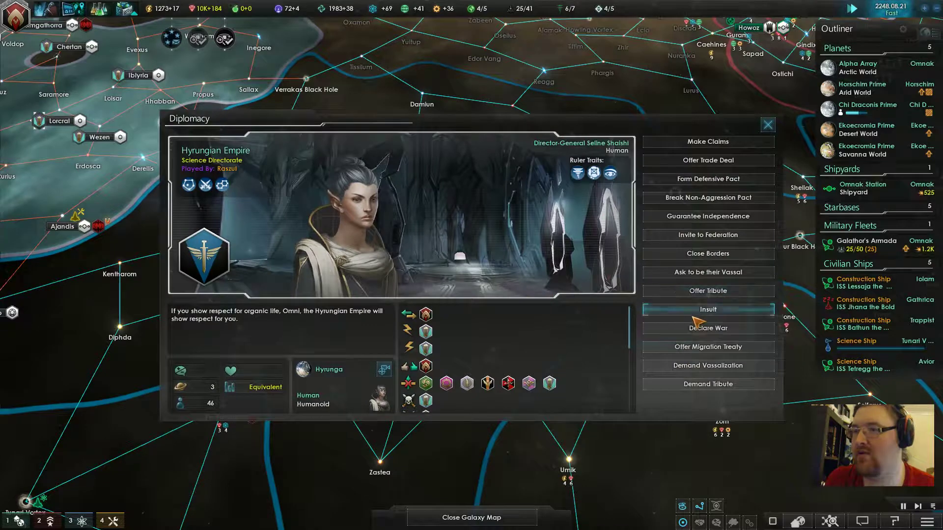
pyautogui.click(728, 296)
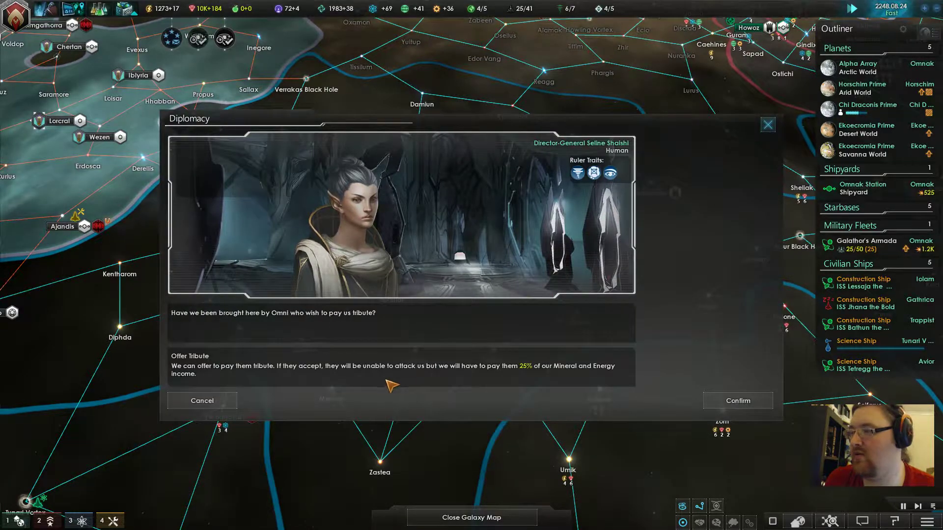
pyautogui.click(221, 402)
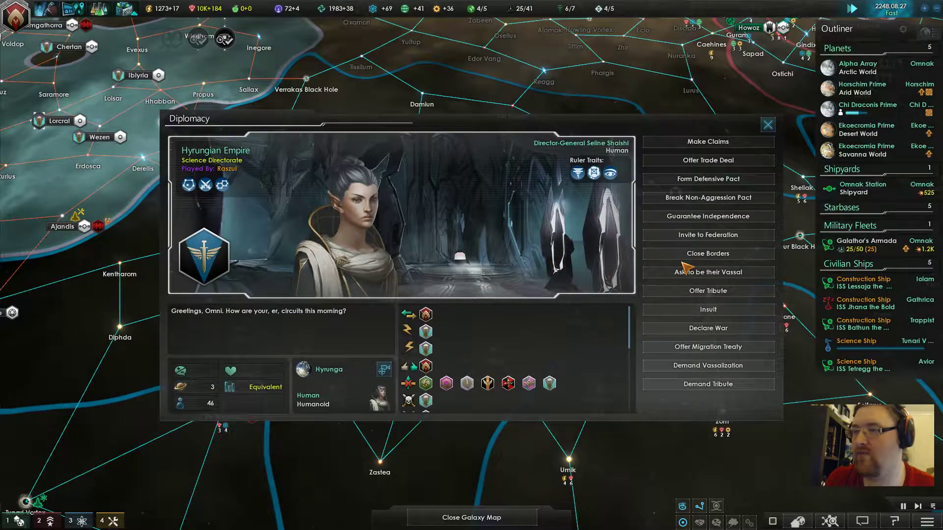
pyautogui.click(702, 177)
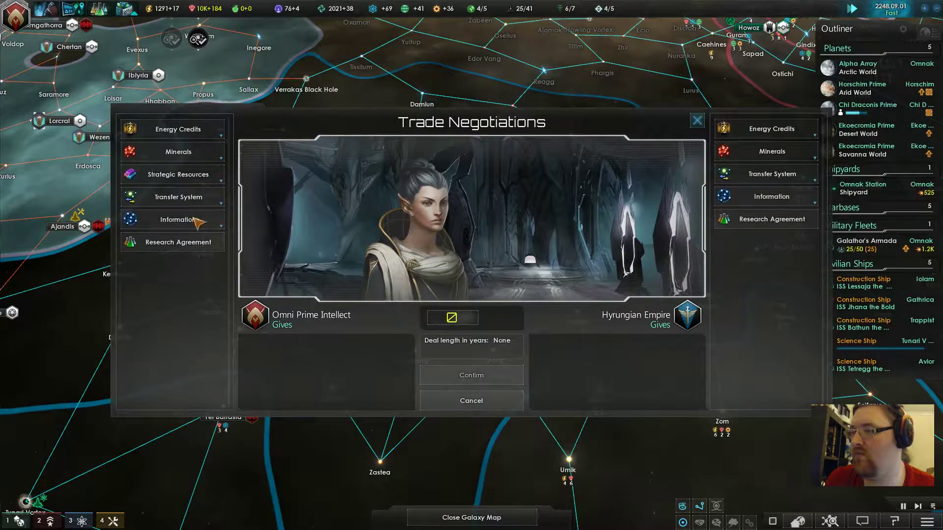
pyautogui.click(177, 152)
pyautogui.click(177, 171)
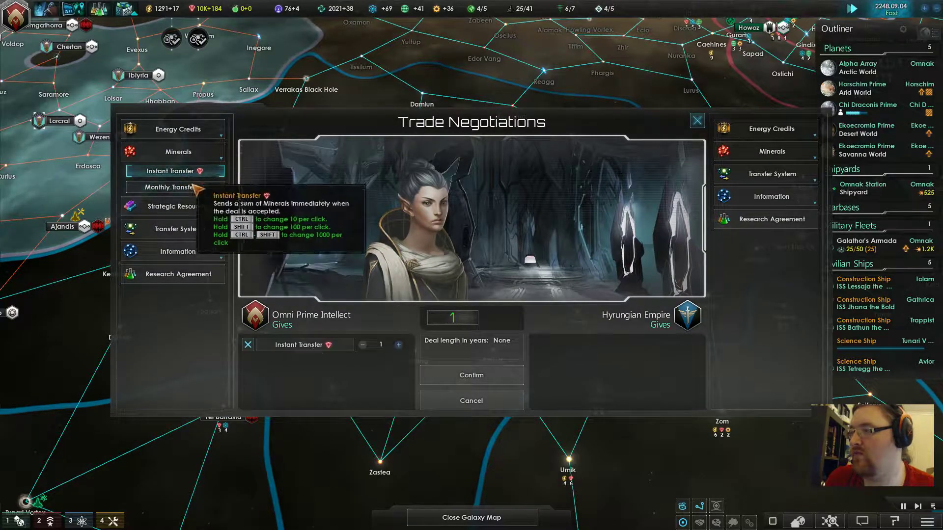
pyautogui.keyDown('shift'); pyautogui.click(397, 346); pyautogui.keyUp('shift')
pyautogui.keyDown('shift'); pyautogui.click(397, 345); pyautogui.keyUp('shift')
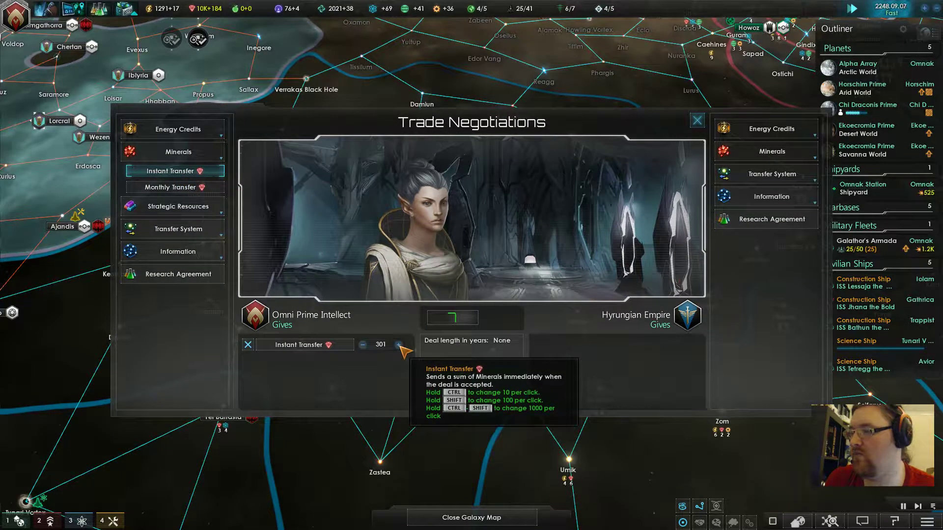
pyautogui.keyDown('shift'); pyautogui.click(399, 346); pyautogui.keyUp('shift')
pyautogui.keyDown('shift'); pyautogui.click(398, 345); pyautogui.keyUp('shift')
pyautogui.keyDown('shift'); pyautogui.click(398, 346); pyautogui.keyUp('shift')
pyautogui.keyDown('shift'); pyautogui.click(399, 345); pyautogui.keyUp('shift')
pyautogui.keyDown('shift'); pyautogui.click(398, 345); pyautogui.keyUp('shift')
pyautogui.keyDown('shift'); pyautogui.click(398, 346); pyautogui.keyUp('shift')
pyautogui.keyDown('shift'); pyautogui.click(398, 346); pyautogui.keyUp('shift')
pyautogui.keyDown('shift'); pyautogui.click(398, 345); pyautogui.keyUp('shift')
pyautogui.click(363, 345)
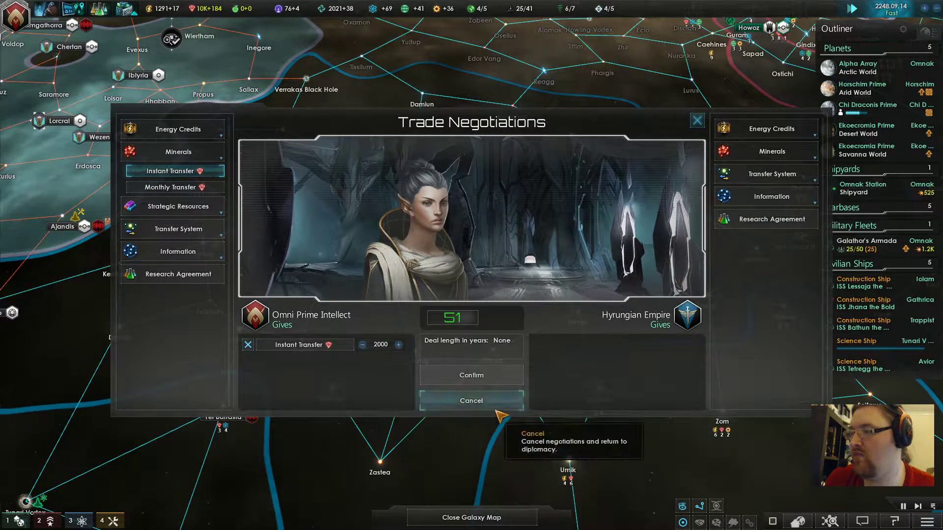
pyautogui.click(495, 382)
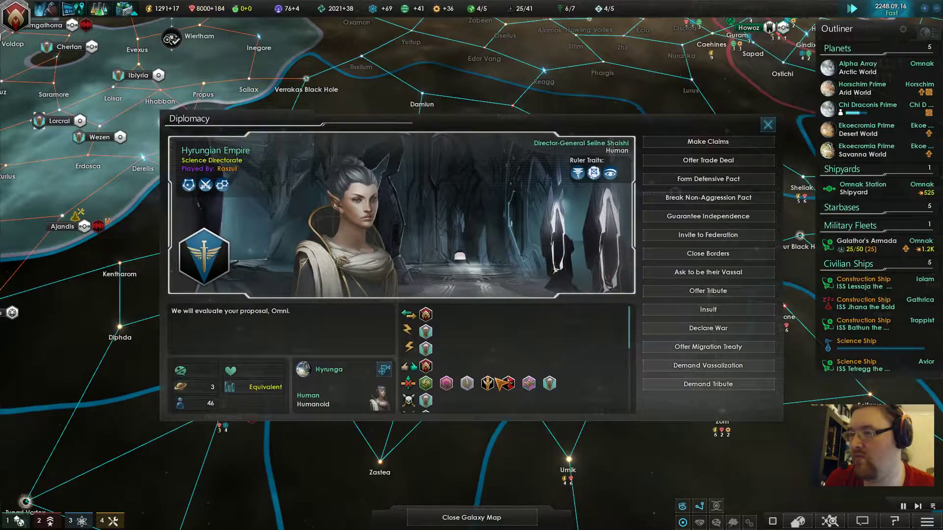
pyautogui.press('Escape')
pyautogui.scroll(-5, 633, 272)
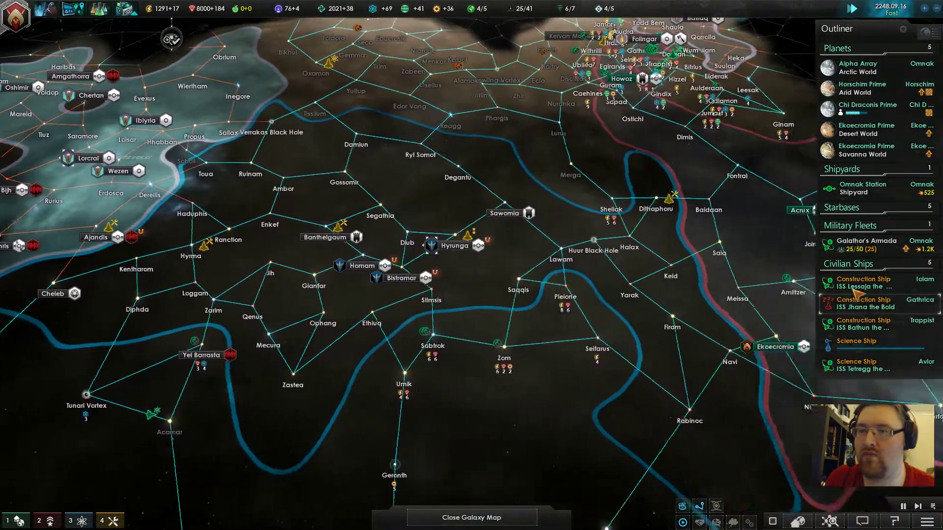
# Check construction ships ISS Jhana the Bold and ISS Lessaja the Ruinous; dismiss the Hyrungian thank-you.
pyautogui.click(858, 302)
pyautogui.doubleClick(858, 307)
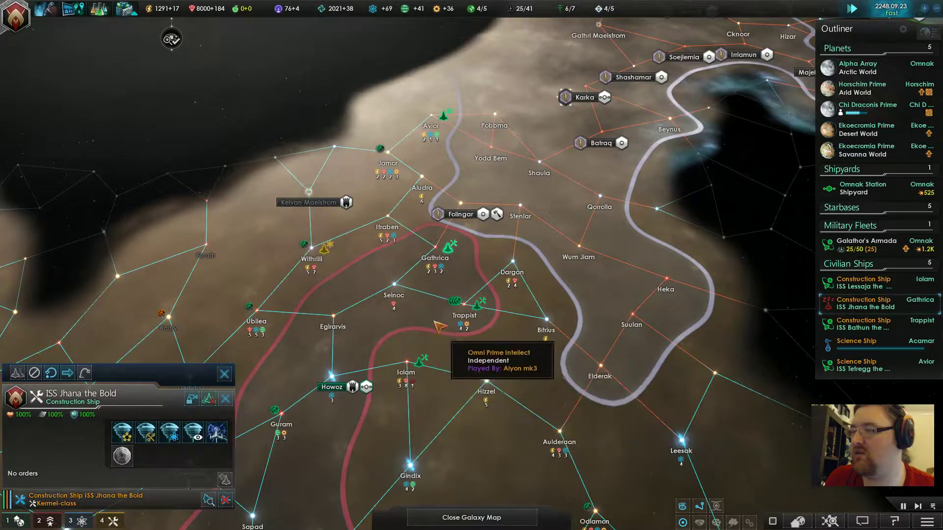
pyautogui.press('Escape')
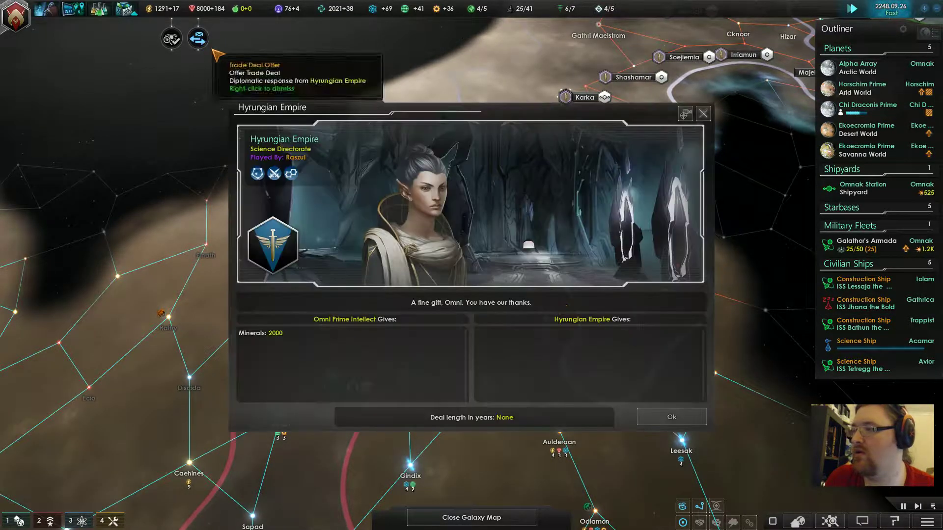
pyautogui.click(648, 417)
pyautogui.scroll(-2, 472, 361)
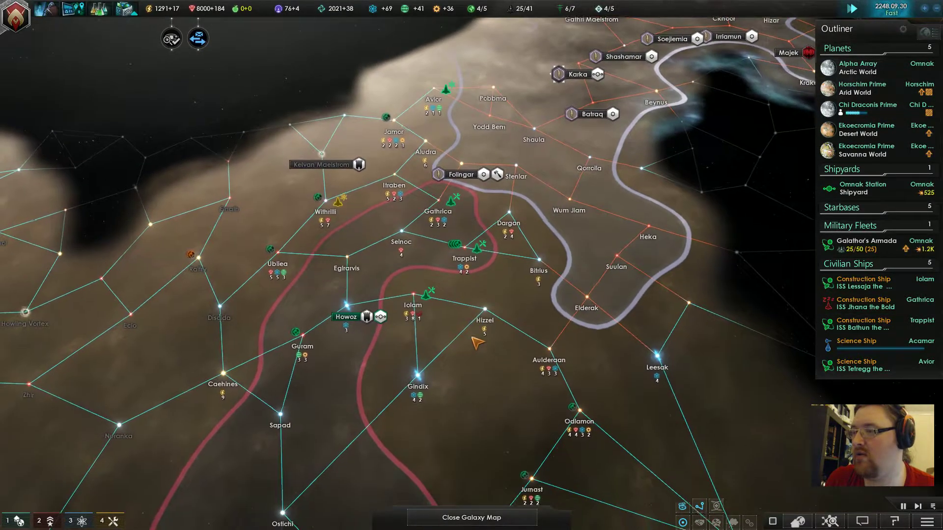
pyautogui.click(415, 290)
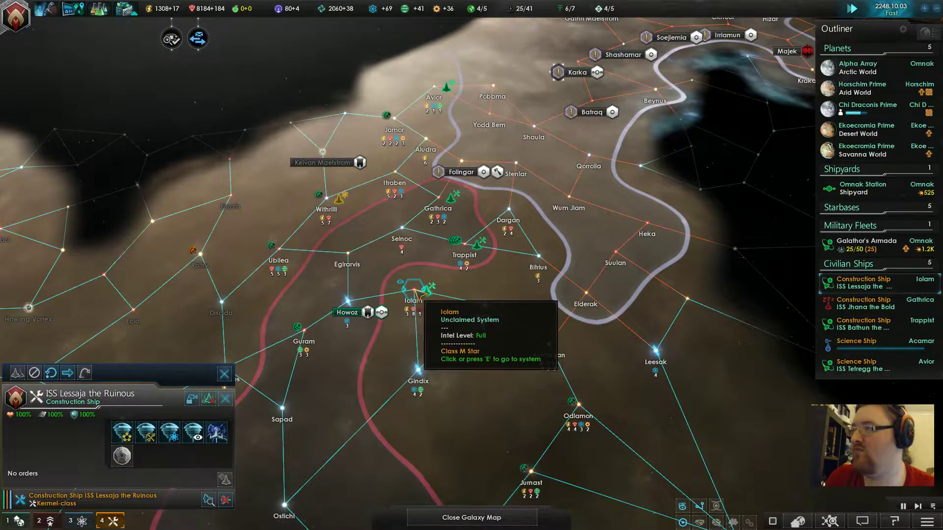
pyautogui.rightClick(417, 291)
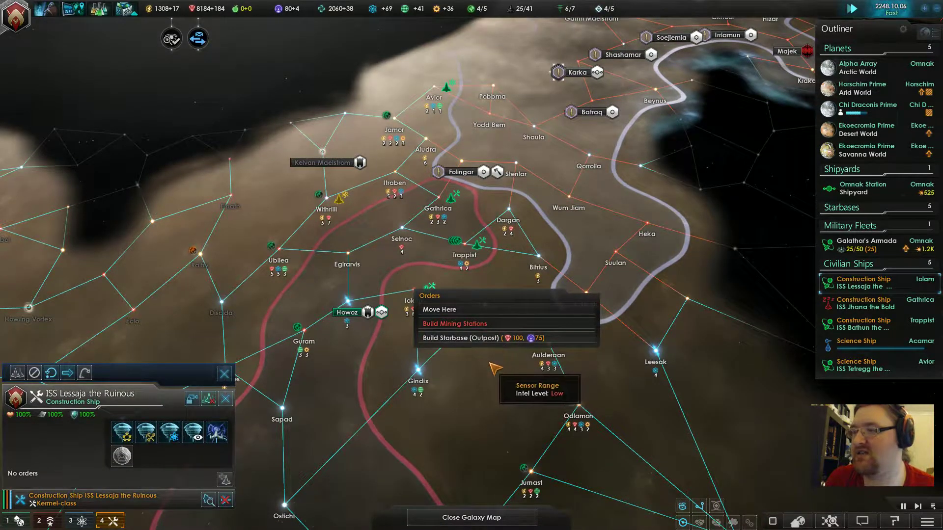
pyautogui.press('Escape')
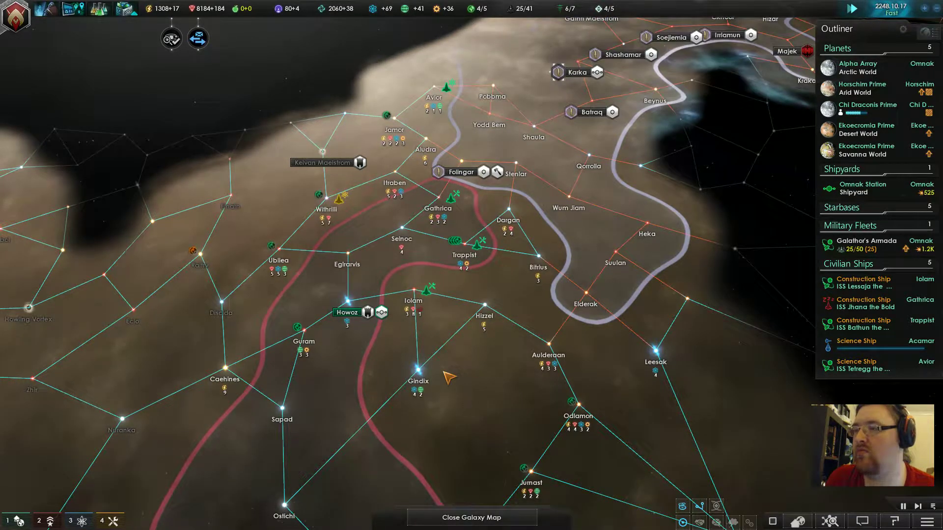
pyautogui.click(431, 292)
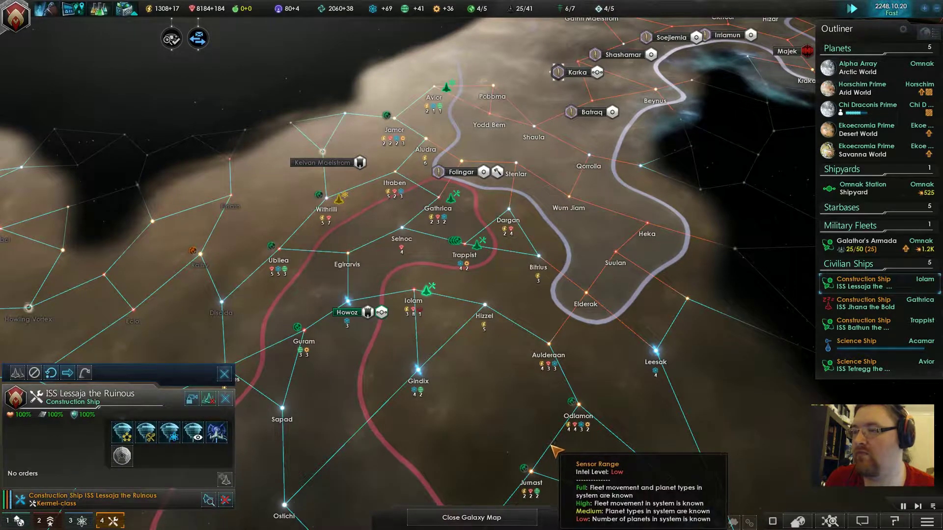
pyautogui.scroll(2, 515, 383)
pyautogui.press('Escape')
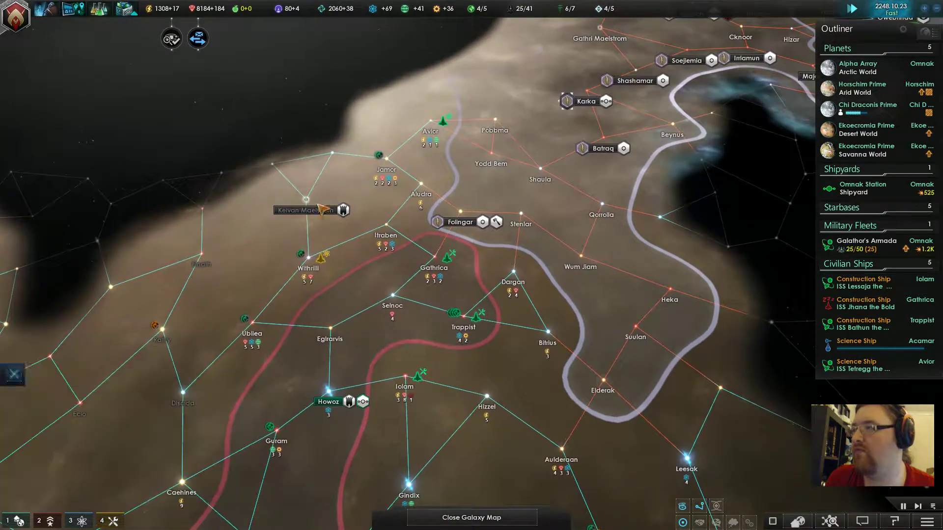
# Order ISS Jhana the Bold to build an outpost starbase at Itraben, then jump to Galathor's Armada.
pyautogui.click(447, 259)
pyautogui.rightClick(392, 232)
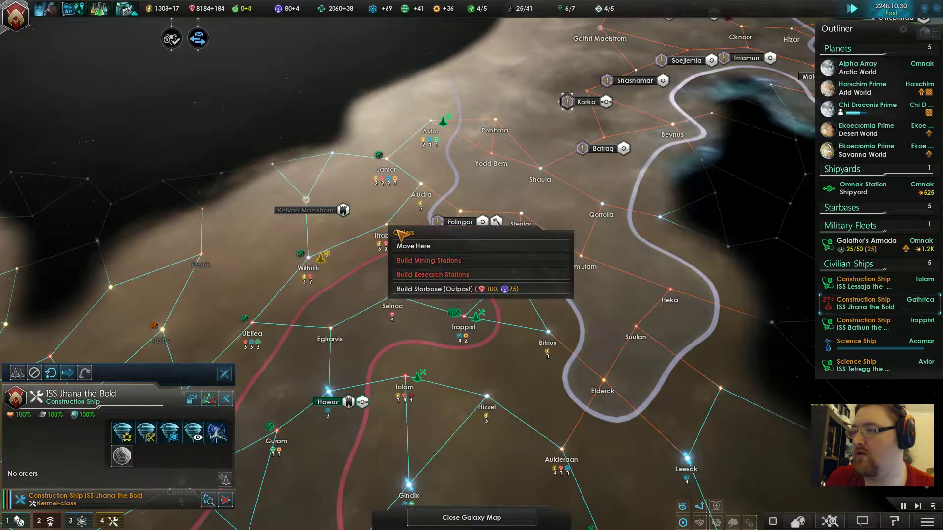
pyautogui.click(453, 290)
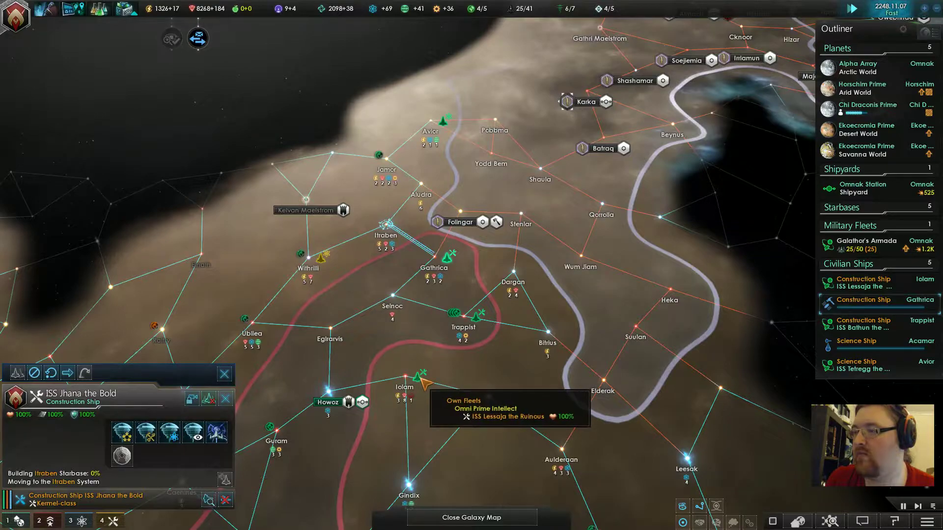
pyautogui.scroll(-2, 560, 394)
pyautogui.scroll(-1, 468, 398)
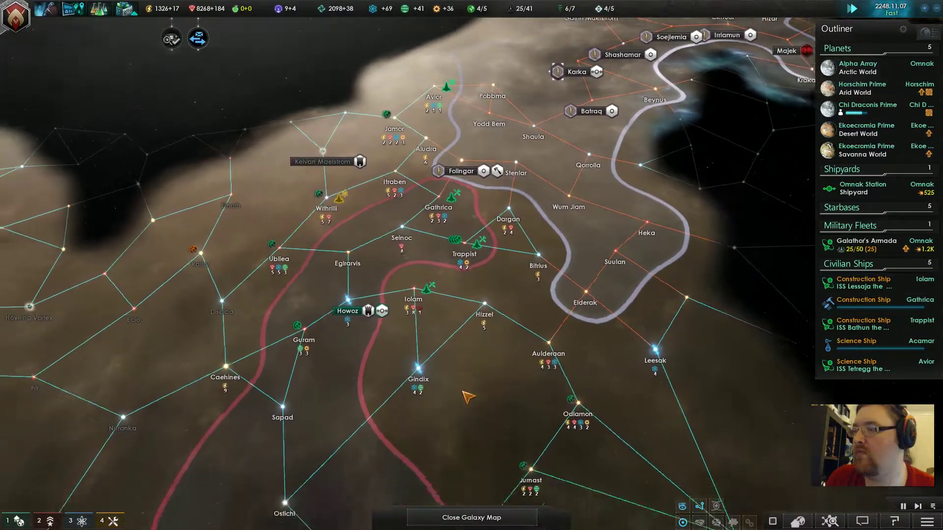
pyautogui.scroll(-2, 469, 397)
pyautogui.doubleClick(865, 242)
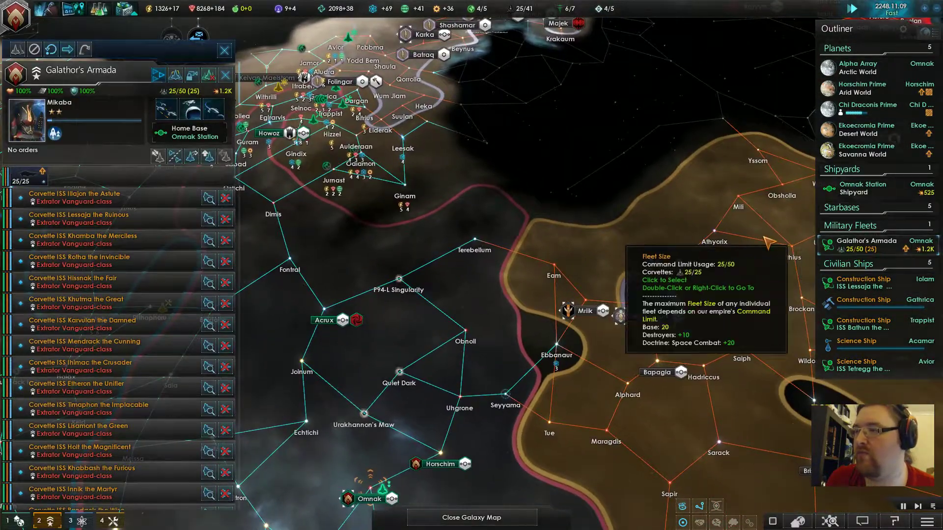
# Inspect the Extrator Vanguard corvette design in the Ship Designer, then close the designer.
pyautogui.moveTo(448, 270); pyautogui.dragTo(522, 263)
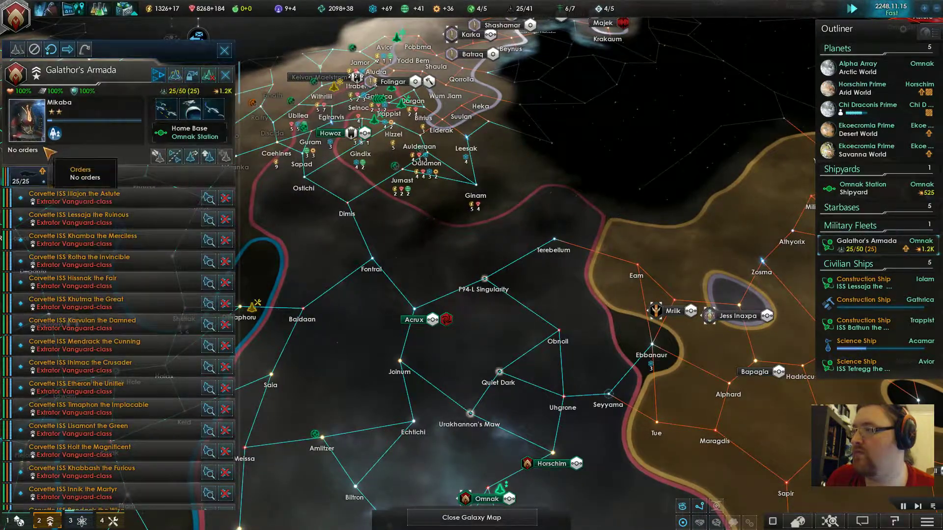
pyautogui.moveTo(44, 174)
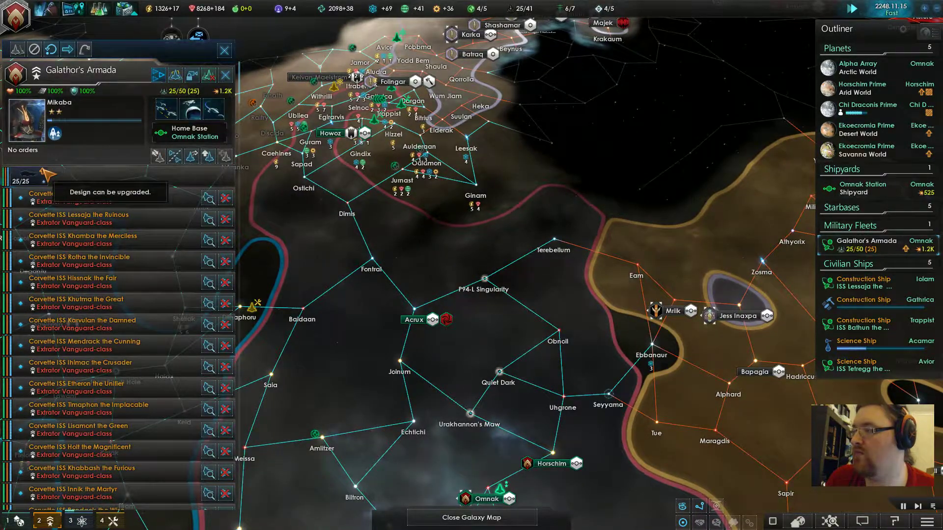
pyautogui.click(223, 51)
pyautogui.click(125, 10)
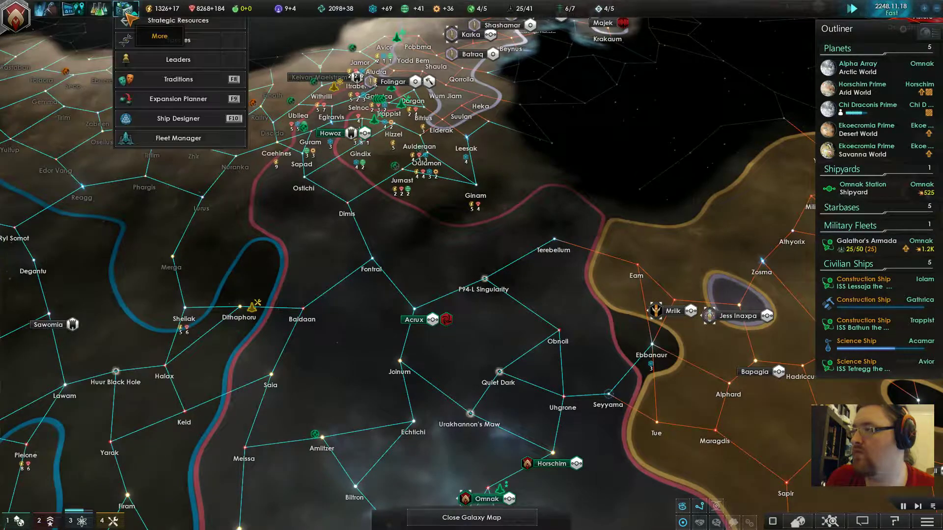
pyautogui.click(187, 207)
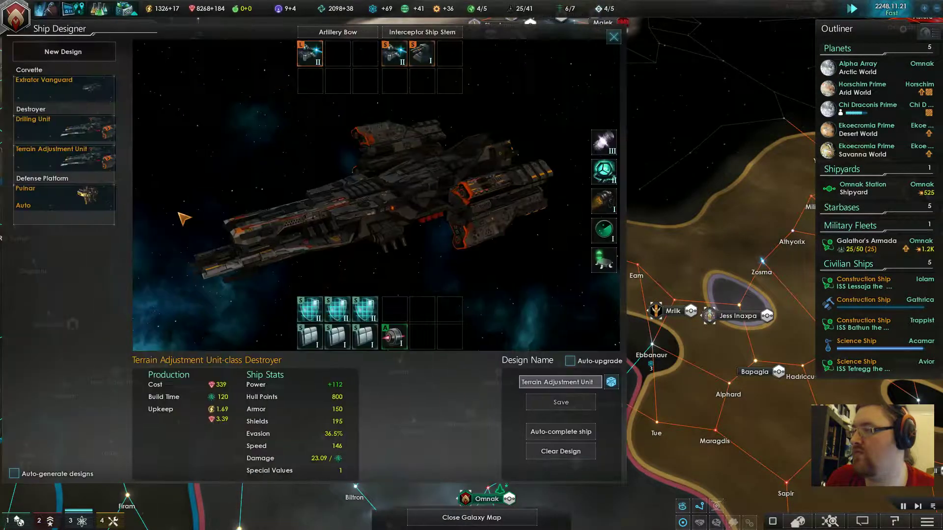
pyautogui.click(48, 98)
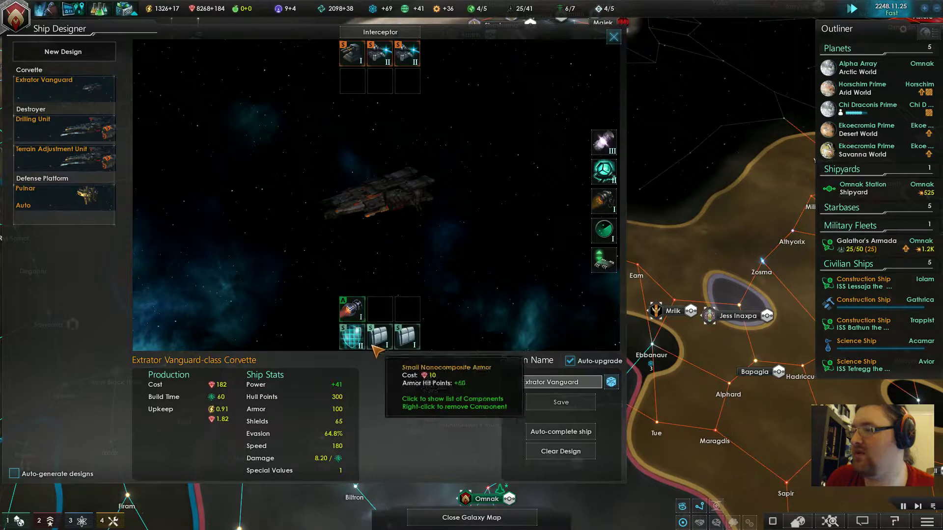
pyautogui.click(612, 36)
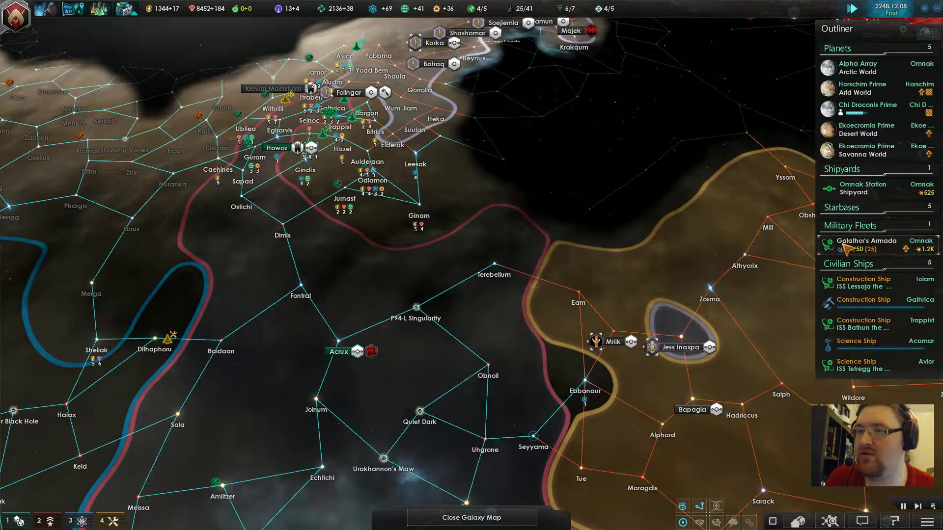
# Upgrade Galathor's Armada's 25 corvettes at Omnak and bring up its fleet manager.
pyautogui.click(867, 241)
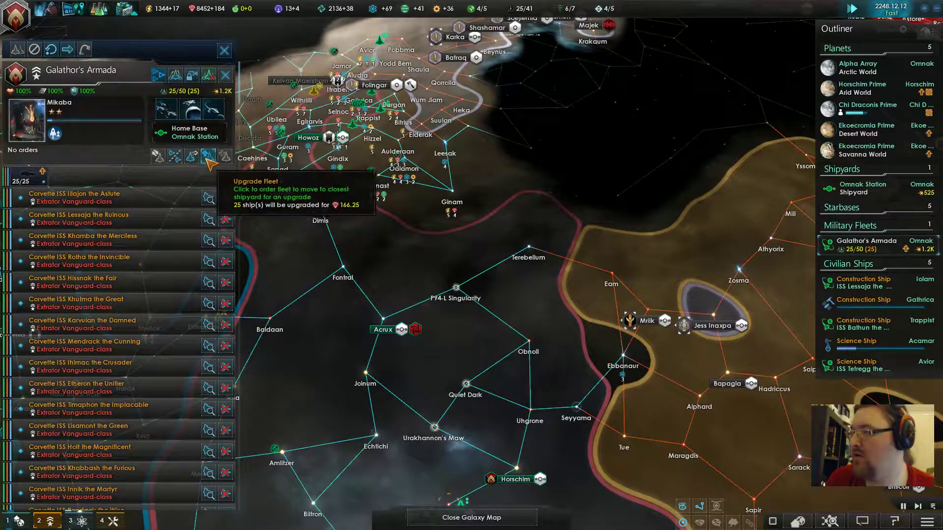
pyautogui.click(206, 159)
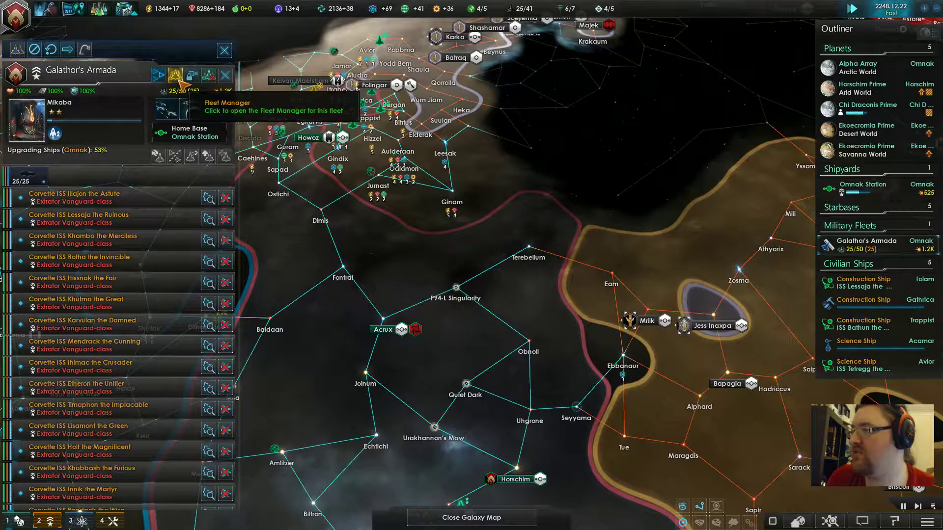
pyautogui.click(175, 77)
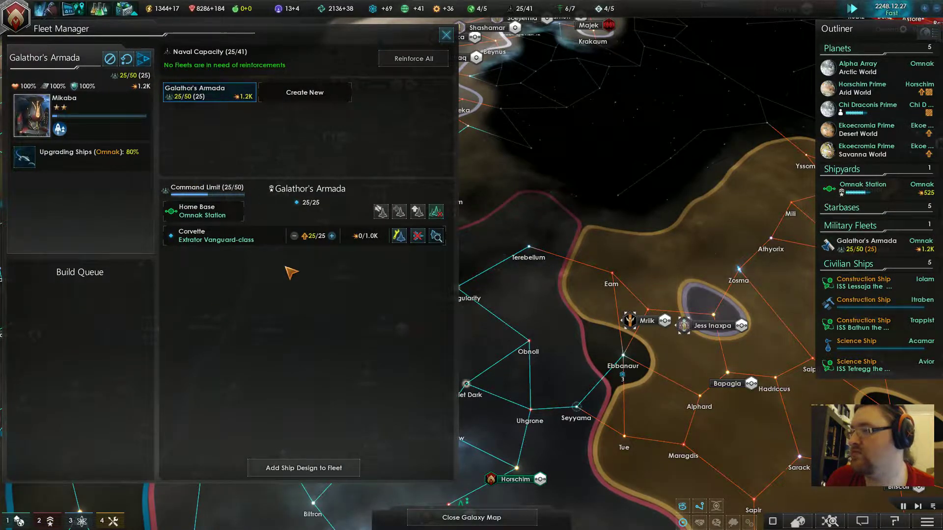
# Plan four Drilling Unit and four Terrain Adjustment Unit destroyers, bringing command limit to 41/50.
pyautogui.click(294, 468)
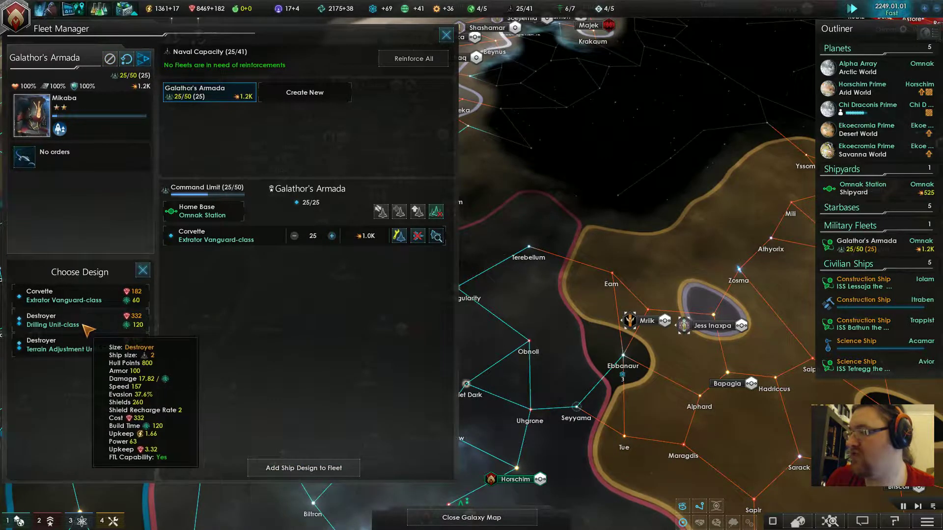
pyautogui.click(101, 326)
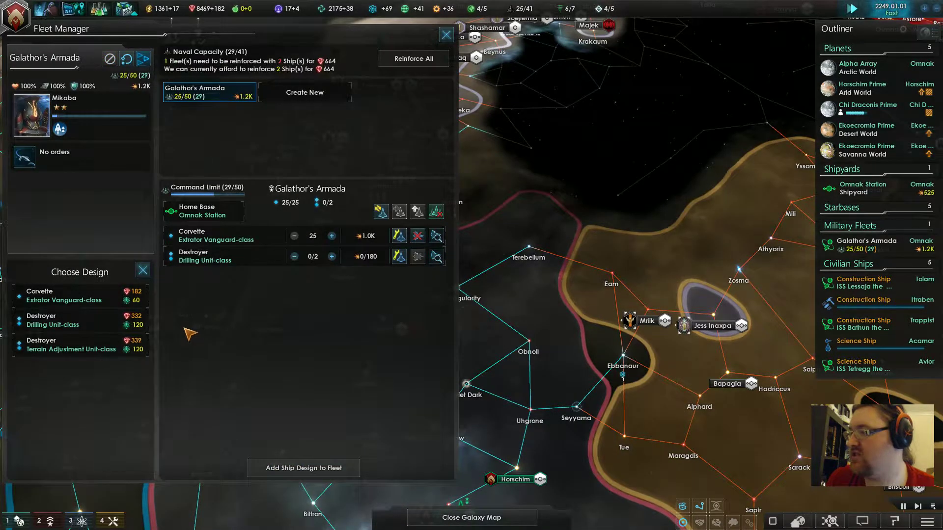
pyautogui.moveTo(70, 344)
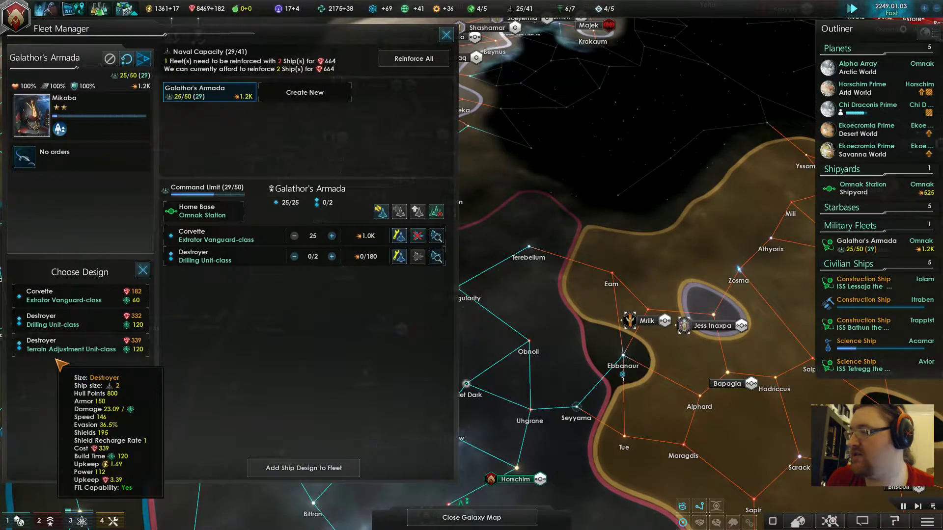
pyautogui.click(63, 355)
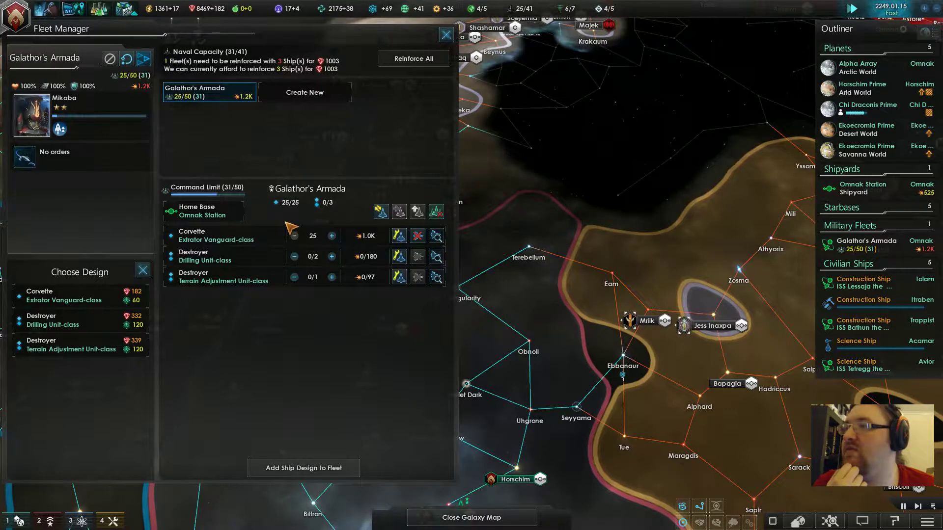
pyautogui.click(331, 256)
pyautogui.click(332, 257)
pyautogui.click(332, 277)
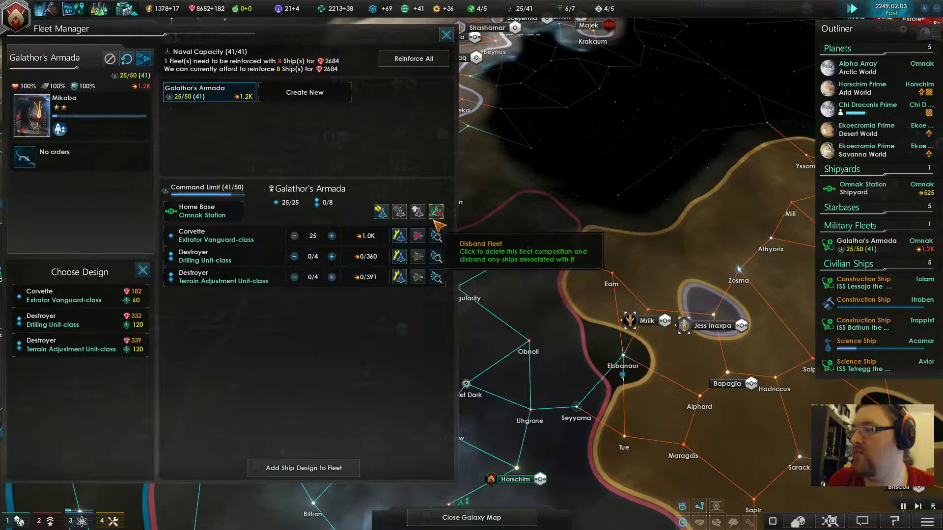
pyautogui.click(447, 35)
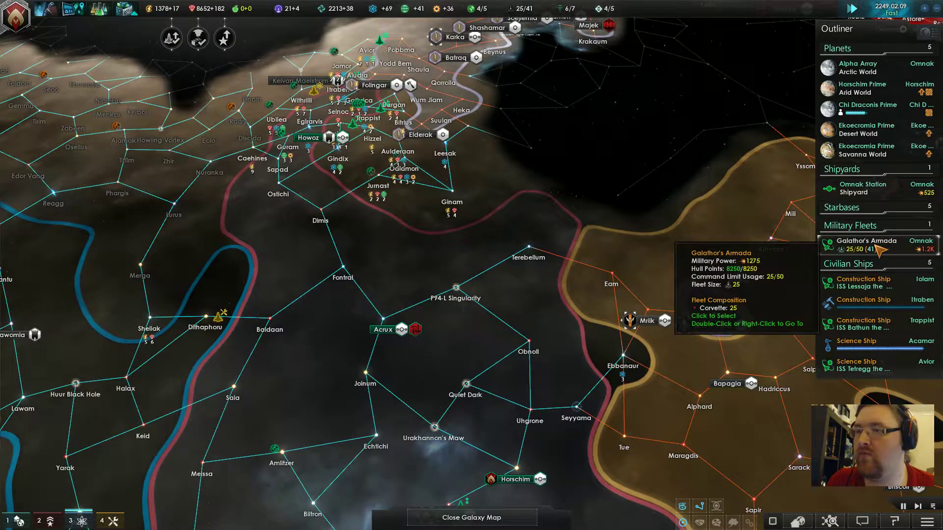
# Order Galathor's Armada to reinforce its missing destroyers, then dismiss its fleet panel.
pyautogui.click(922, 237)
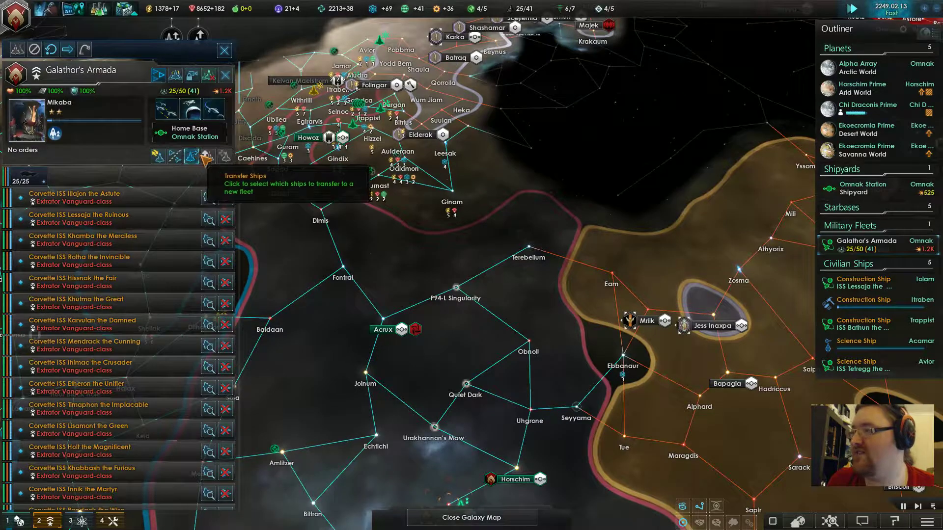
pyautogui.click(158, 157)
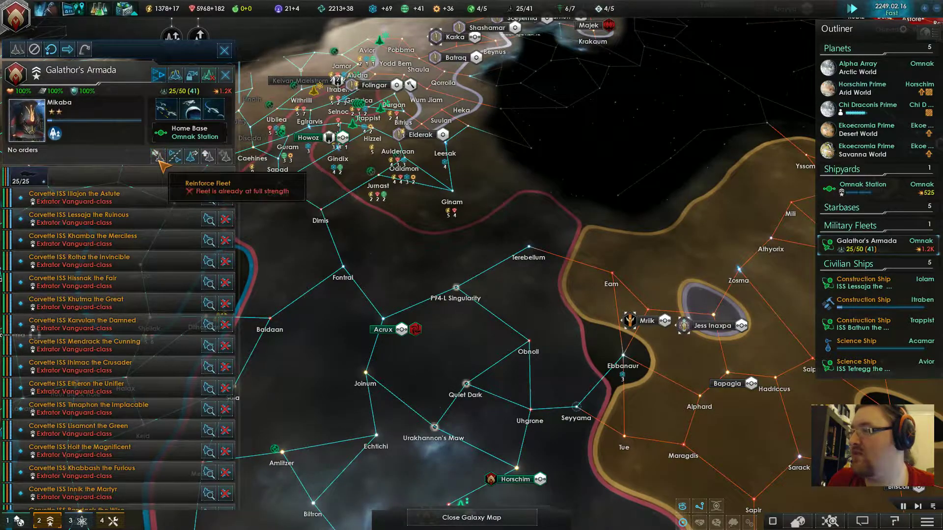
pyautogui.click(224, 49)
pyautogui.scroll(-2, 353, 172)
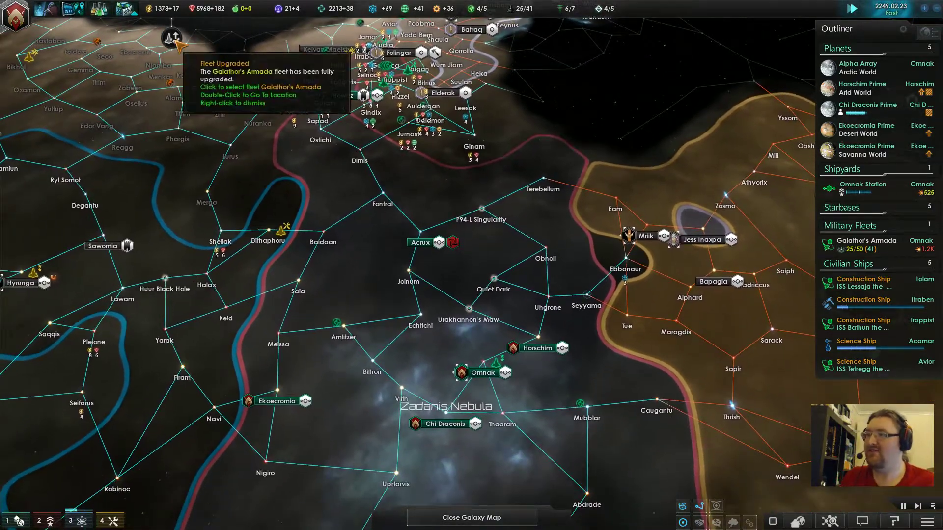
pyautogui.scroll(-2, 209, 45)
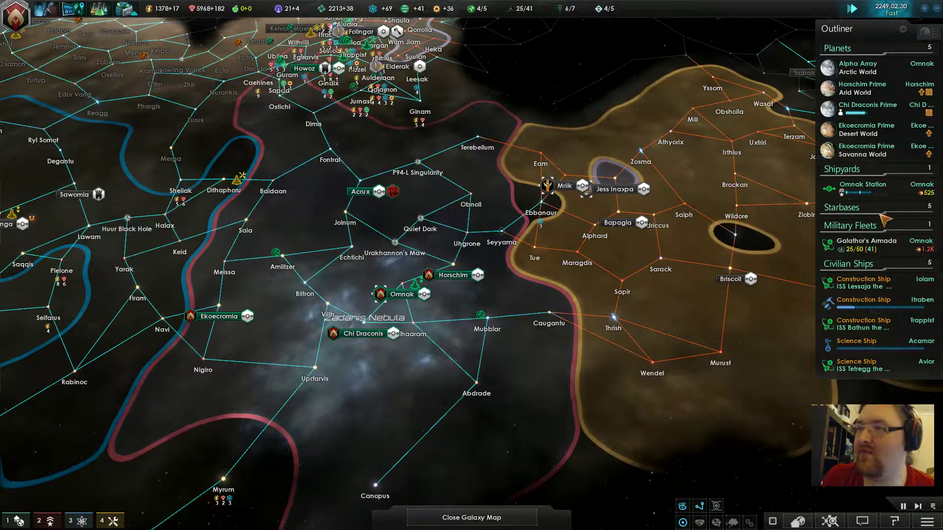
# Send construction ship ISS Bathun the Champion to build mining stations at Selnoc.
pyautogui.click(859, 288)
pyautogui.scroll(3, 453, 324)
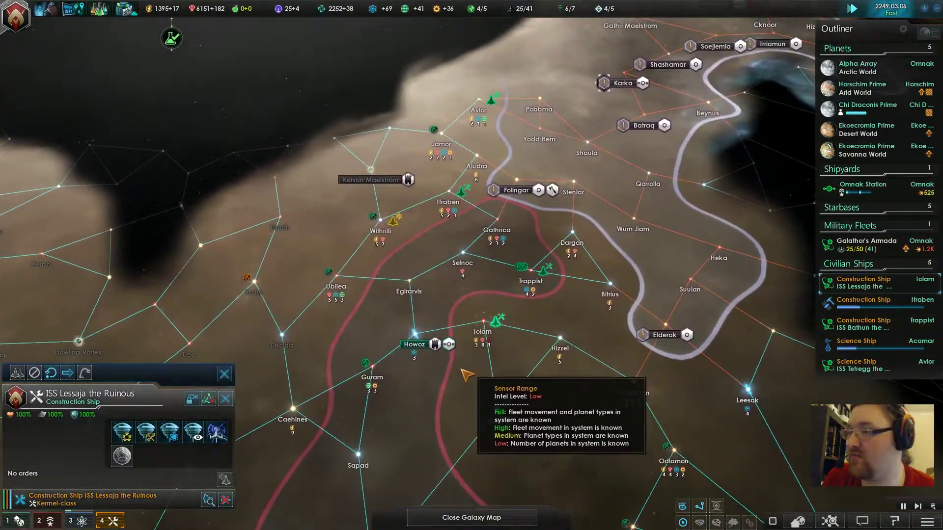
pyautogui.click(501, 351)
pyautogui.click(547, 279)
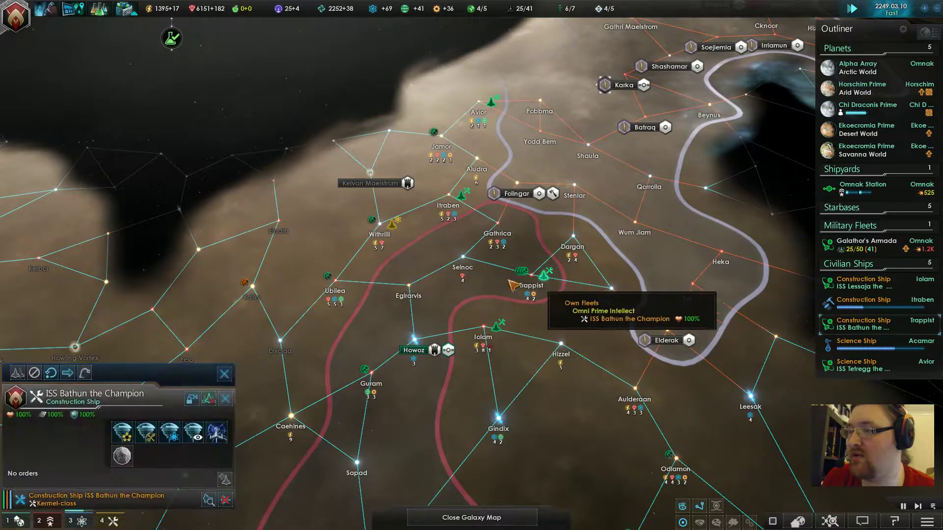
pyautogui.rightClick(468, 261)
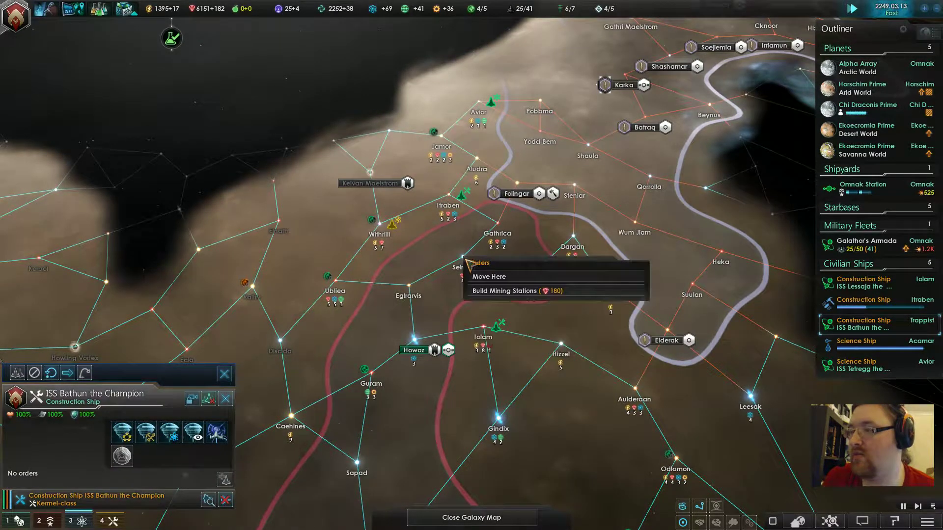
pyautogui.click(495, 291)
pyautogui.scroll(2, 492, 280)
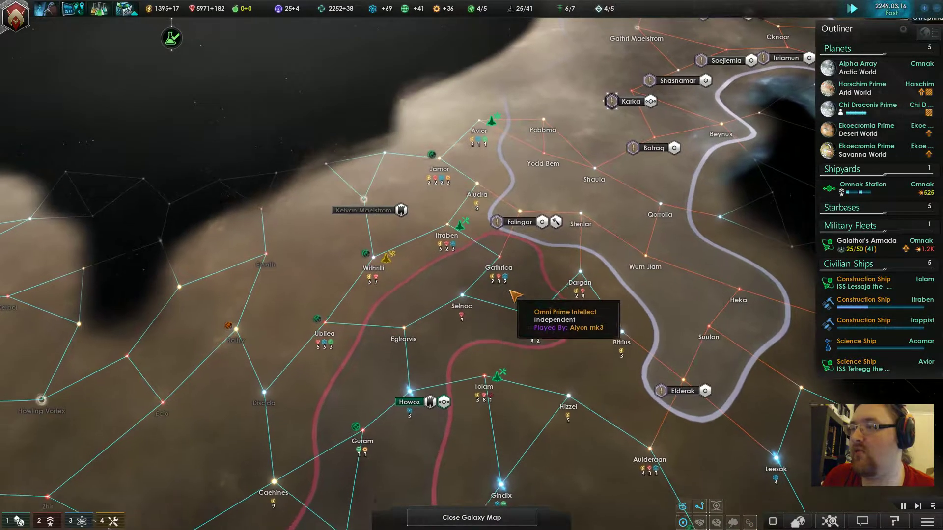
# Check the construction ship at Itraben and the idle one, panning the map west.
pyautogui.click(464, 240)
pyautogui.rightClick(448, 235)
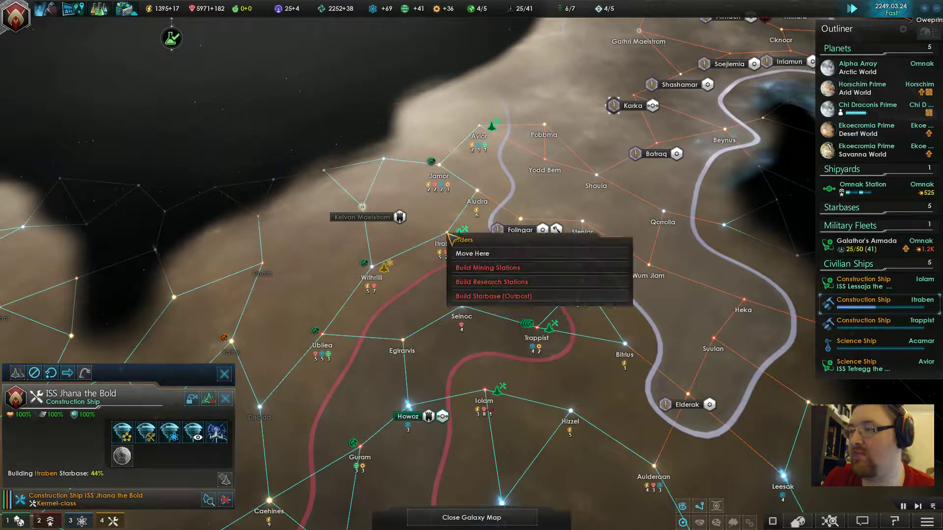
pyautogui.click(404, 312)
pyautogui.scroll(-2, 457, 332)
pyautogui.click(508, 346)
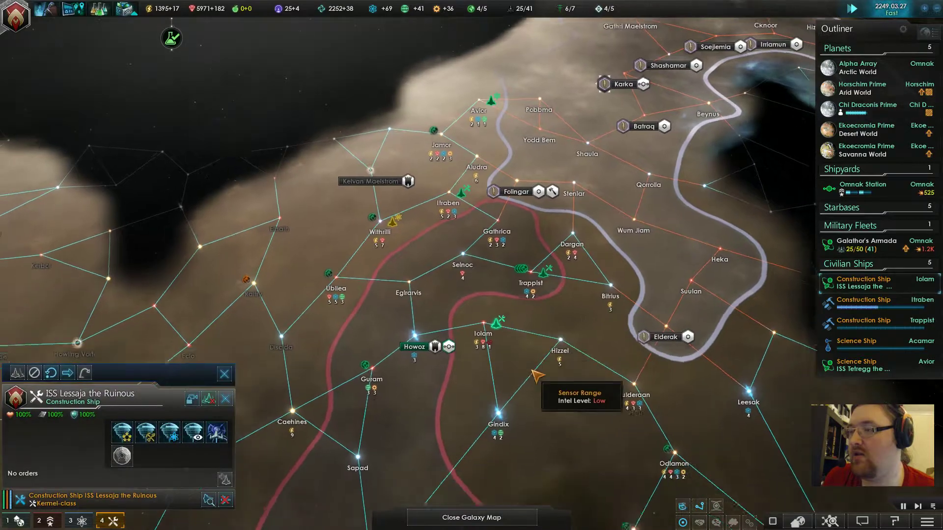
pyautogui.scroll(-1, 546, 378)
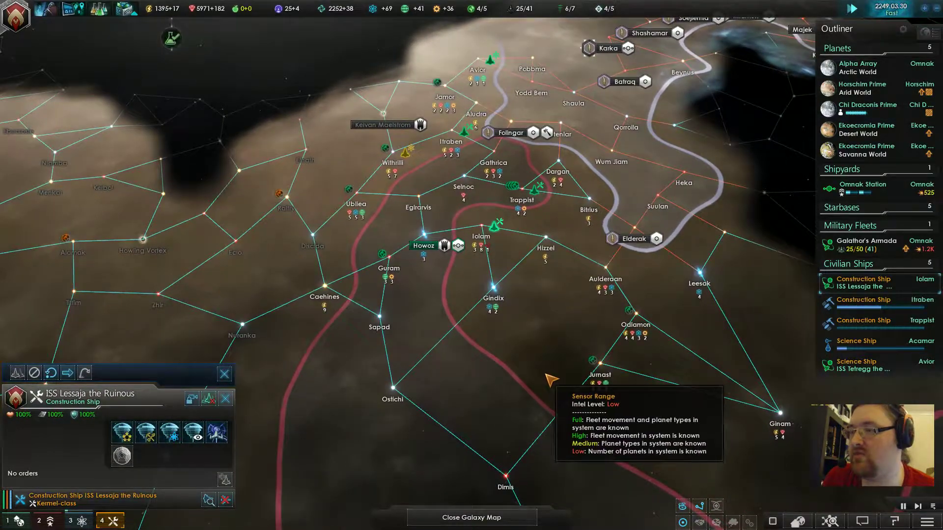
pyautogui.press('d')
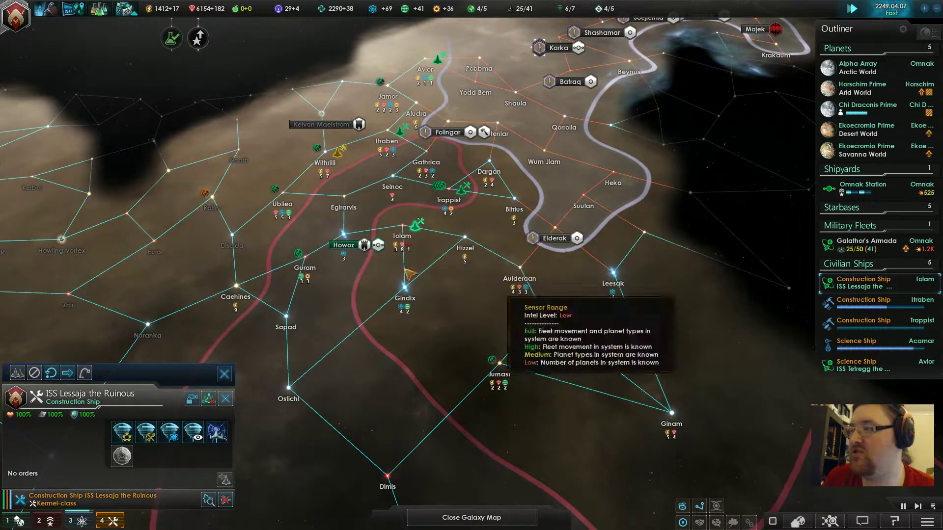
pyautogui.scroll(1, 548, 284)
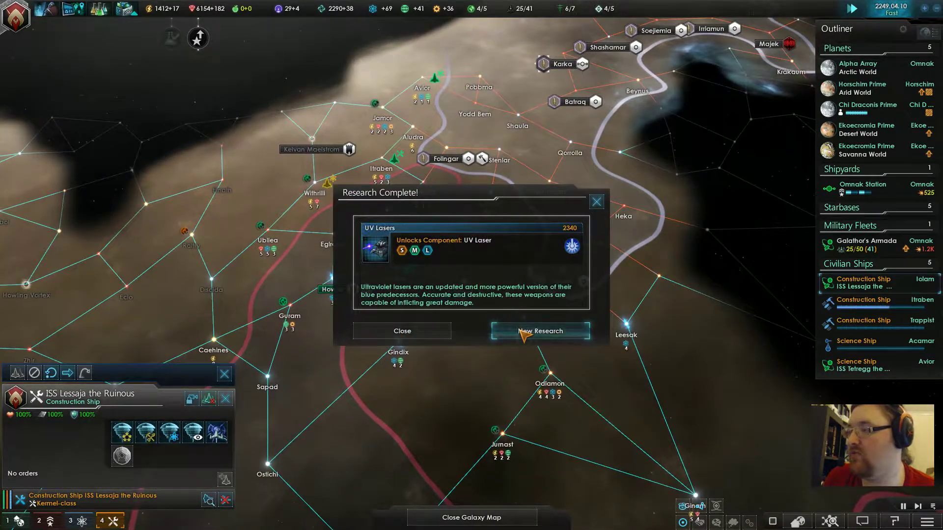
# Choose the next physics research and dismiss the construction-complete and rivalry notifications.
pyautogui.click(523, 333)
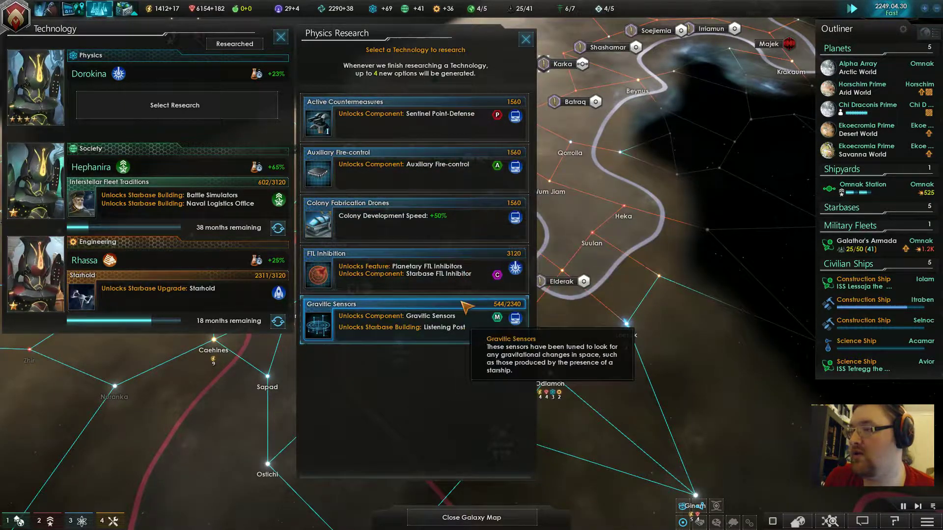
pyautogui.click(464, 317)
pyautogui.click(281, 37)
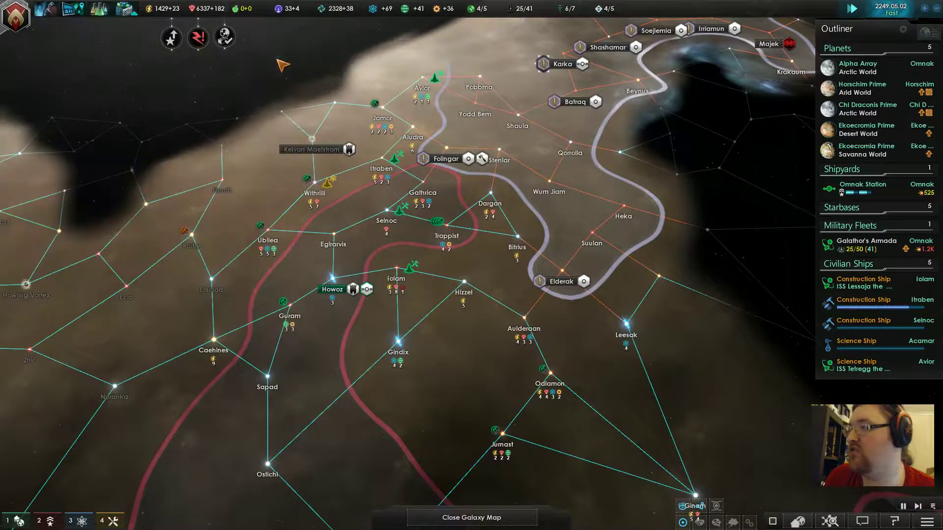
pyautogui.rightClick(225, 37)
pyautogui.rightClick(199, 39)
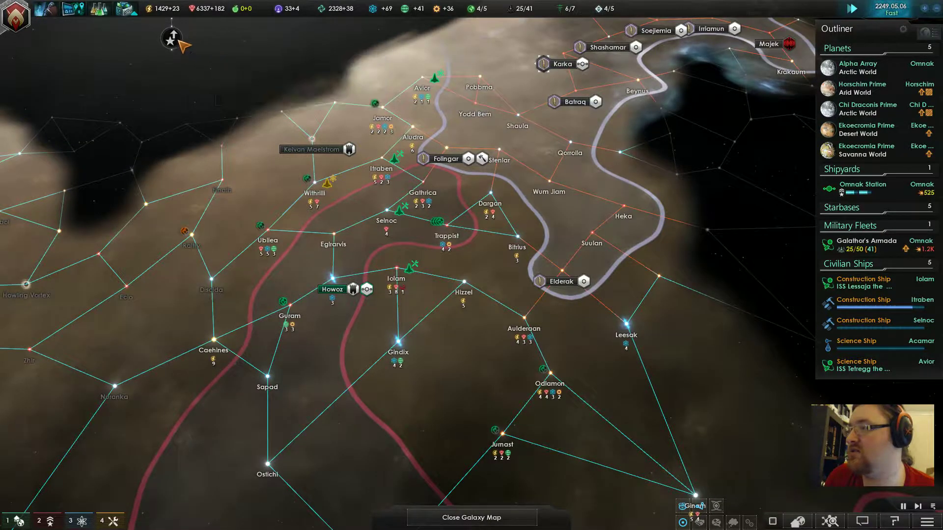
pyautogui.scroll(-2, 461, 177)
pyautogui.scroll(-3, 432, 305)
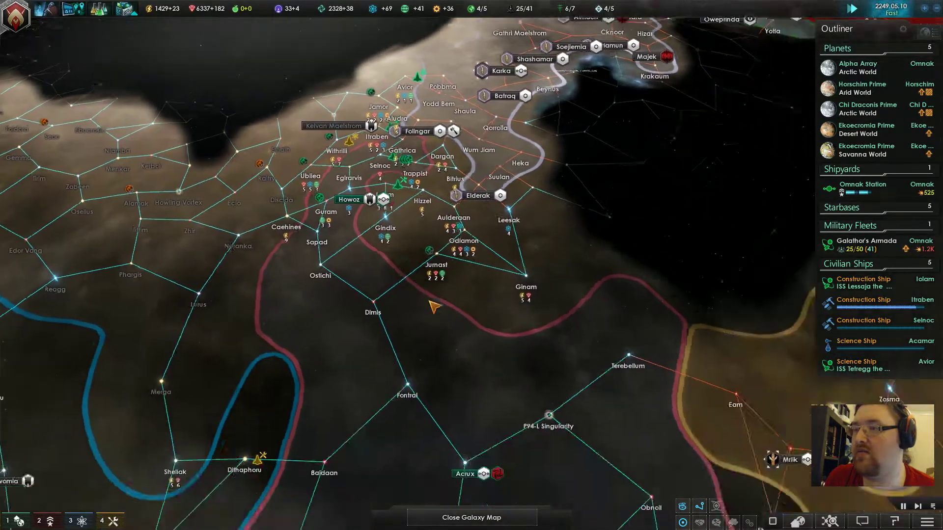
# Upgrade the corvette's weapons to tier III and load the Drilling Unit destroyer design.
pyautogui.click(111, 14)
pyautogui.click(186, 207)
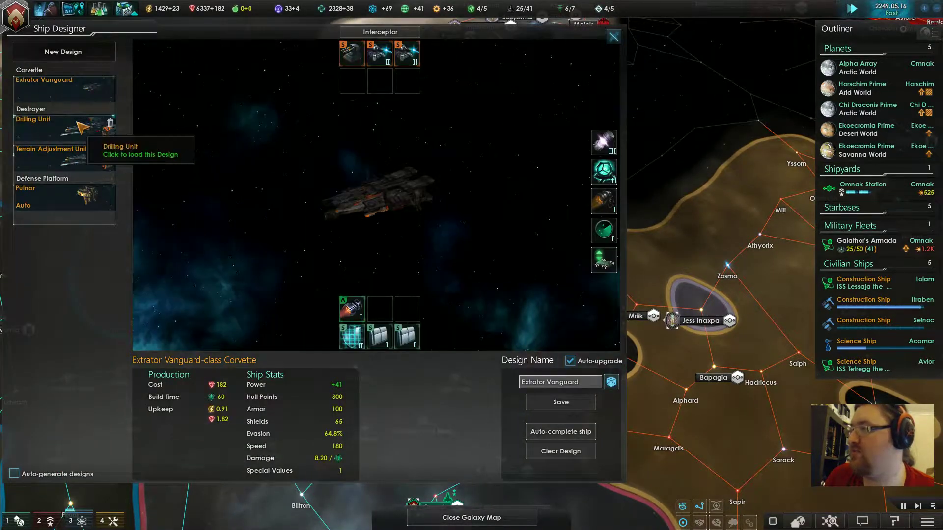
pyautogui.click(91, 92)
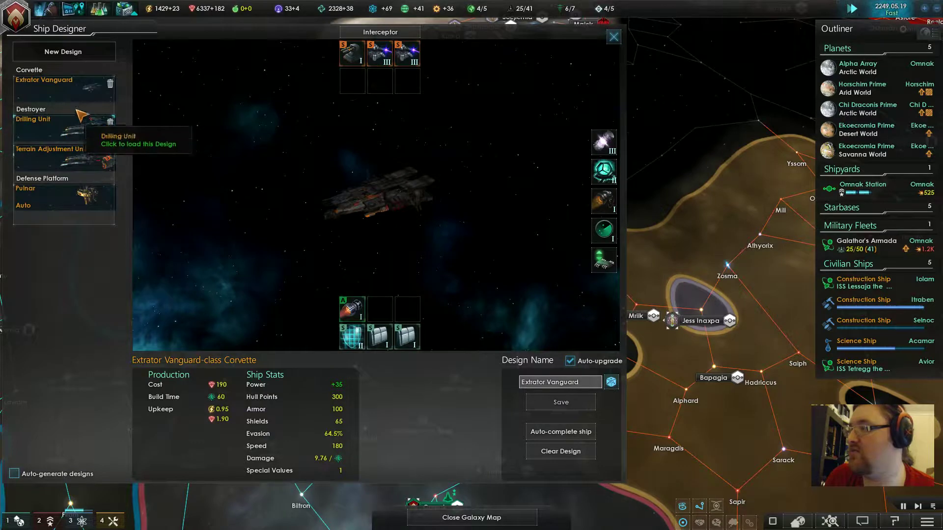
pyautogui.click(60, 137)
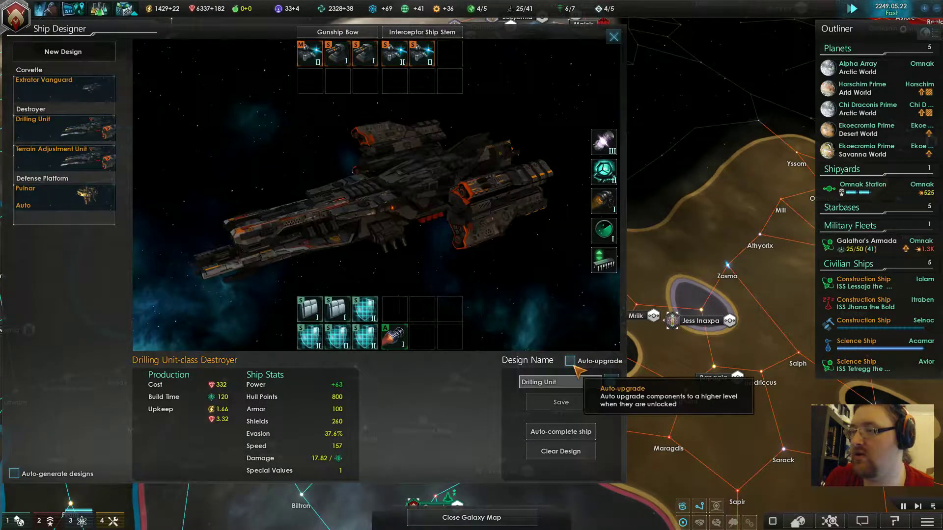
pyautogui.click(53, 158)
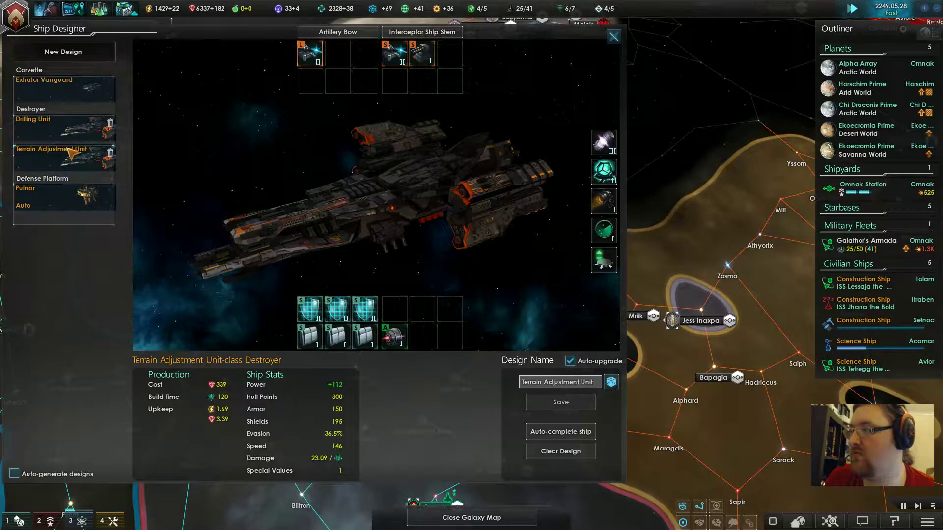
pyautogui.click(53, 138)
# Enable auto-upgrade on the Drilling Unit destroyer and change its combat computer.
pyautogui.click(570, 361)
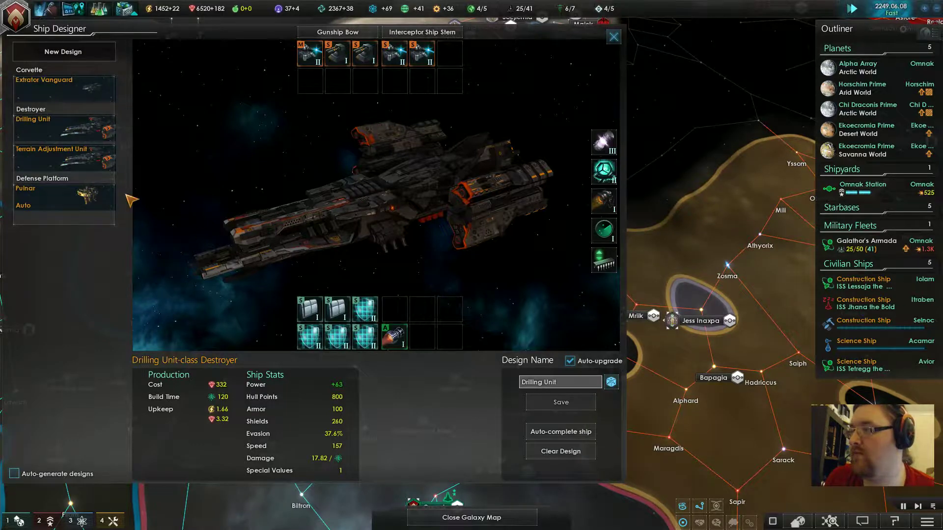
pyautogui.click(605, 230)
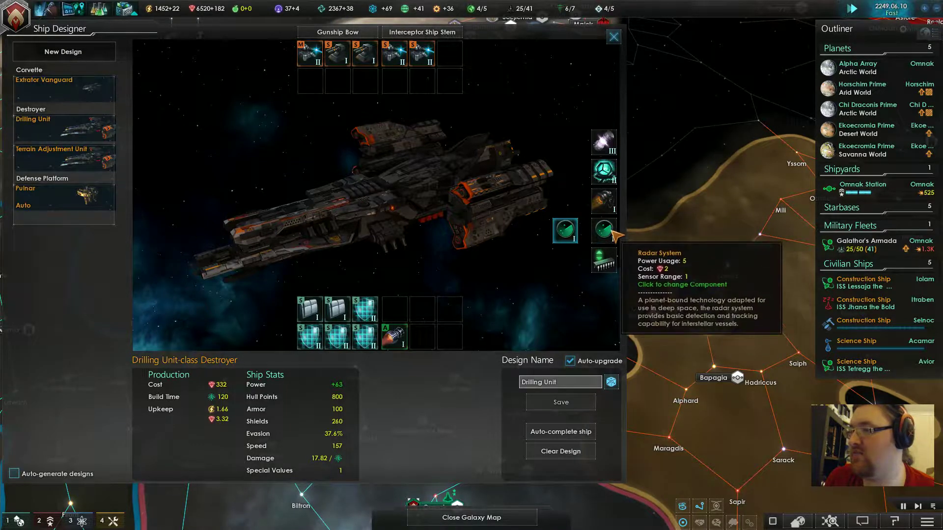
pyautogui.click(605, 260)
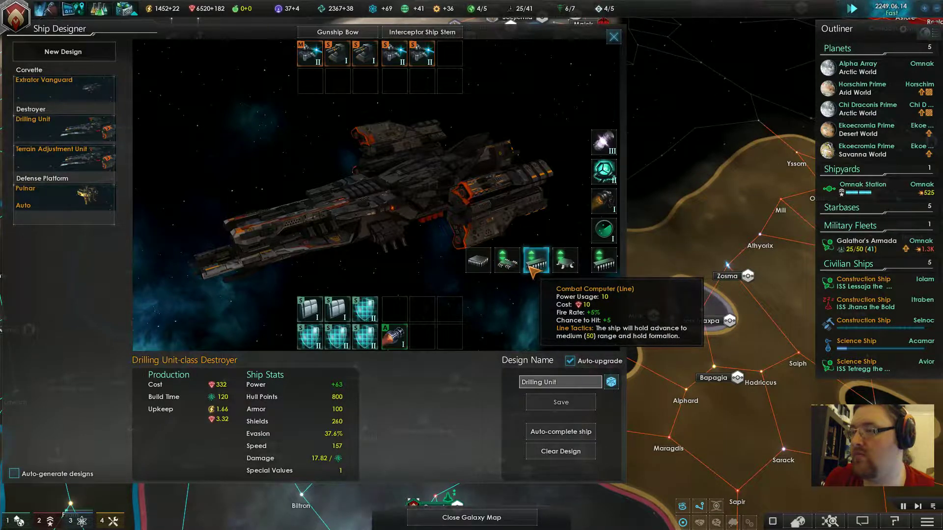
pyautogui.click(517, 267)
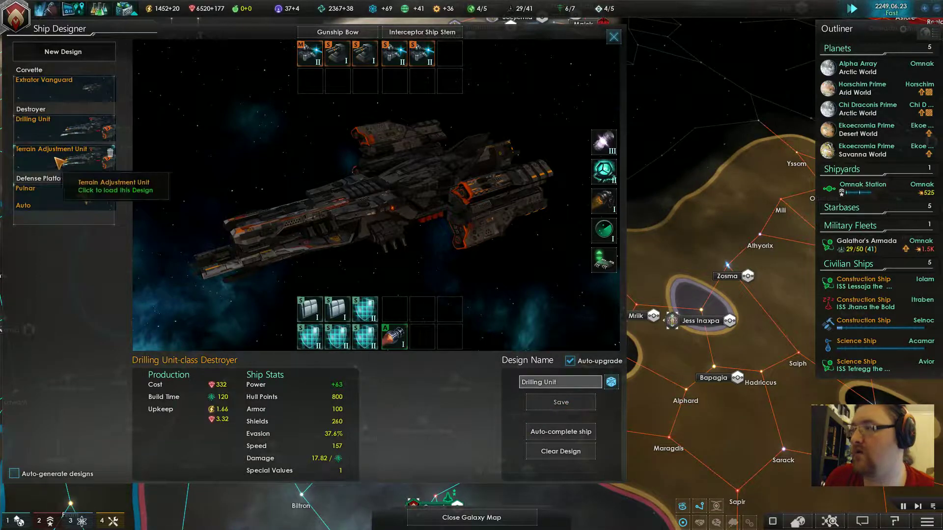
# Fit UV Laser III into two Drilling Unit weapon slots and close the designer.
pyautogui.click(315, 69)
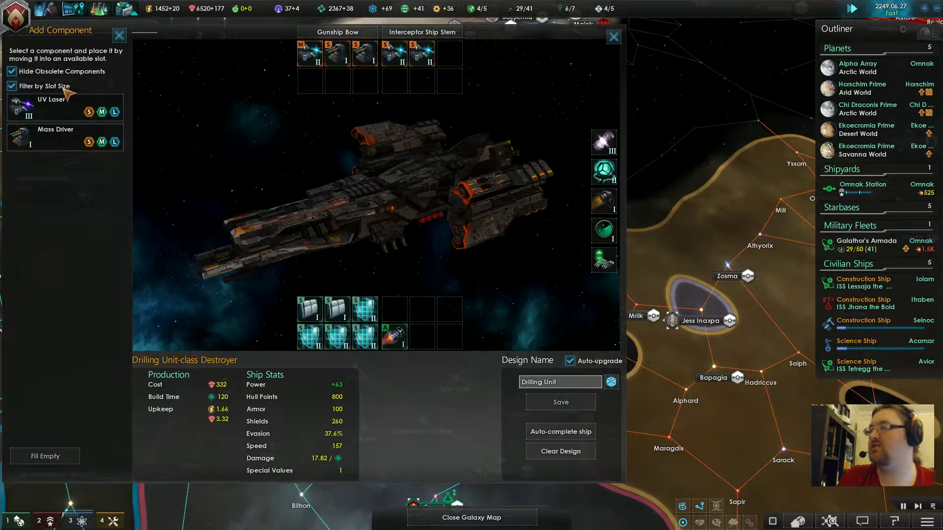
pyautogui.click(392, 58)
pyautogui.click(427, 62)
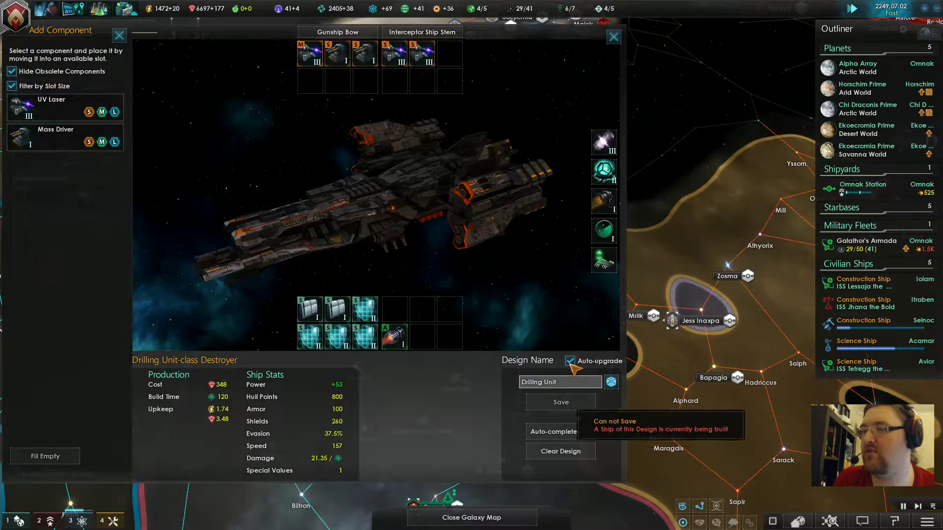
pyautogui.click(614, 36)
pyautogui.scroll(-3, 376, 214)
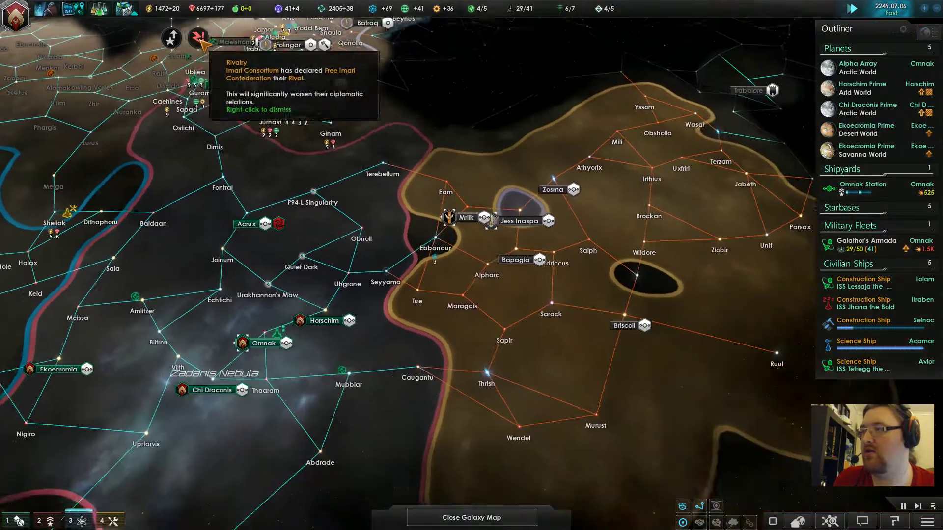
pyautogui.scroll(5, 172, 41)
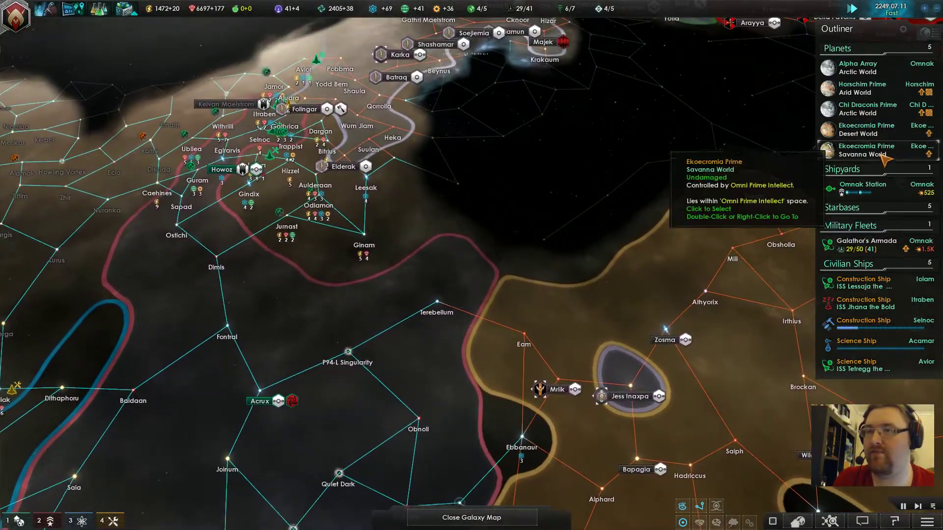
# Settle an Omni pop on the empty tile of savanna Ekoecromia Prime.
pyautogui.click(882, 155)
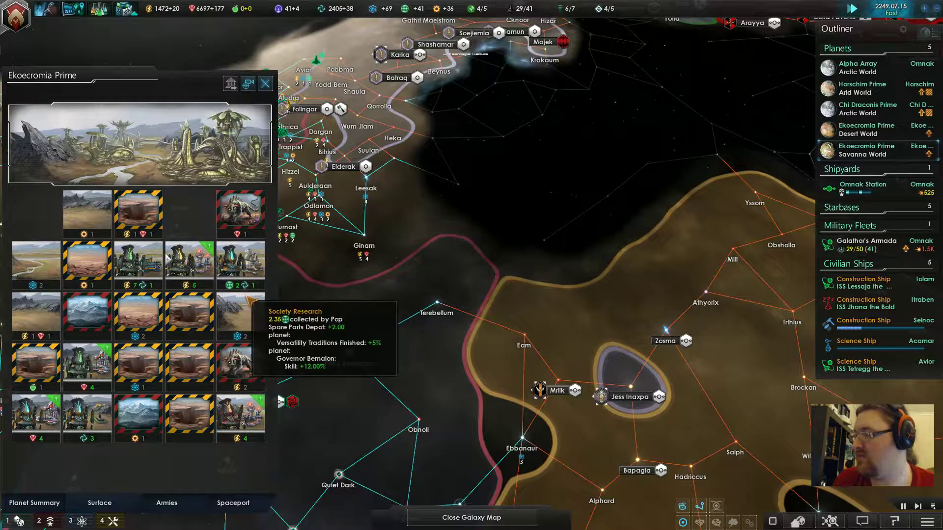
pyautogui.click(48, 317)
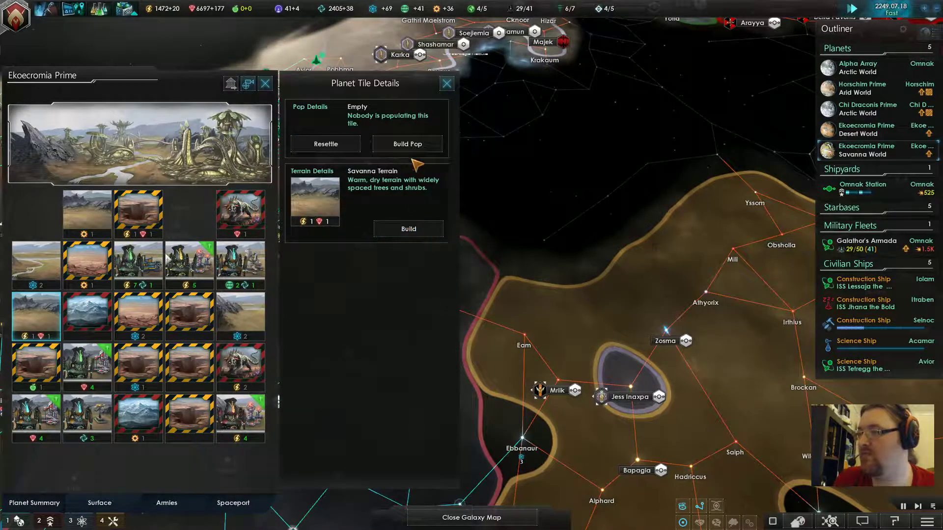
pyautogui.click(409, 145)
pyautogui.click(404, 169)
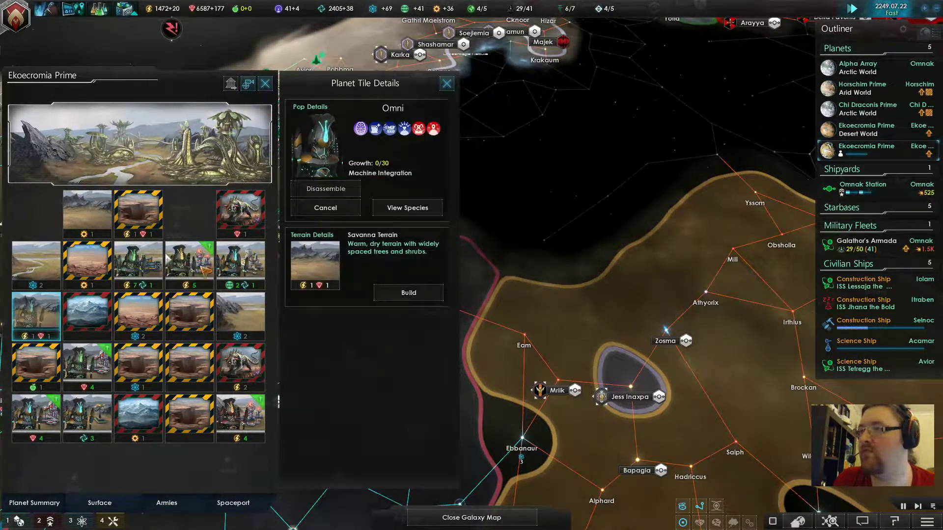
# Pause, build an Energy Grid on the Omni tile, and switch to desert Ekoecromia Prime.
pyautogui.click(855, 10)
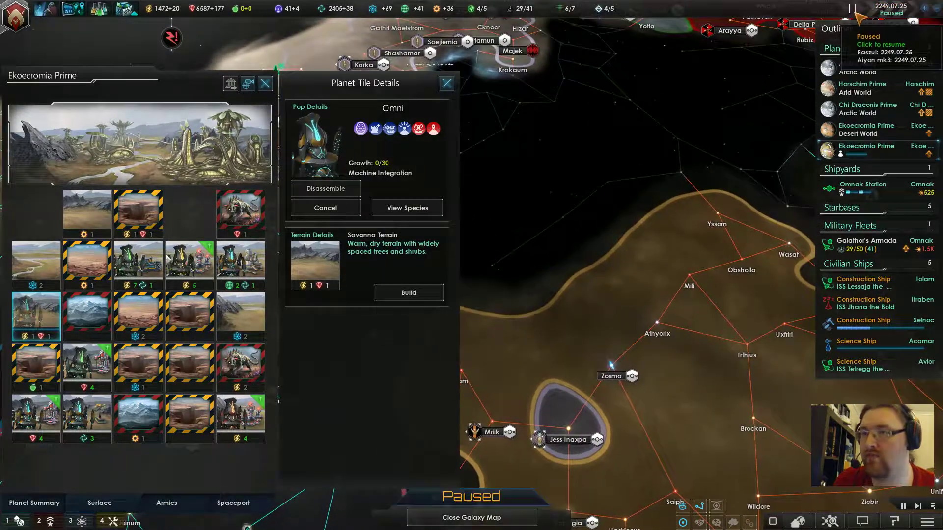
pyautogui.click(427, 293)
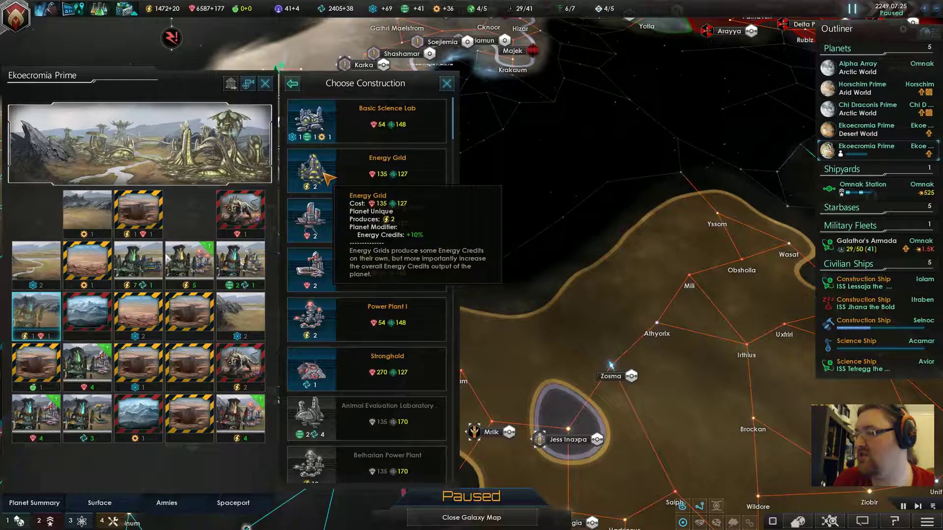
pyautogui.click(324, 177)
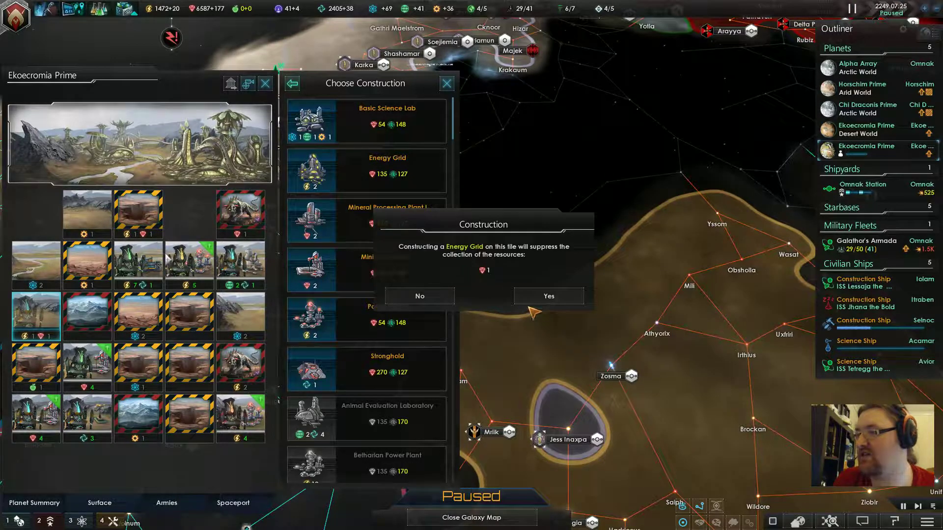
pyautogui.click(546, 297)
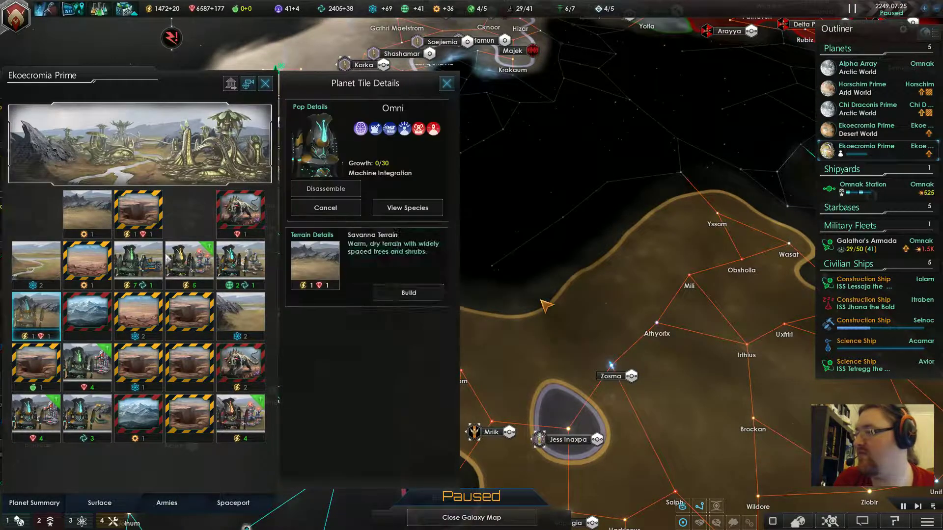
pyautogui.click(877, 137)
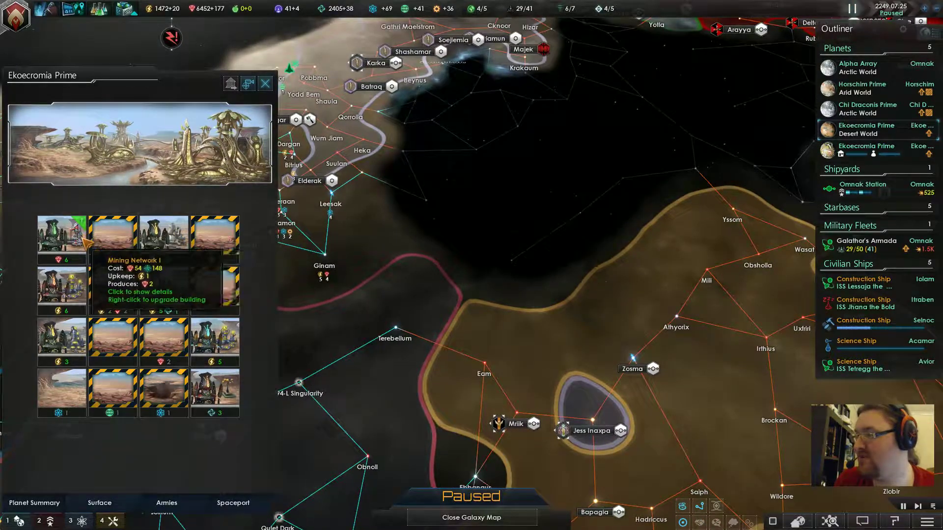
# Start clearing the top-row Quicksand Basin tile on desert Ekoecromia Prime.
pyautogui.click(208, 288)
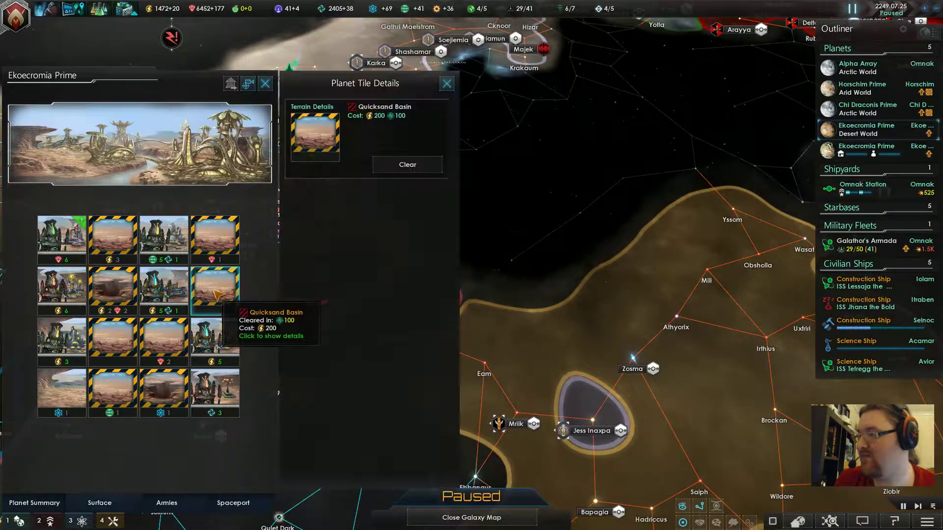
pyautogui.click(105, 237)
pyautogui.click(405, 167)
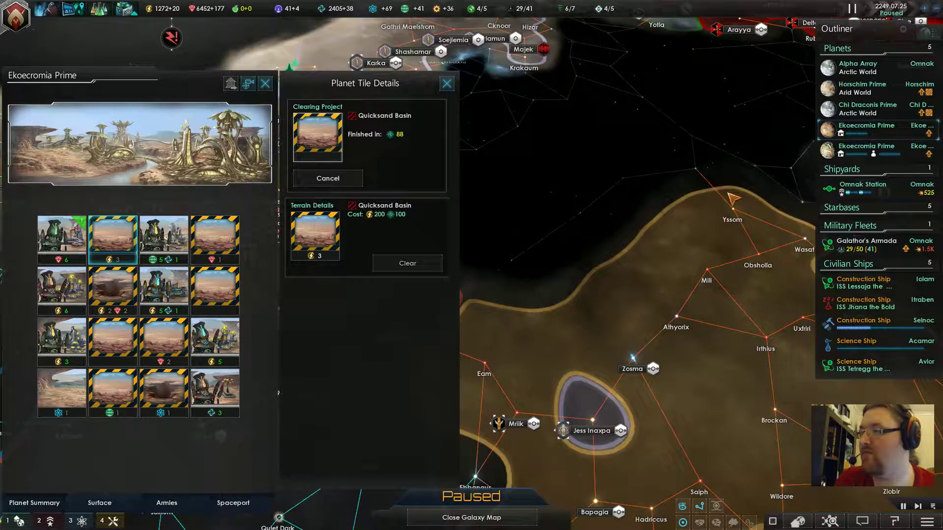
# On Chi Draconis Prime, upgrade the arctic tile's building and inspect the Massive Glacier tile.
pyautogui.click(878, 111)
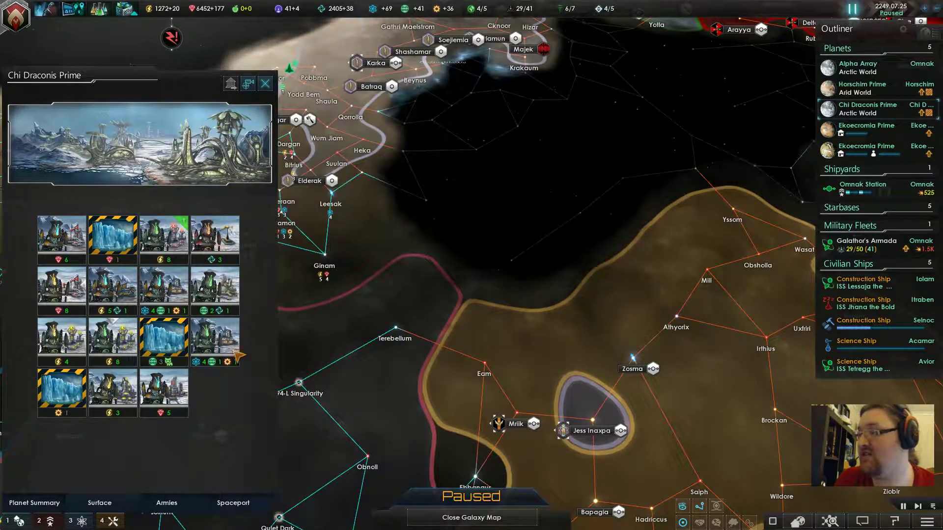
pyautogui.press('d')
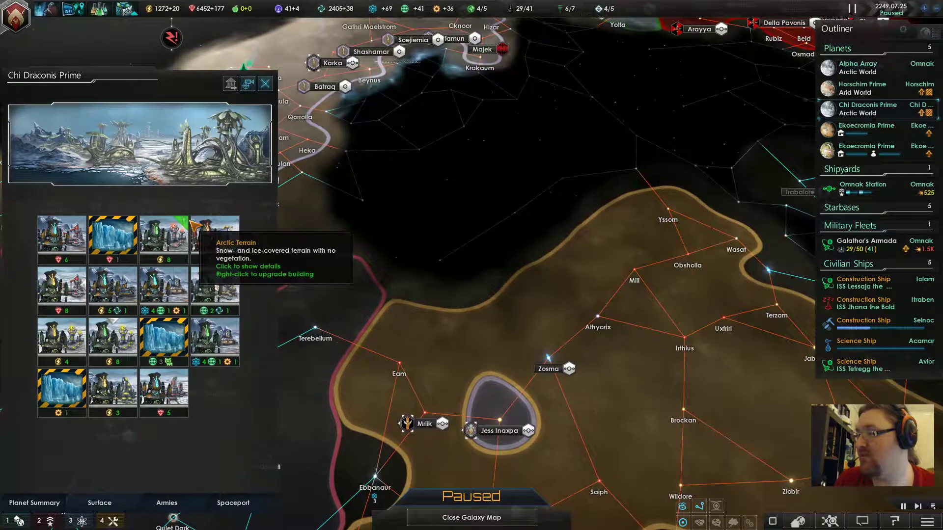
pyautogui.rightClick(191, 223)
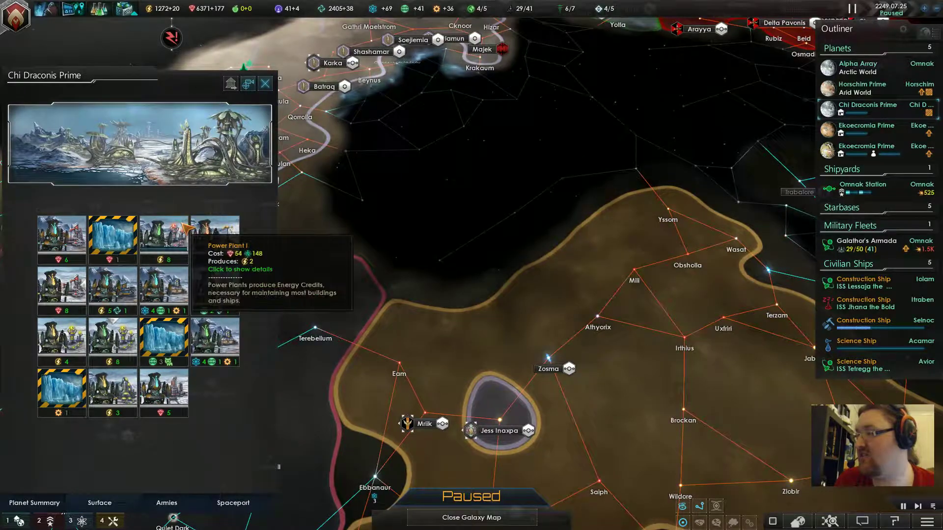
pyautogui.click(180, 357)
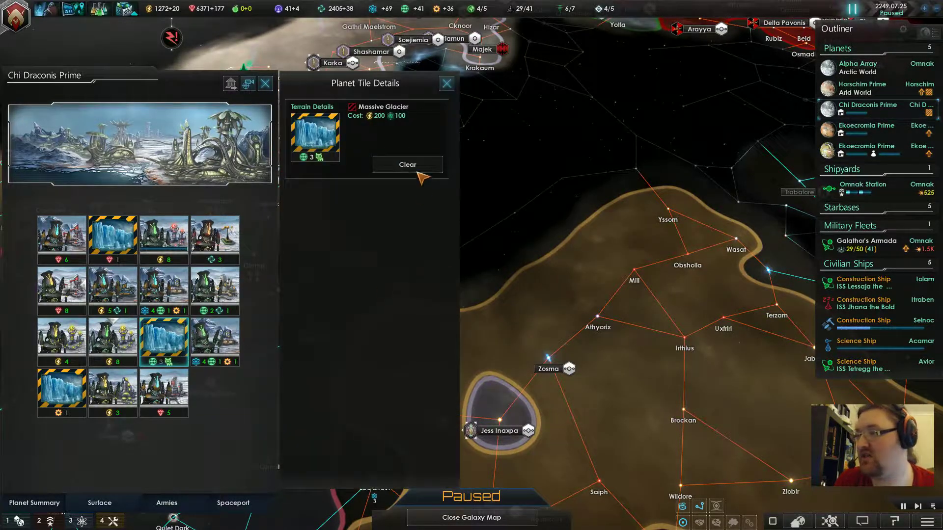
# Start clearing the Deep Sinkhole tile on Horschim Prime, then open Alpha Array.
pyautogui.click(861, 89)
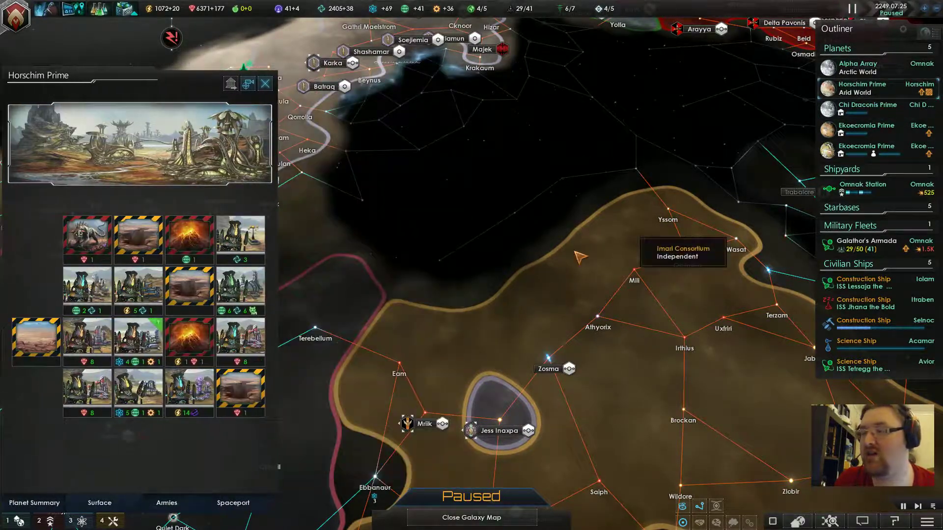
pyautogui.click(35, 340)
pyautogui.click(193, 289)
pyautogui.click(407, 163)
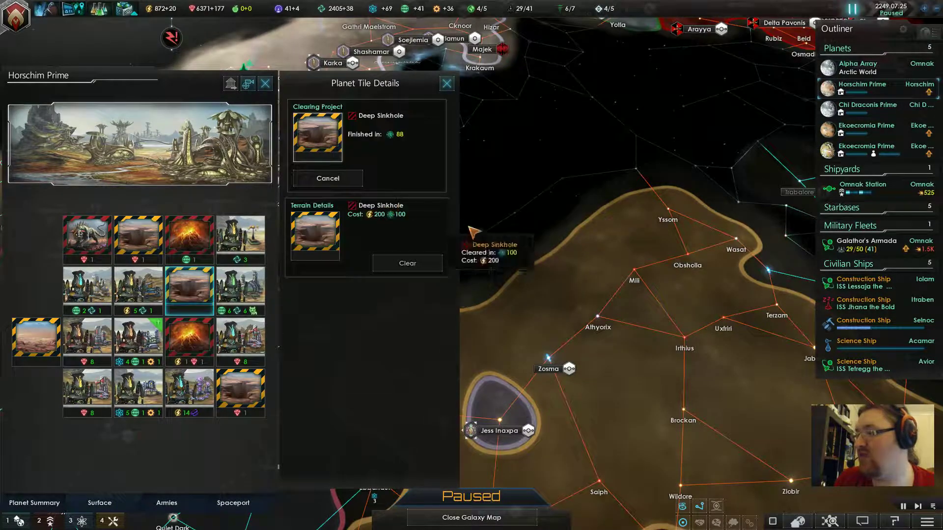
pyautogui.click(857, 67)
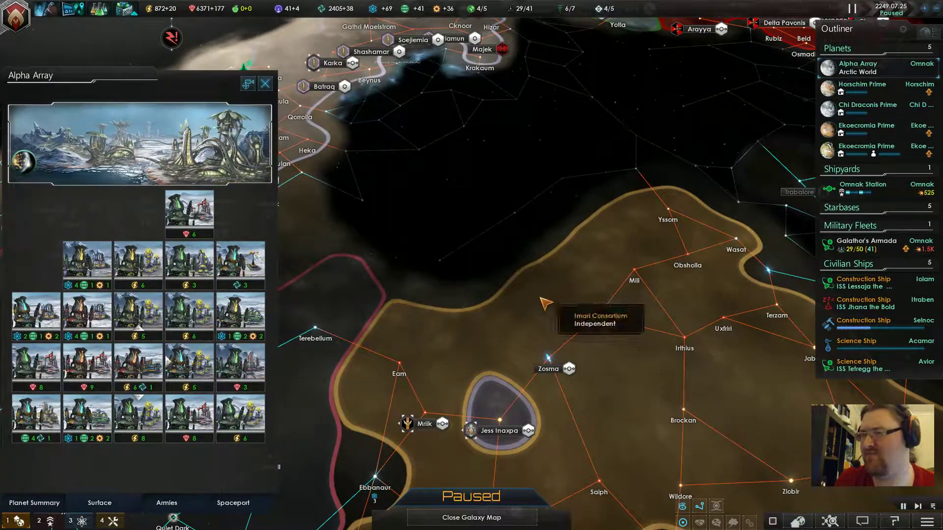
# Close Alpha Array's view, dismiss the Imari Consortium rivalry notice, and pan over Imari space.
pyautogui.click(173, 37)
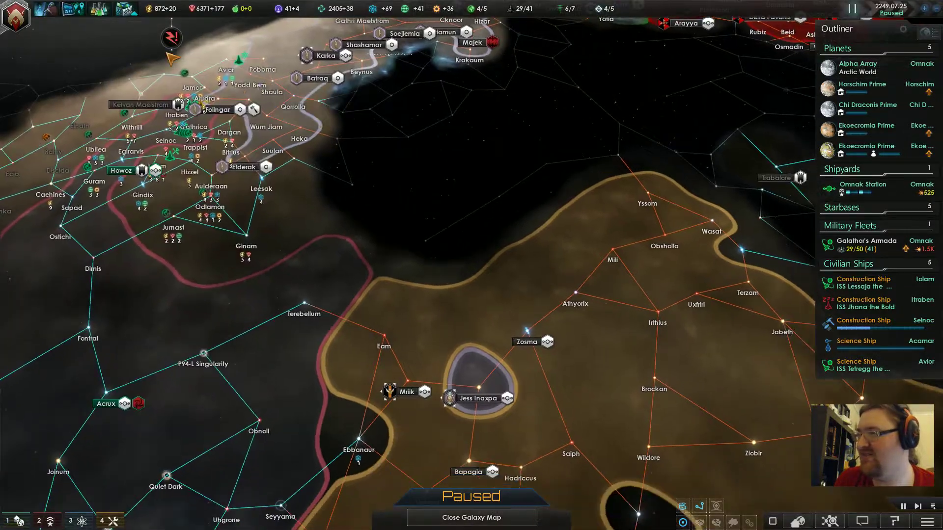
pyautogui.click(173, 37)
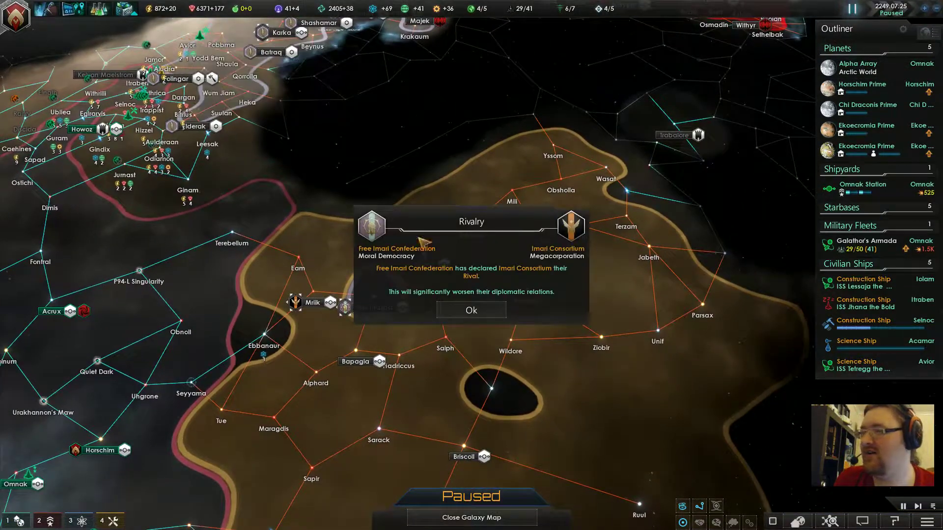
pyautogui.click(471, 310)
pyautogui.scroll(-2, 472, 312)
pyautogui.scroll(-3, 464, 302)
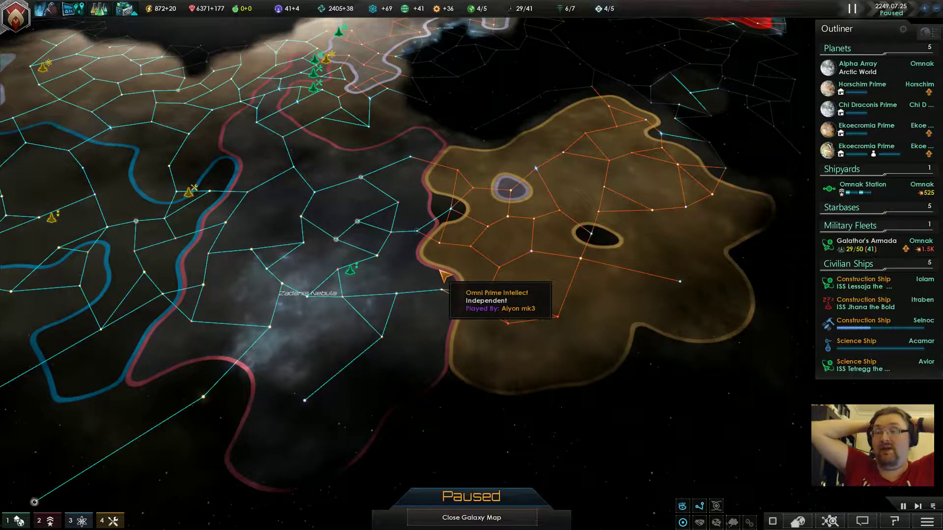
pyautogui.scroll(3, 444, 276)
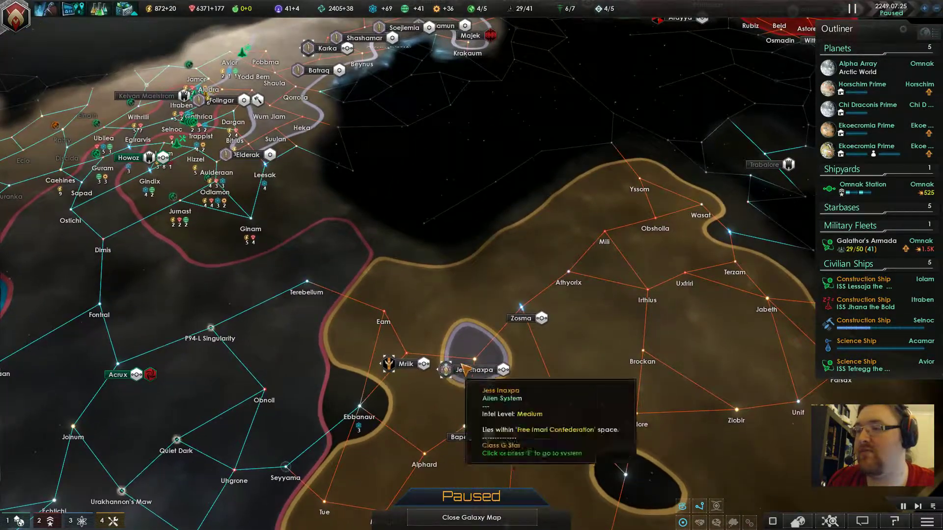
pyautogui.moveTo(503, 369)
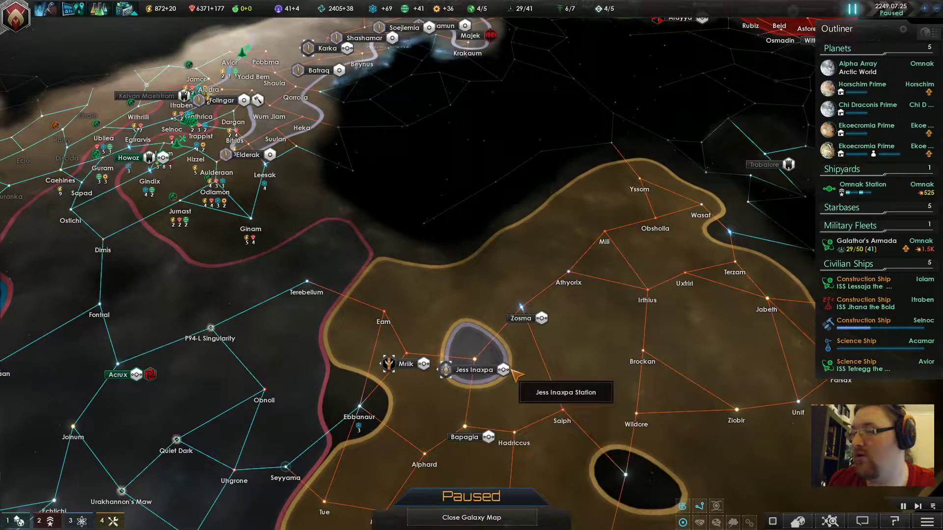
pyautogui.scroll(2, 547, 384)
pyautogui.scroll(3, 546, 384)
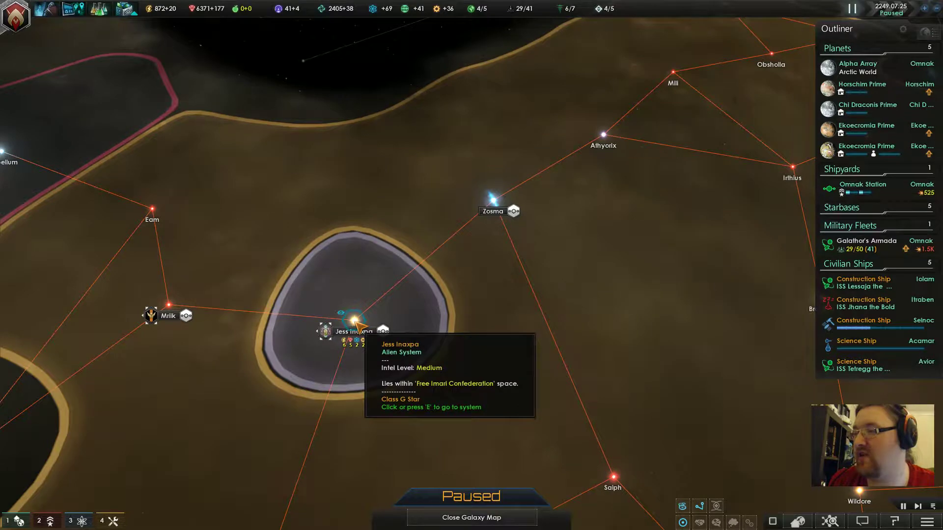
pyautogui.moveTo(325, 331)
pyautogui.scroll(-3, 452, 362)
pyautogui.scroll(-2, 442, 362)
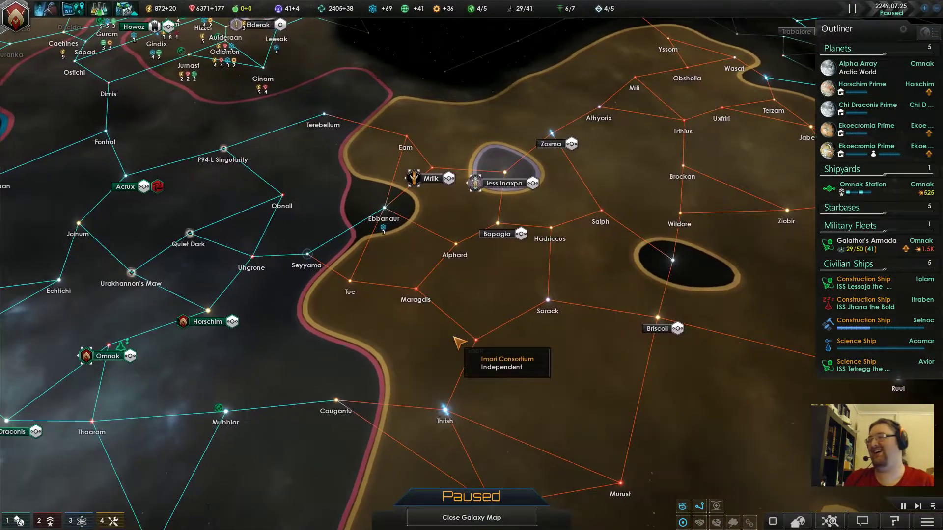
pyautogui.press('a')
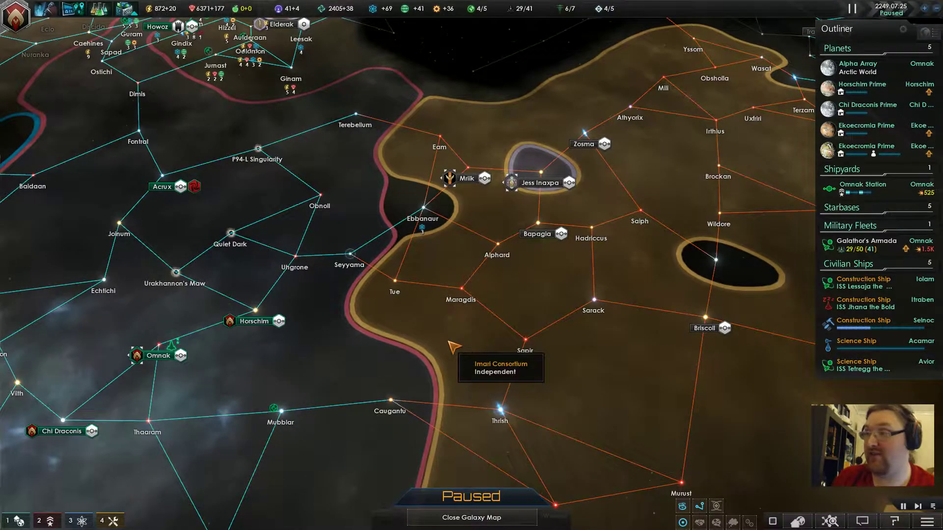
pyautogui.scroll(-2, 451, 345)
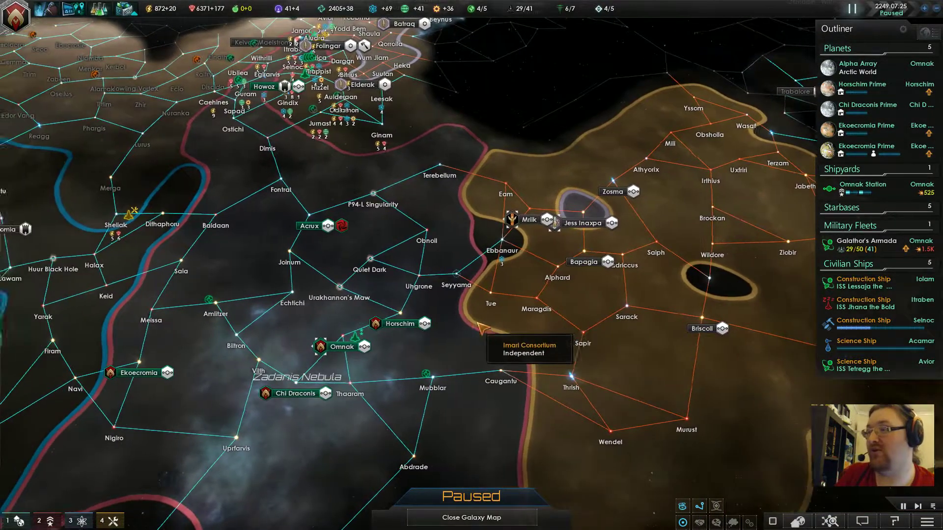
pyautogui.press('d')
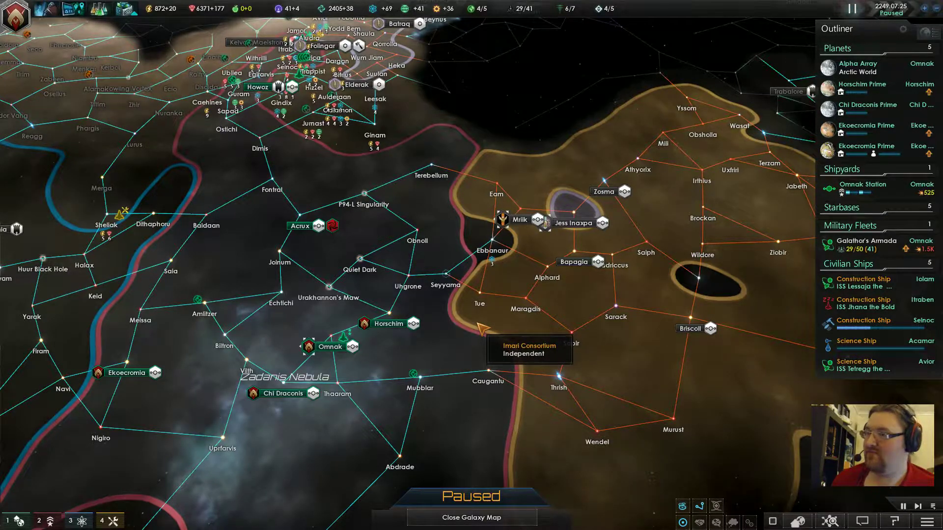
# Review Howoz Station's available buildings, then bring up Acrux Station's starport details.
pyautogui.click(842, 207)
pyautogui.click(858, 306)
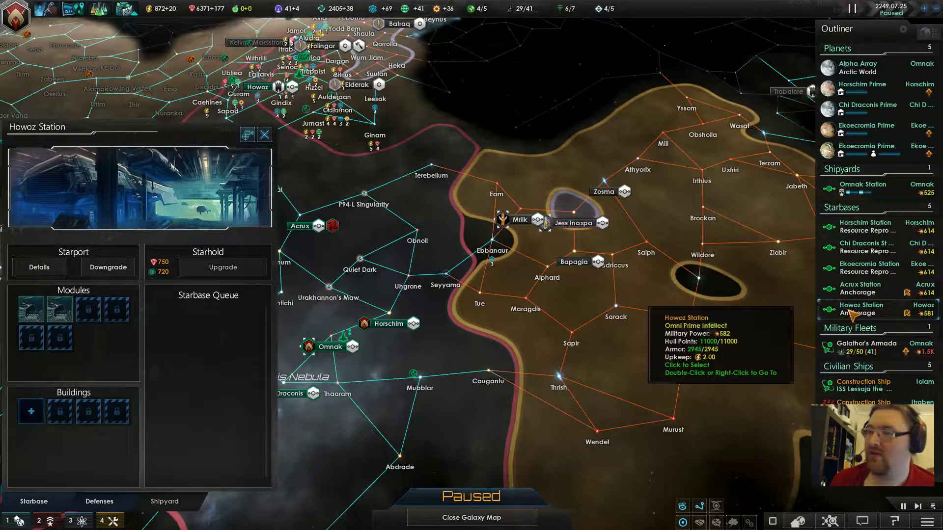
pyautogui.click(33, 414)
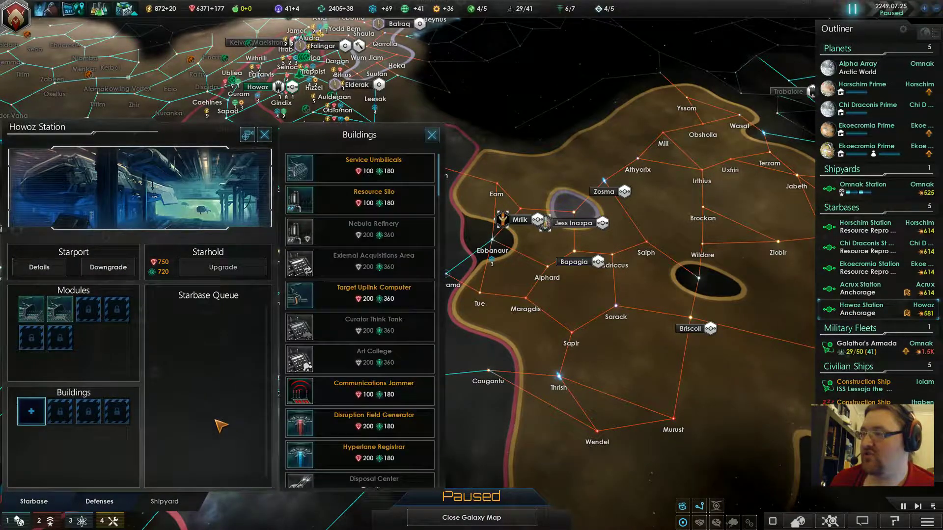
pyautogui.scroll(-1, 401, 361)
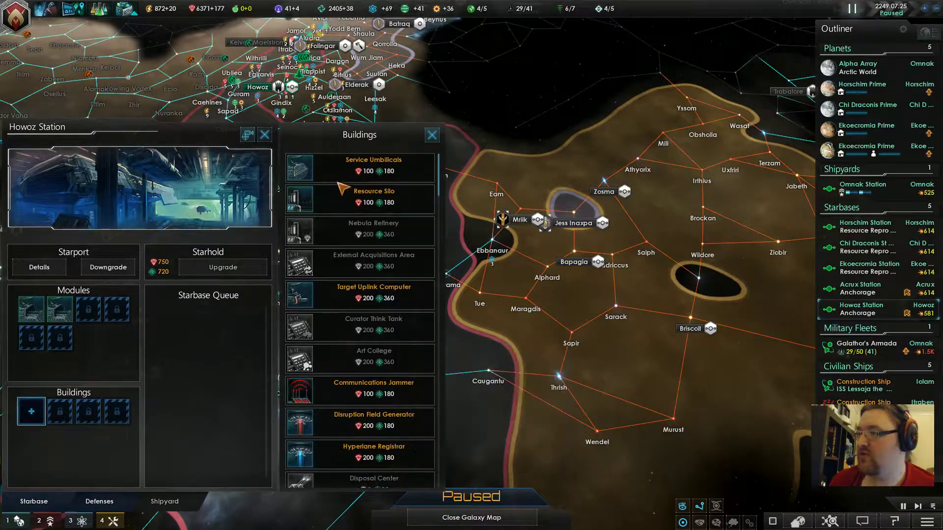
pyautogui.scroll(1, 344, 177)
pyautogui.click(860, 287)
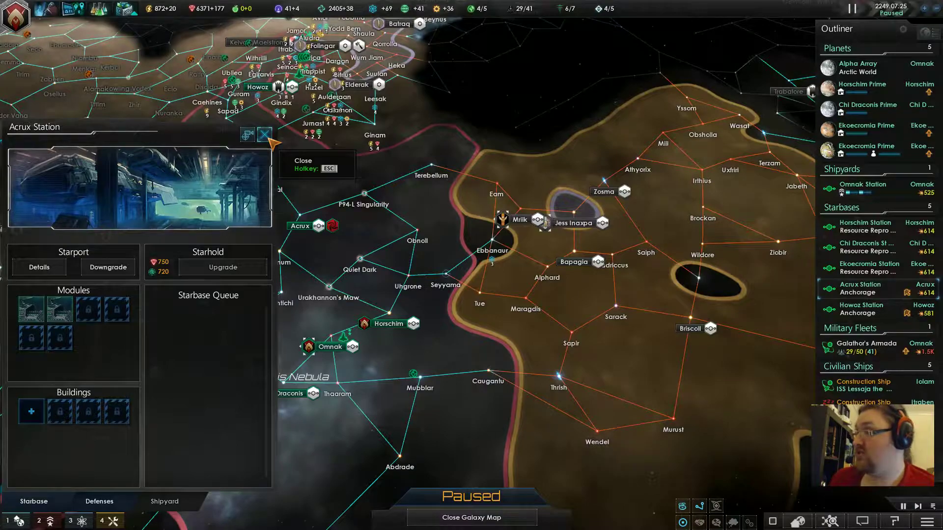
# Close Acrux Station, select construction ship ISS Jhana the Bold, and show its Aludra orders.
pyautogui.click(265, 136)
pyautogui.scroll(3, 391, 283)
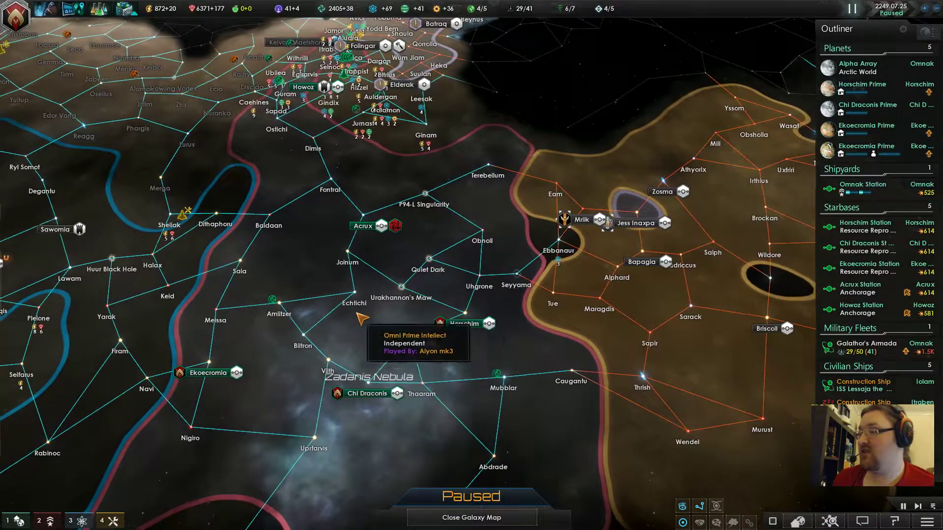
pyautogui.scroll(3, 365, 319)
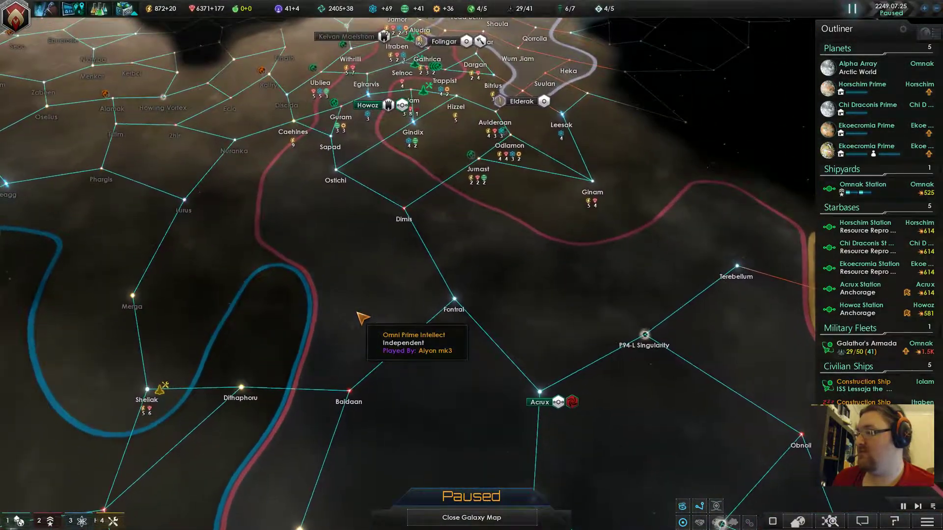
pyautogui.scroll(-5, 372, 322)
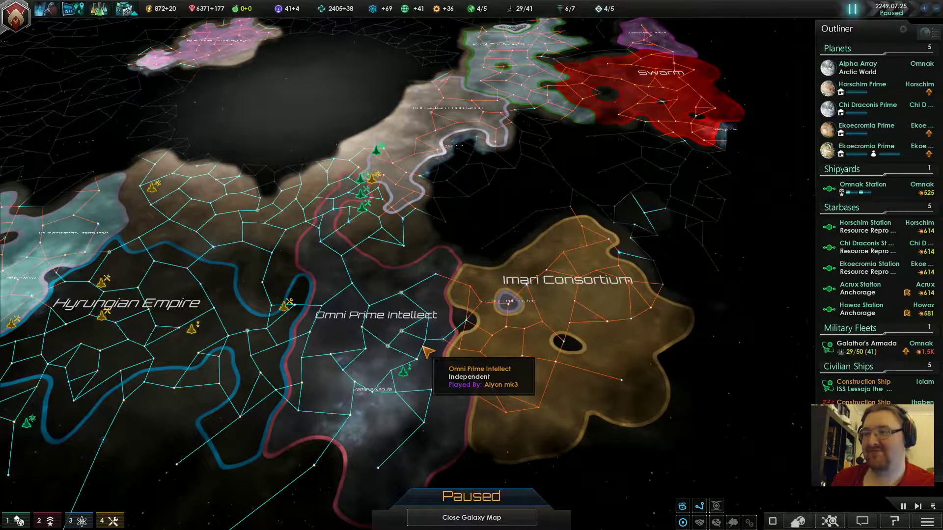
pyautogui.scroll(3, 427, 352)
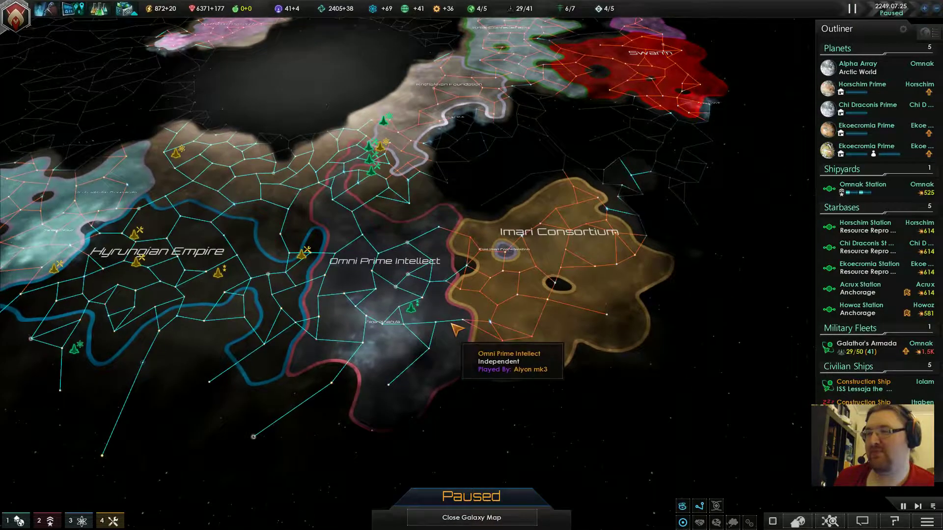
pyautogui.scroll(3, 442, 335)
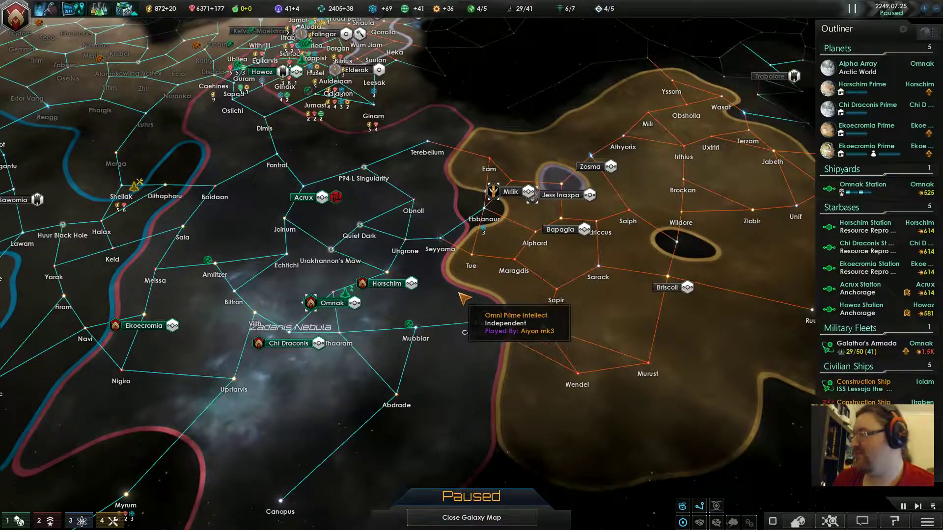
pyautogui.scroll(2, 457, 322)
pyautogui.scroll(2, 456, 301)
pyautogui.press('w')
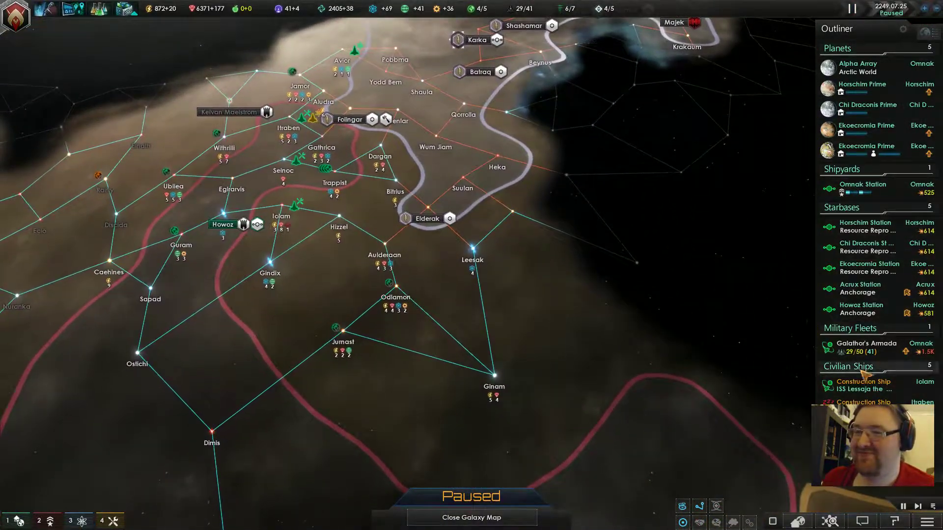
pyautogui.click(847, 208)
pyautogui.click(862, 303)
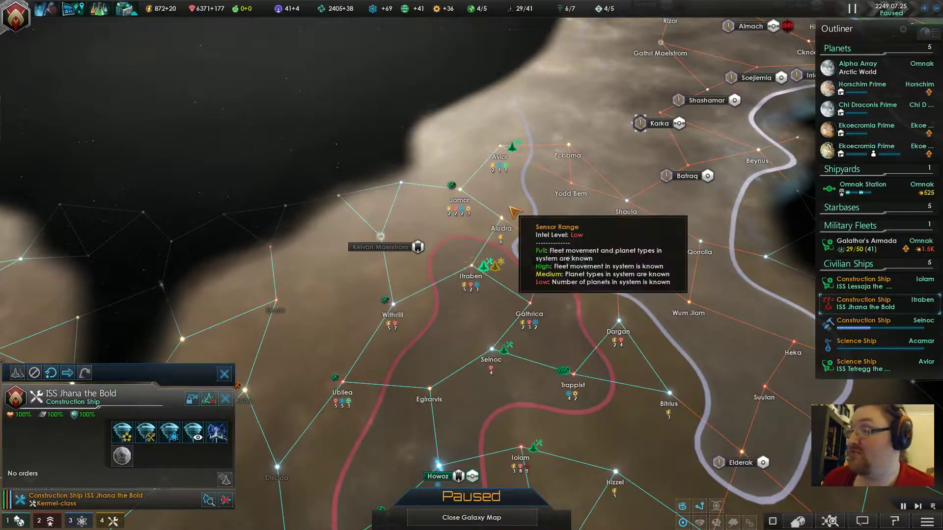
pyautogui.rightClick(503, 219)
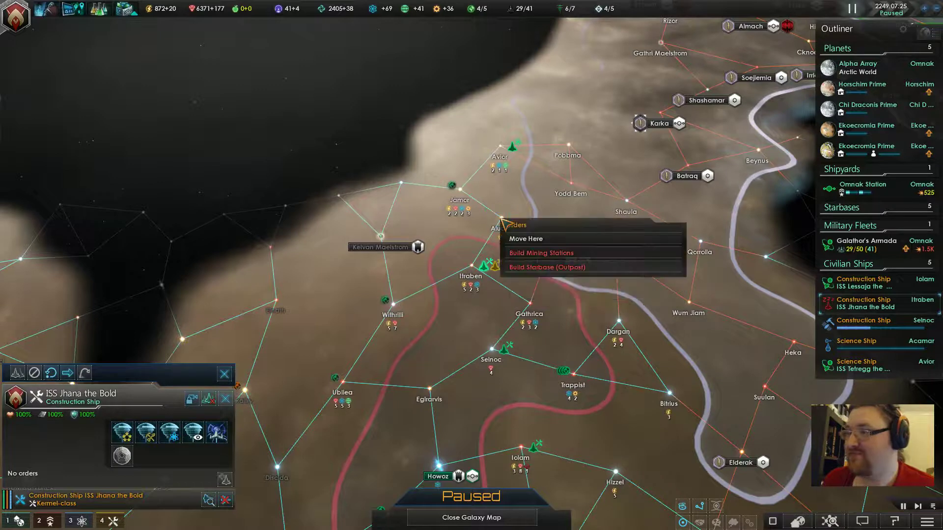